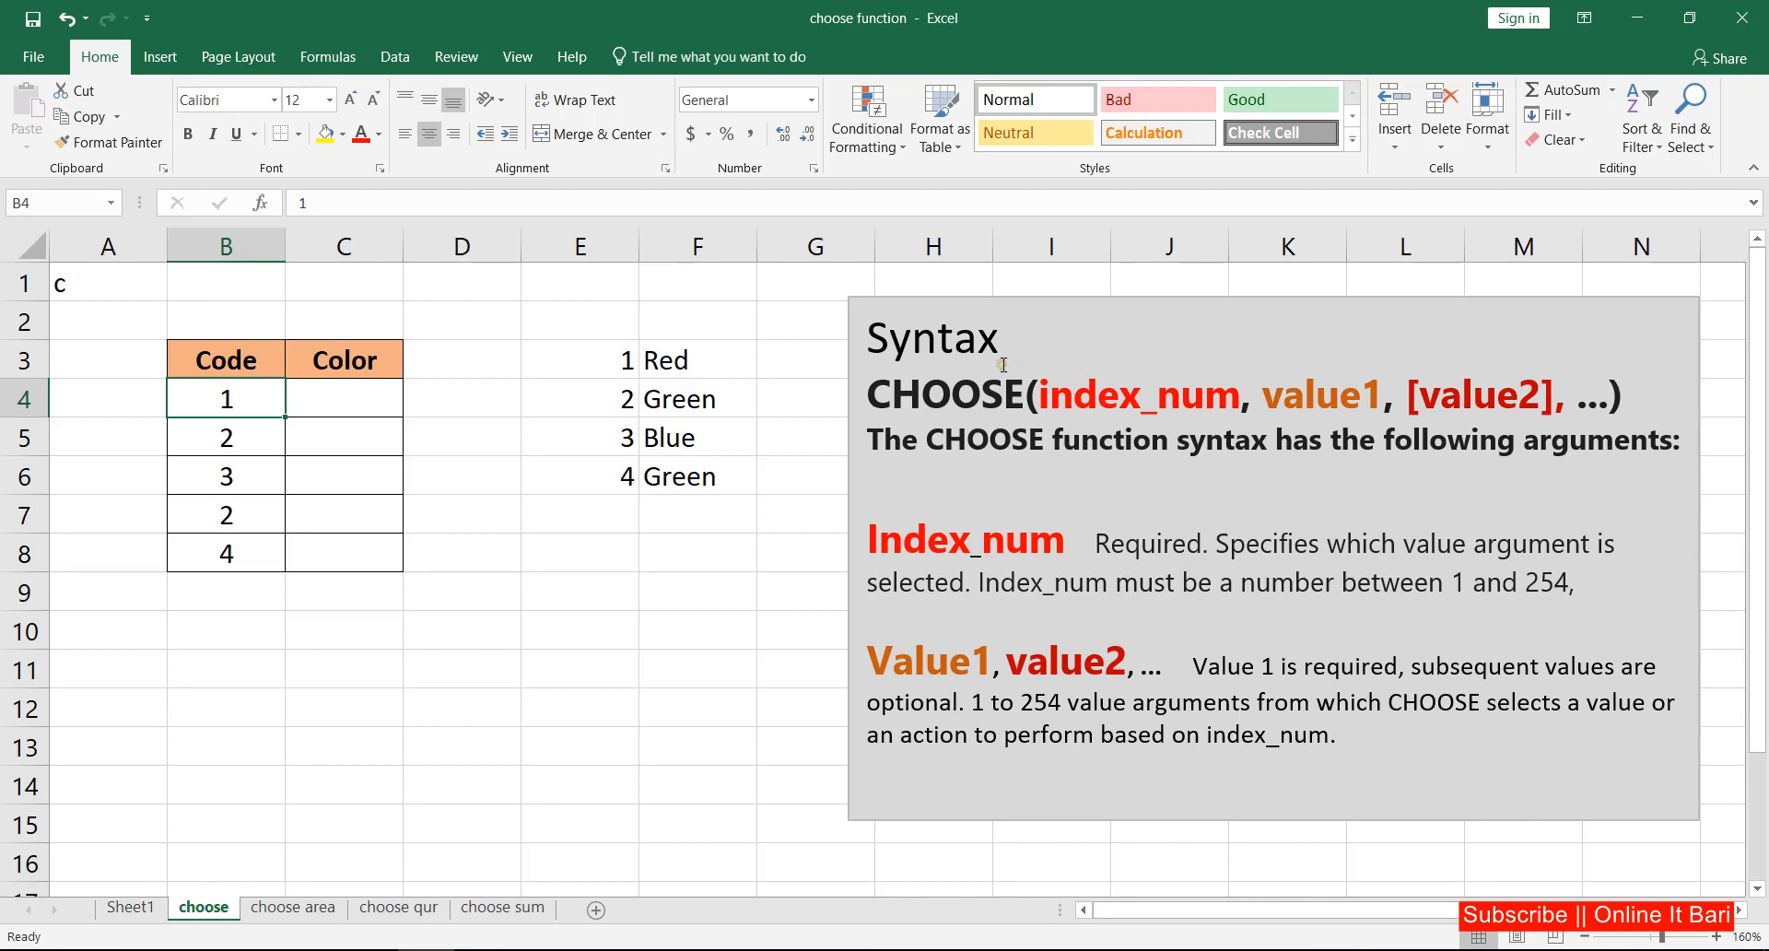
# Step: Examine the CHOOSE syntax notes in the text box, covering the index_num, value1 and value2 arguments
pyautogui.moveTo(890, 341); pyautogui.dragTo(973, 415)
pyautogui.click(972, 415)
pyautogui.moveTo(870, 396); pyautogui.dragTo(1244, 397)
pyautogui.moveTo(1472, 396); pyautogui.dragTo(1530, 395)
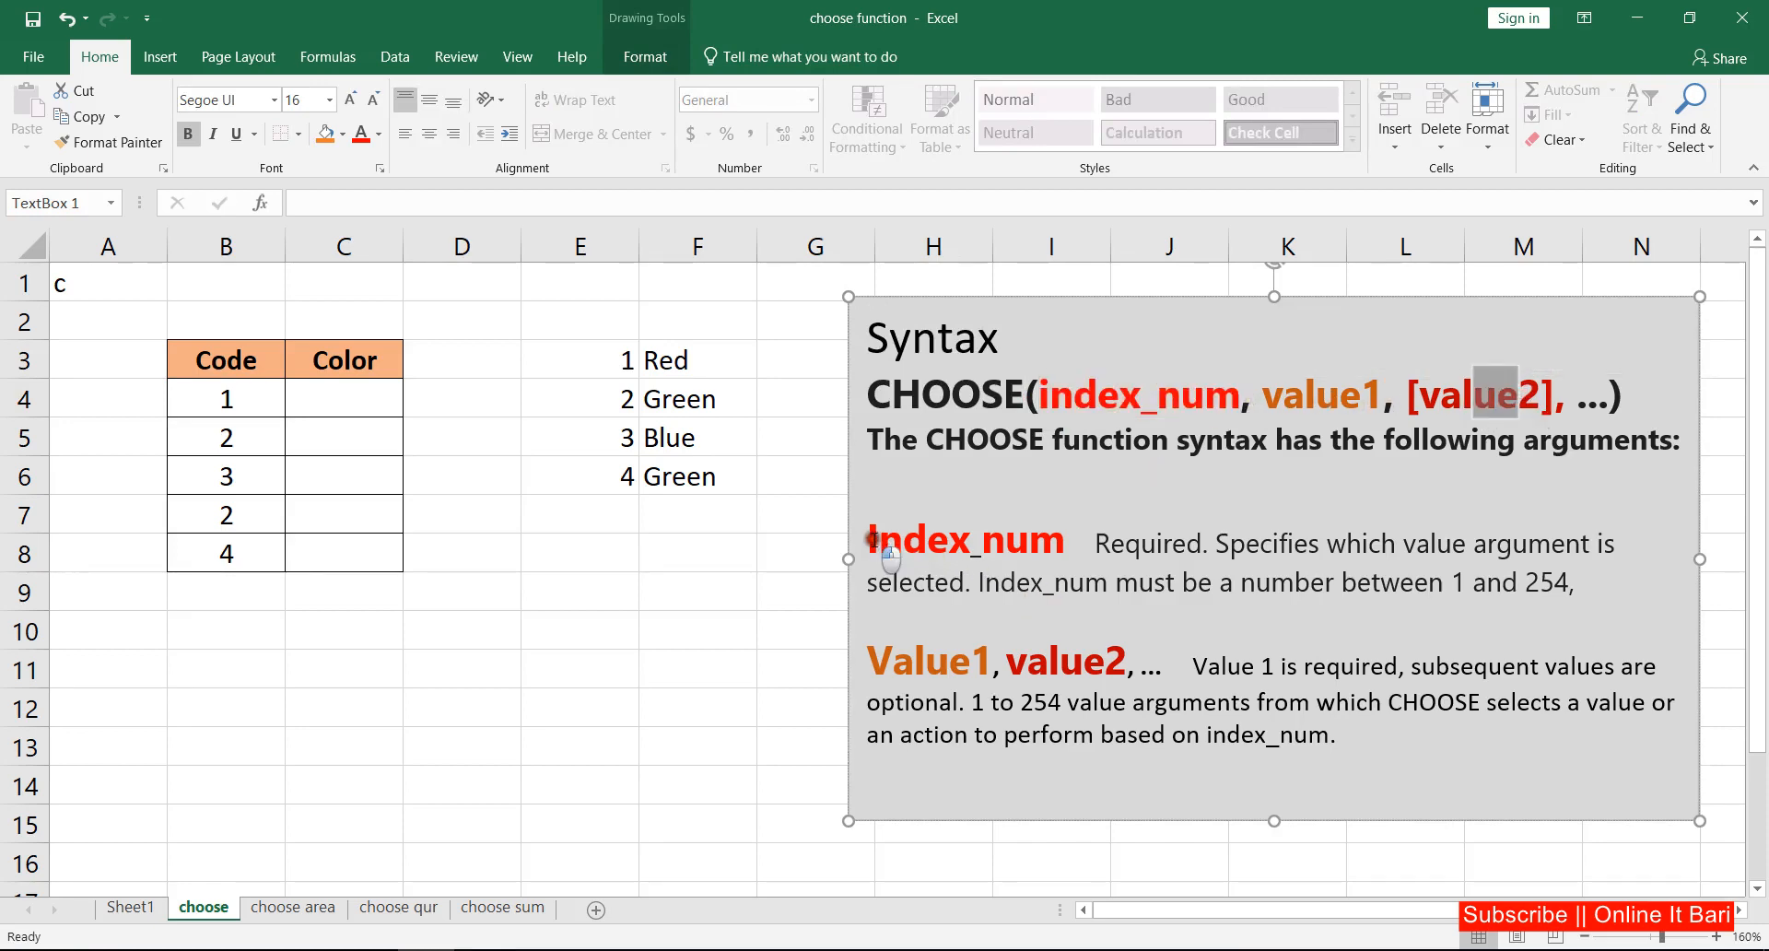
pyautogui.moveTo(870, 540); pyautogui.dragTo(1049, 546)
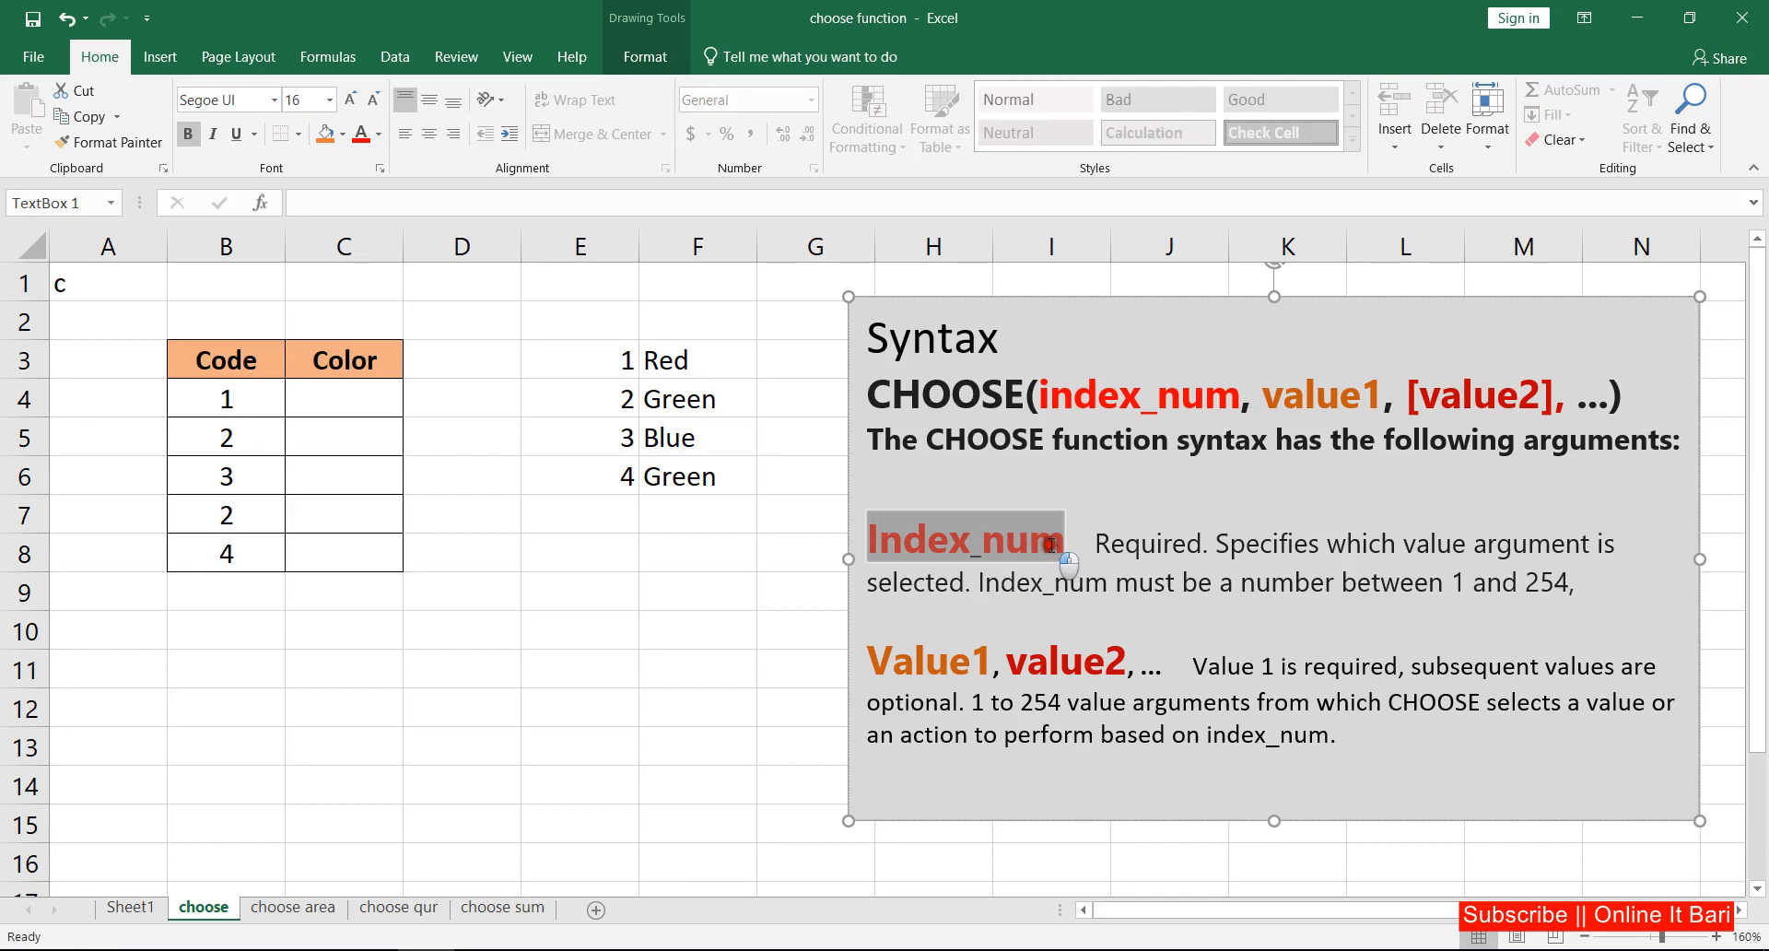
pyautogui.click(1094, 546)
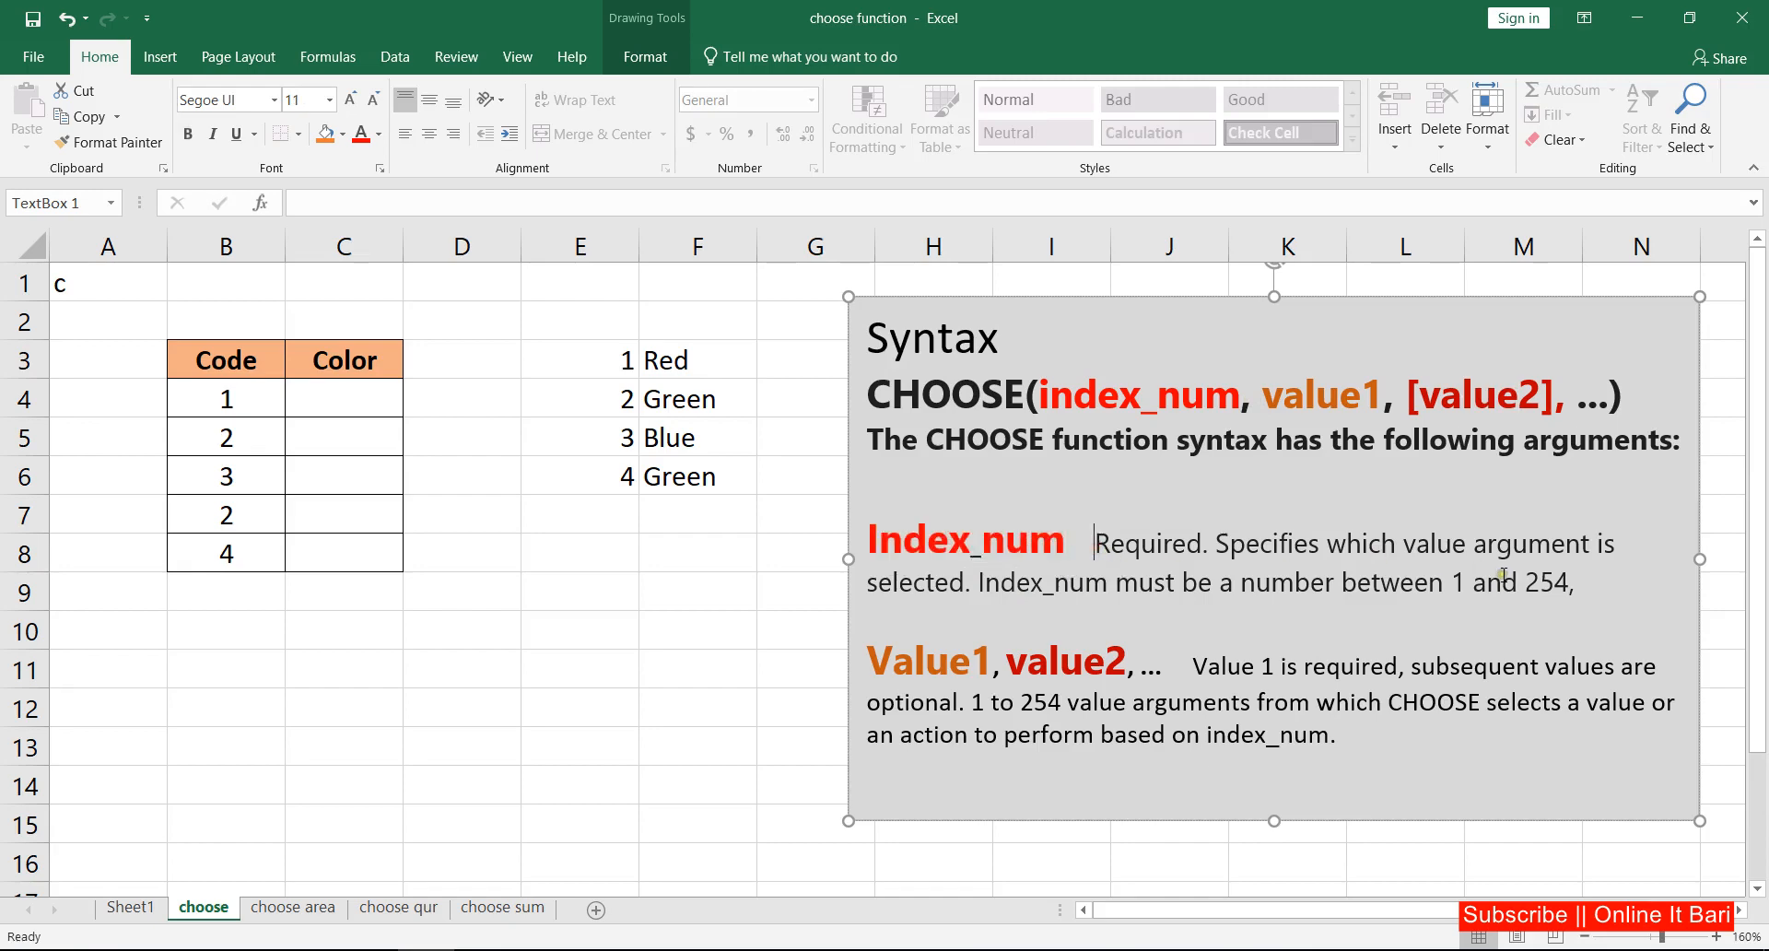
pyautogui.moveTo(1570, 582); pyautogui.dragTo(1117, 555)
pyautogui.click(1146, 562)
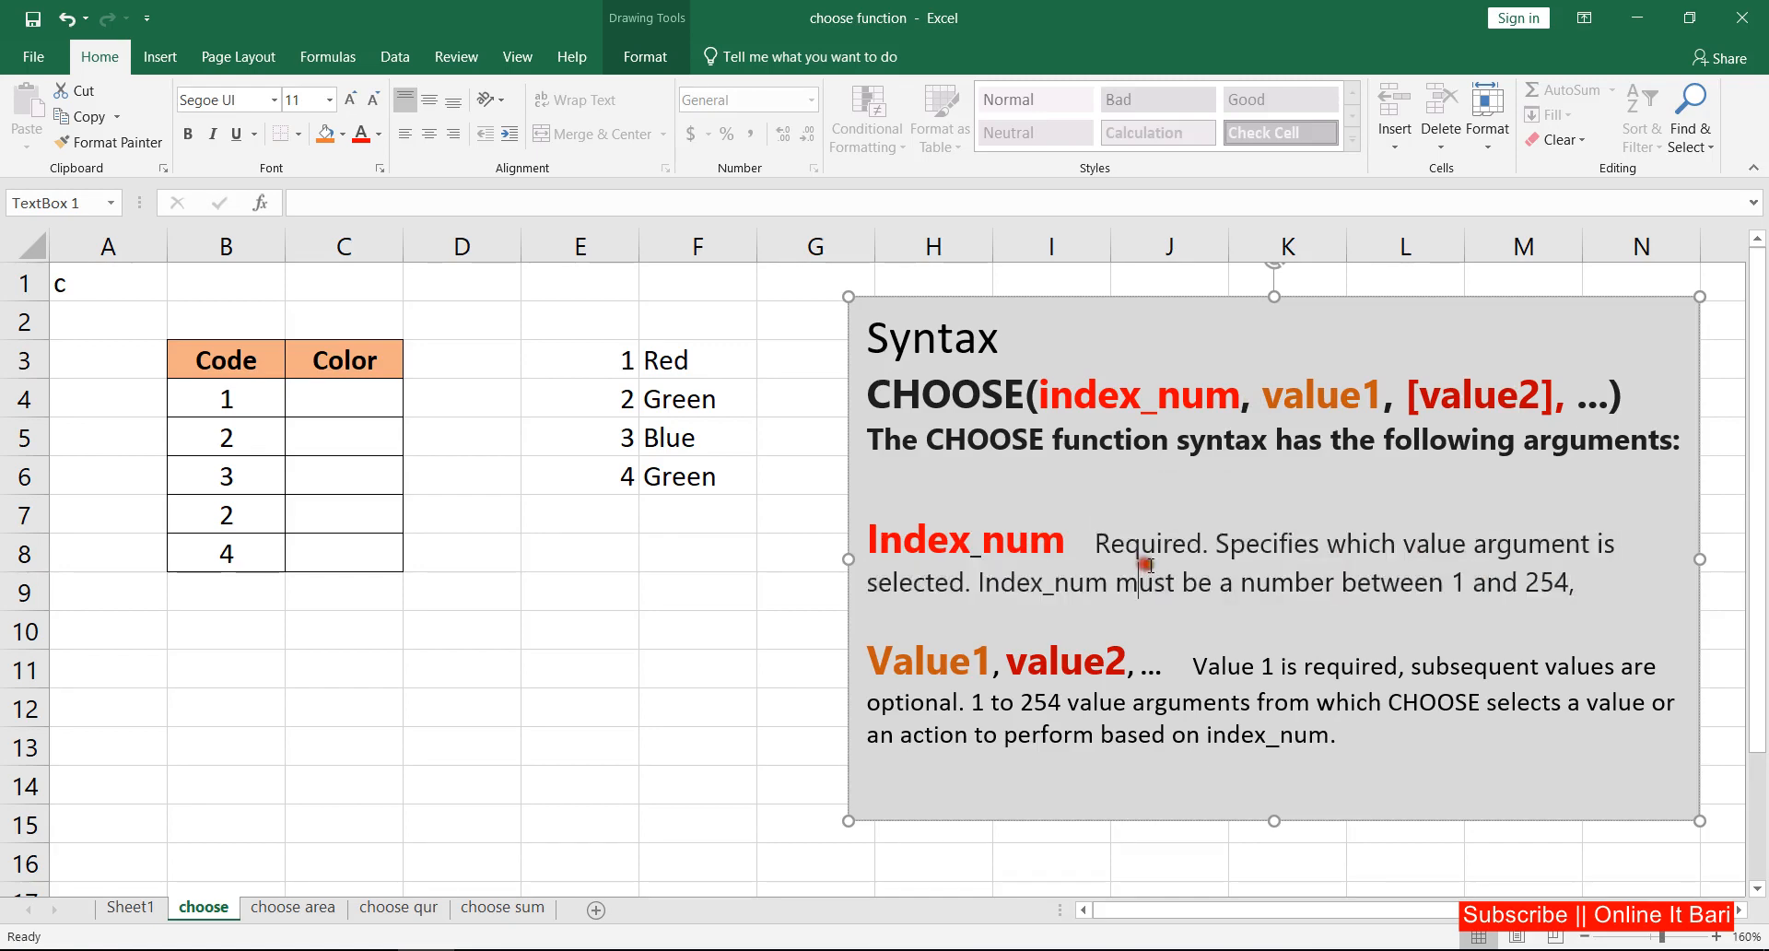
pyautogui.click(1199, 561)
pyautogui.moveTo(1571, 582); pyautogui.dragTo(1159, 546)
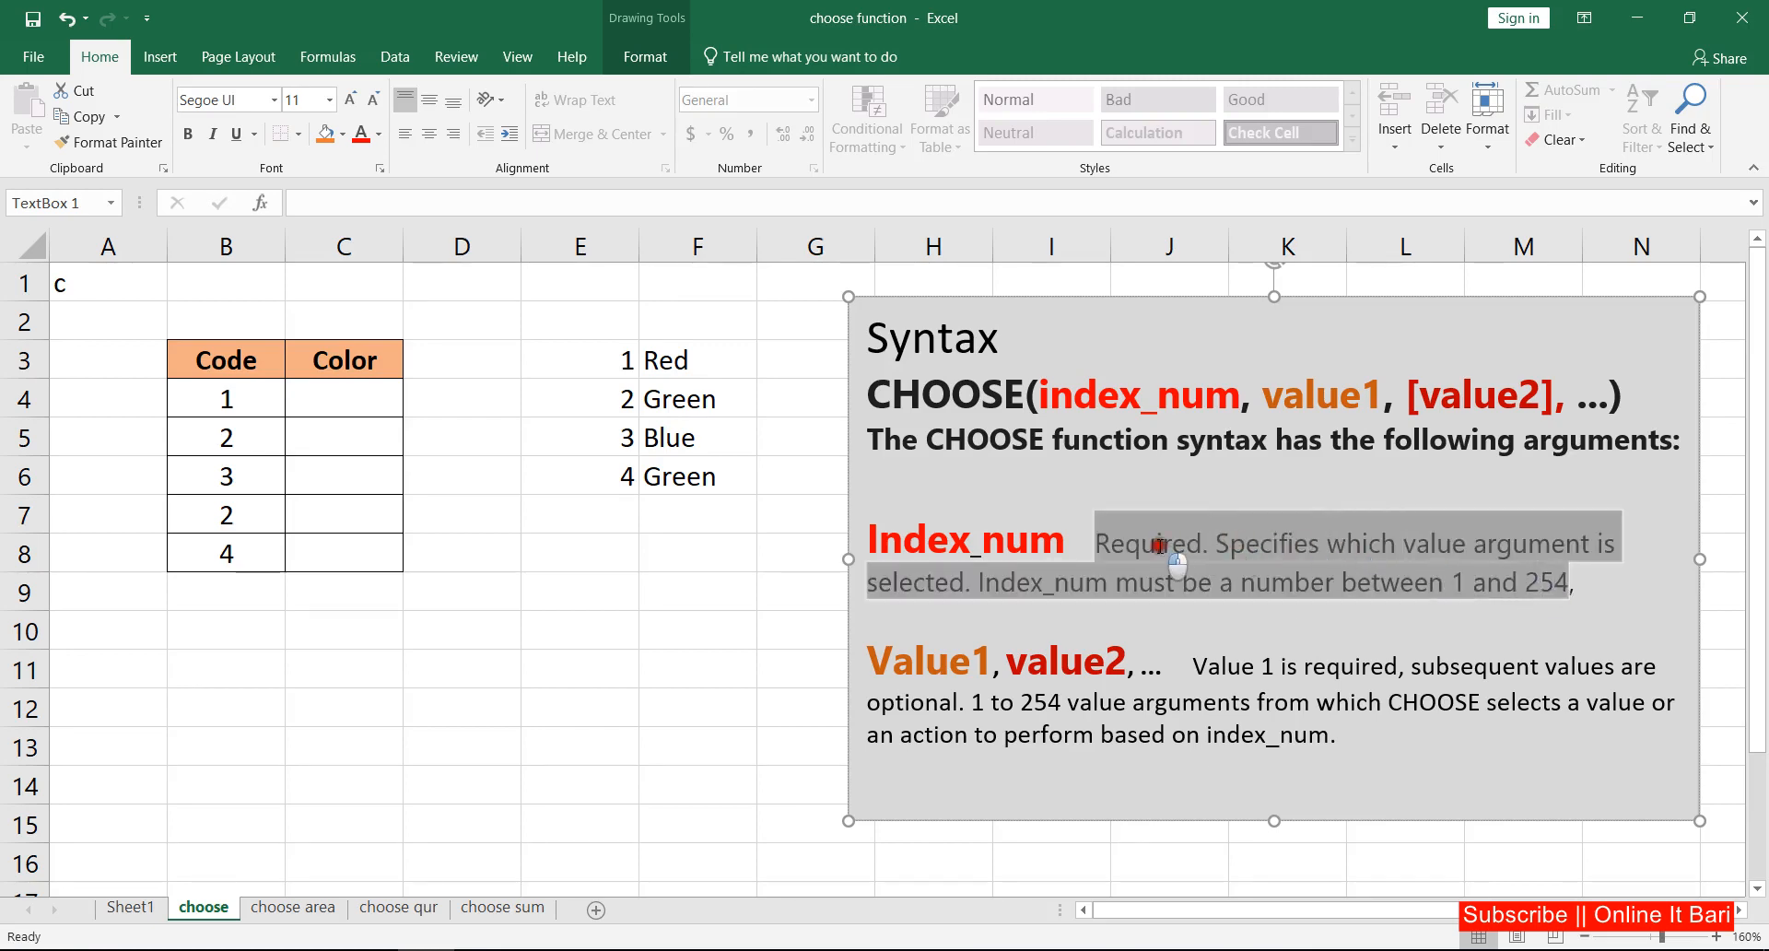
pyautogui.click(926, 663)
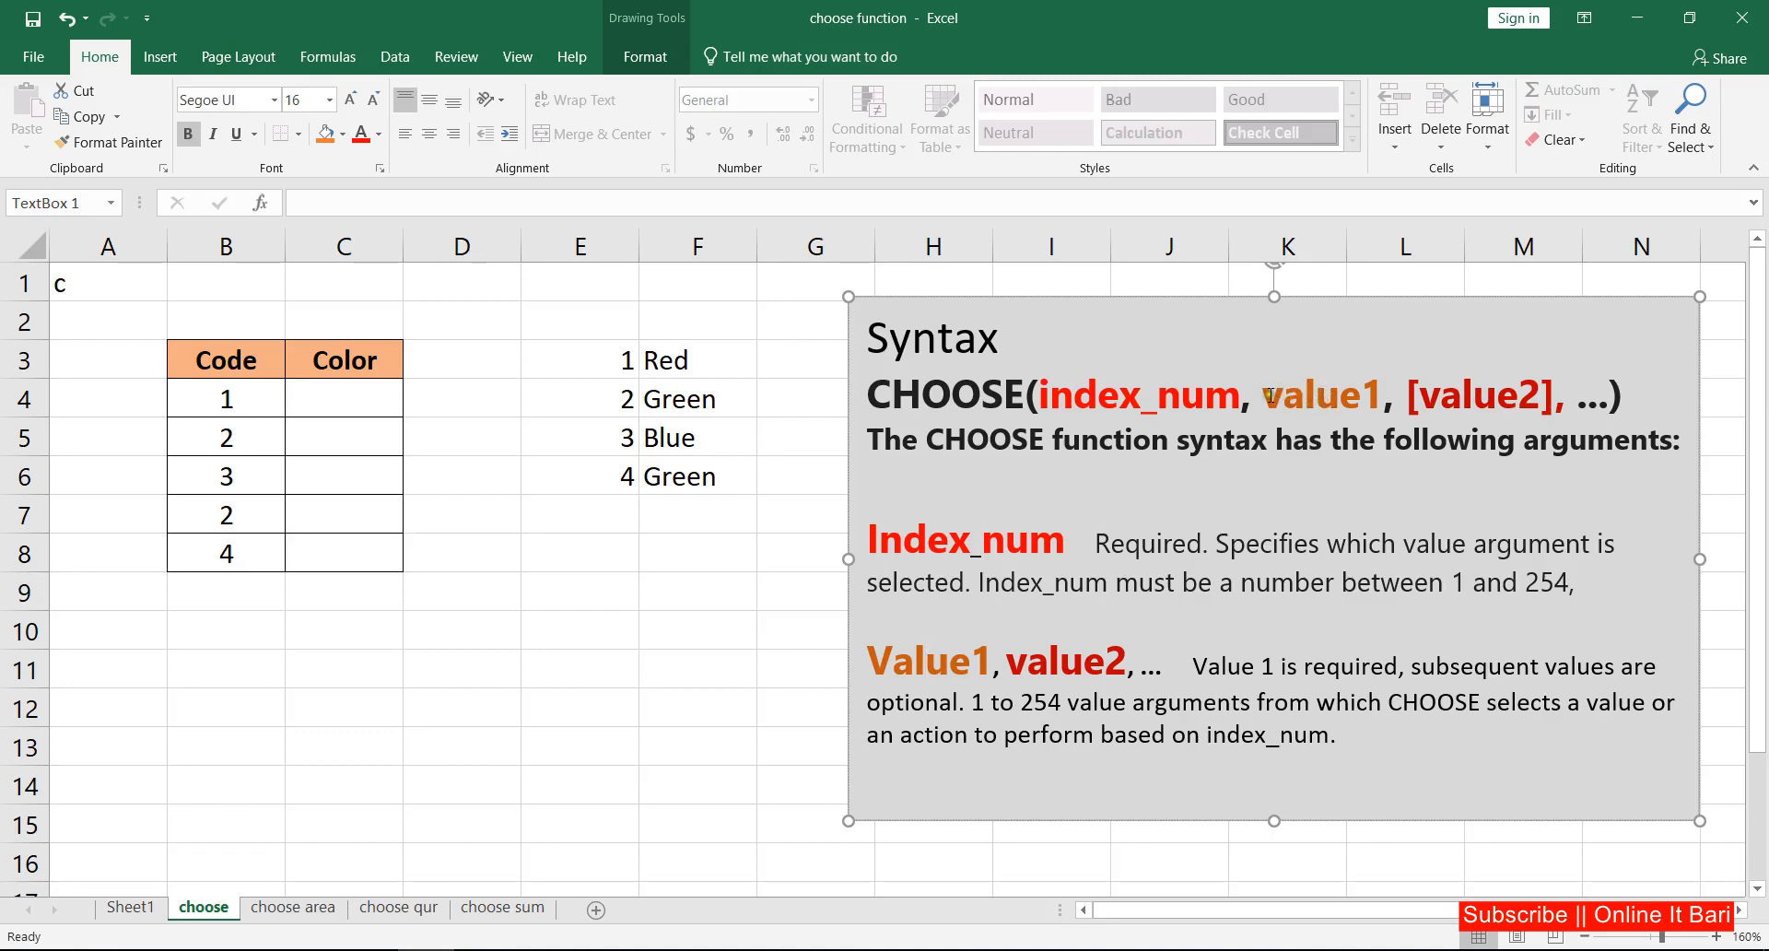
pyautogui.moveTo(1264, 394); pyautogui.dragTo(1578, 398)
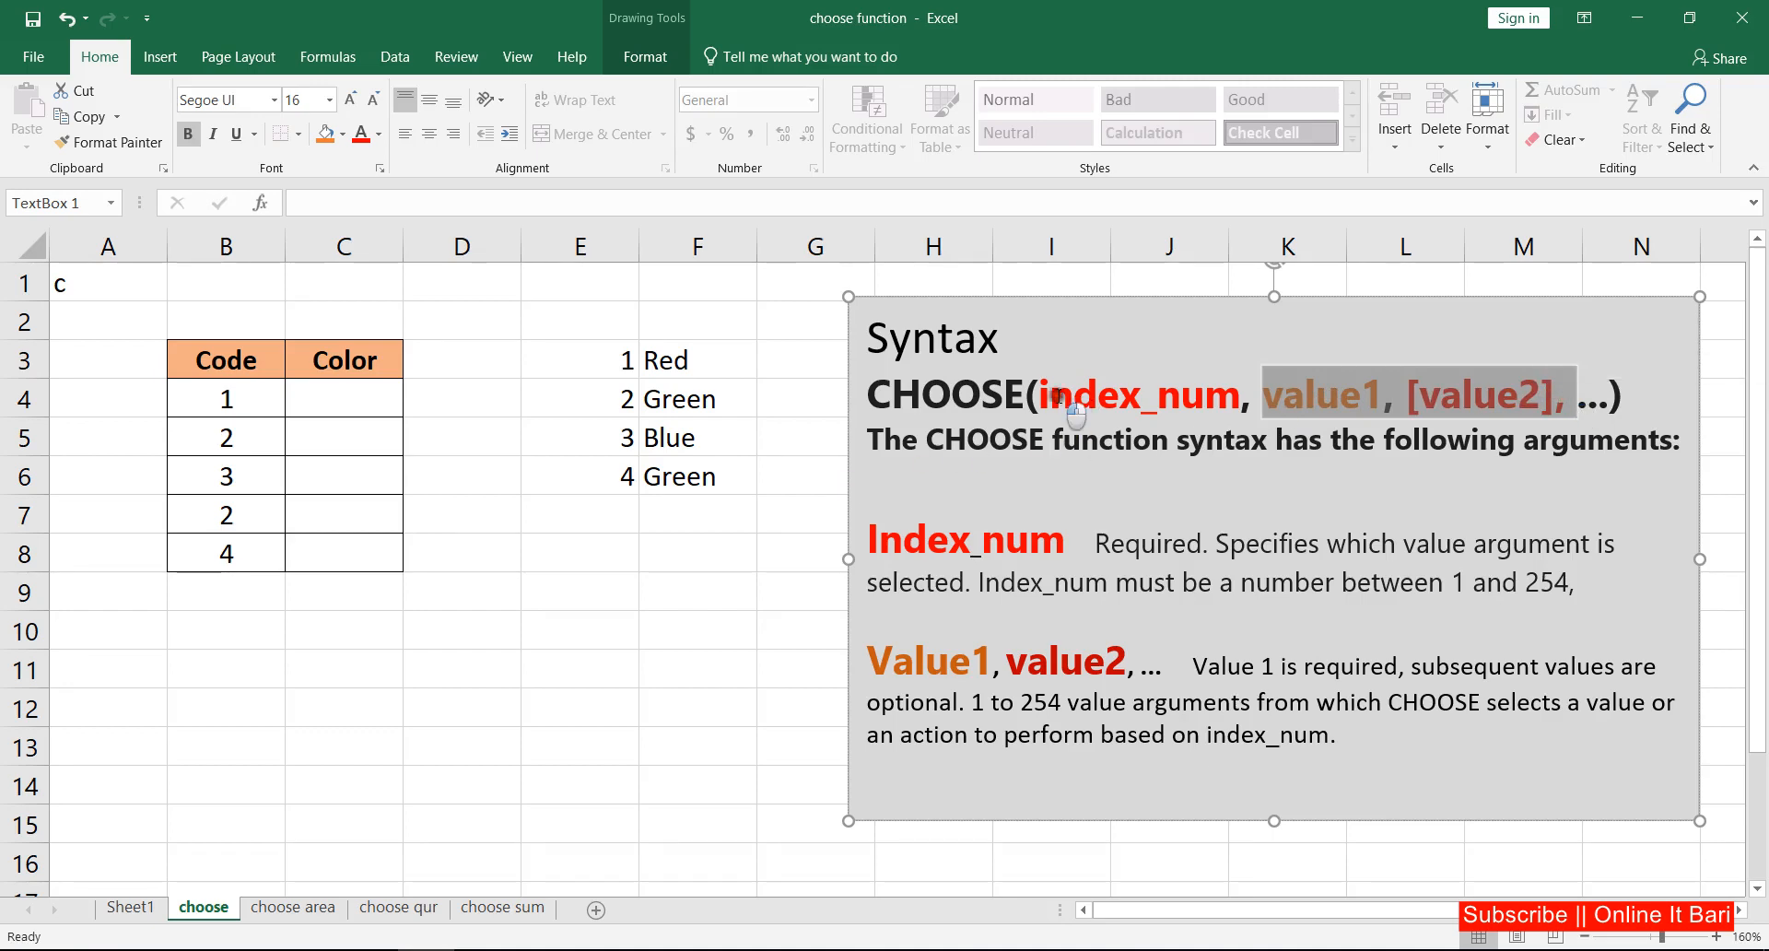
pyautogui.moveTo(1040, 396); pyautogui.dragTo(1395, 391)
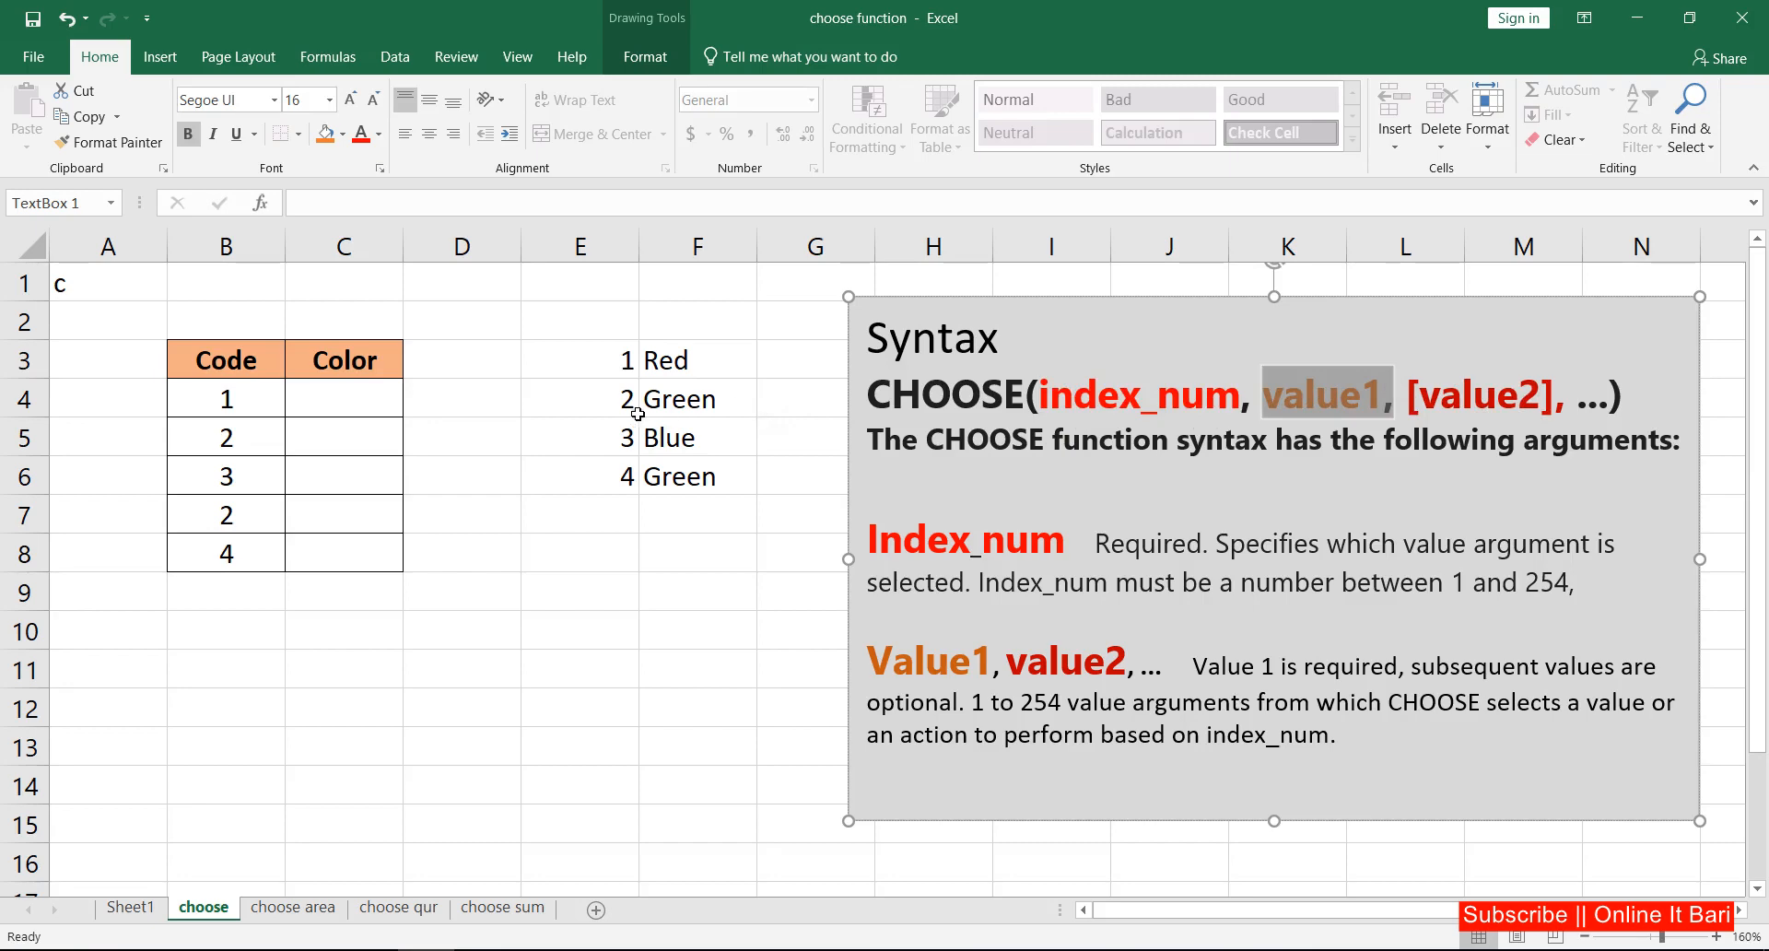
# Step: Compare the codes and empty Color cells of the table with the numbered color list in E3:F6
pyautogui.click(674, 358)
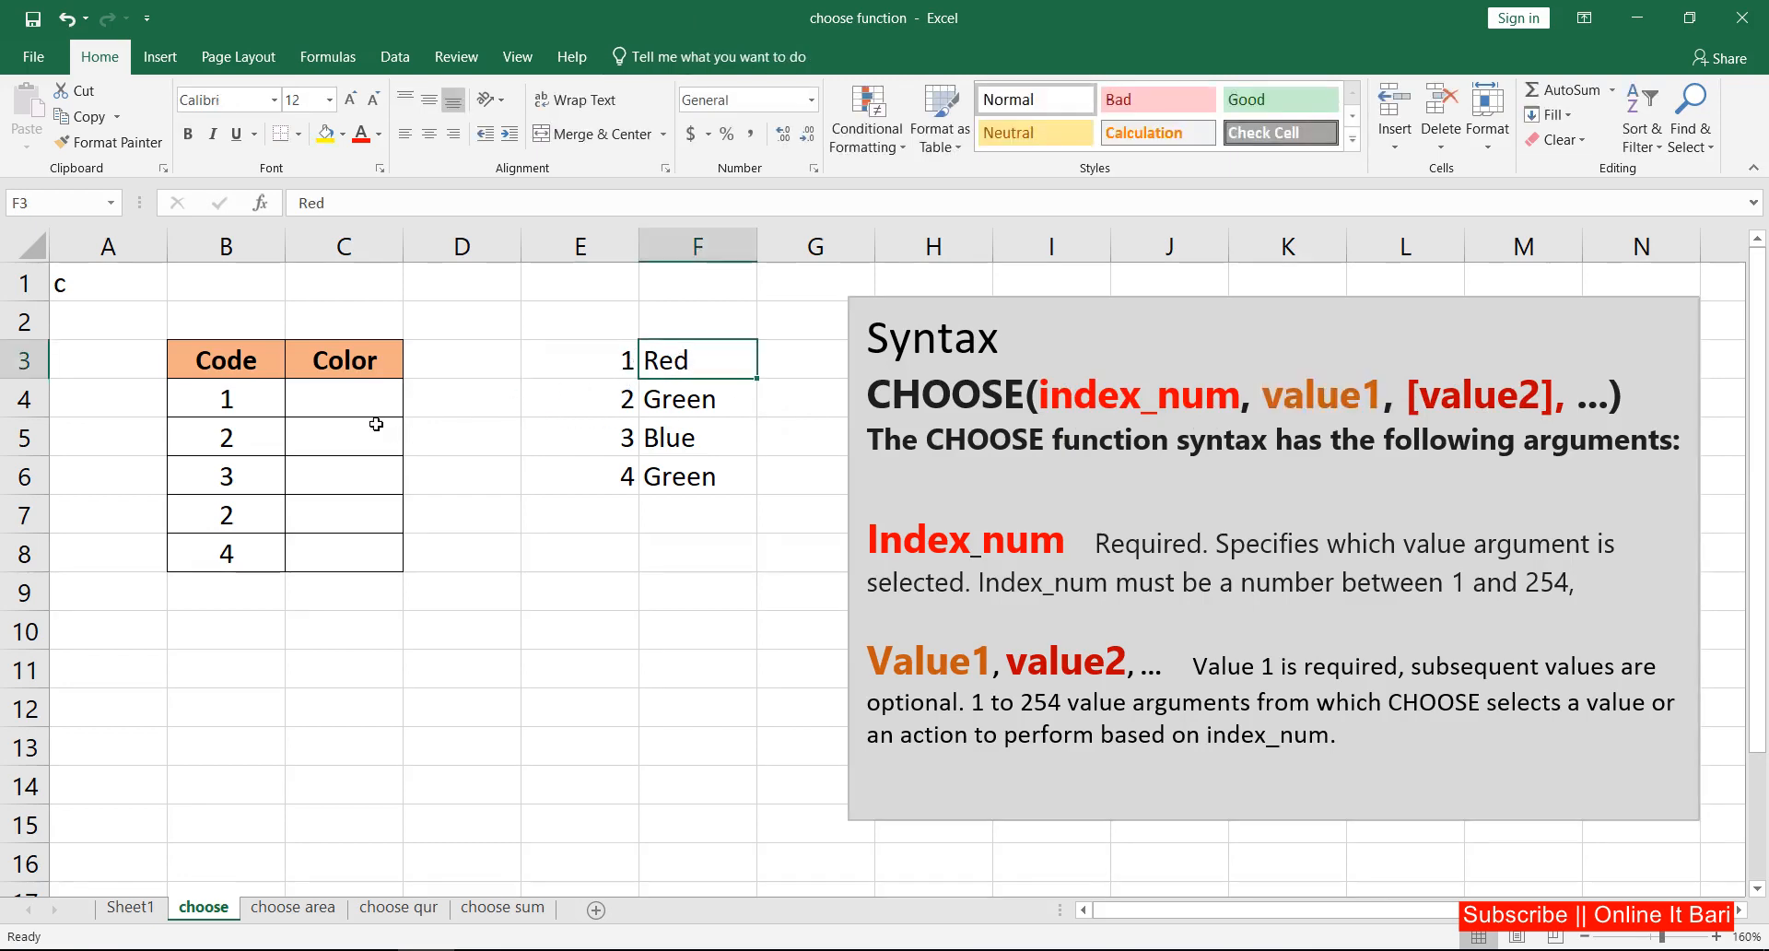
pyautogui.click(363, 400)
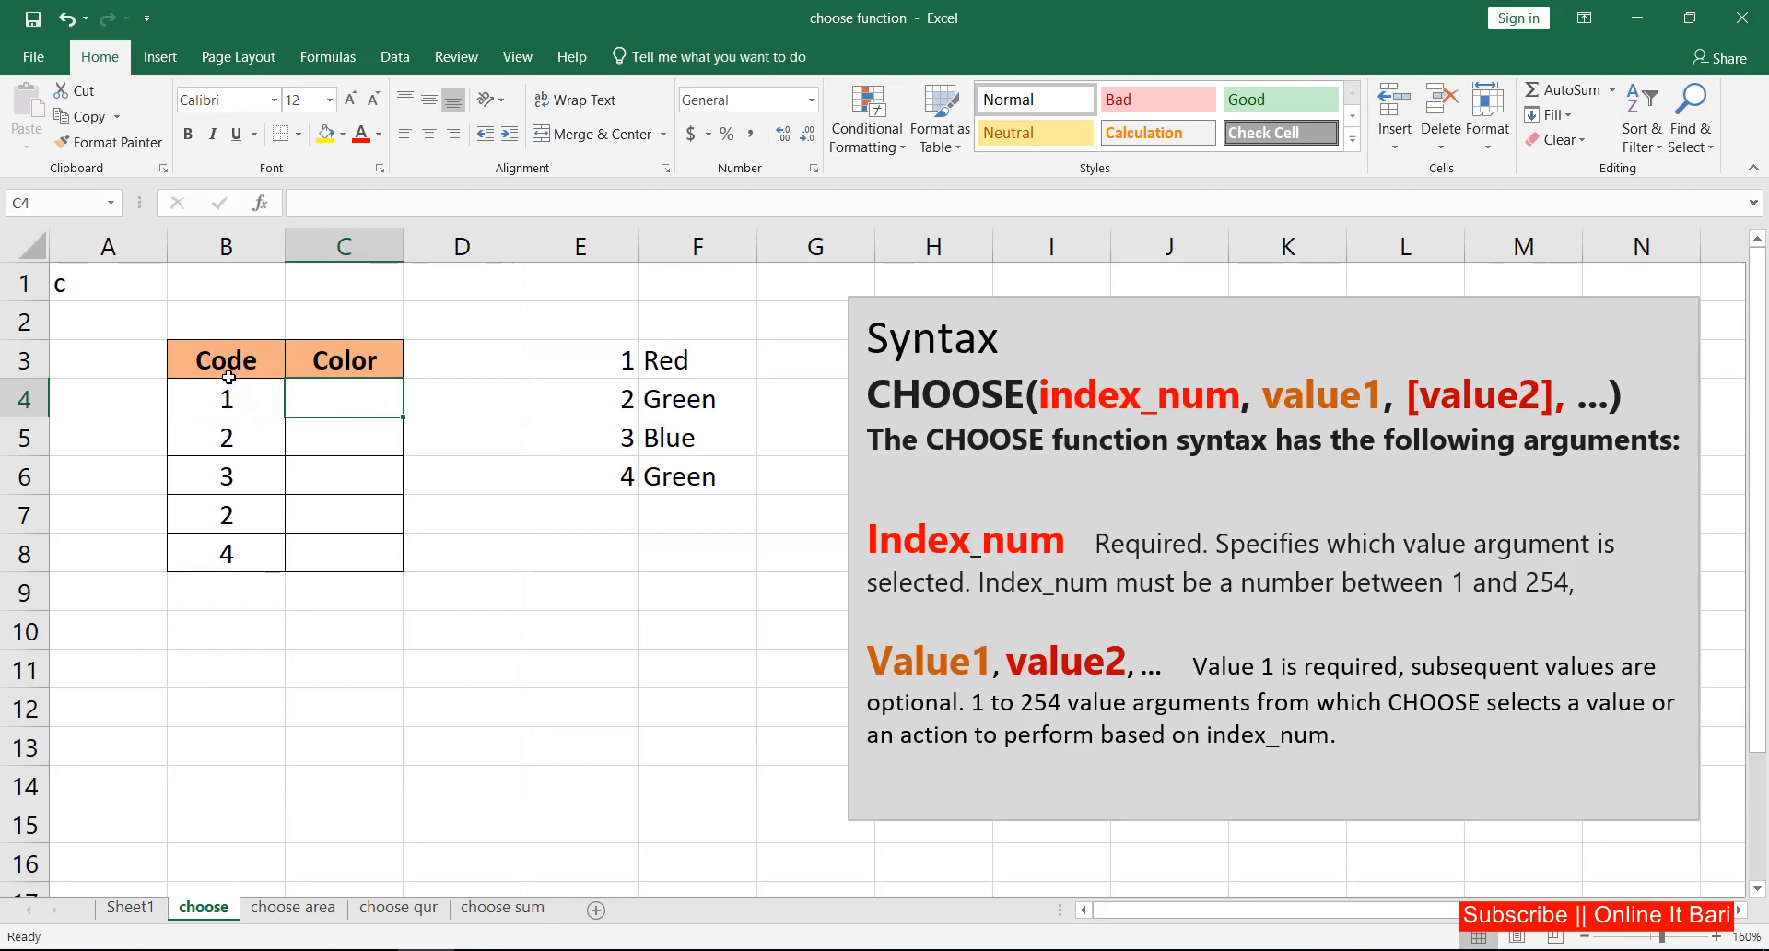
pyautogui.moveTo(228, 366); pyautogui.dragTo(234, 528)
pyautogui.click(340, 390)
pyautogui.moveTo(650, 358); pyautogui.dragTo(703, 480)
pyautogui.click(680, 365)
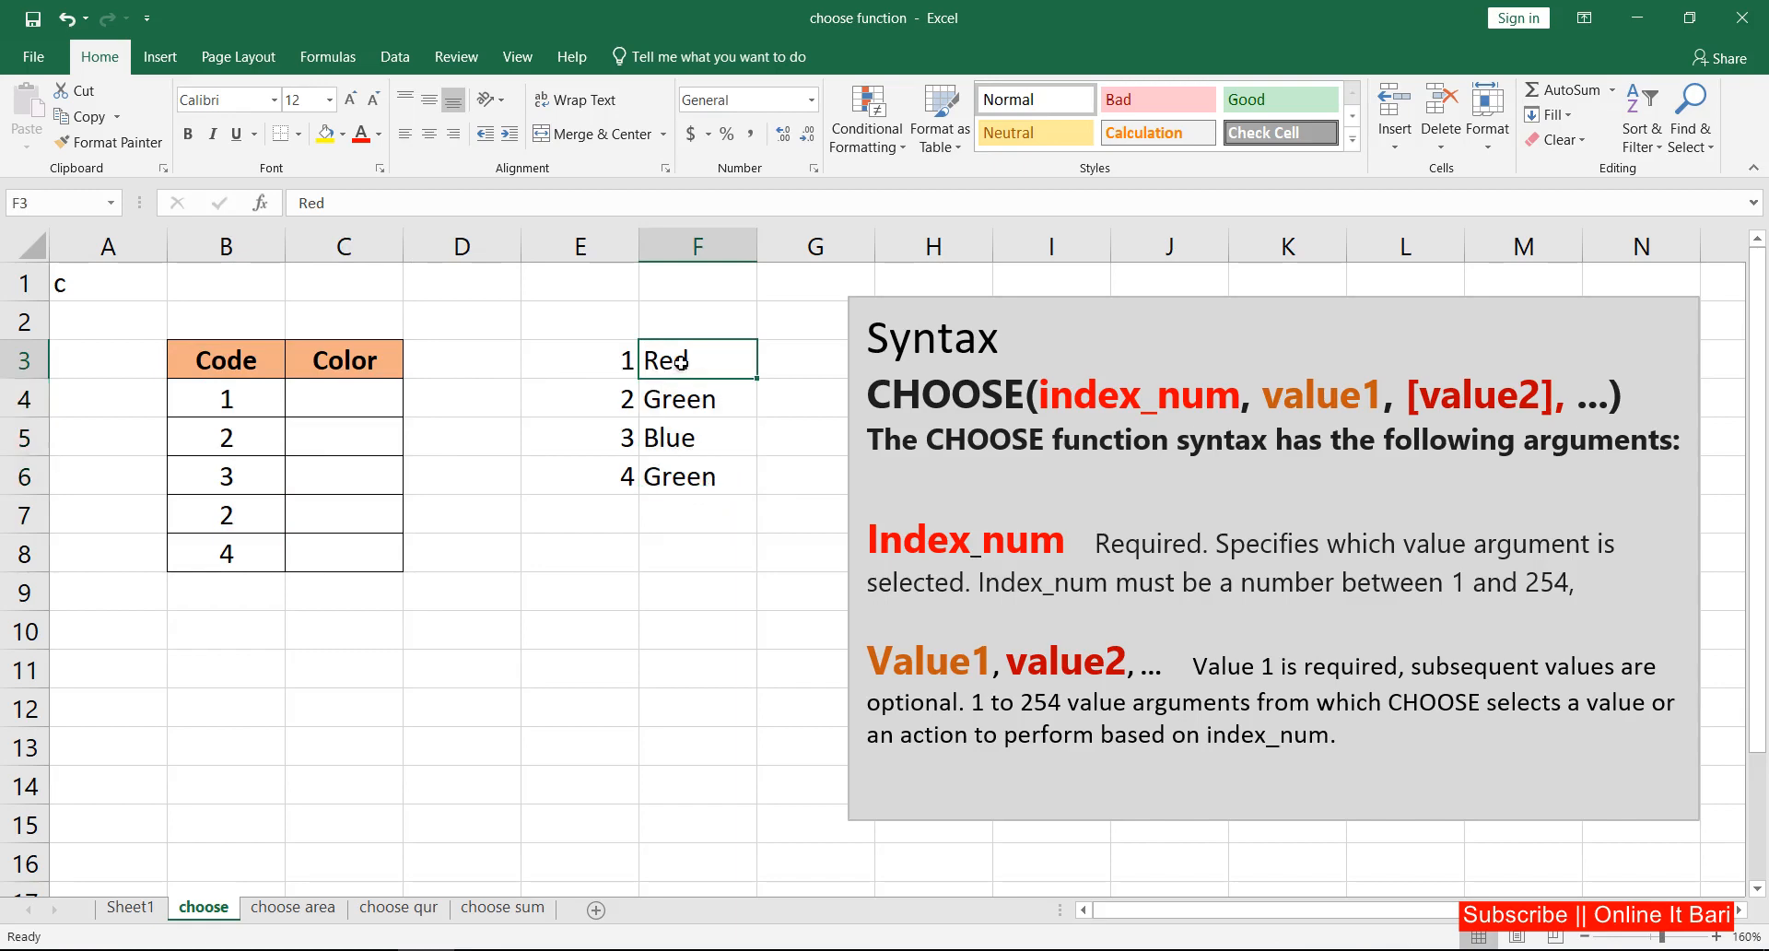
pyautogui.click(239, 399)
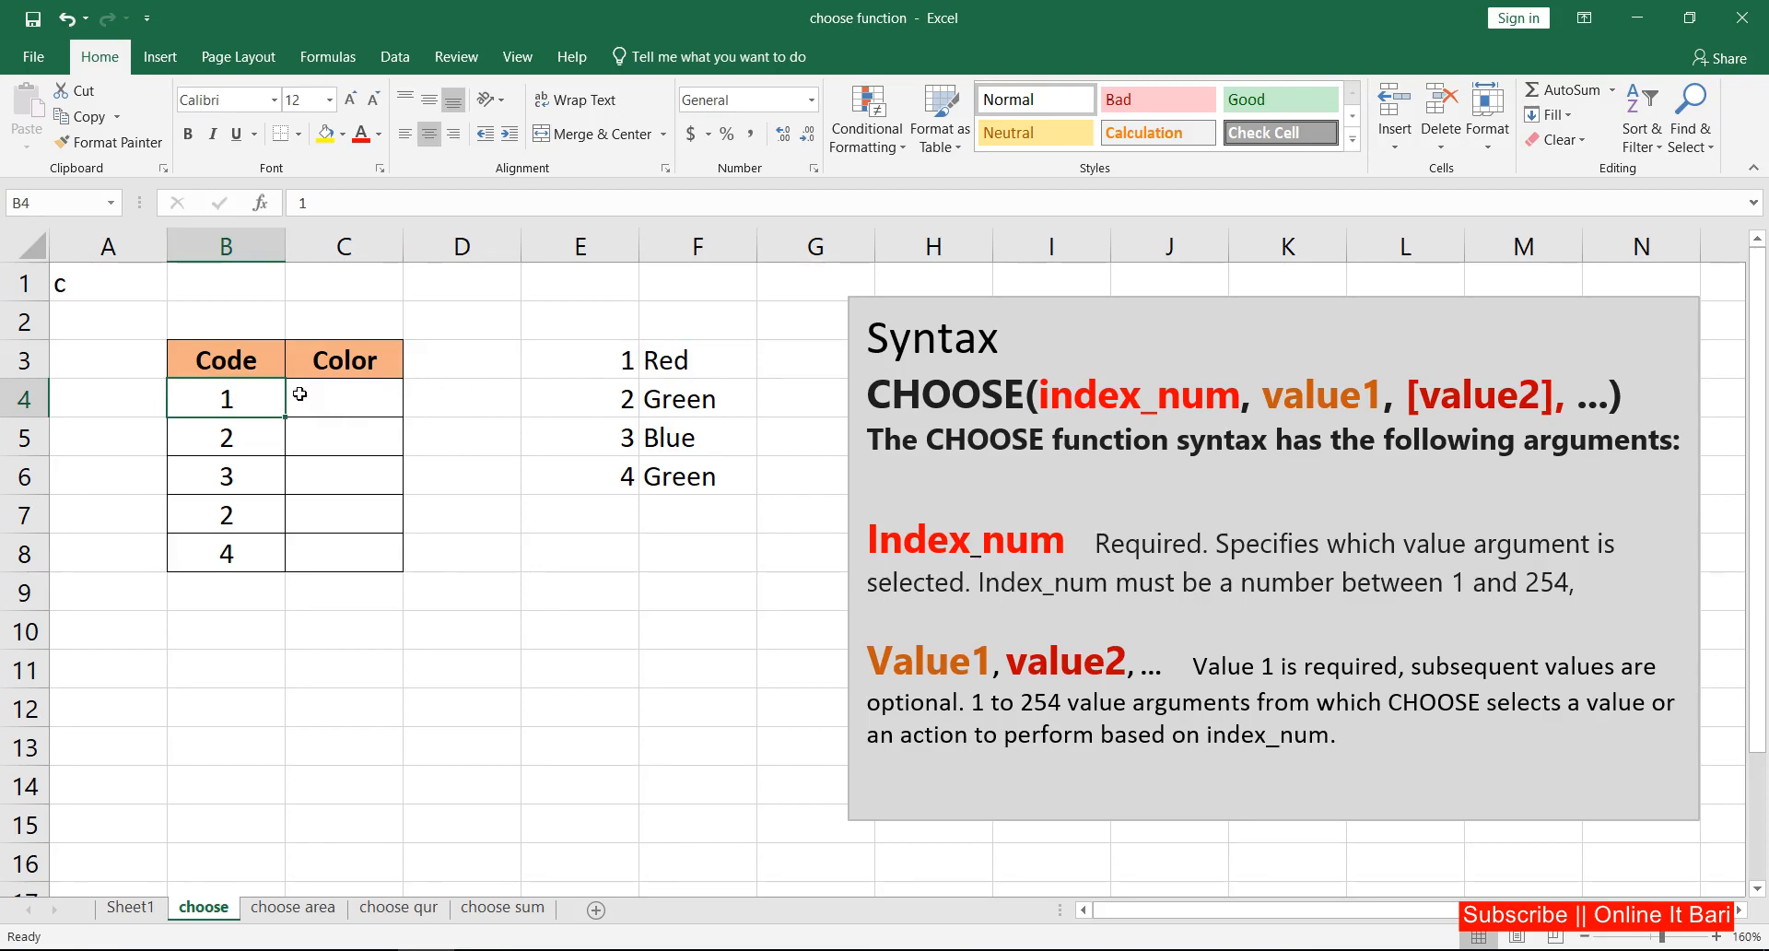
pyautogui.click(339, 397)
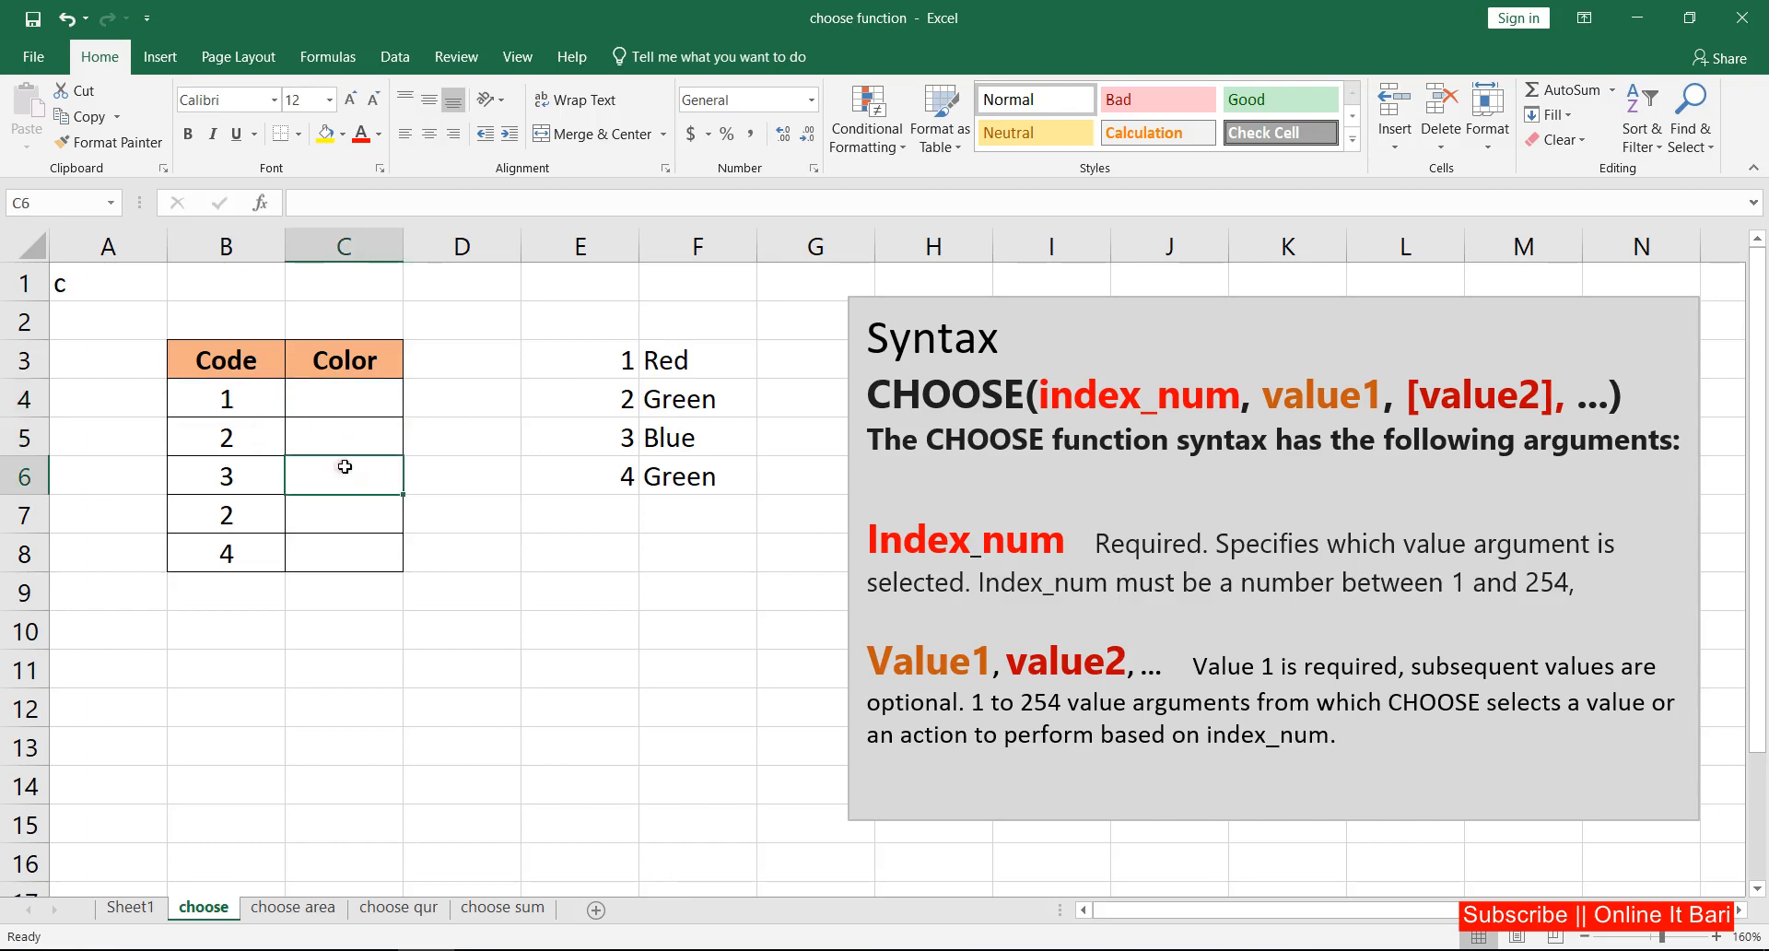
pyautogui.click(237, 399)
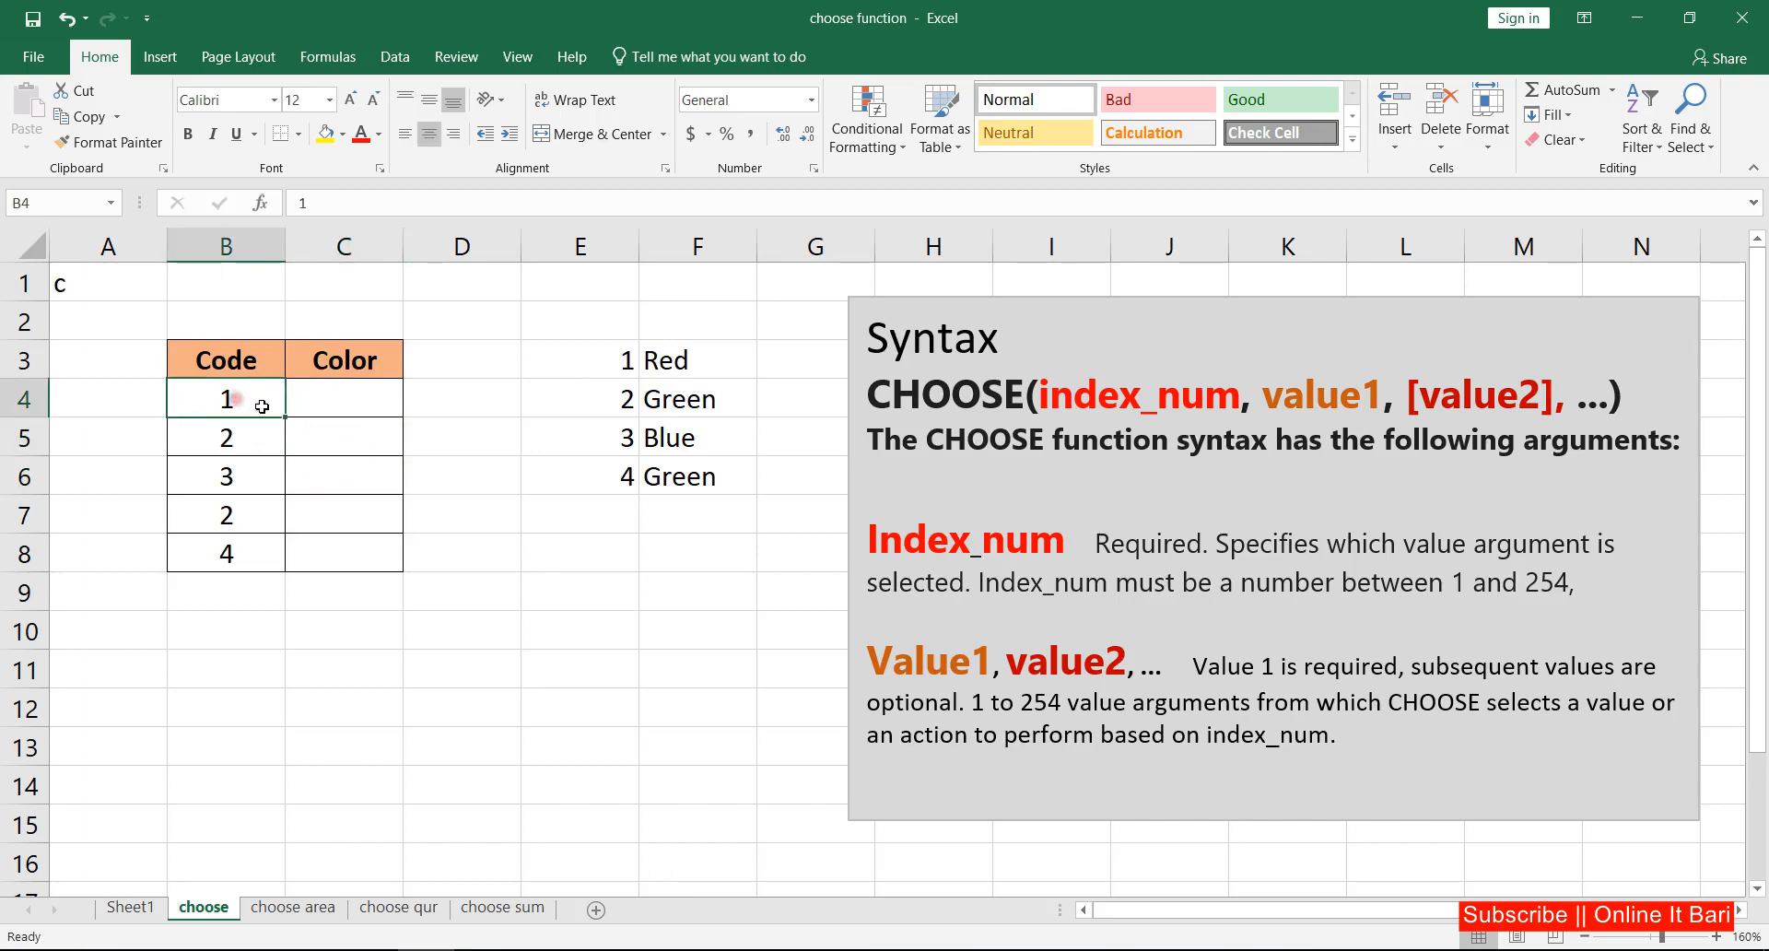
pyautogui.click(347, 411)
pyautogui.click(341, 477)
# Step: Begin a CHOOSE formula in C4 with code cell B4 as the index number
pyautogui.click(339, 403)
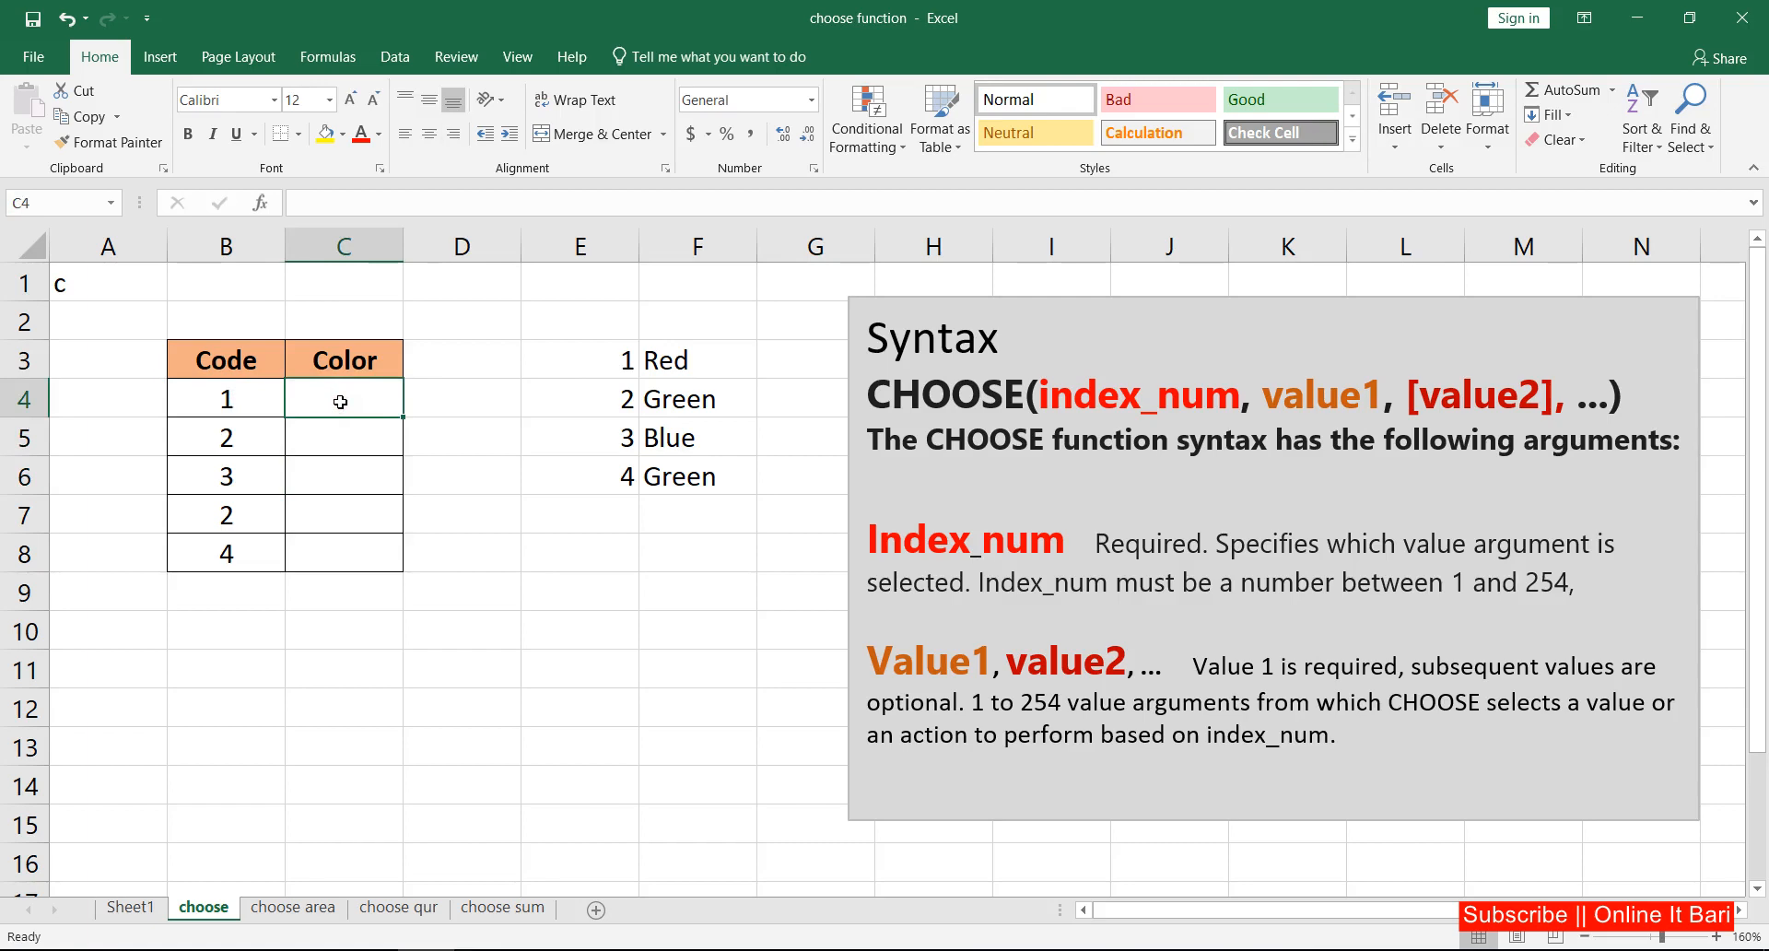
pyautogui.write('=')
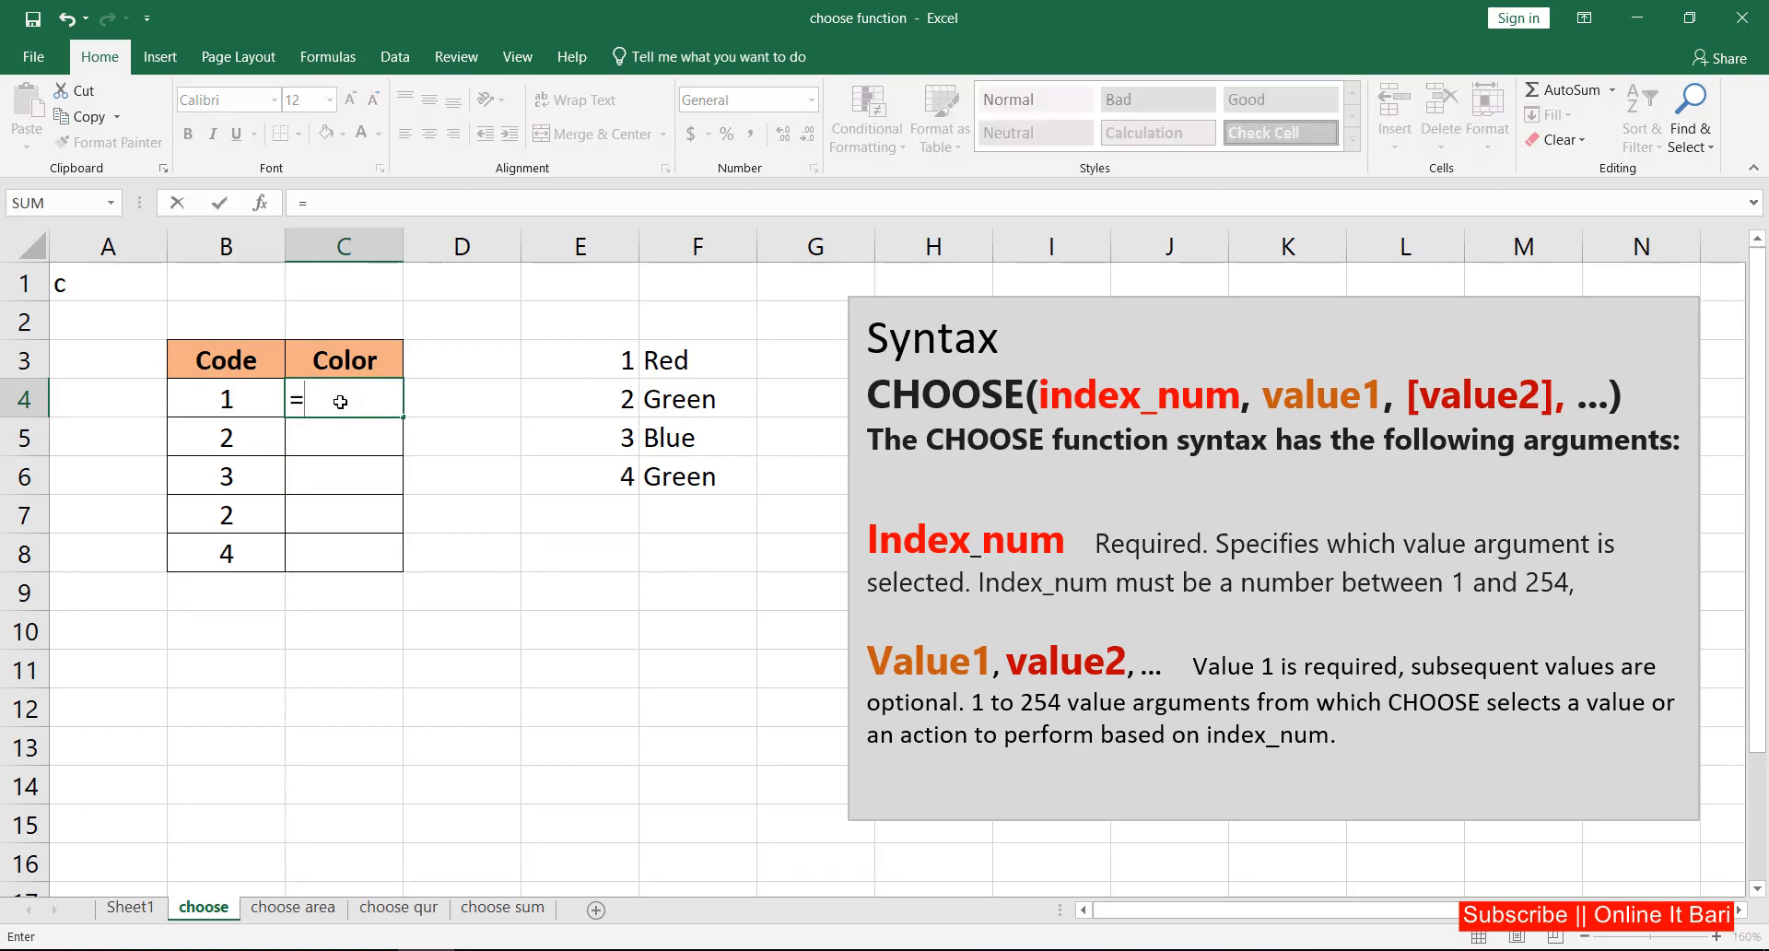
pyautogui.write('cho')
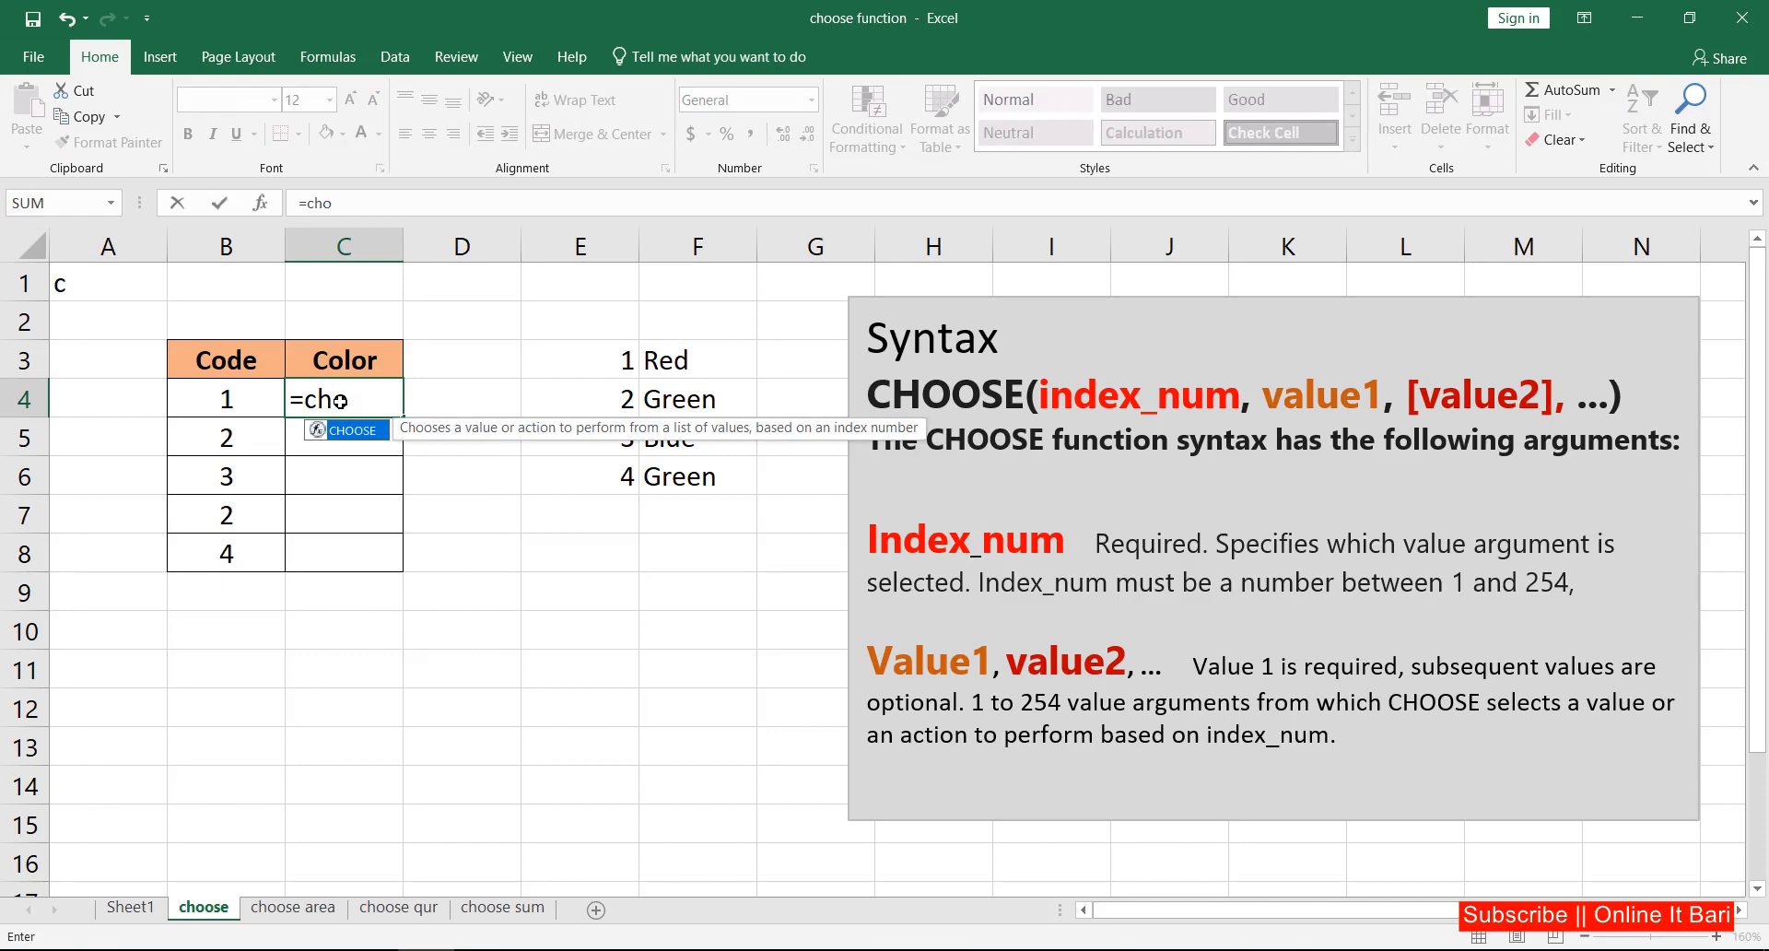
pyautogui.press('Tab')
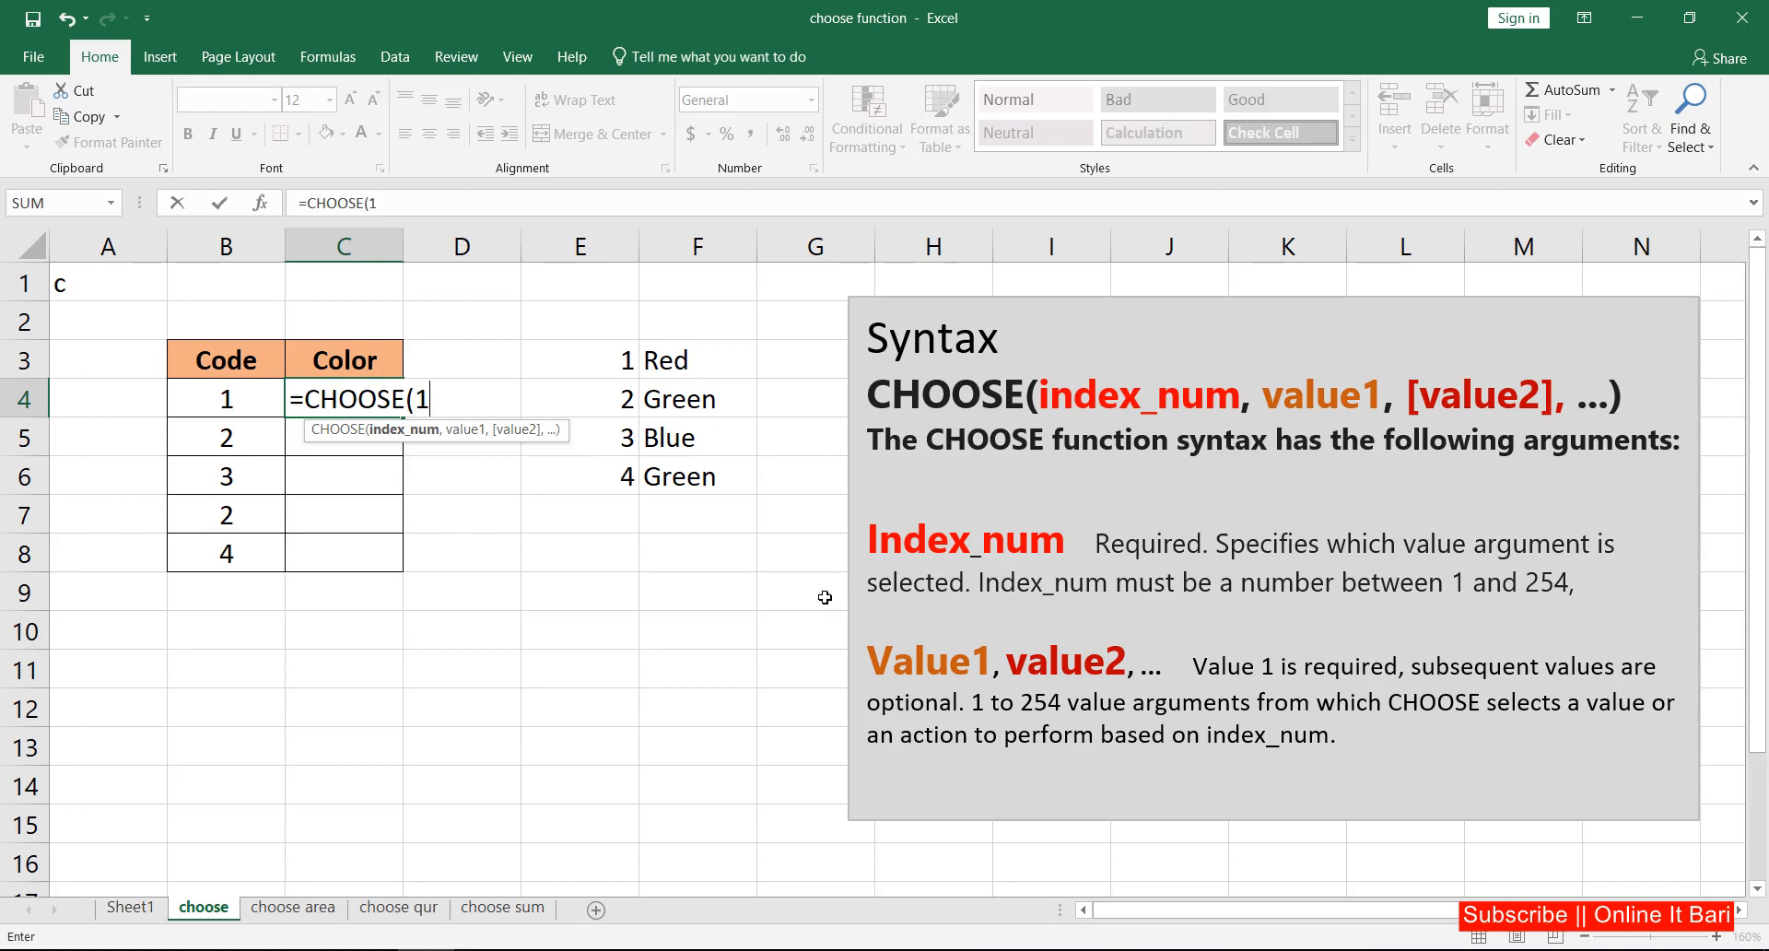
pyautogui.press('BackSpace')
pyautogui.click(233, 401)
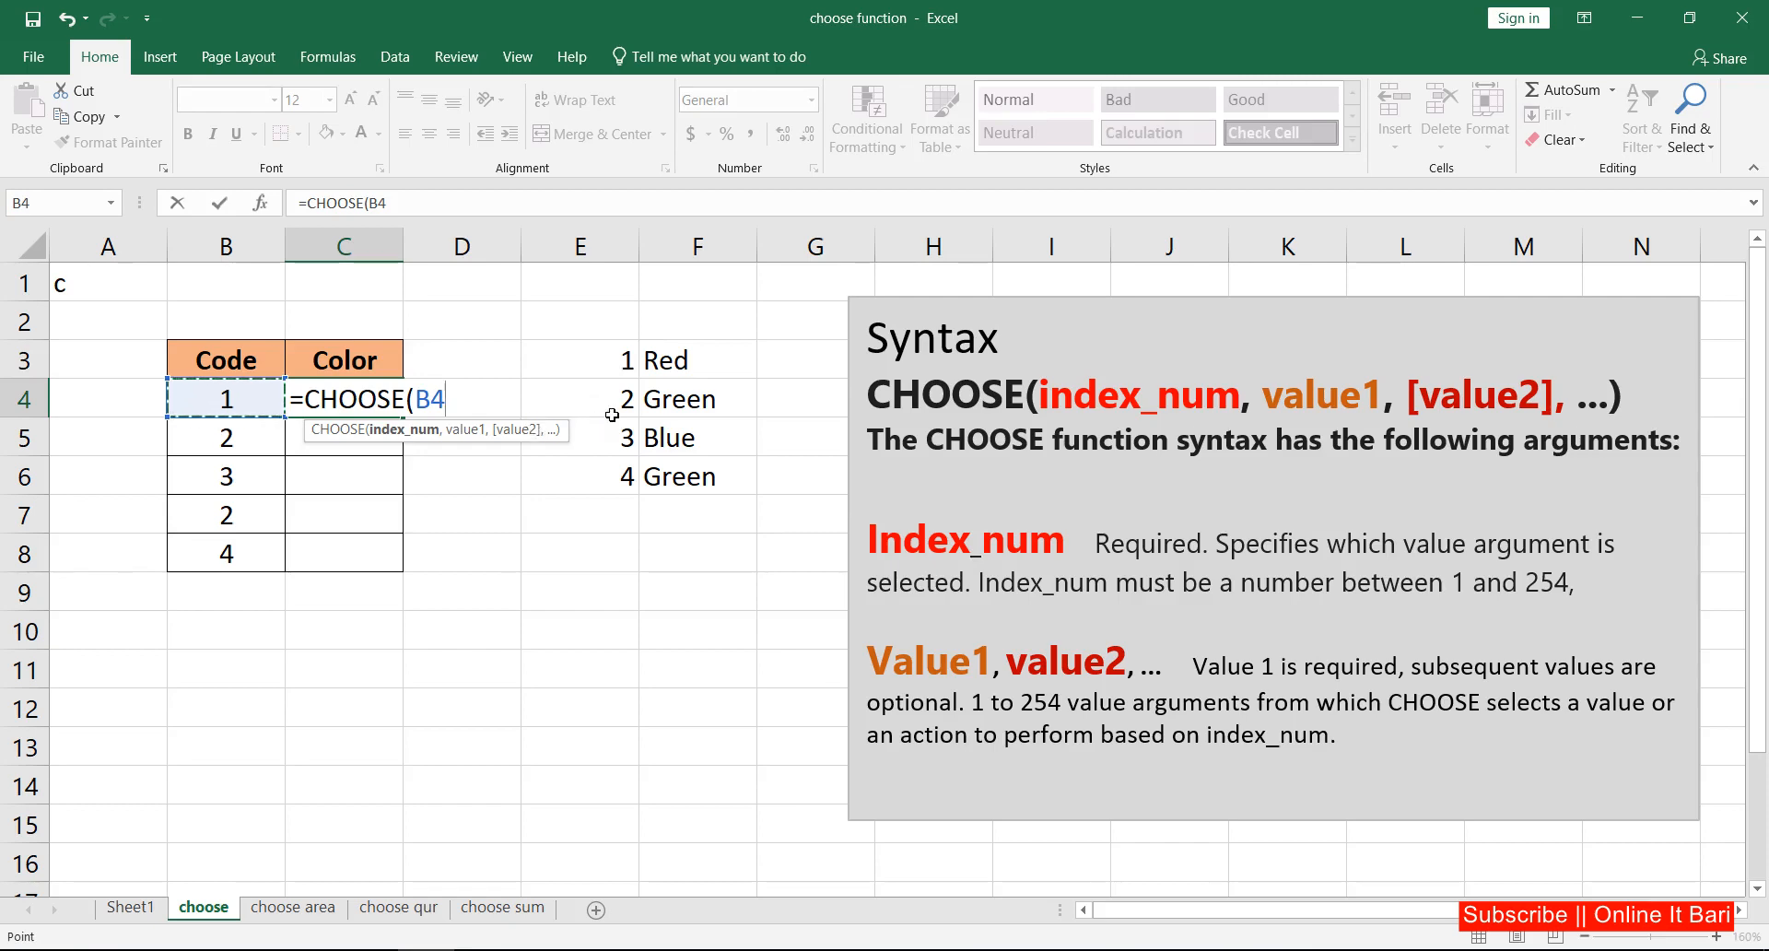
pyautogui.write(',')
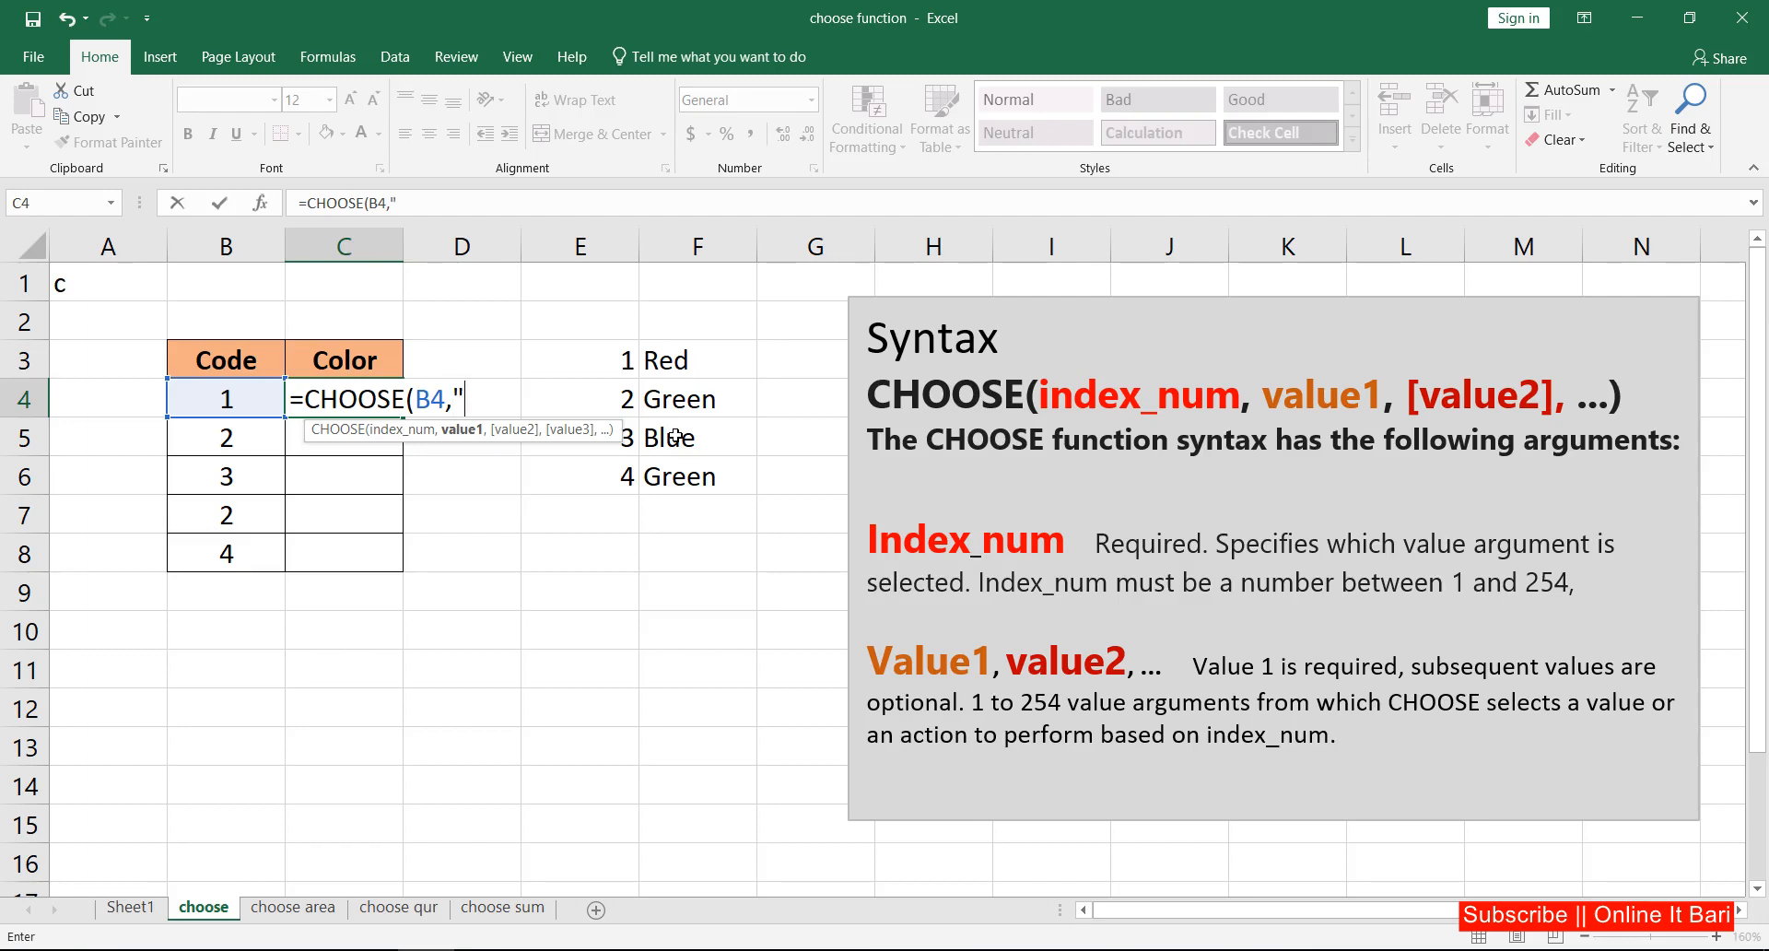
# Step: Add "Red" and "Green" as the first two values of the CHOOSE formula in C4
pyautogui.write('Red",')
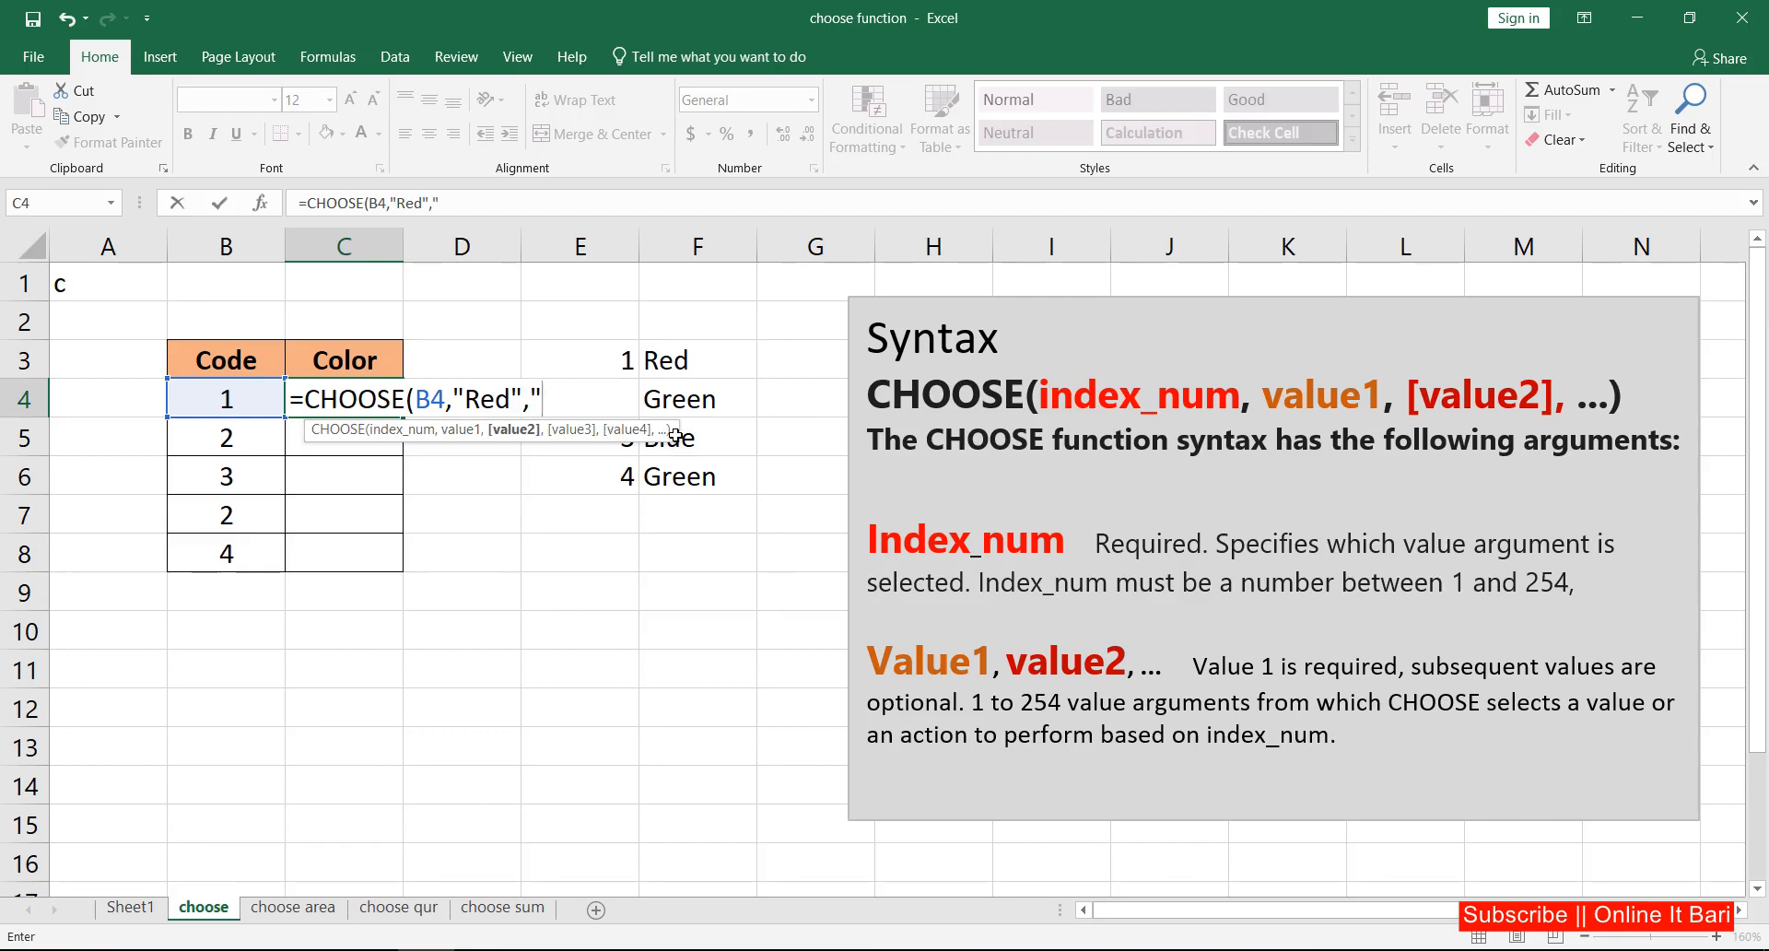
pyautogui.write('"Green"')
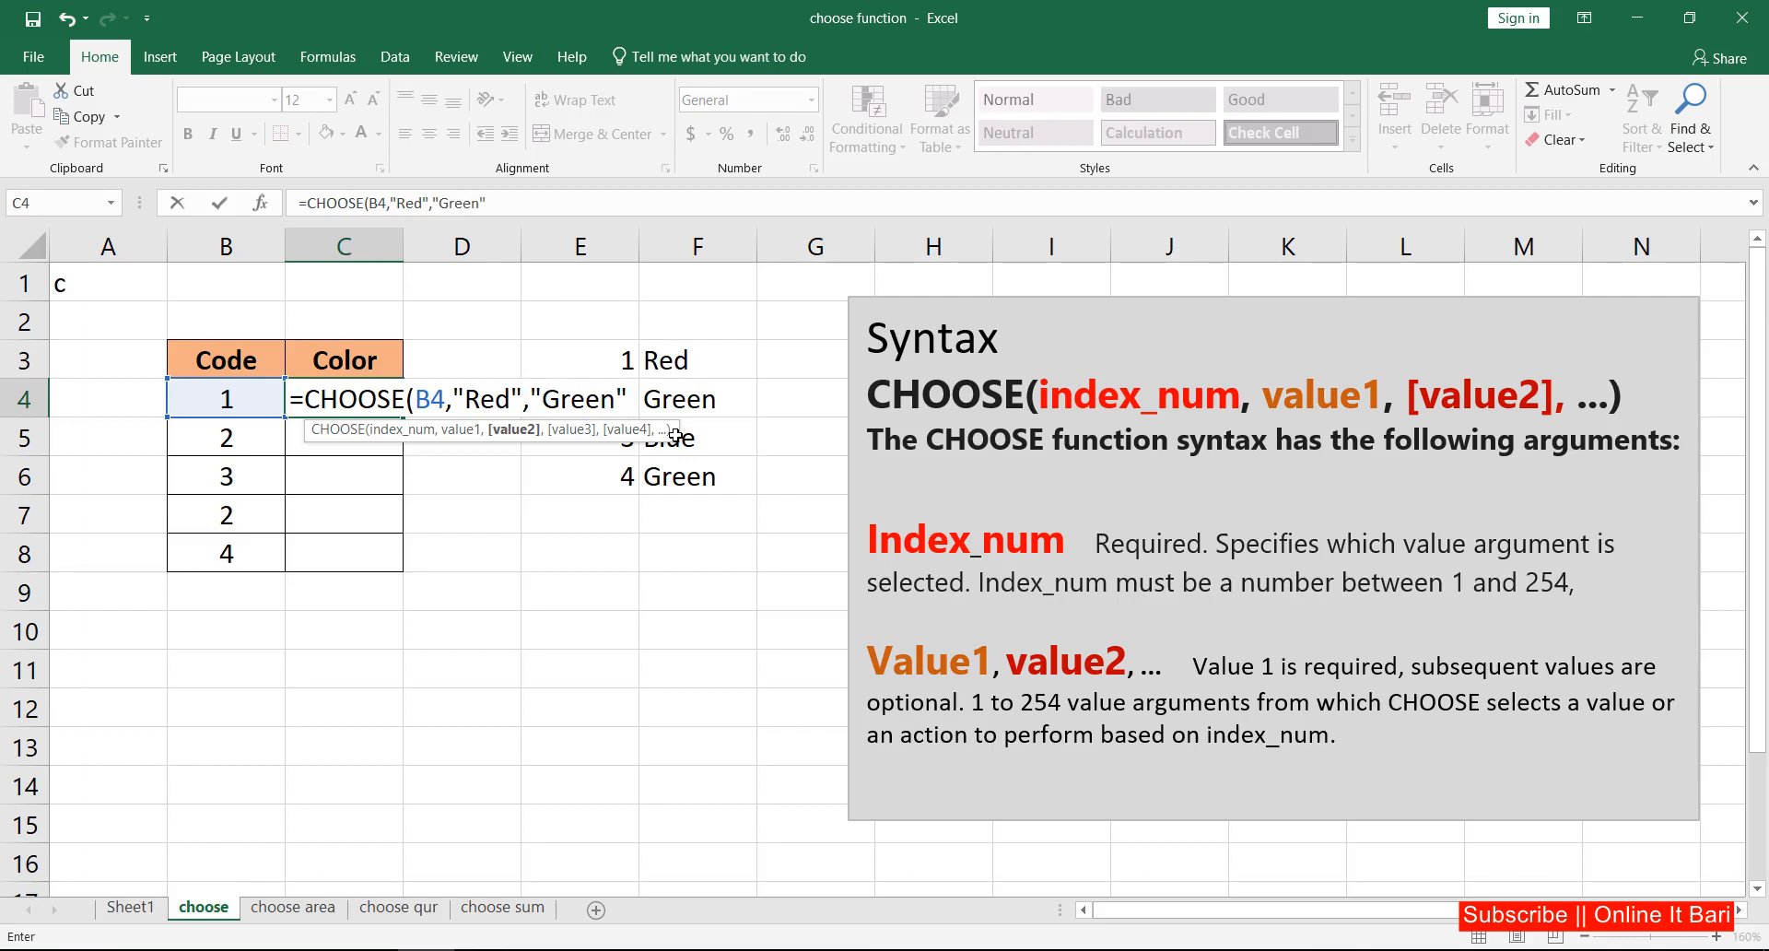
pyautogui.write(',')
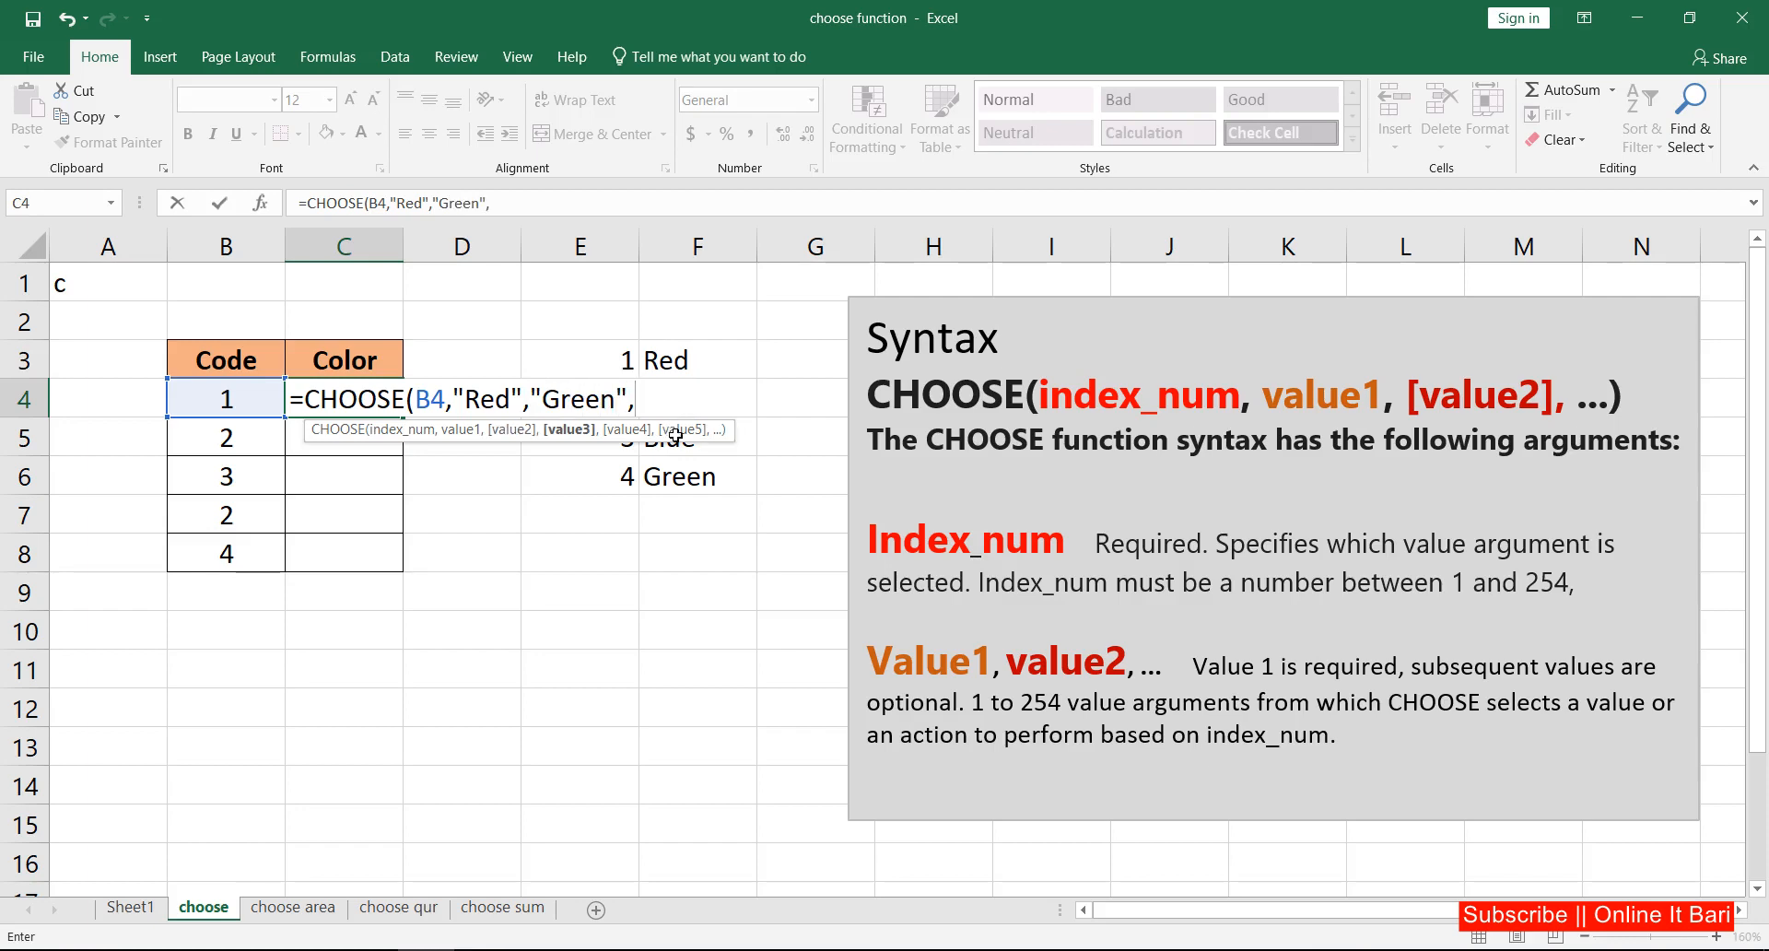
pyautogui.write('"Blue"')
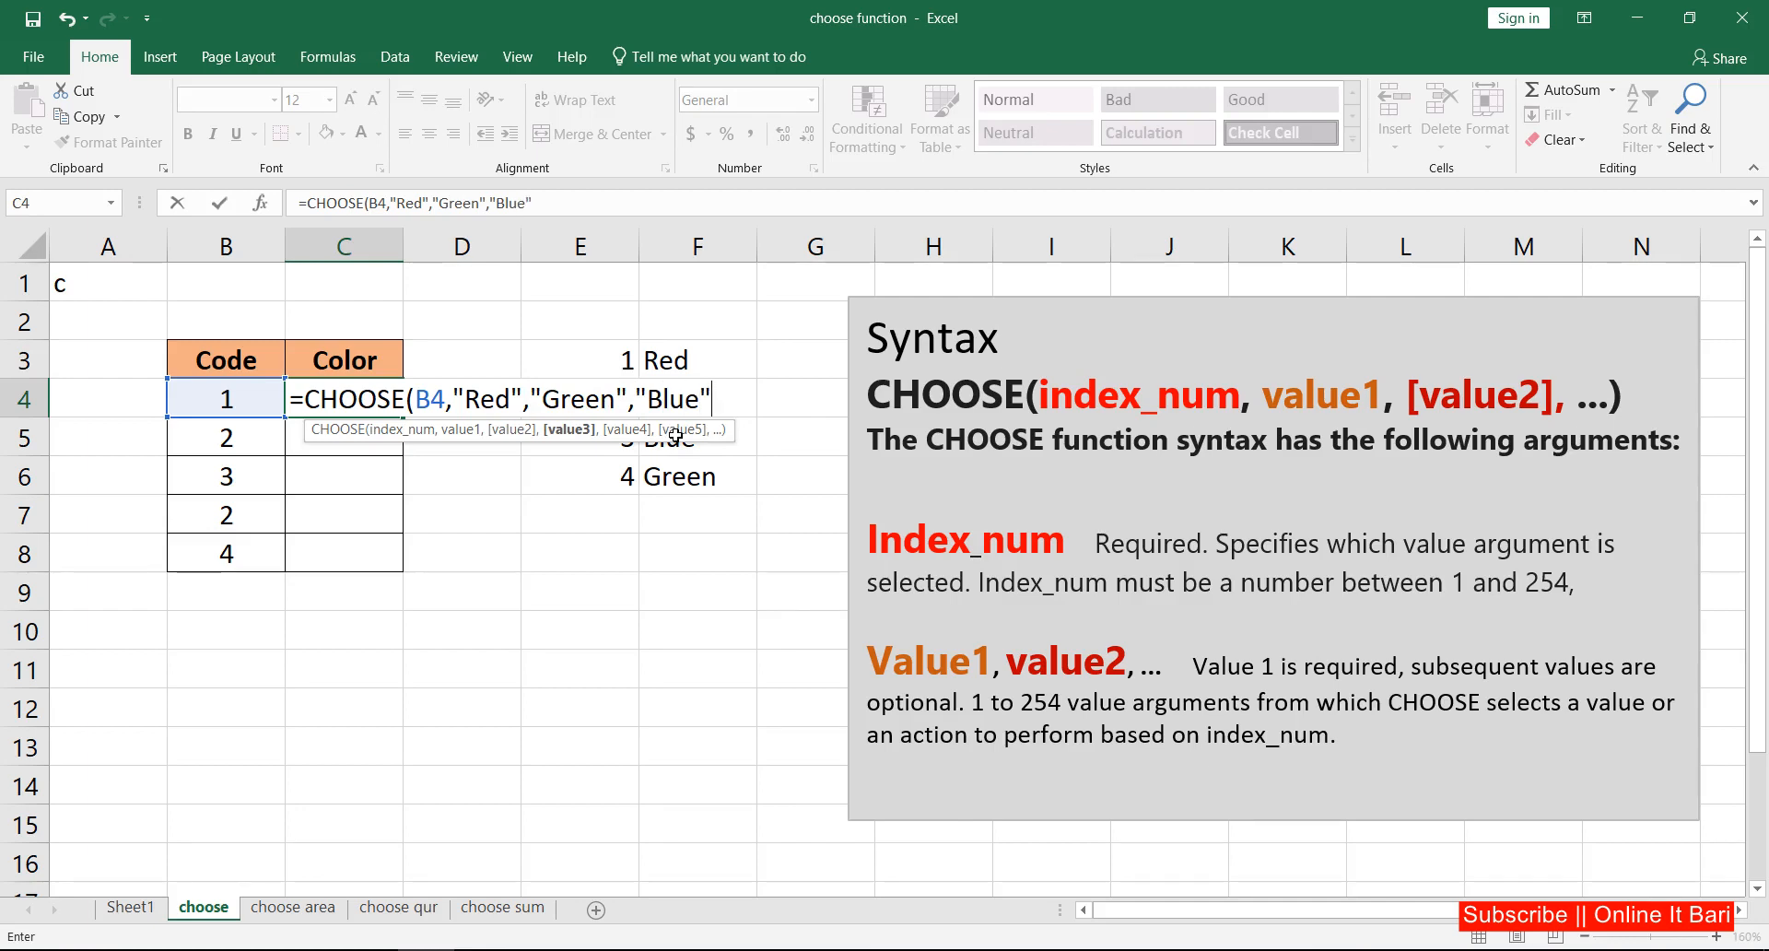
pyautogui.write(',"')
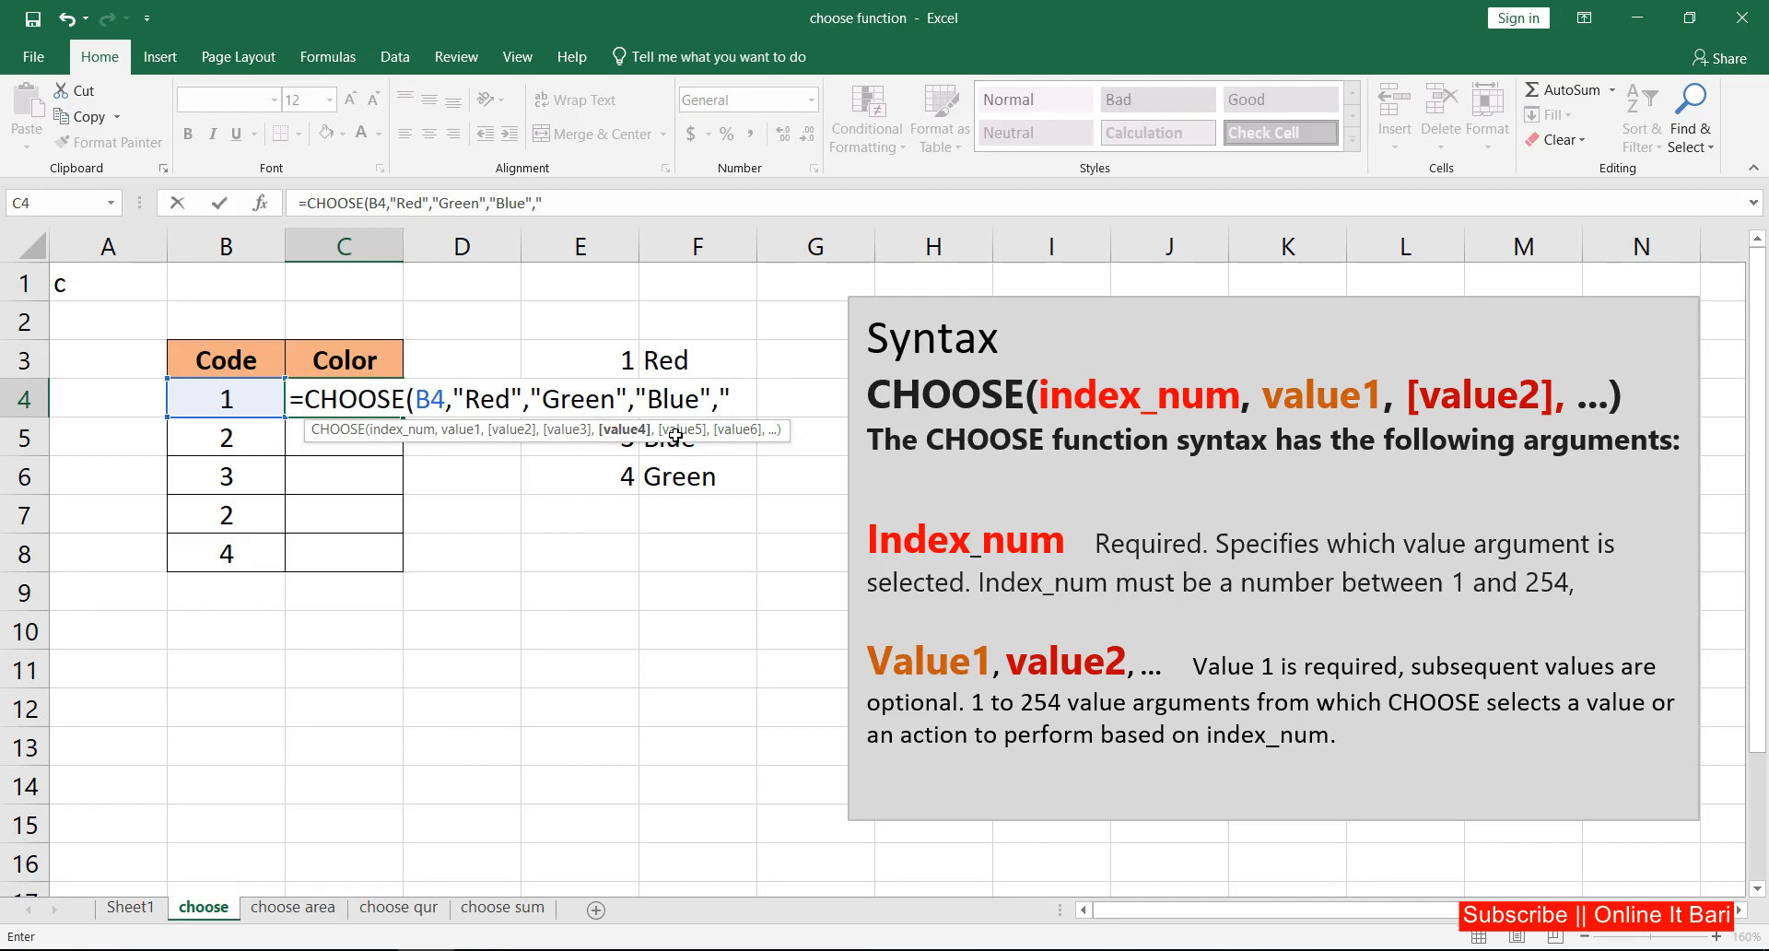
# Step: Add "Blue" and "Black" as the third and fourth values and complete the CHOOSE formula in C4
pyautogui.write('Black')
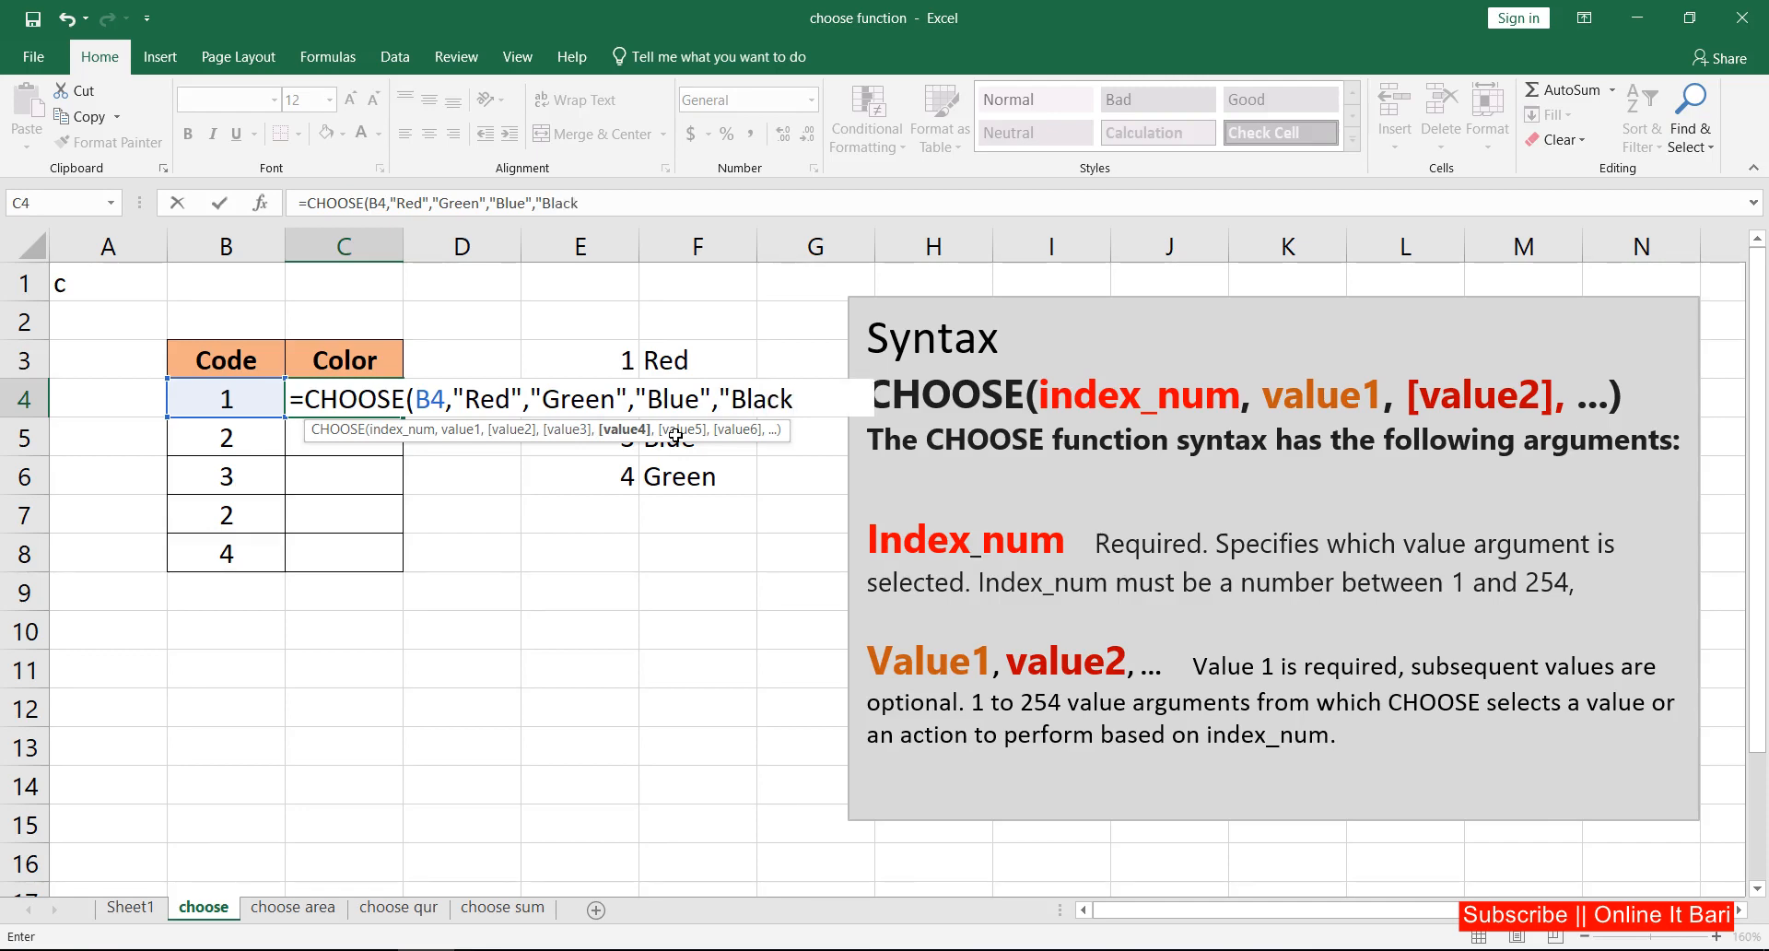
pyautogui.write('"')
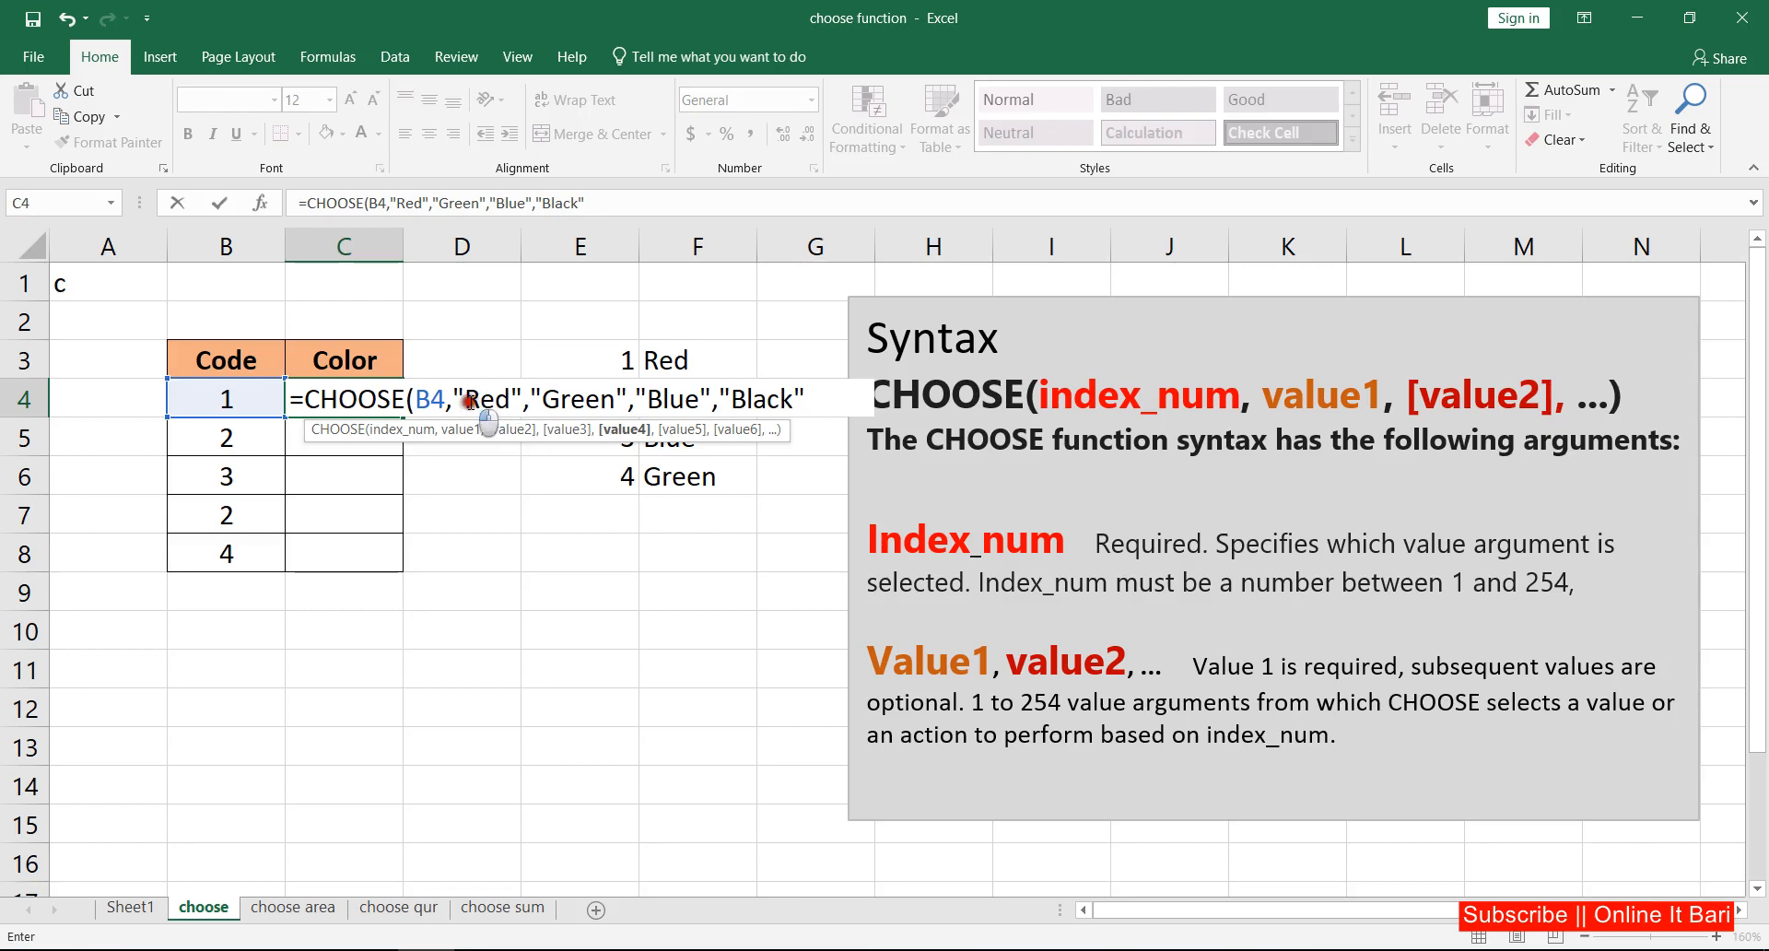
pyautogui.moveTo(466, 399); pyautogui.dragTo(798, 400)
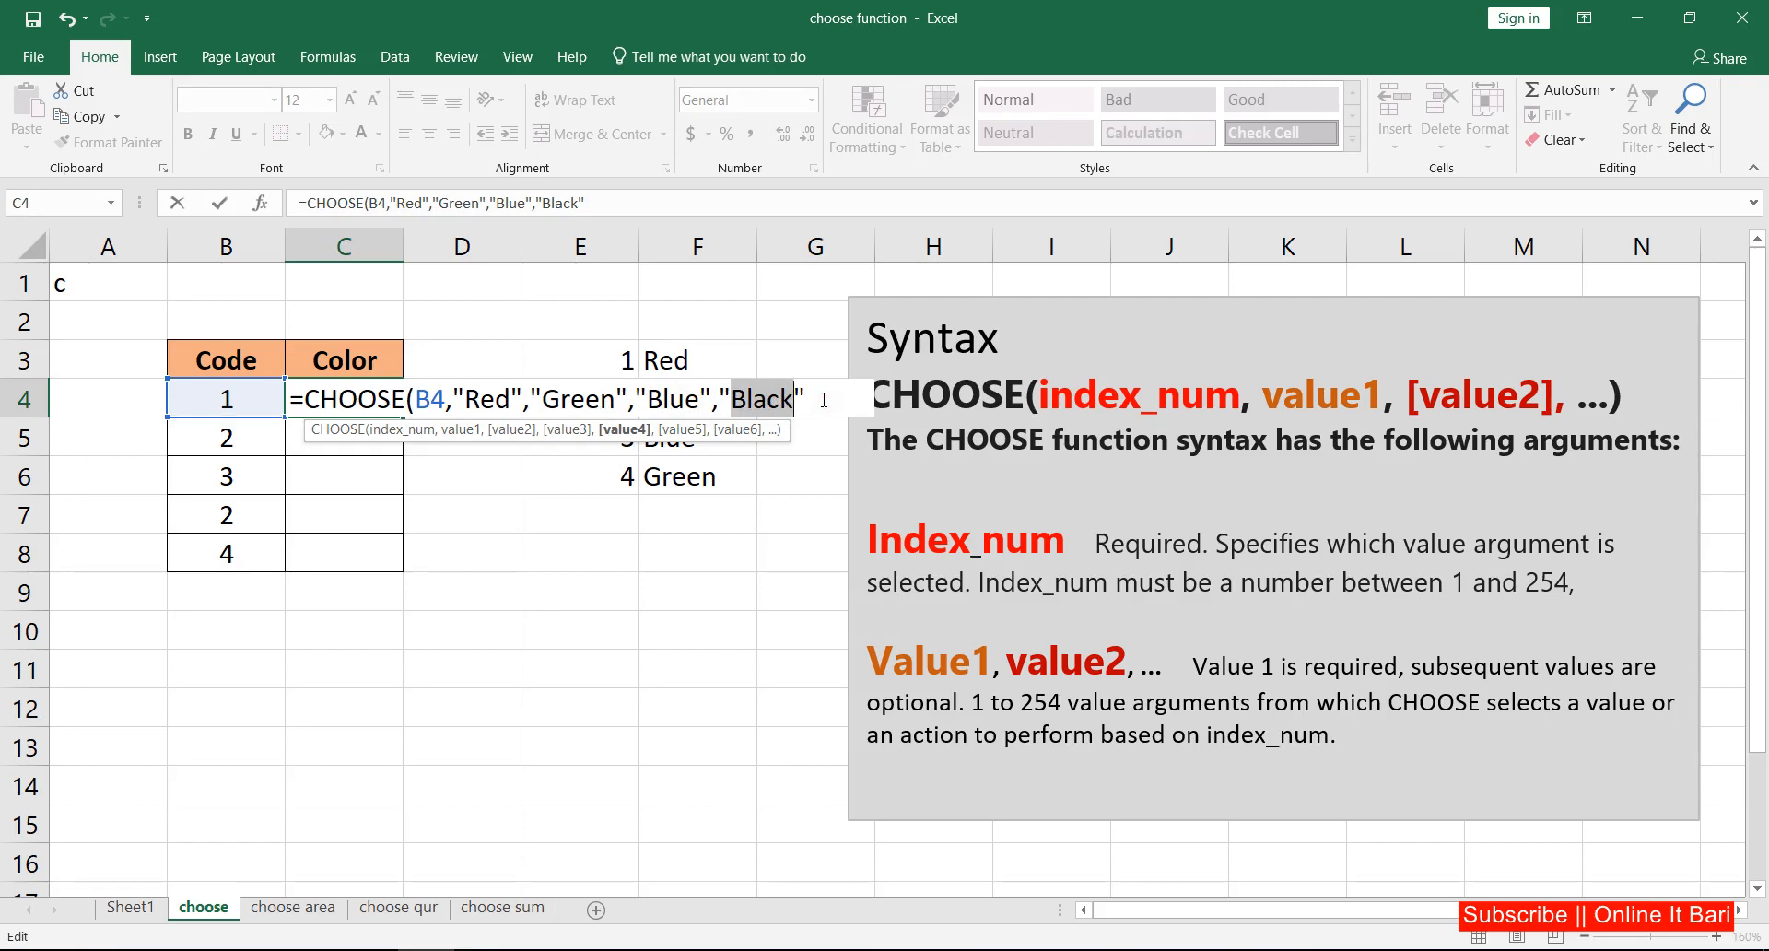
pyautogui.click(824, 400)
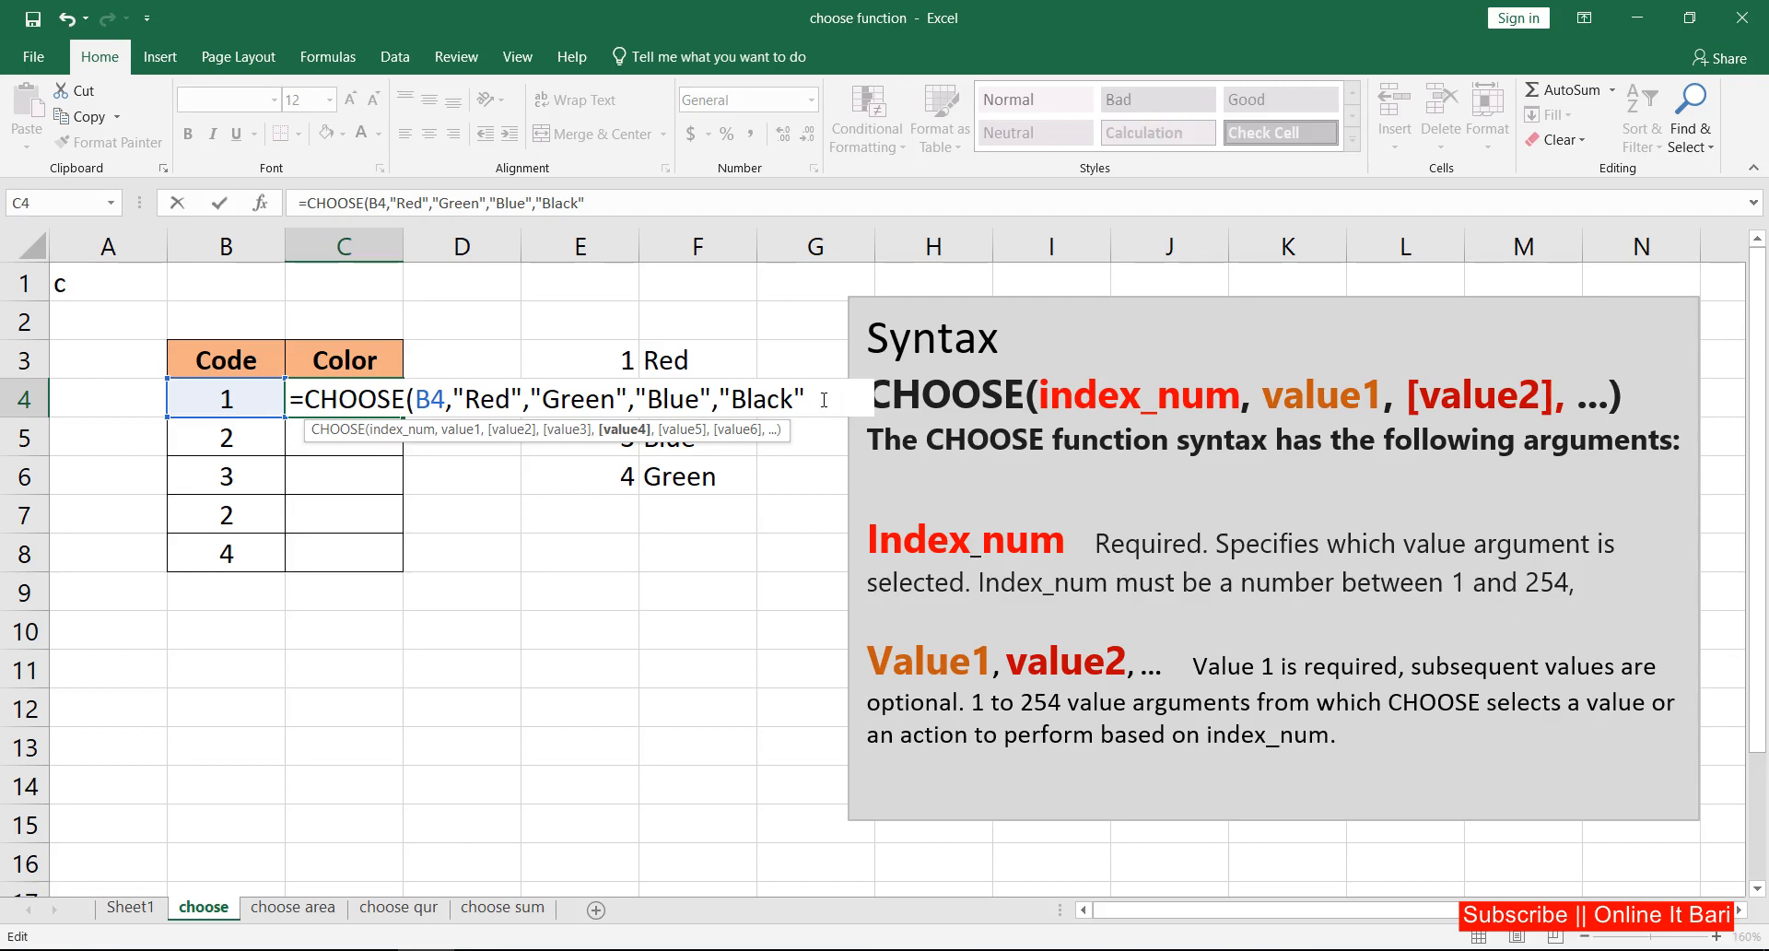
pyautogui.write(')')
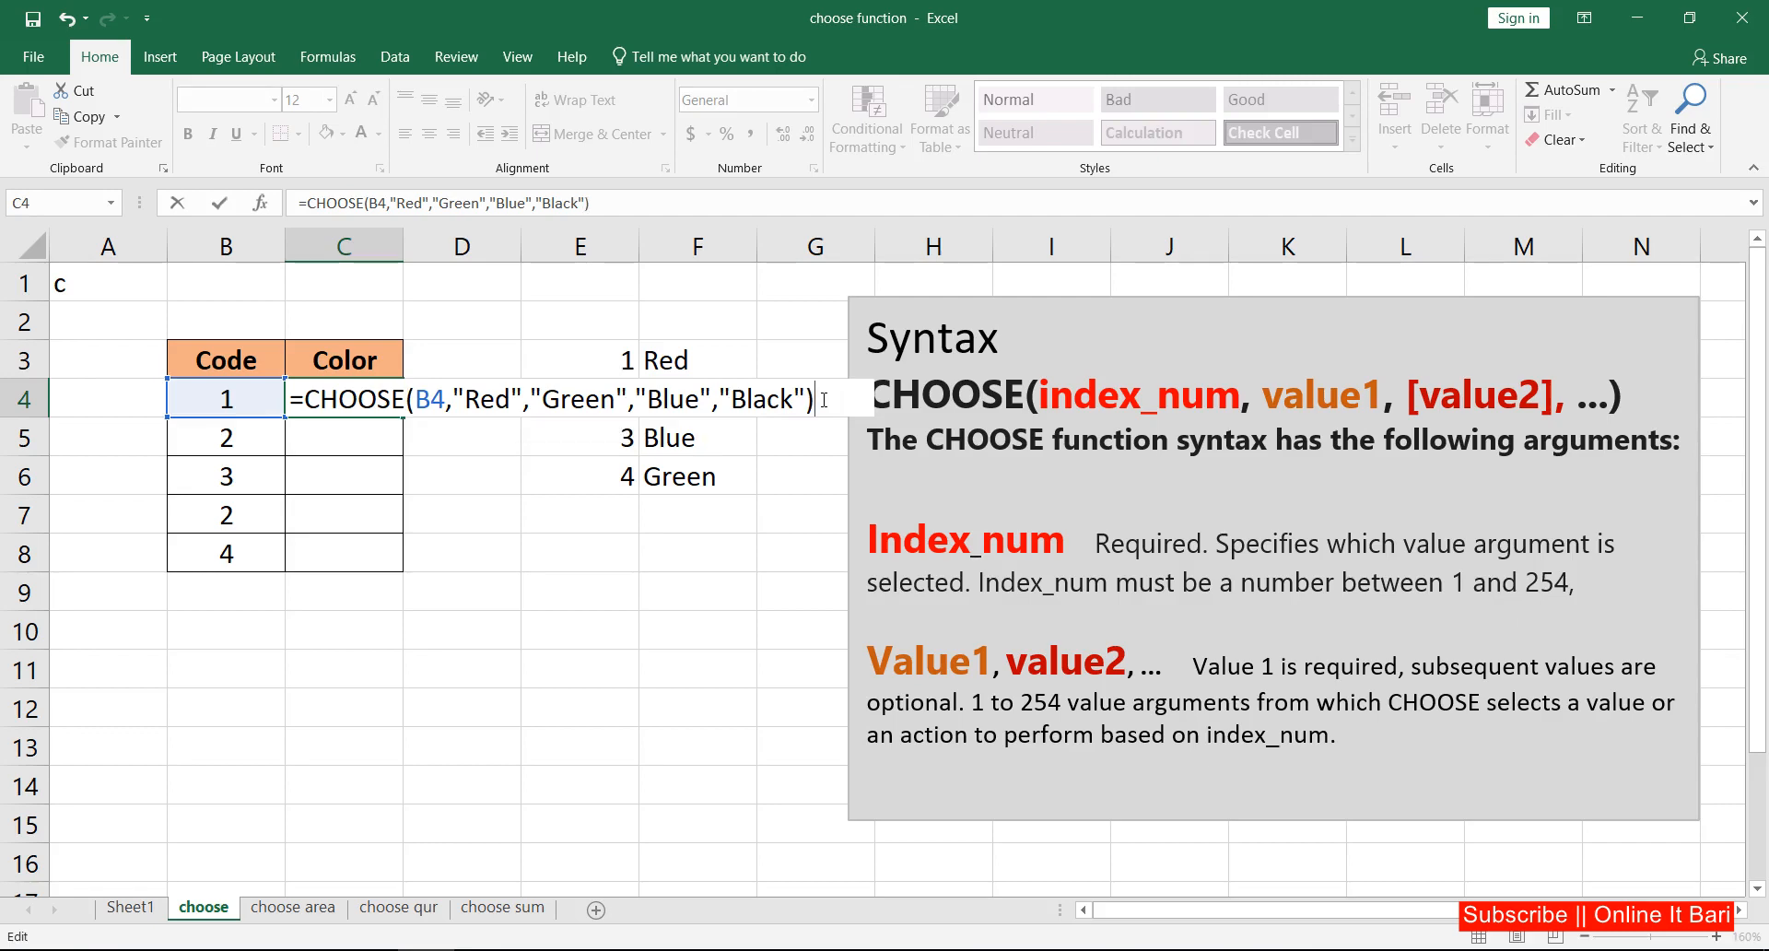
pyautogui.press('Return')
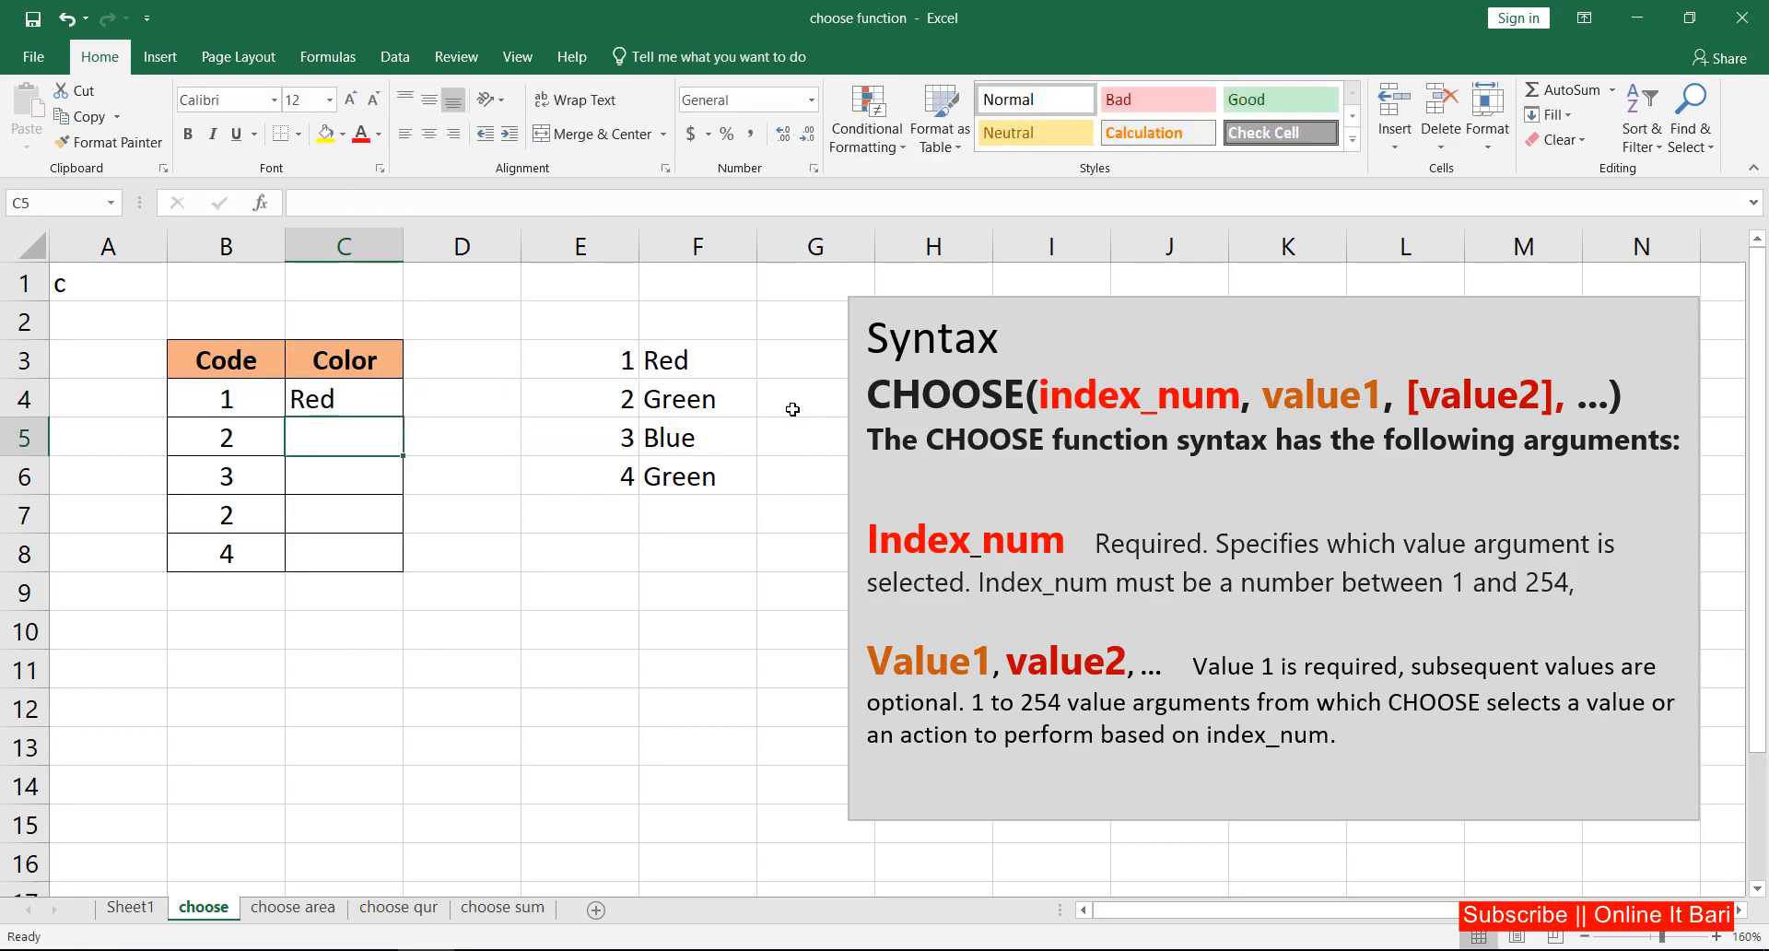
# Step: Change the color listed for number 4 in cell F6 to Black
pyautogui.click(361, 401)
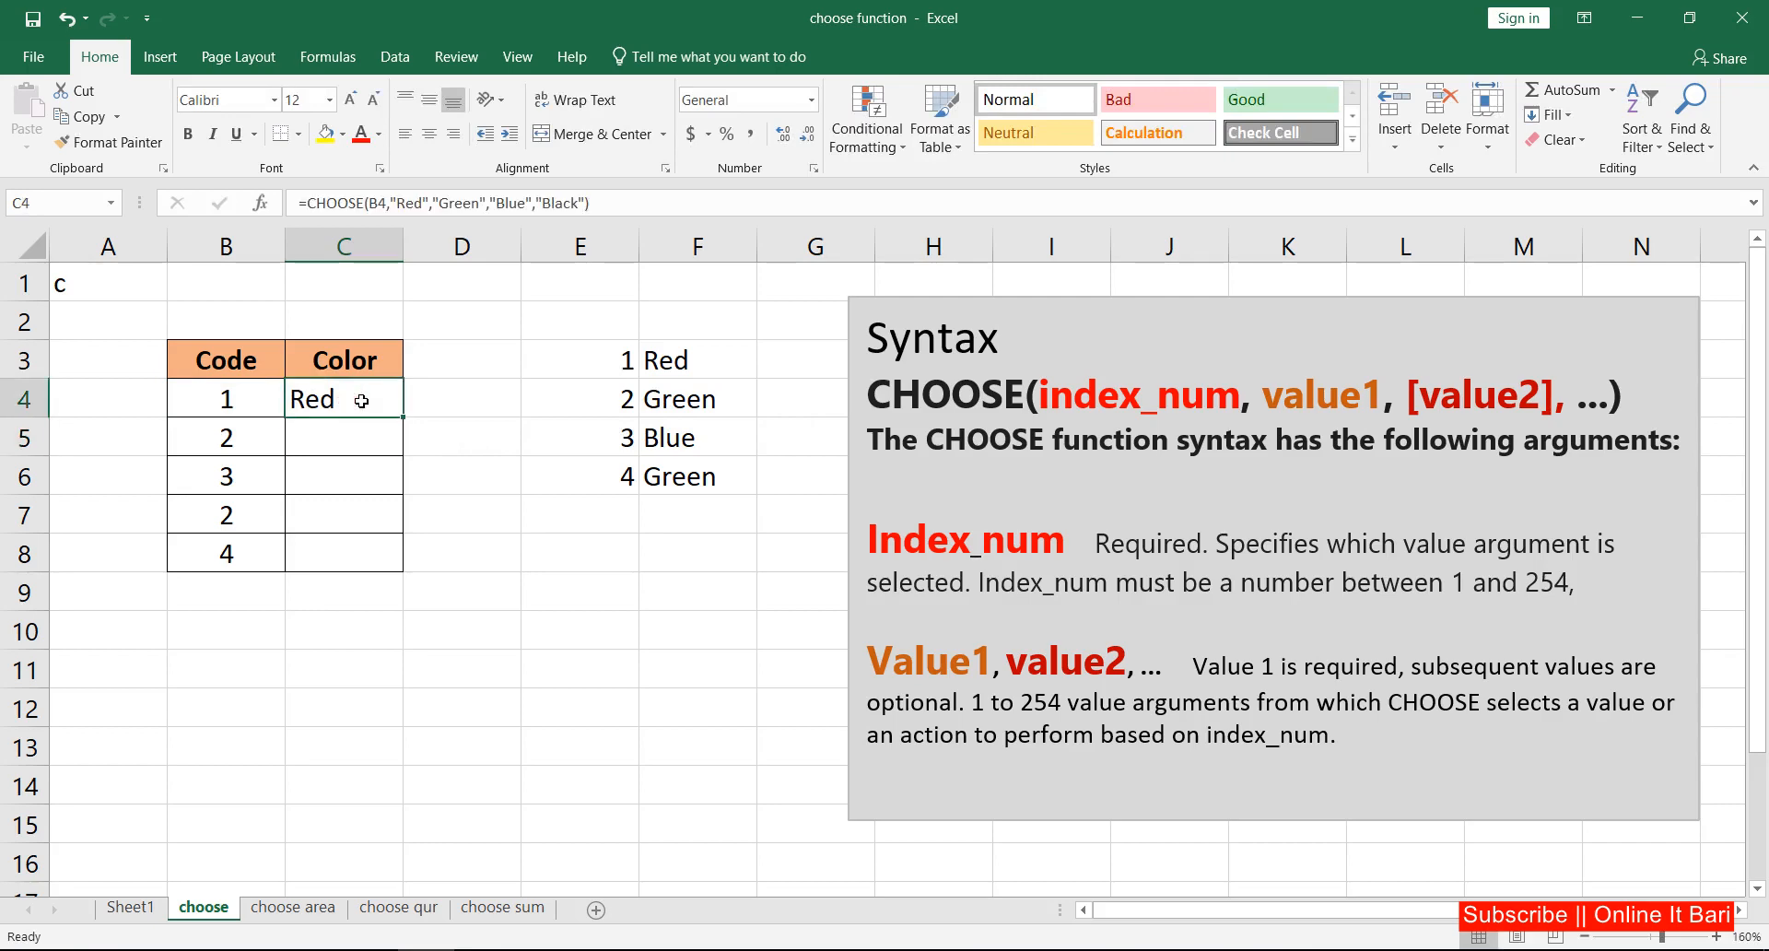
pyautogui.click(681, 480)
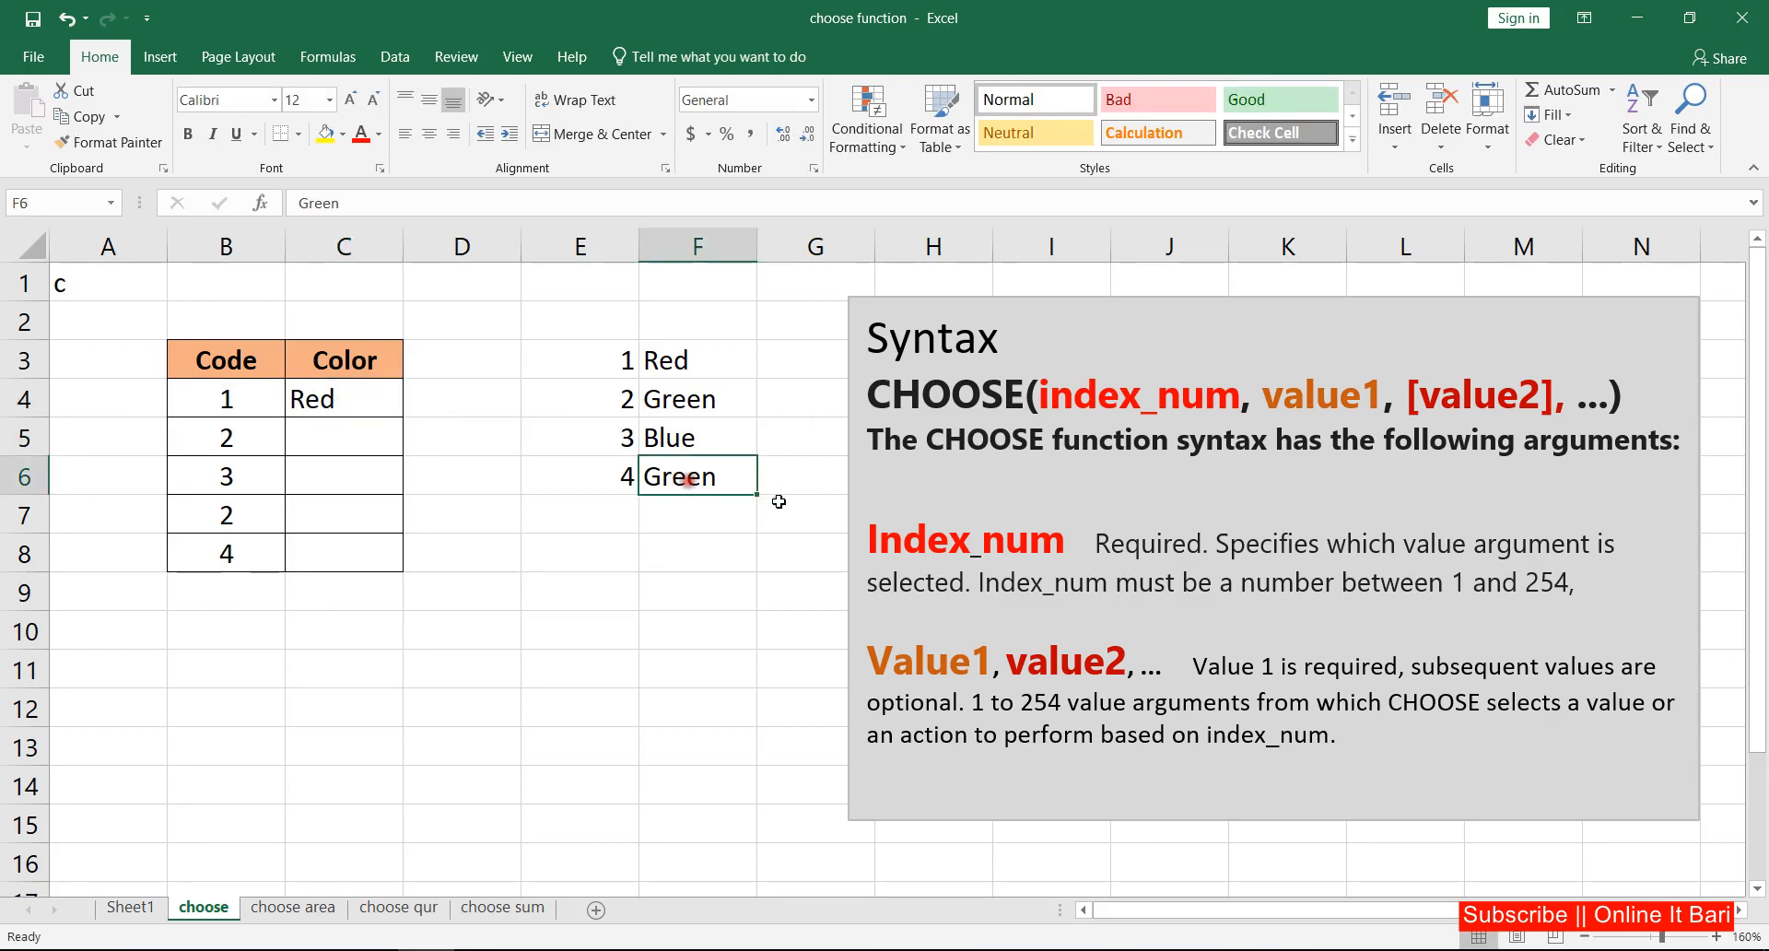
pyautogui.write('Black')
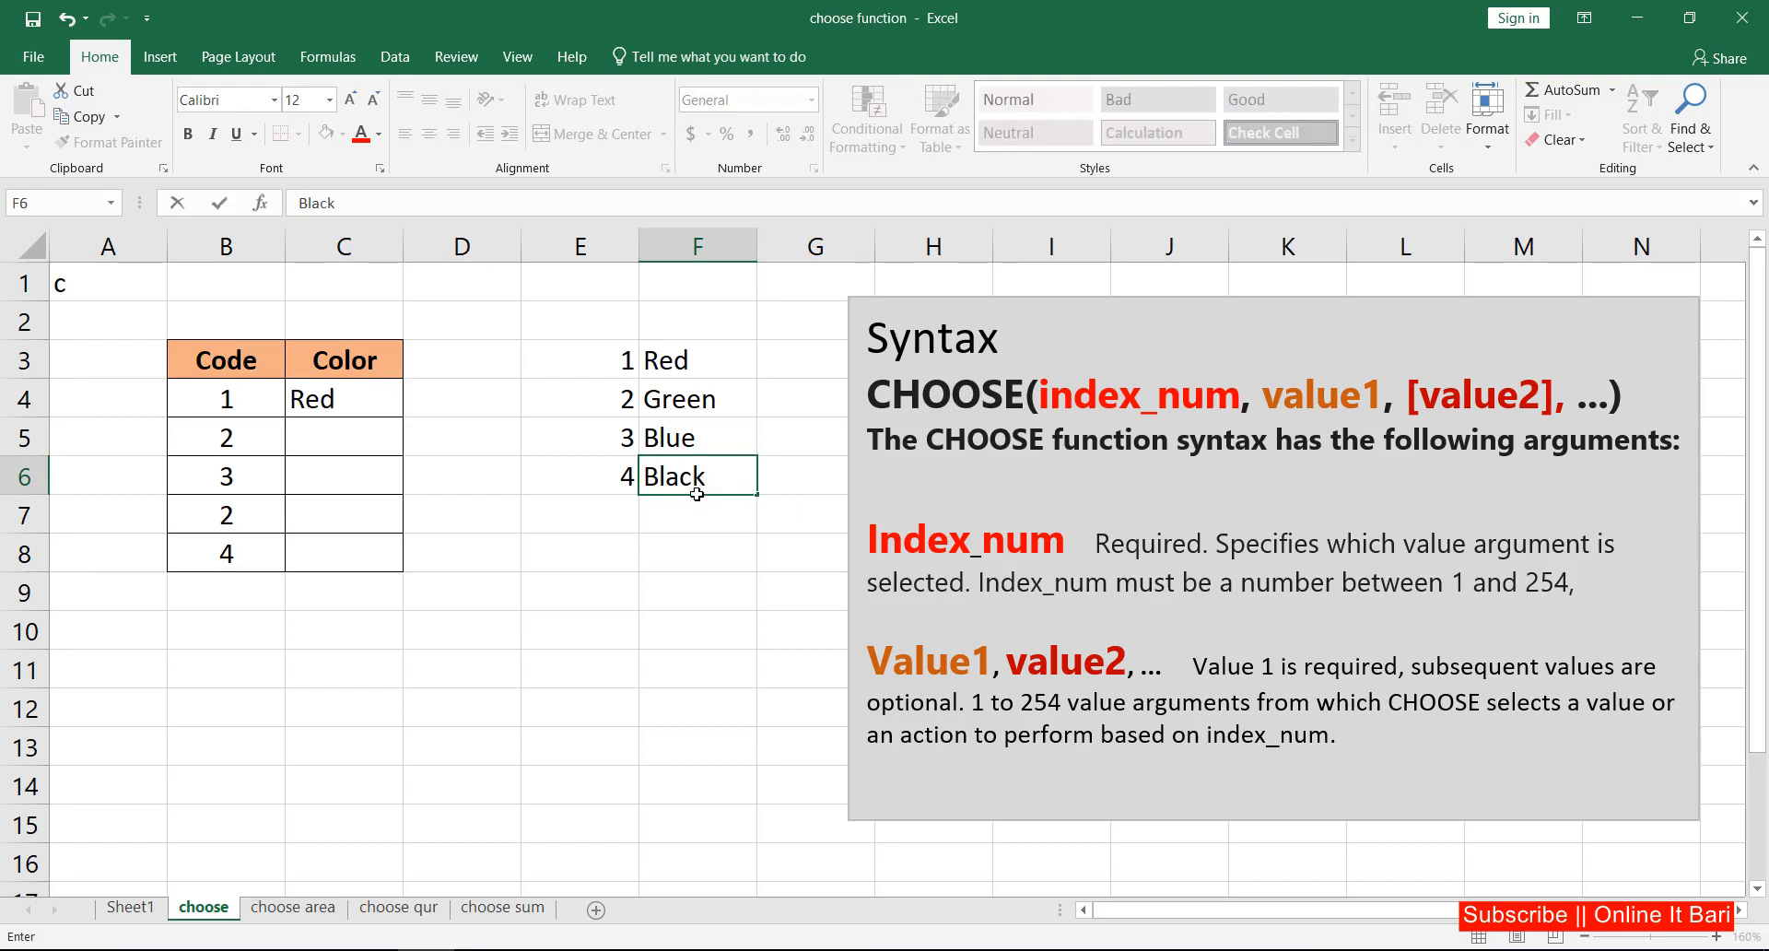
pyautogui.press('Return')
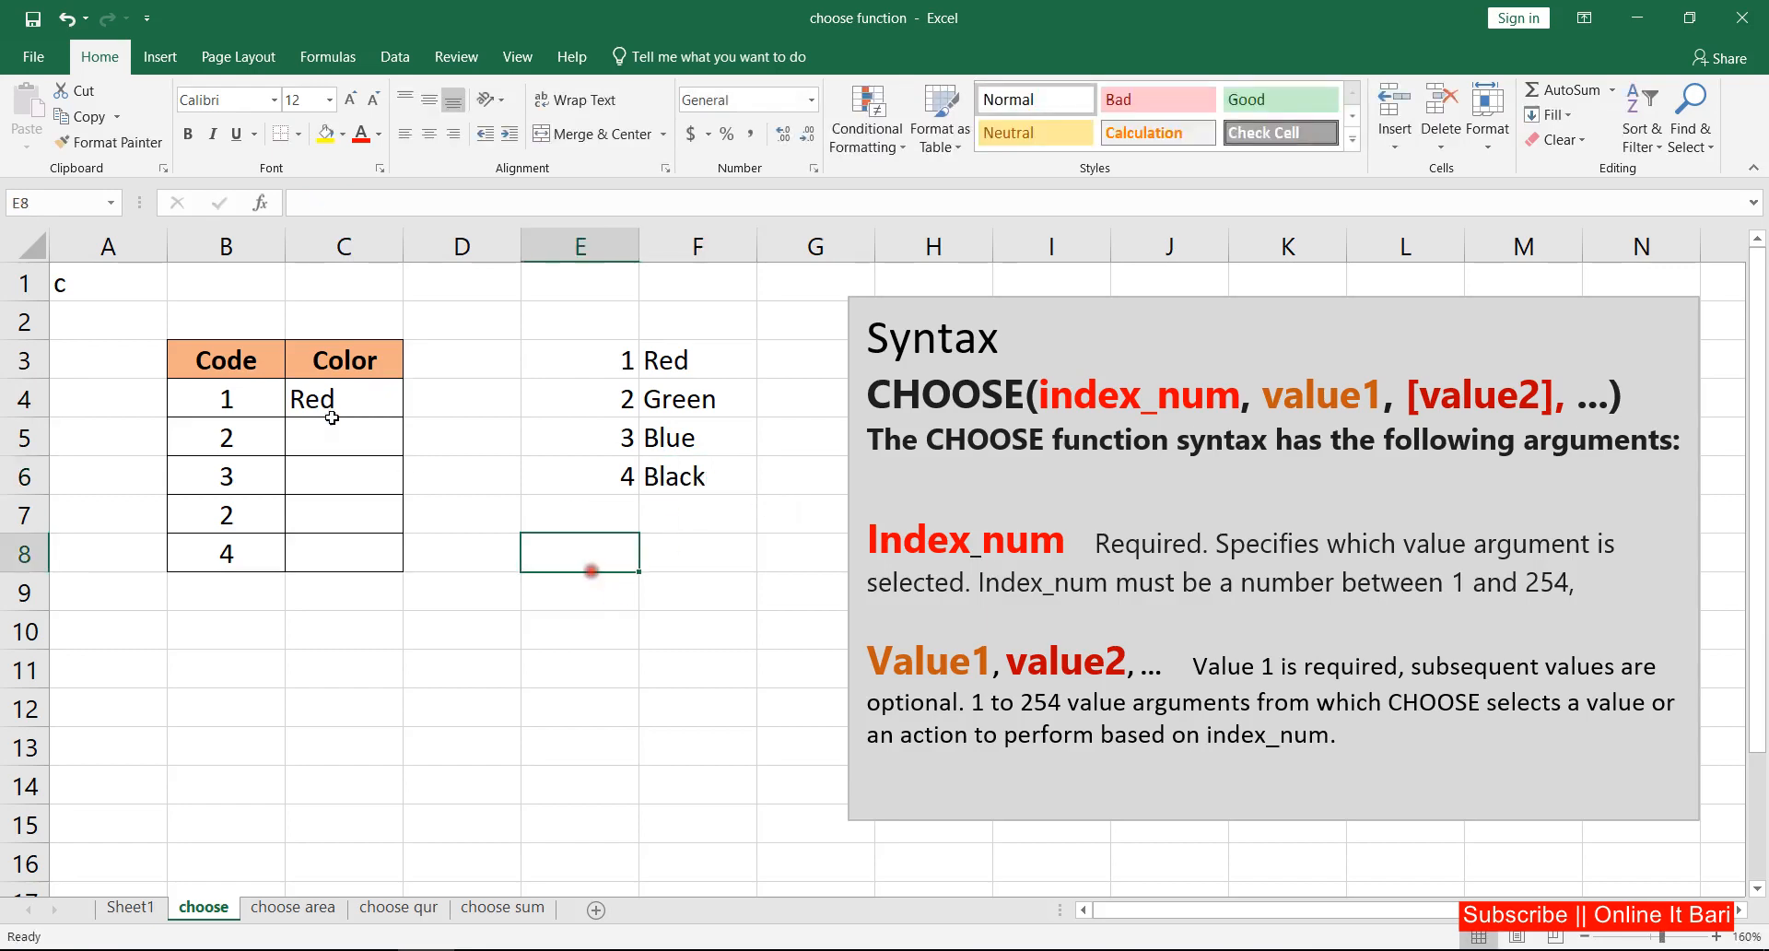
# Step: Fill the CHOOSE formula from C4 down through C8 to return a color for every code
pyautogui.click(334, 398)
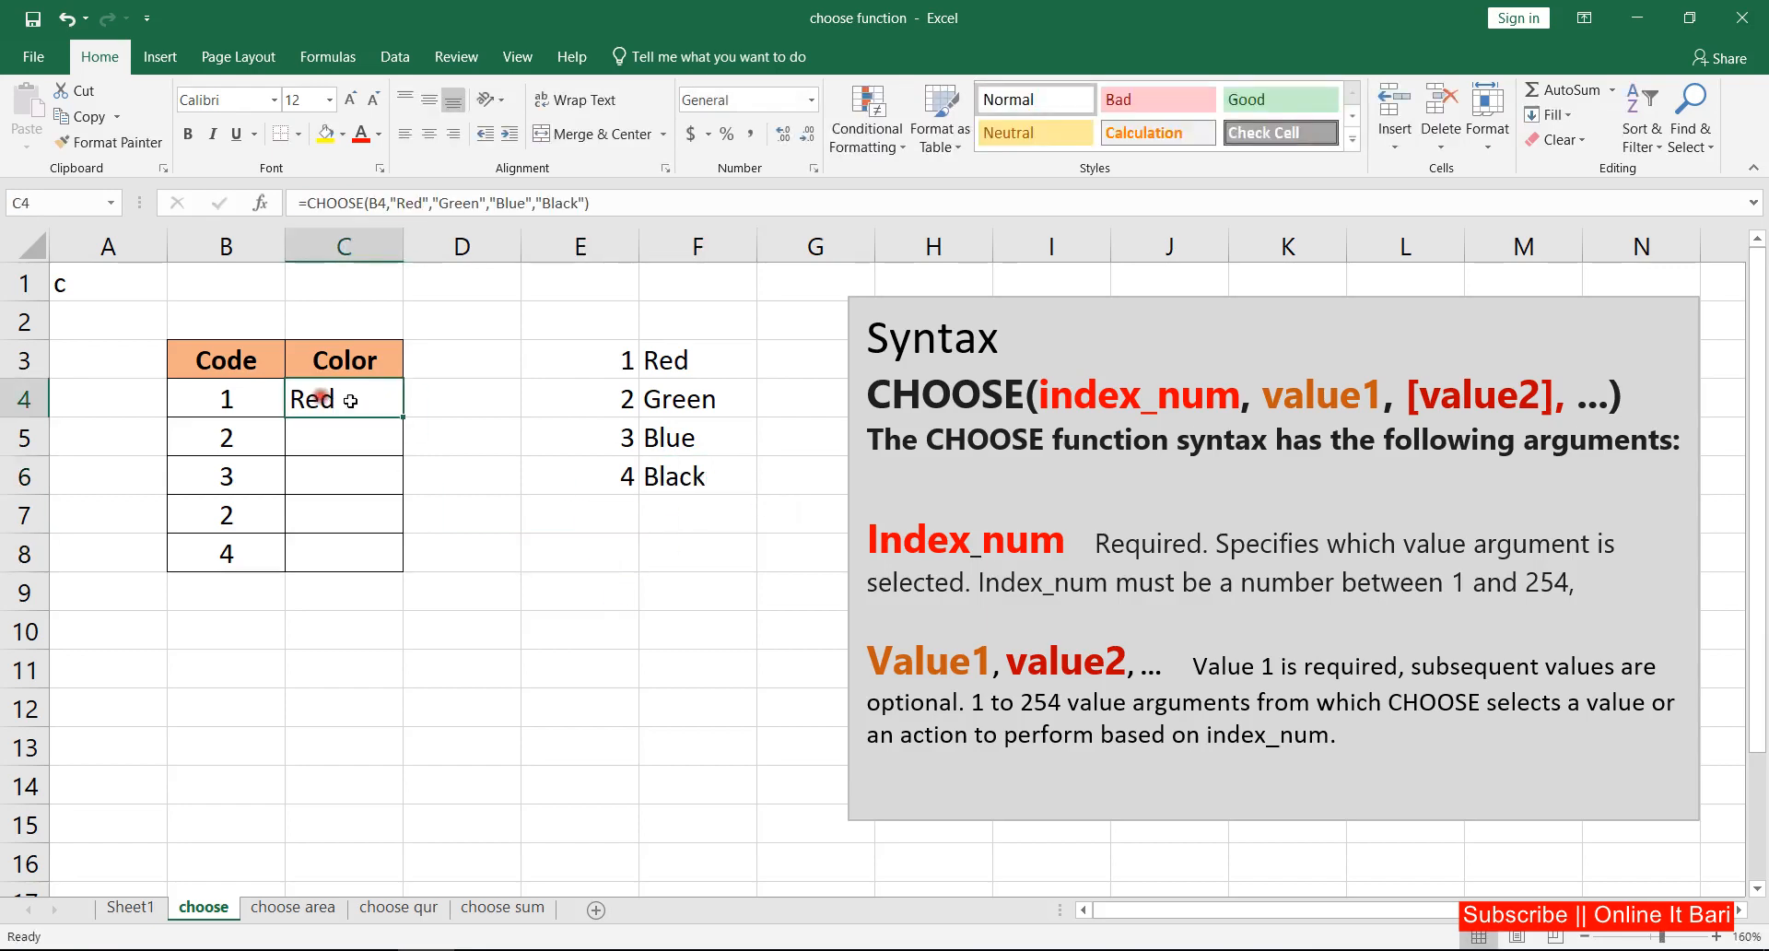
pyautogui.doubleClick(403, 417)
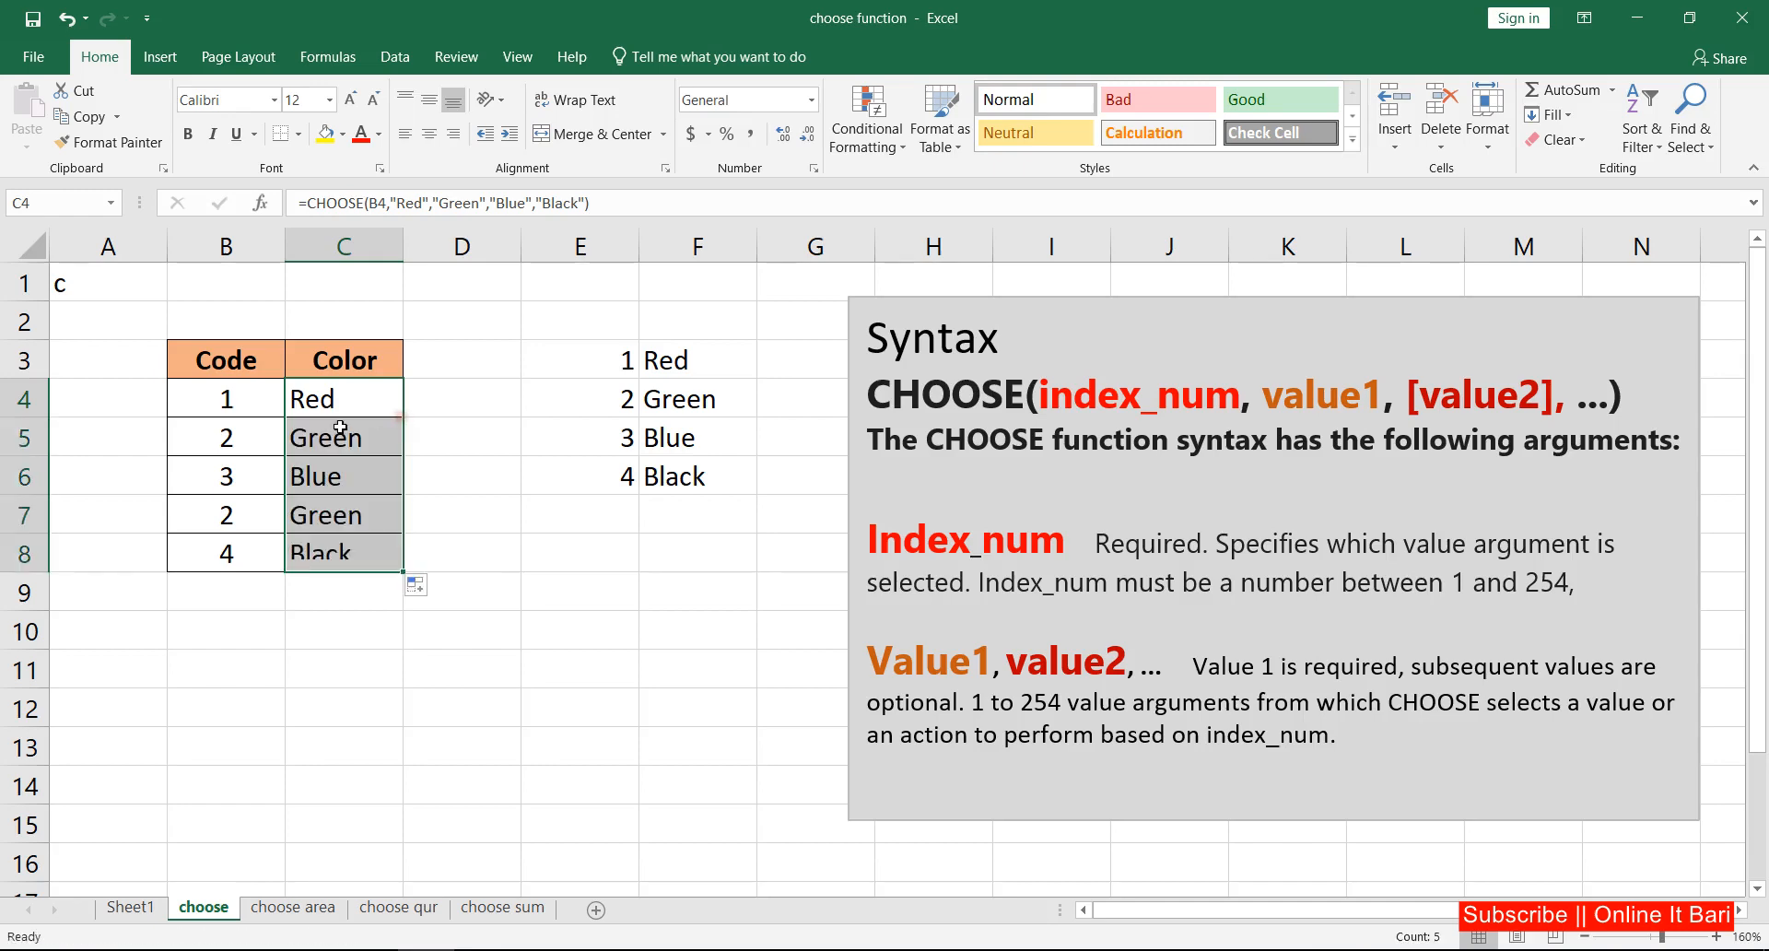
# Step: Compare the codes in rows 5 to 8 with their returned colors and inspect the copied formula in C5
pyautogui.moveTo(231, 437); pyautogui.dragTo(313, 442)
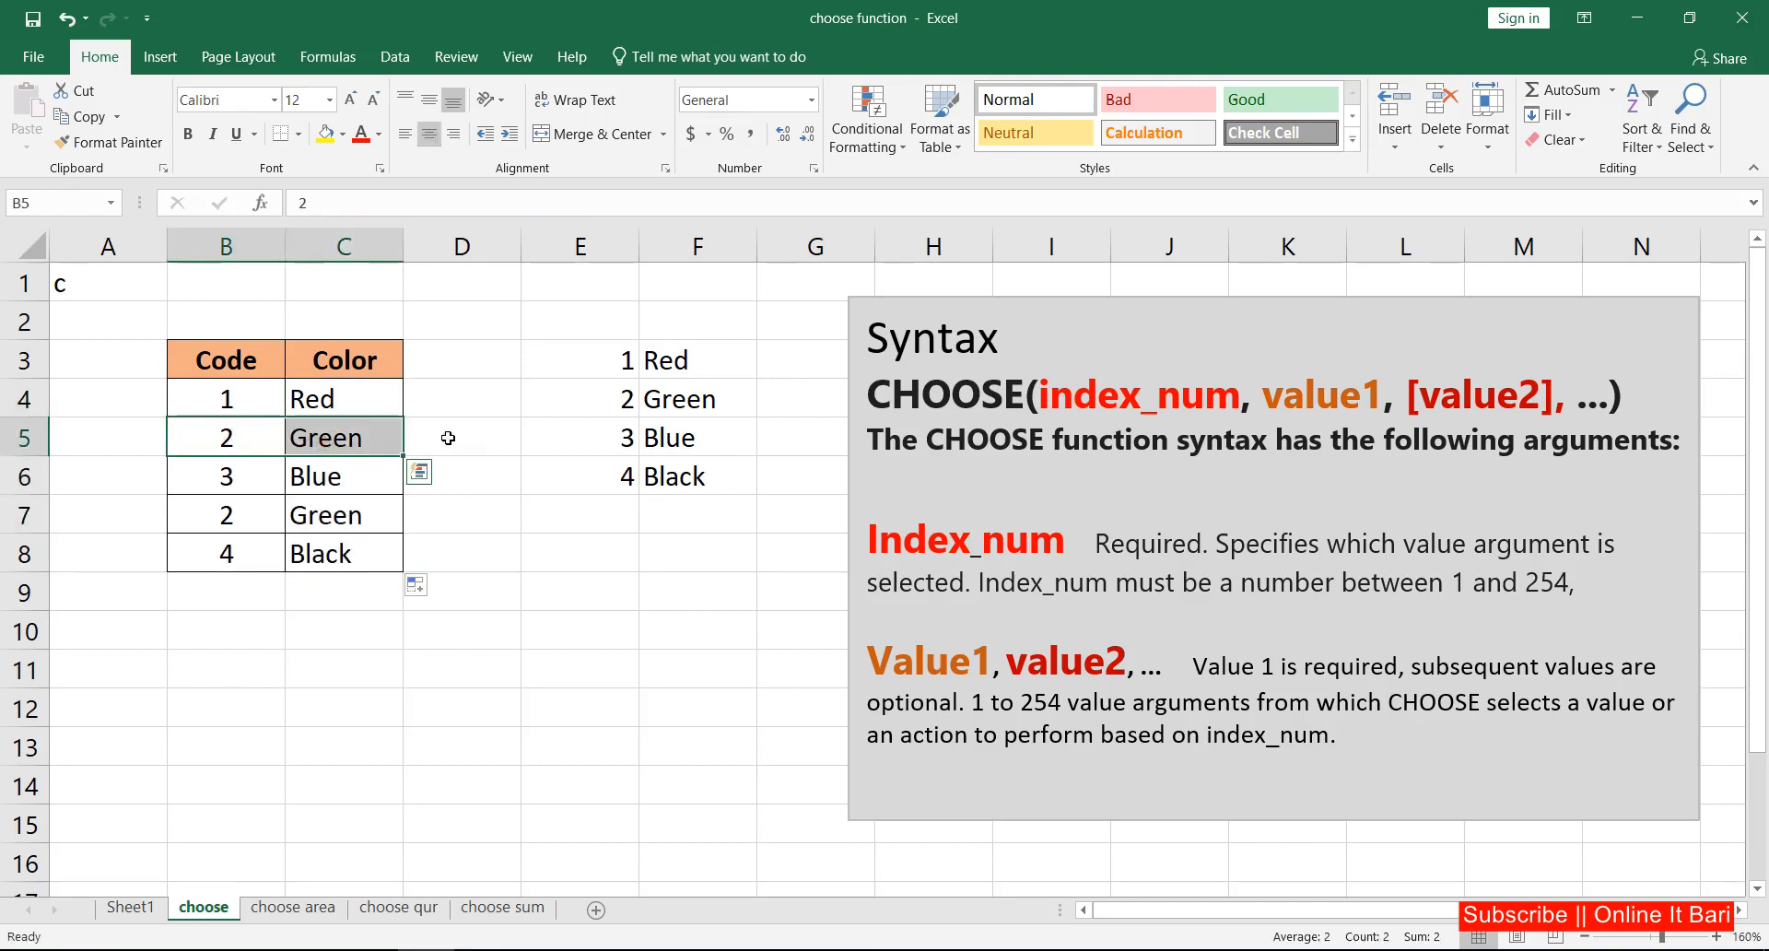
pyautogui.doubleClick(367, 439)
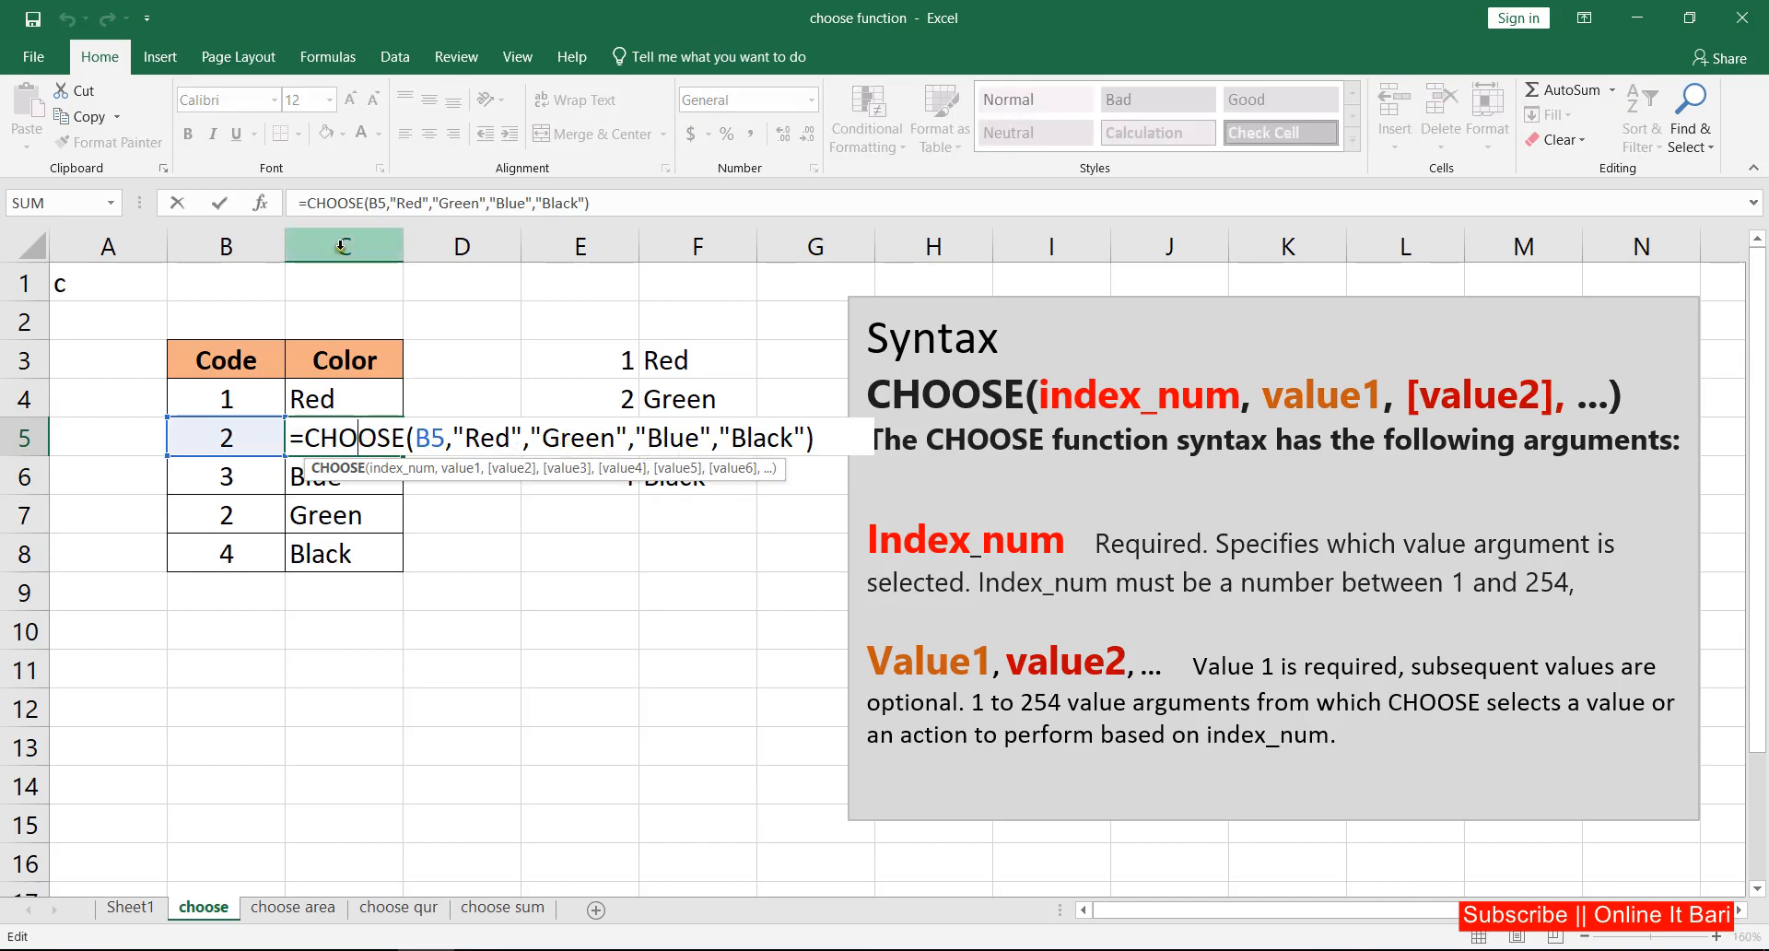
pyautogui.click(218, 203)
pyautogui.click(313, 481)
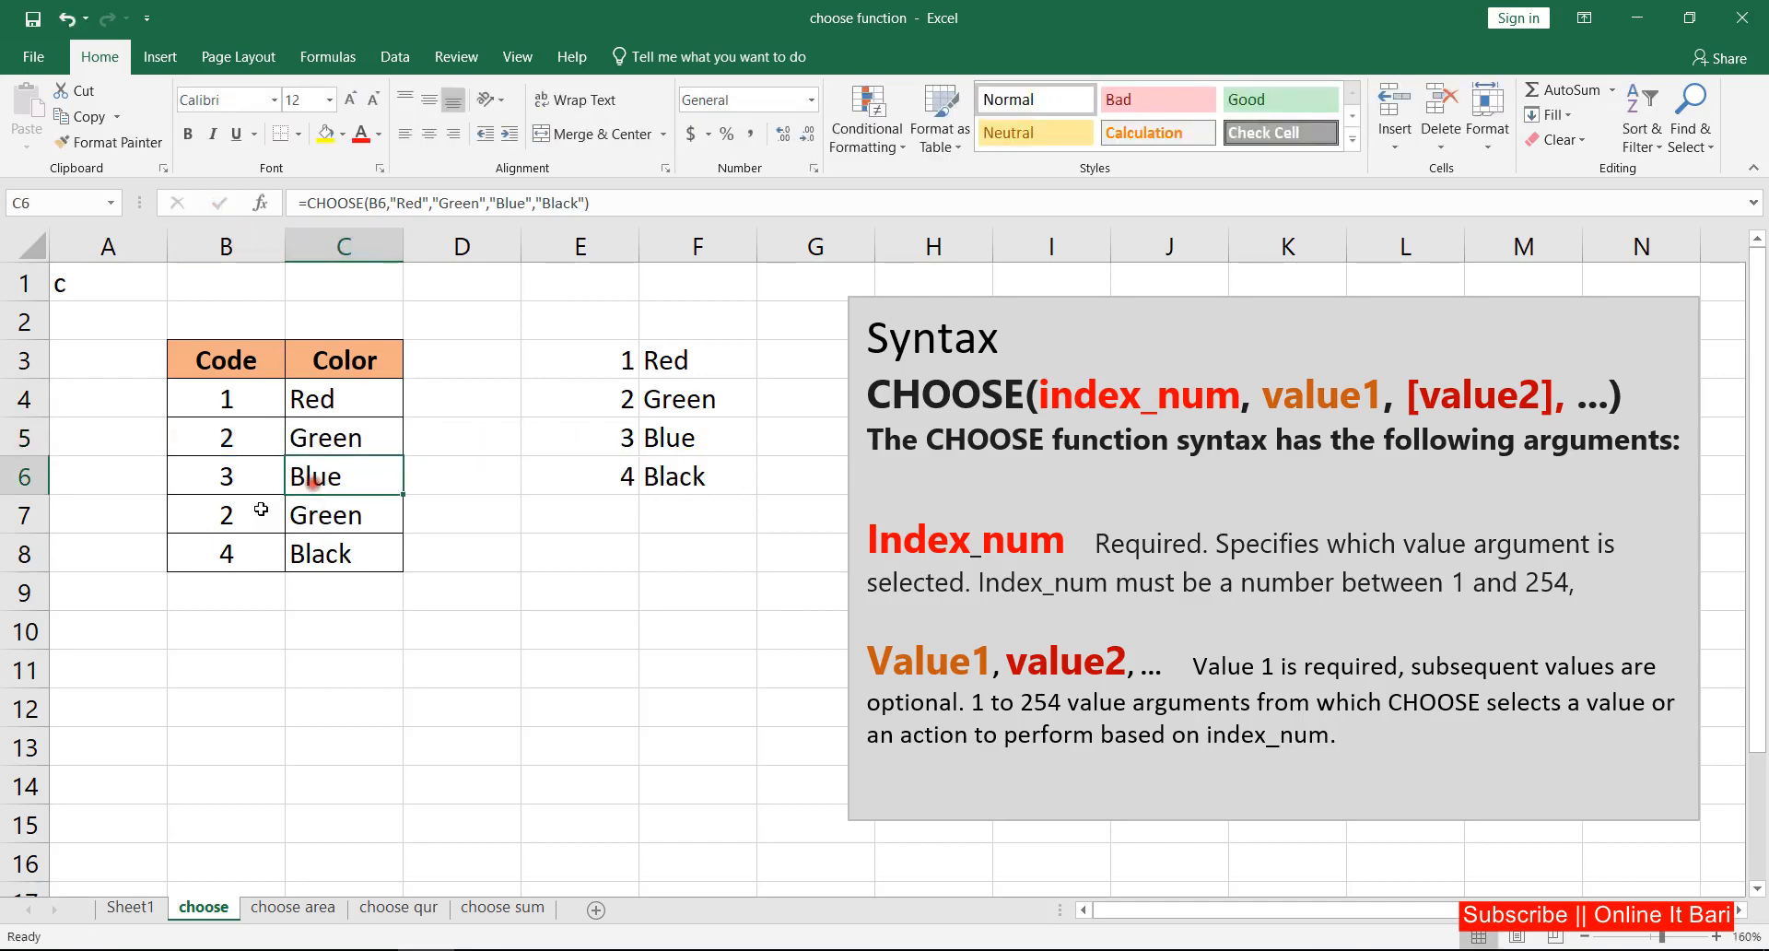
pyautogui.click(250, 508)
pyautogui.click(336, 524)
pyautogui.click(237, 553)
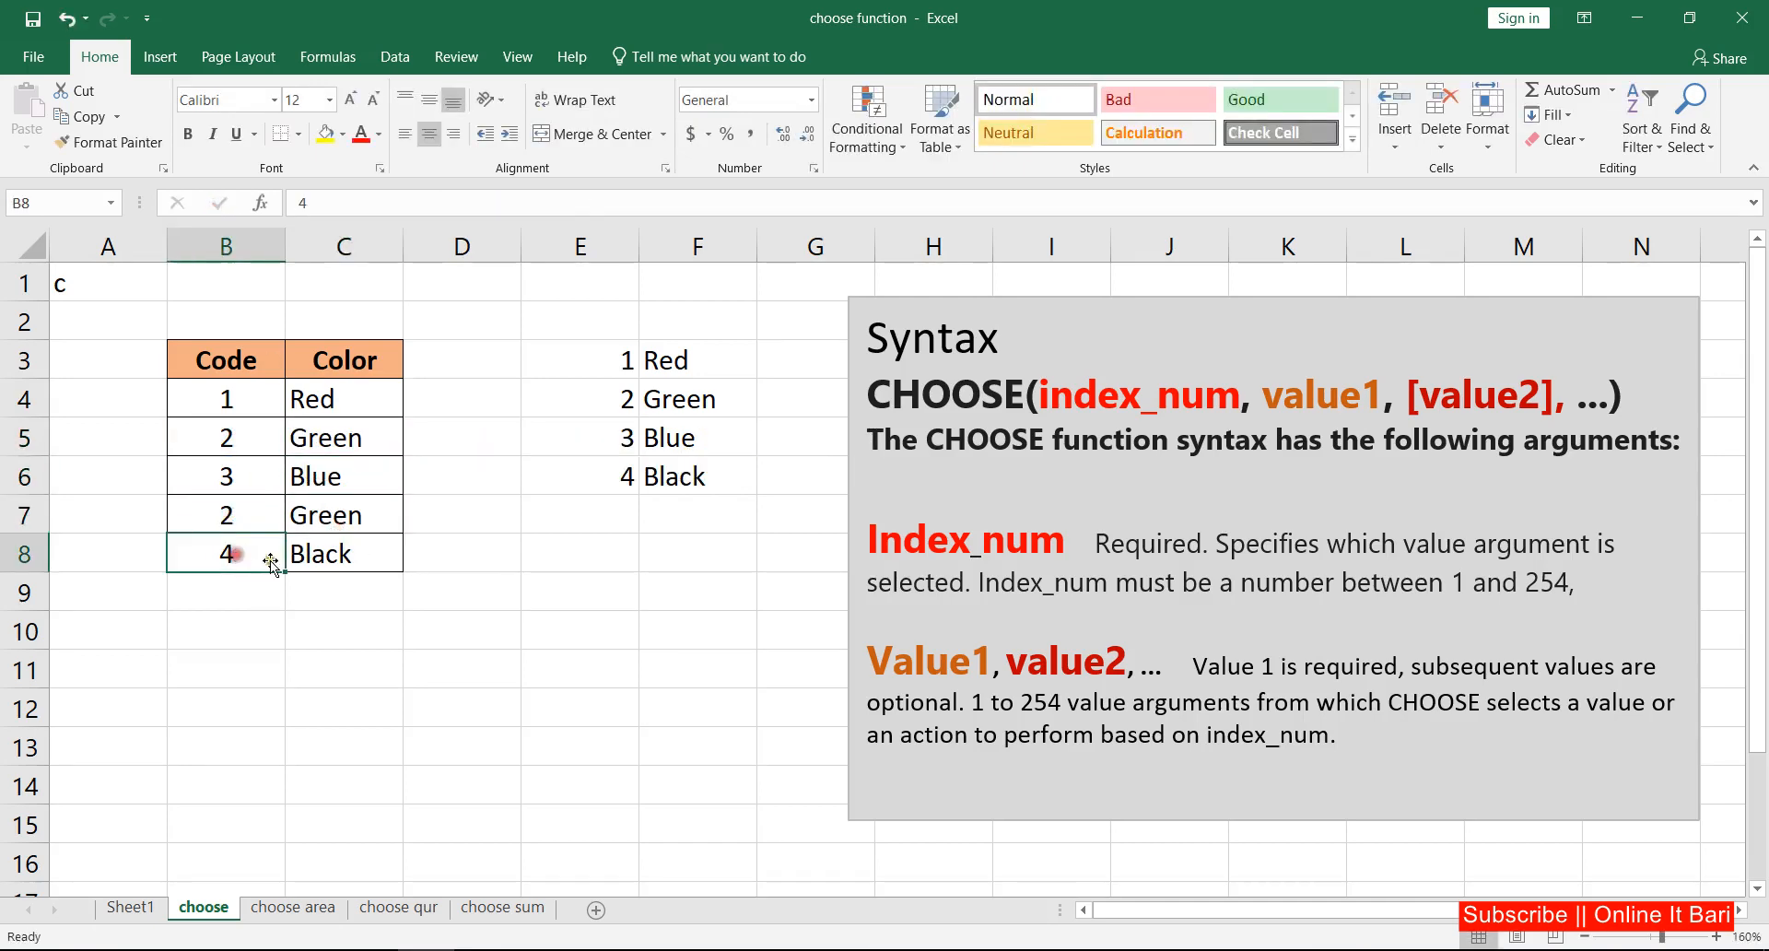
pyautogui.click(318, 557)
# Step: Review the index number and the color value arguments of the CHOOSE formula in C4
pyautogui.click(341, 398)
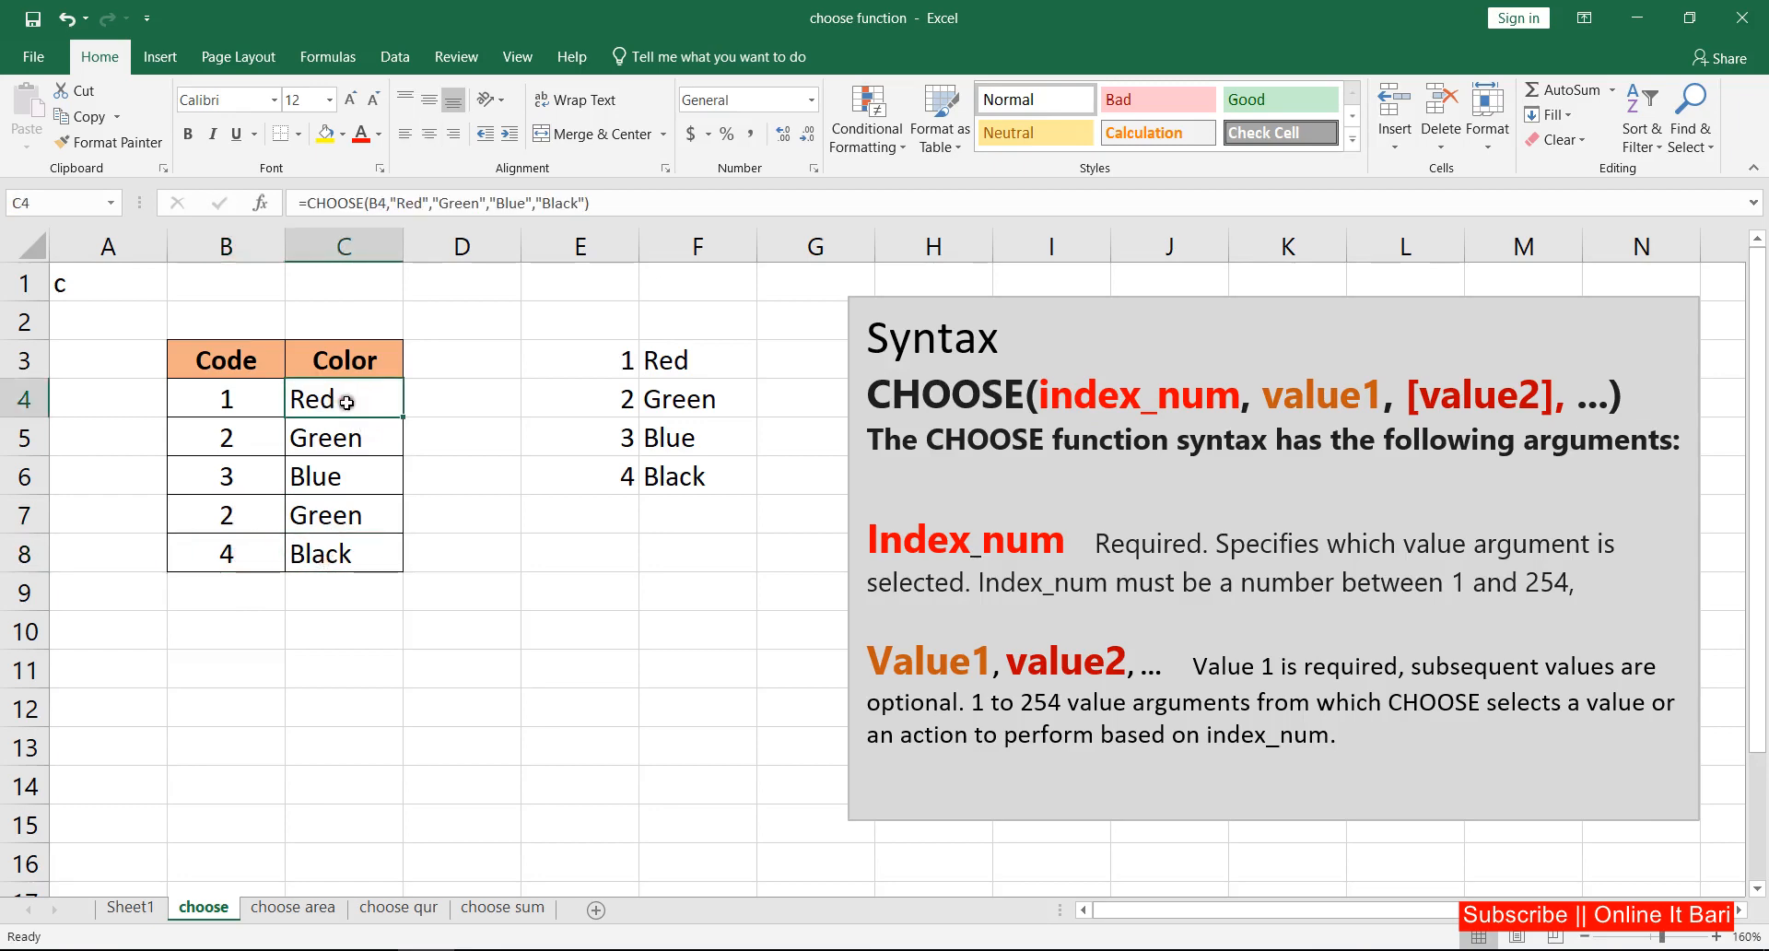
pyautogui.doubleClick(355, 399)
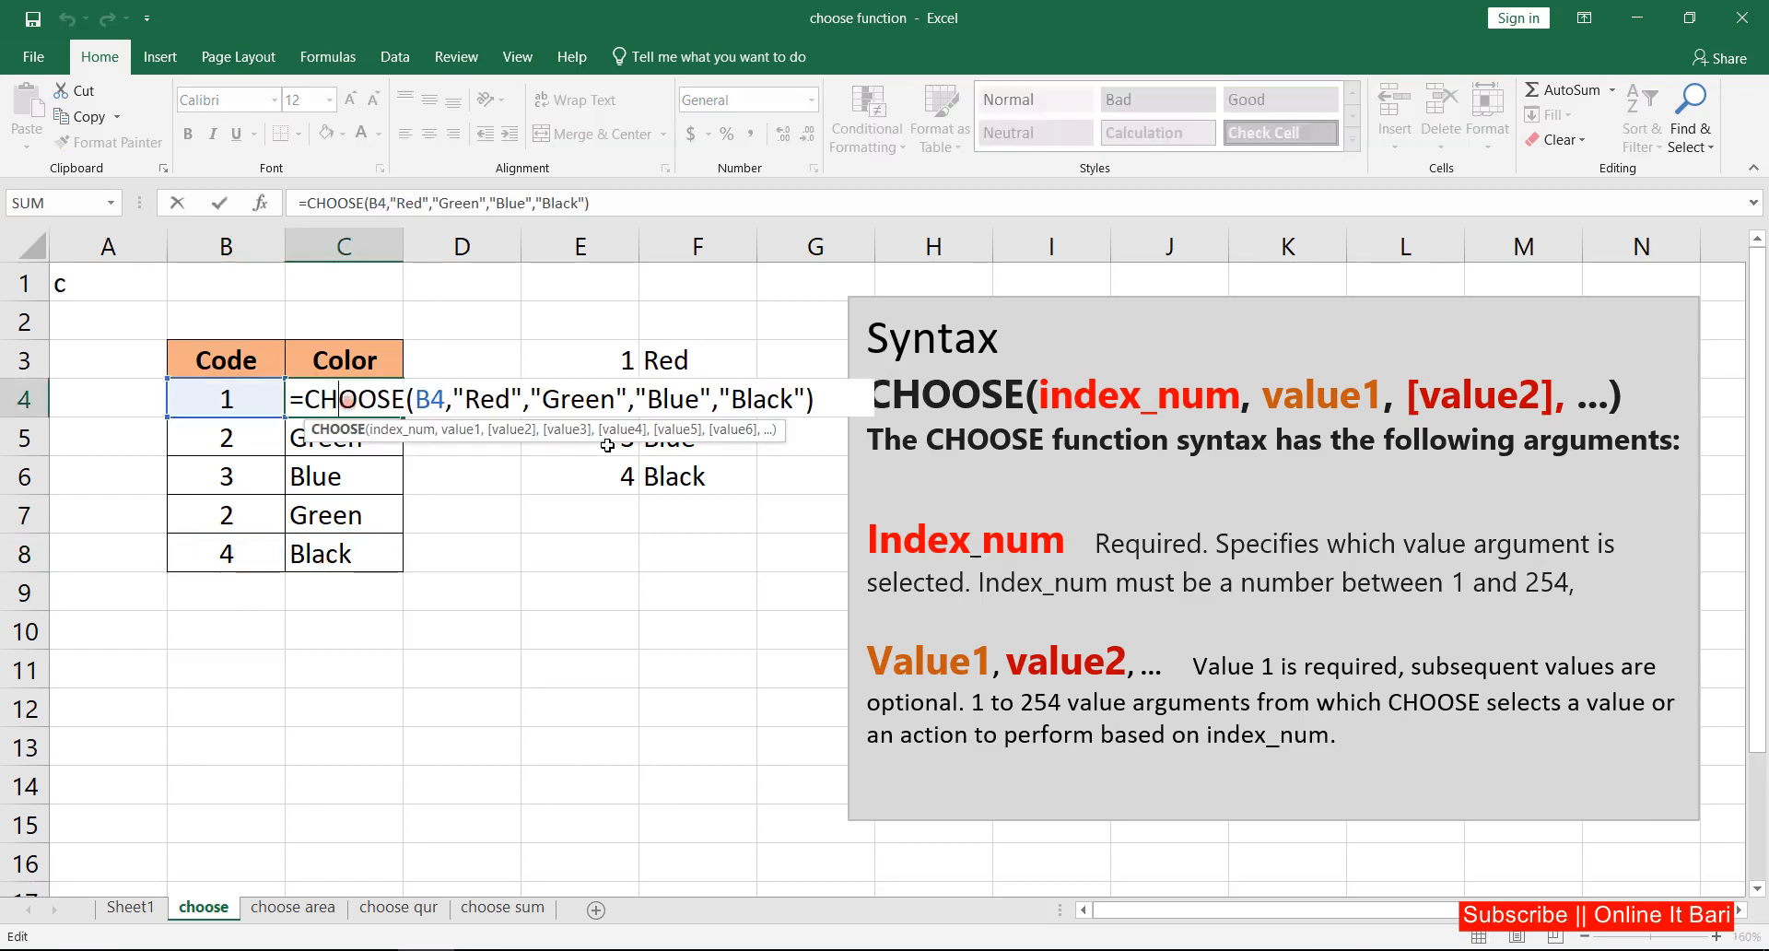
pyautogui.click(491, 398)
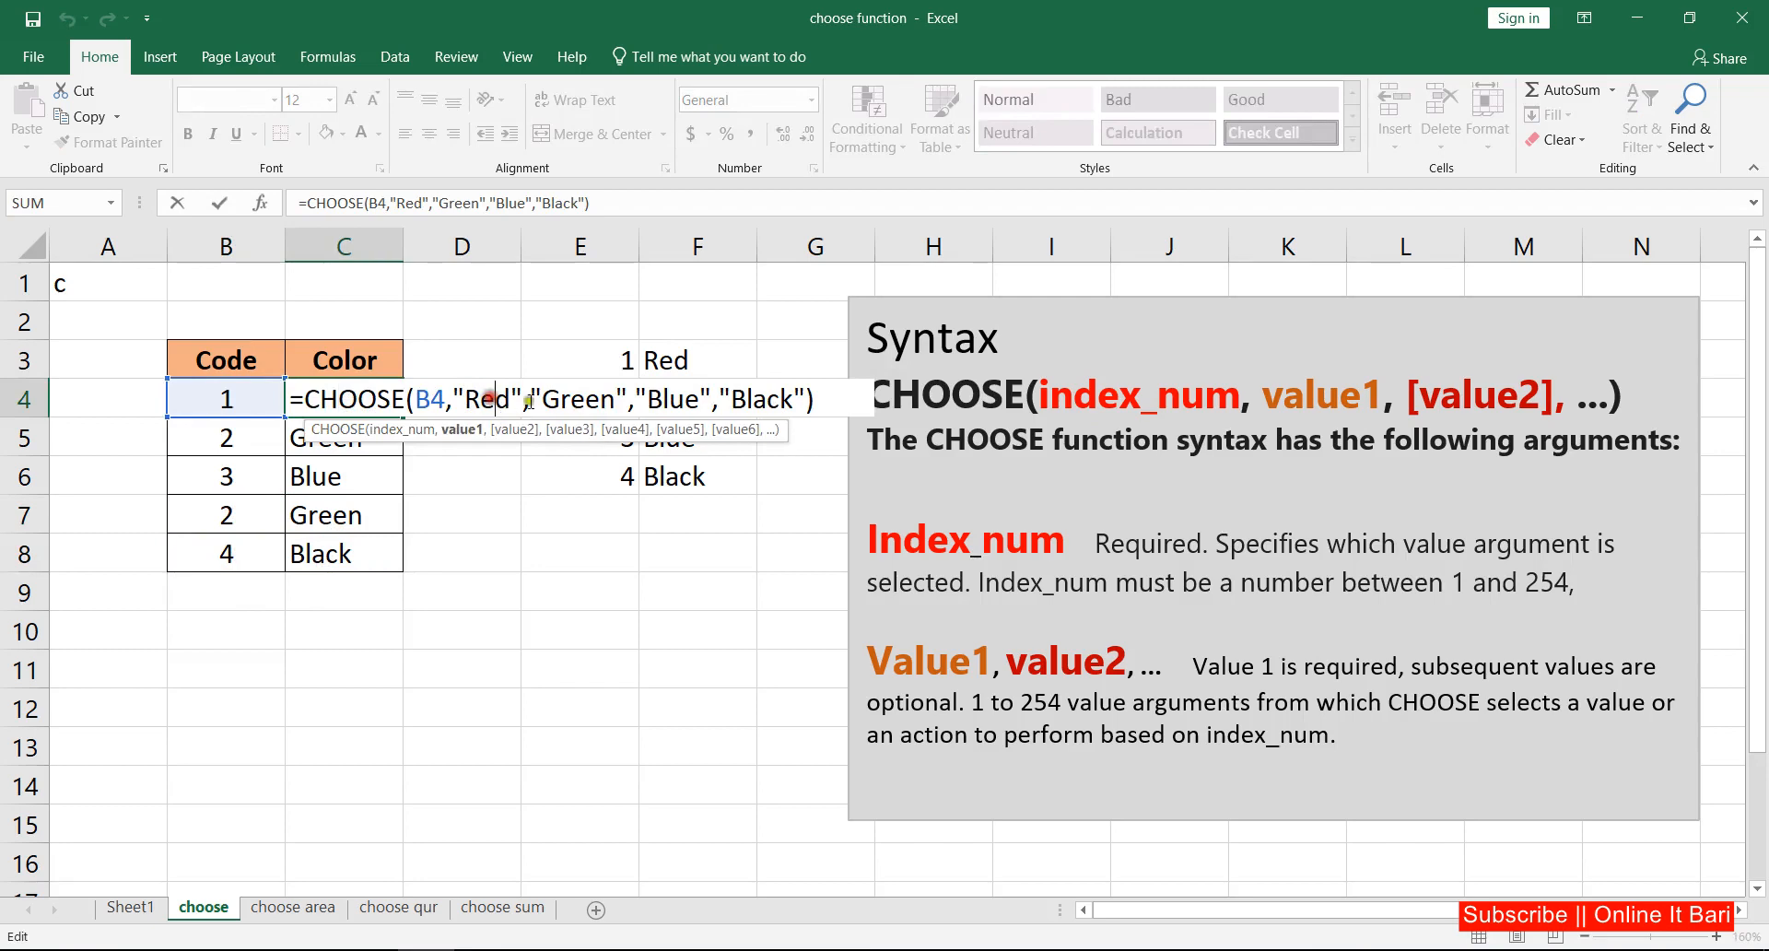
pyautogui.click(586, 399)
pyautogui.click(747, 401)
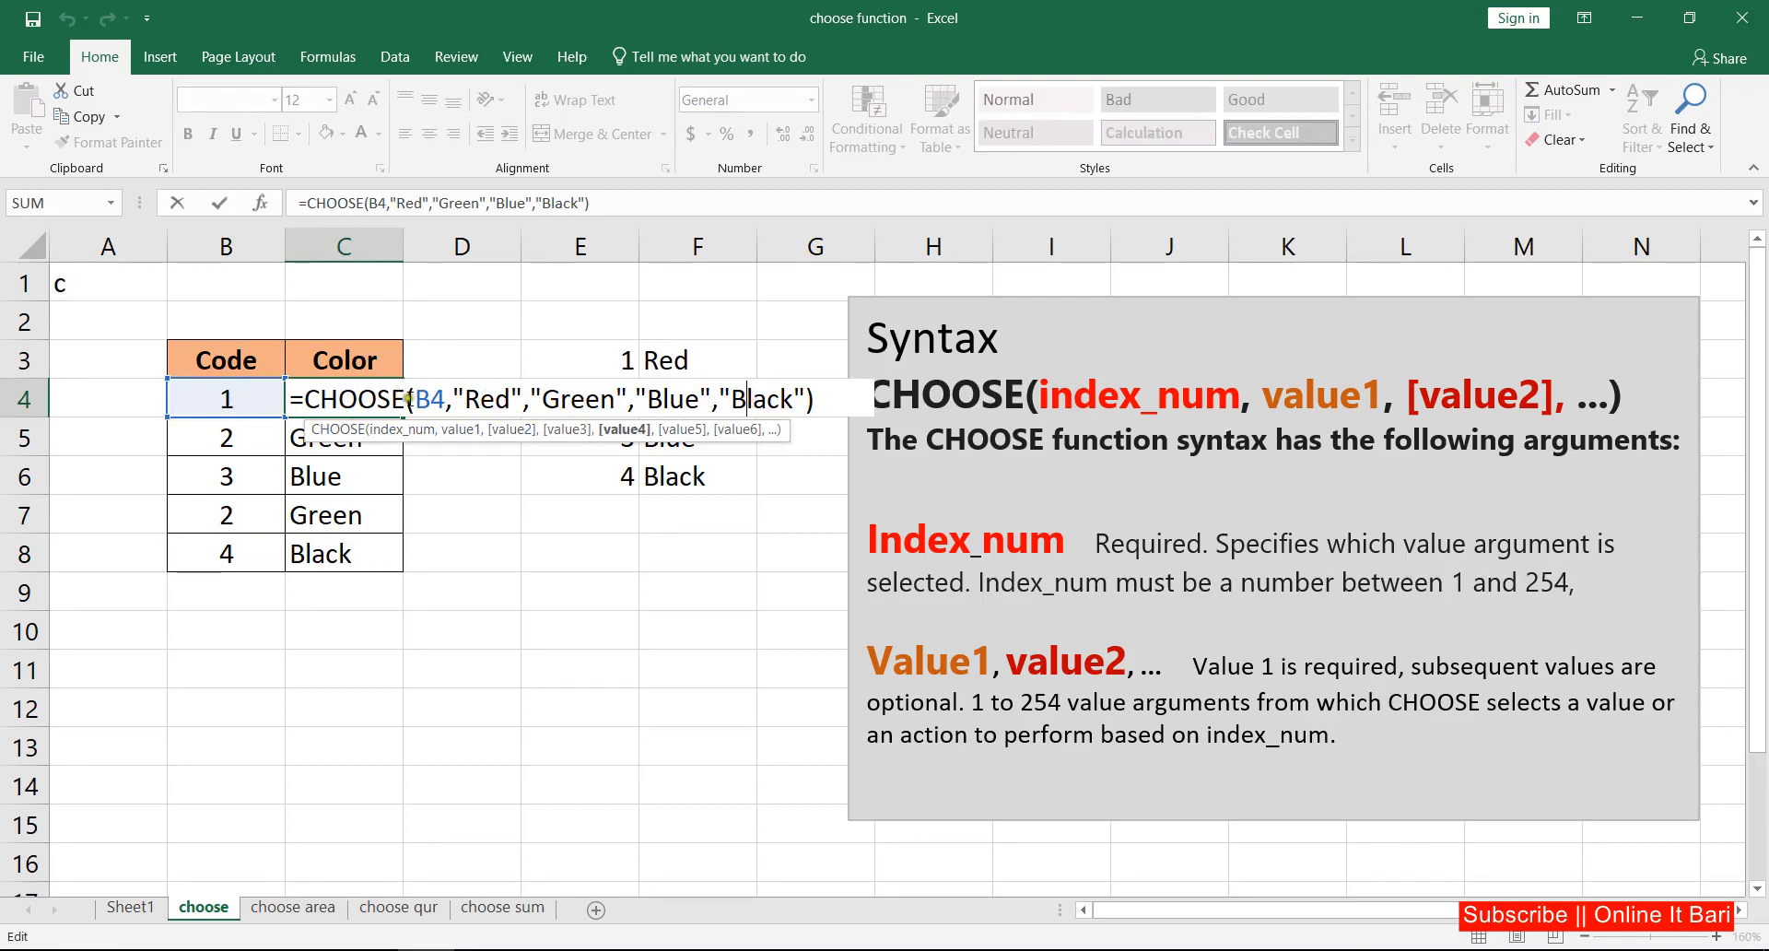
pyautogui.click(219, 204)
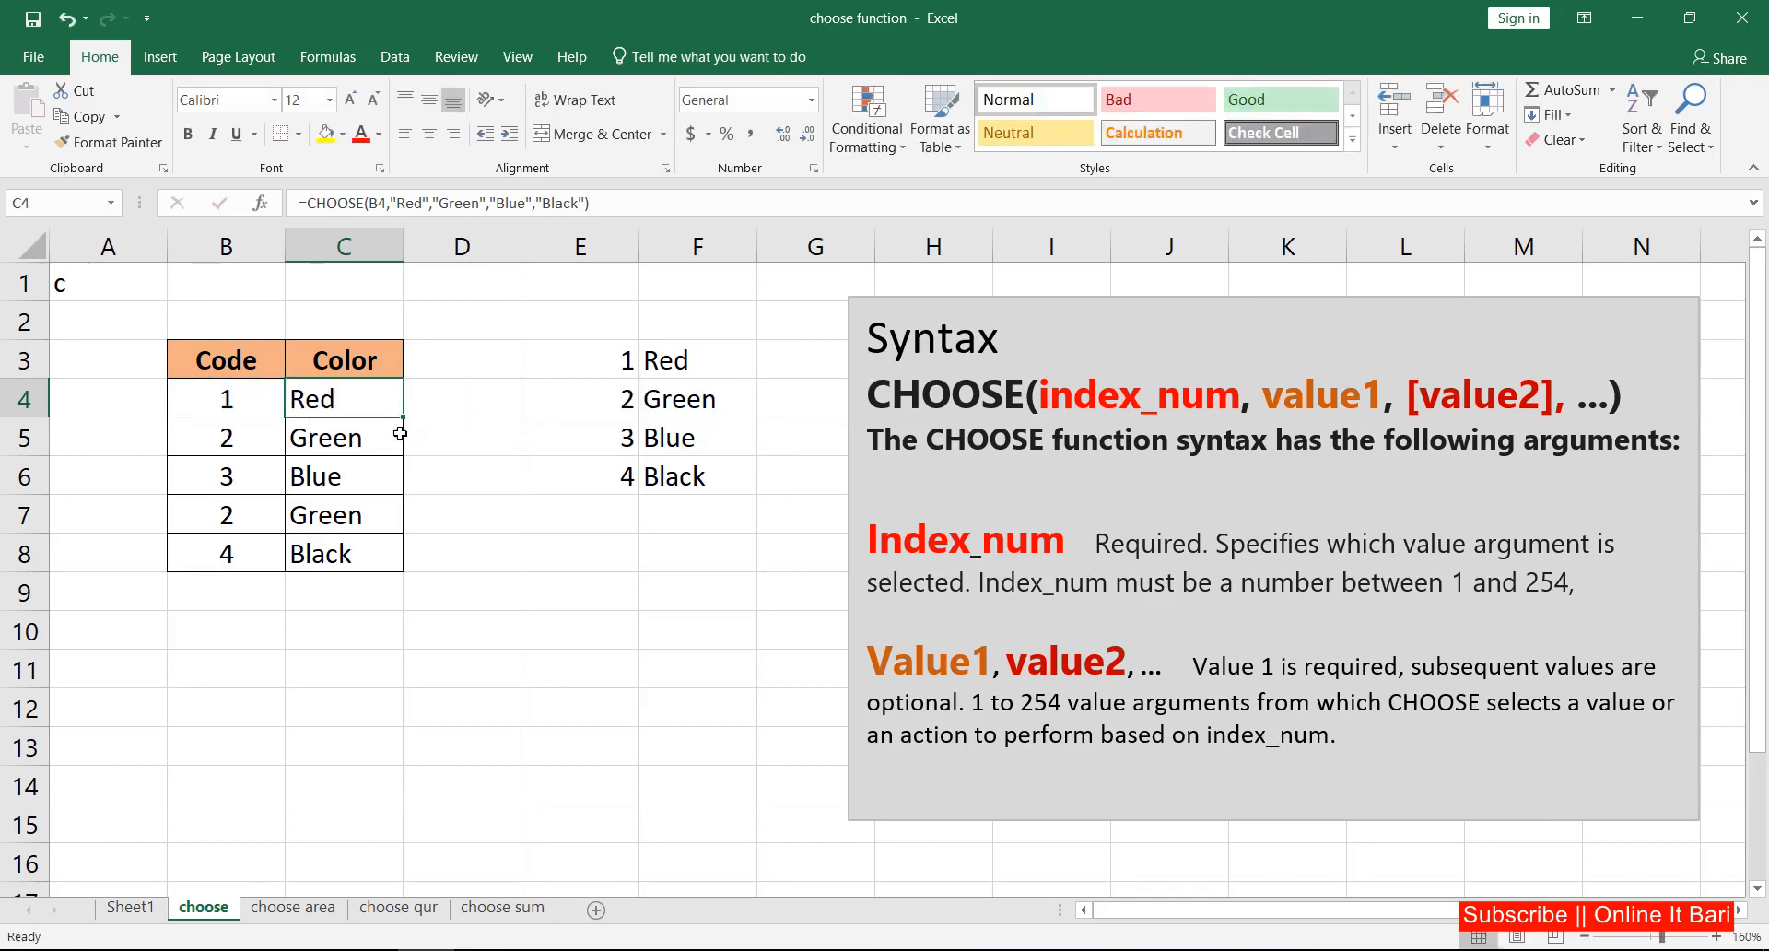
# Step: Switch to the choose area sheet and clear the existing formula from D4
pyautogui.click(295, 908)
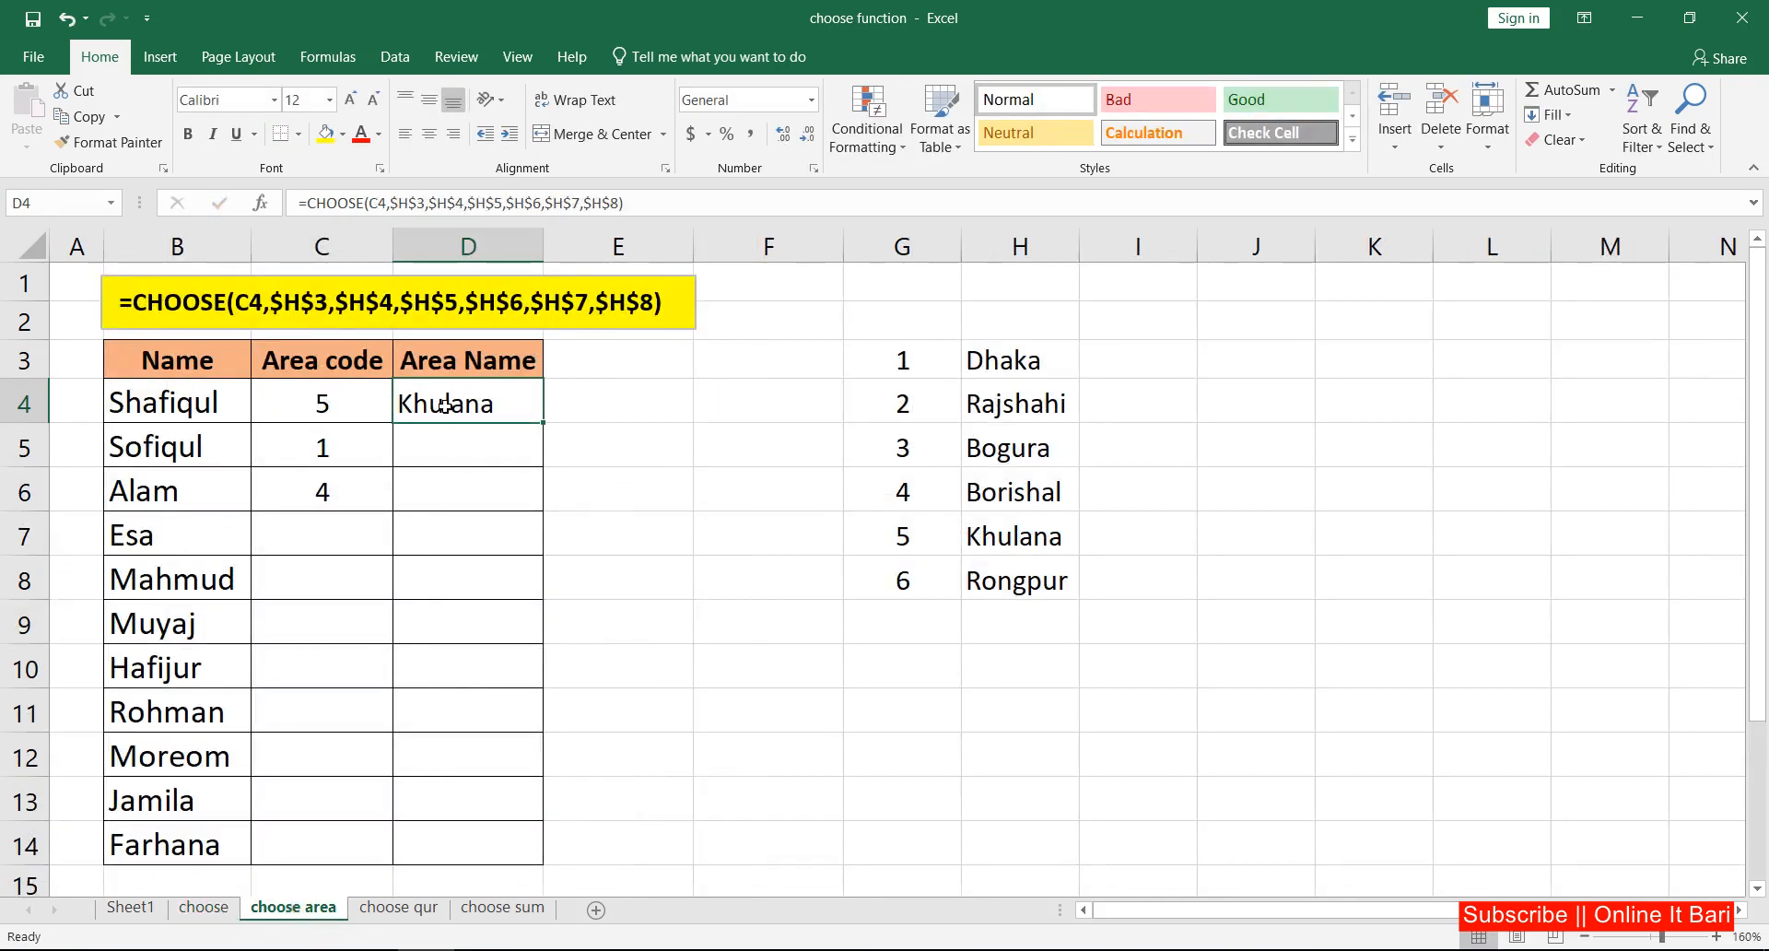
pyautogui.press('Delete')
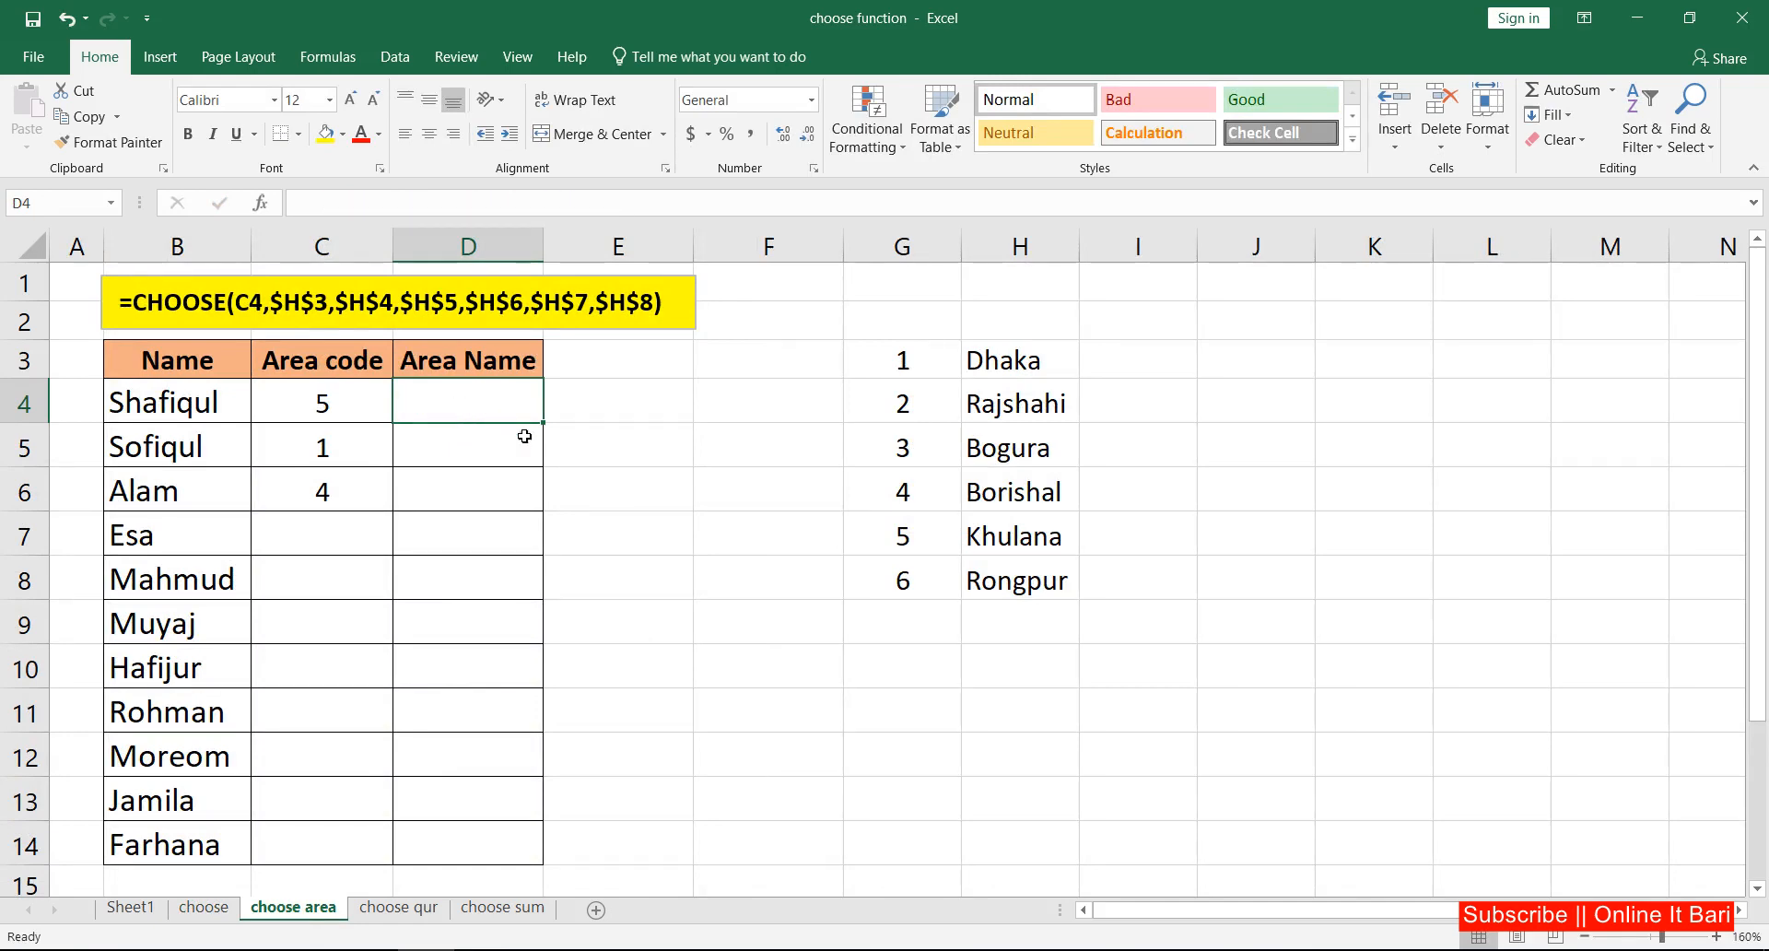
# Step: Examine the numbered area list in columns G and H and the area code in the table's first row
pyautogui.click(946, 353)
pyautogui.moveTo(975, 358); pyautogui.dragTo(1034, 595)
pyautogui.moveTo(936, 360); pyautogui.dragTo(1072, 606)
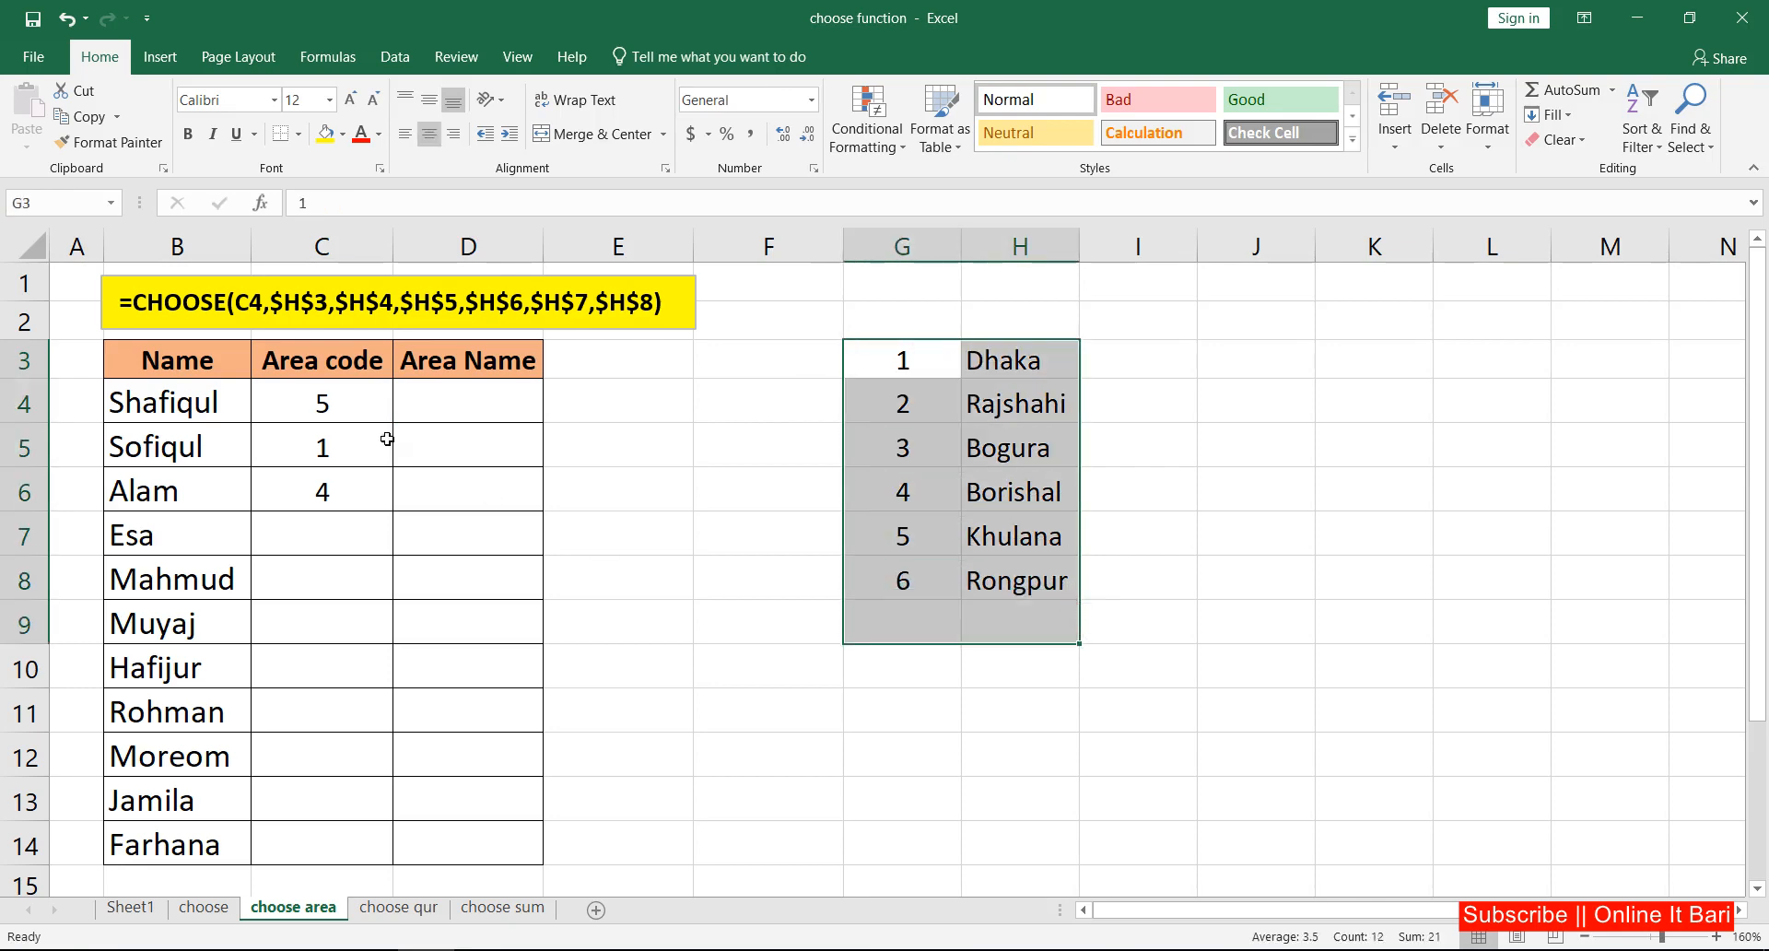
pyautogui.click(324, 405)
pyautogui.click(181, 400)
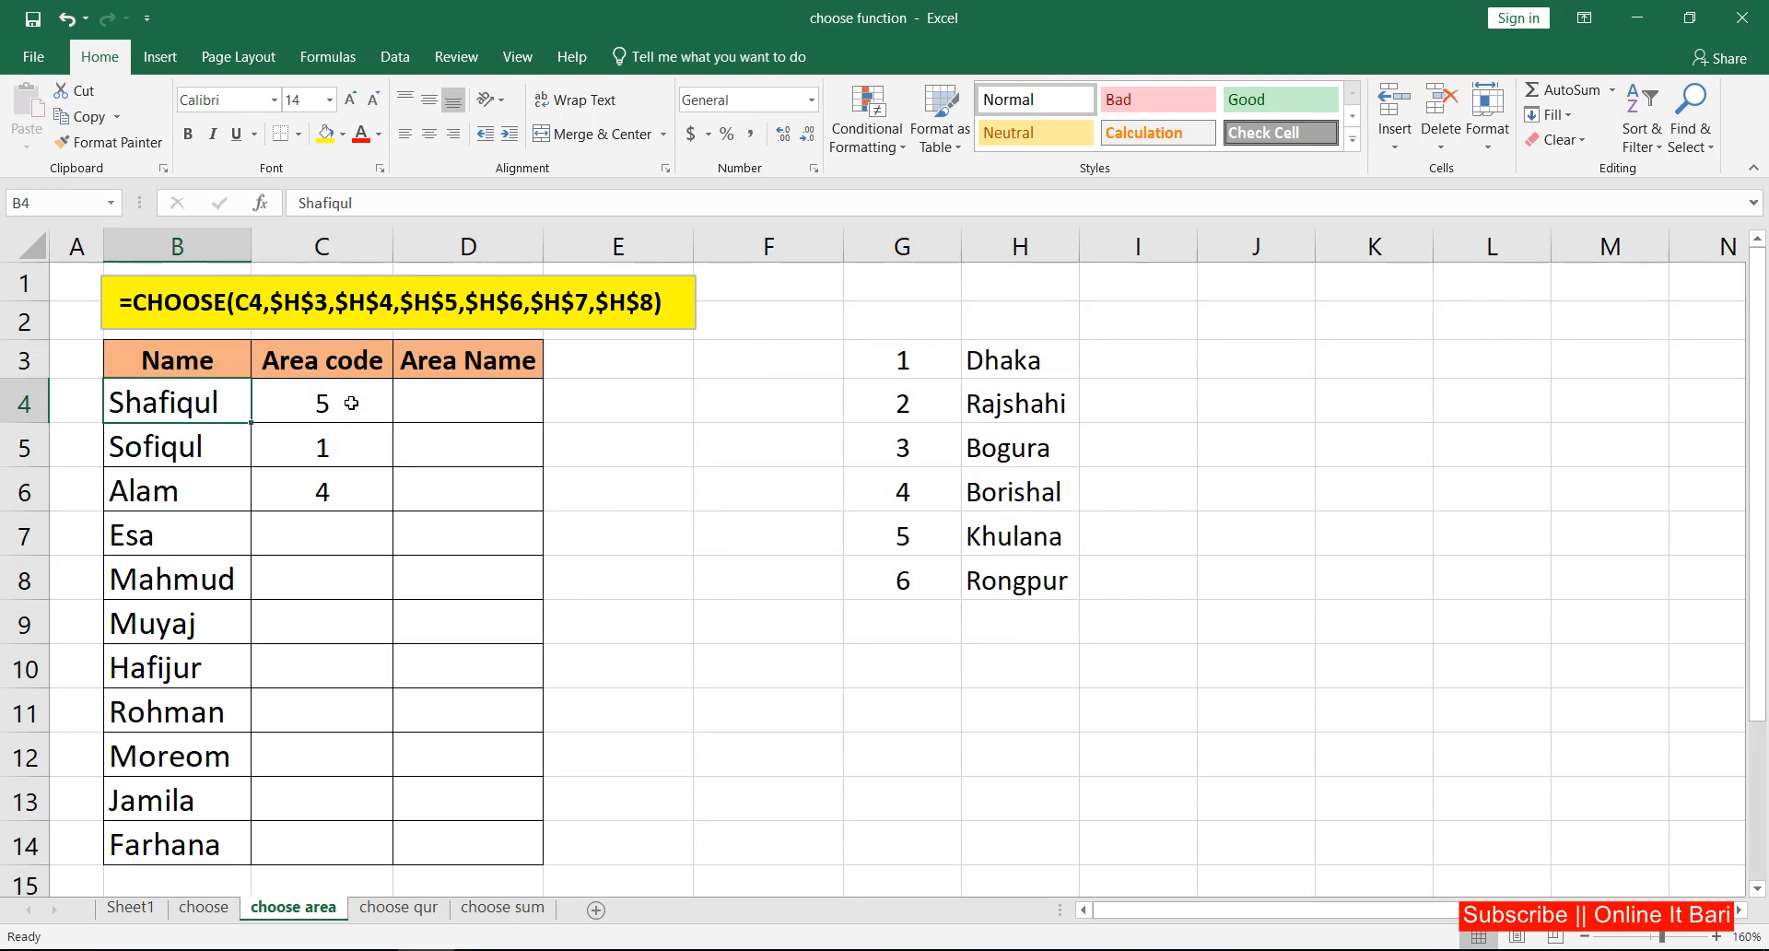
pyautogui.click(479, 395)
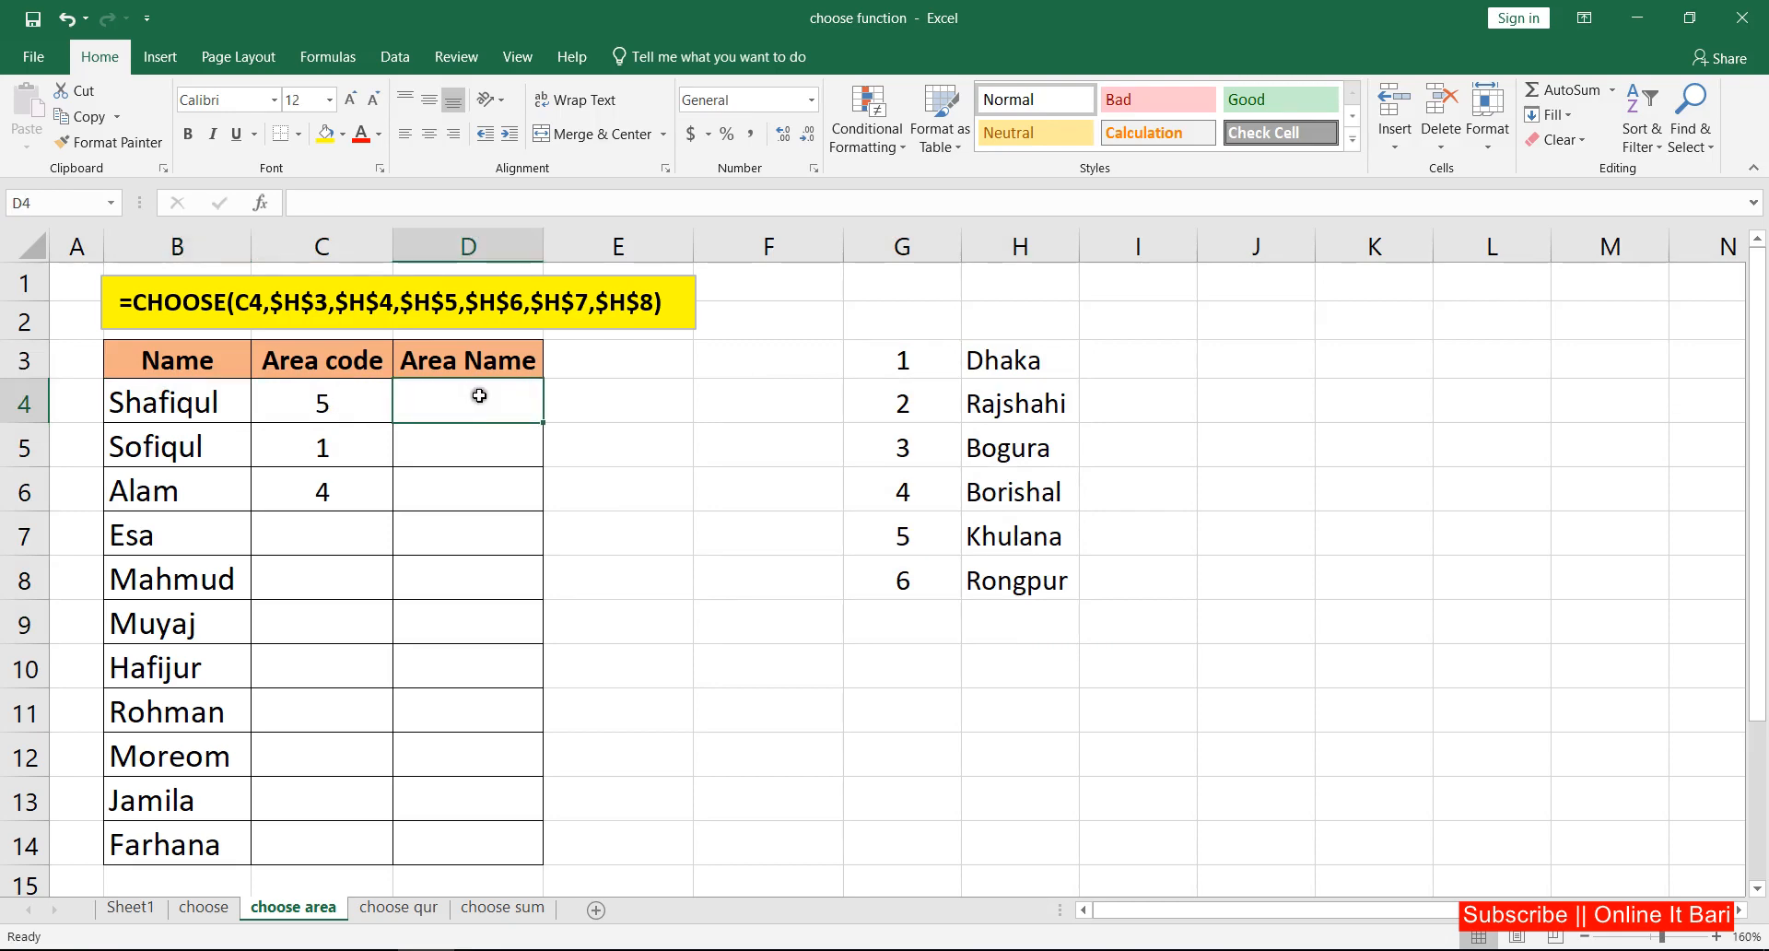
pyautogui.click(329, 411)
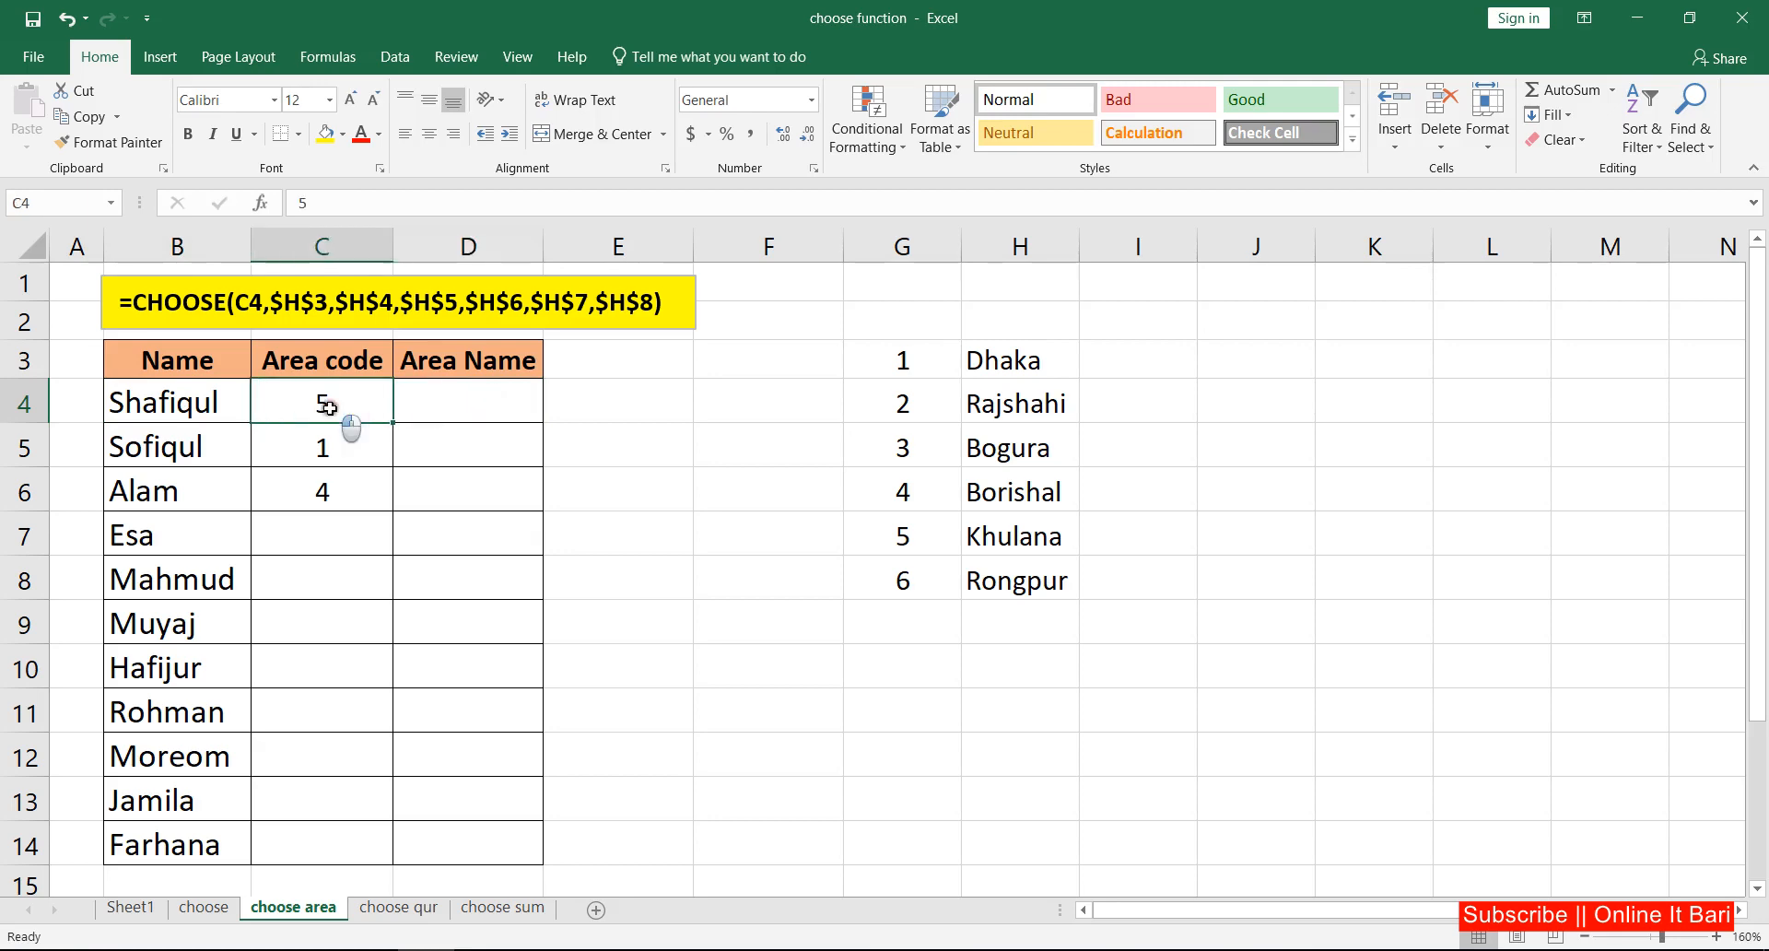
# Step: Begin a CHOOSE formula in D4 with area code cell C4 as the index number
pyautogui.click(489, 406)
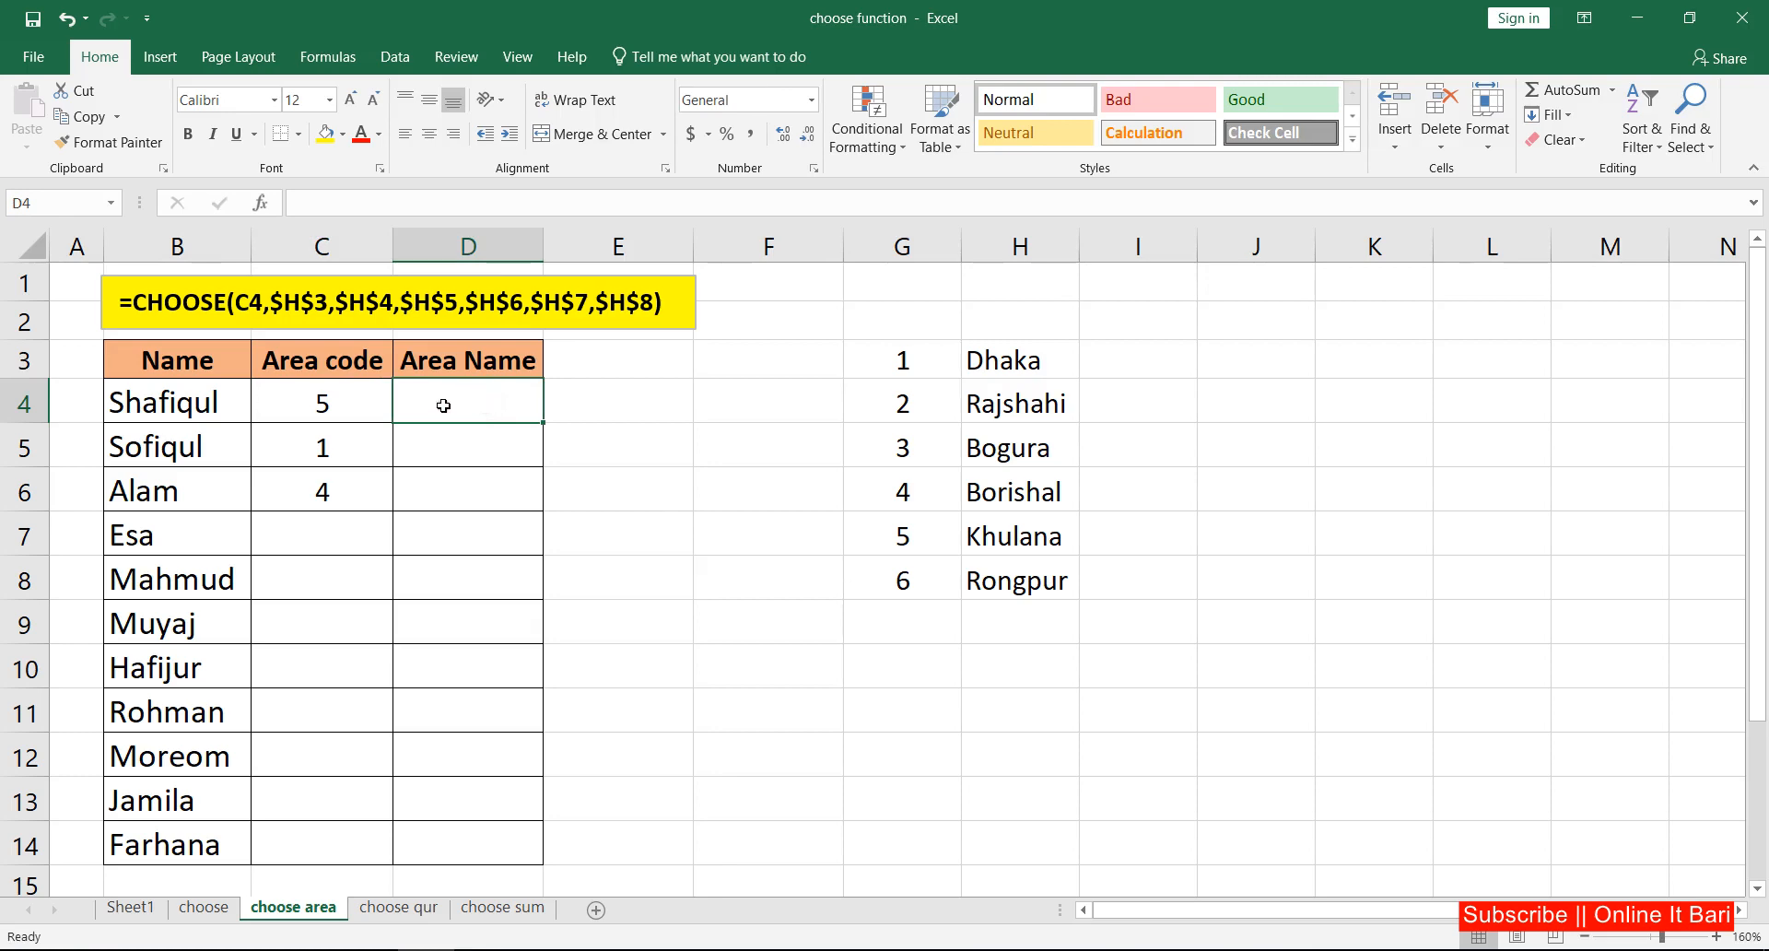
pyautogui.write('=')
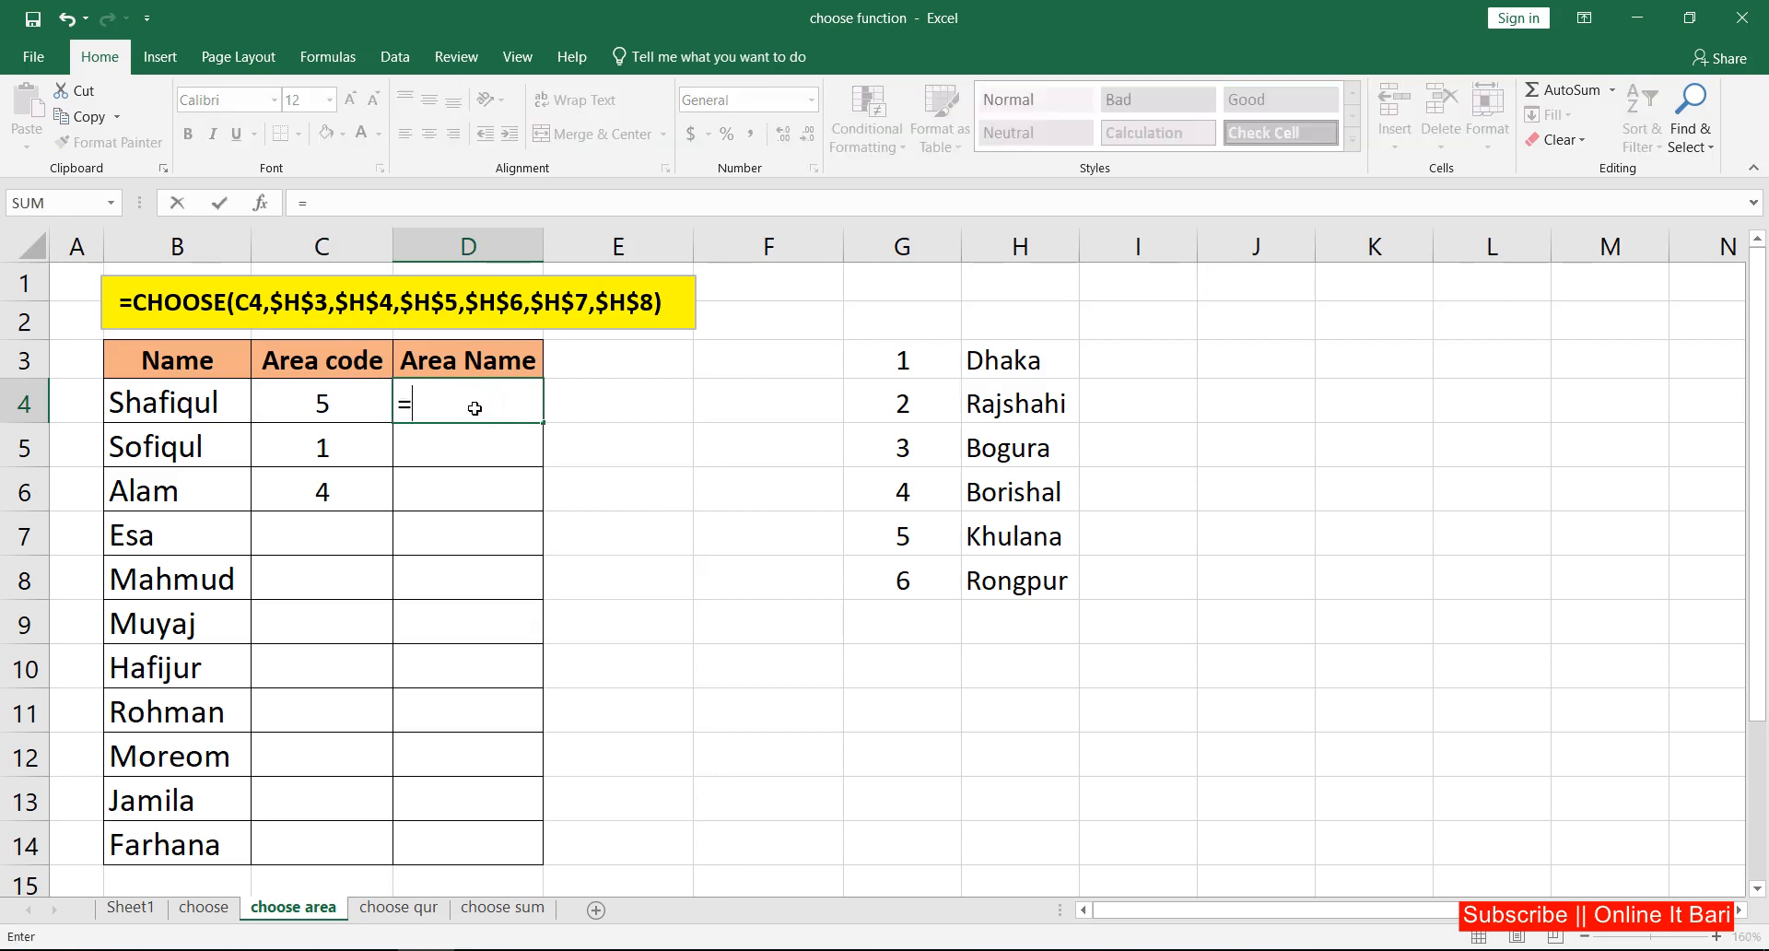
pyautogui.write('cho')
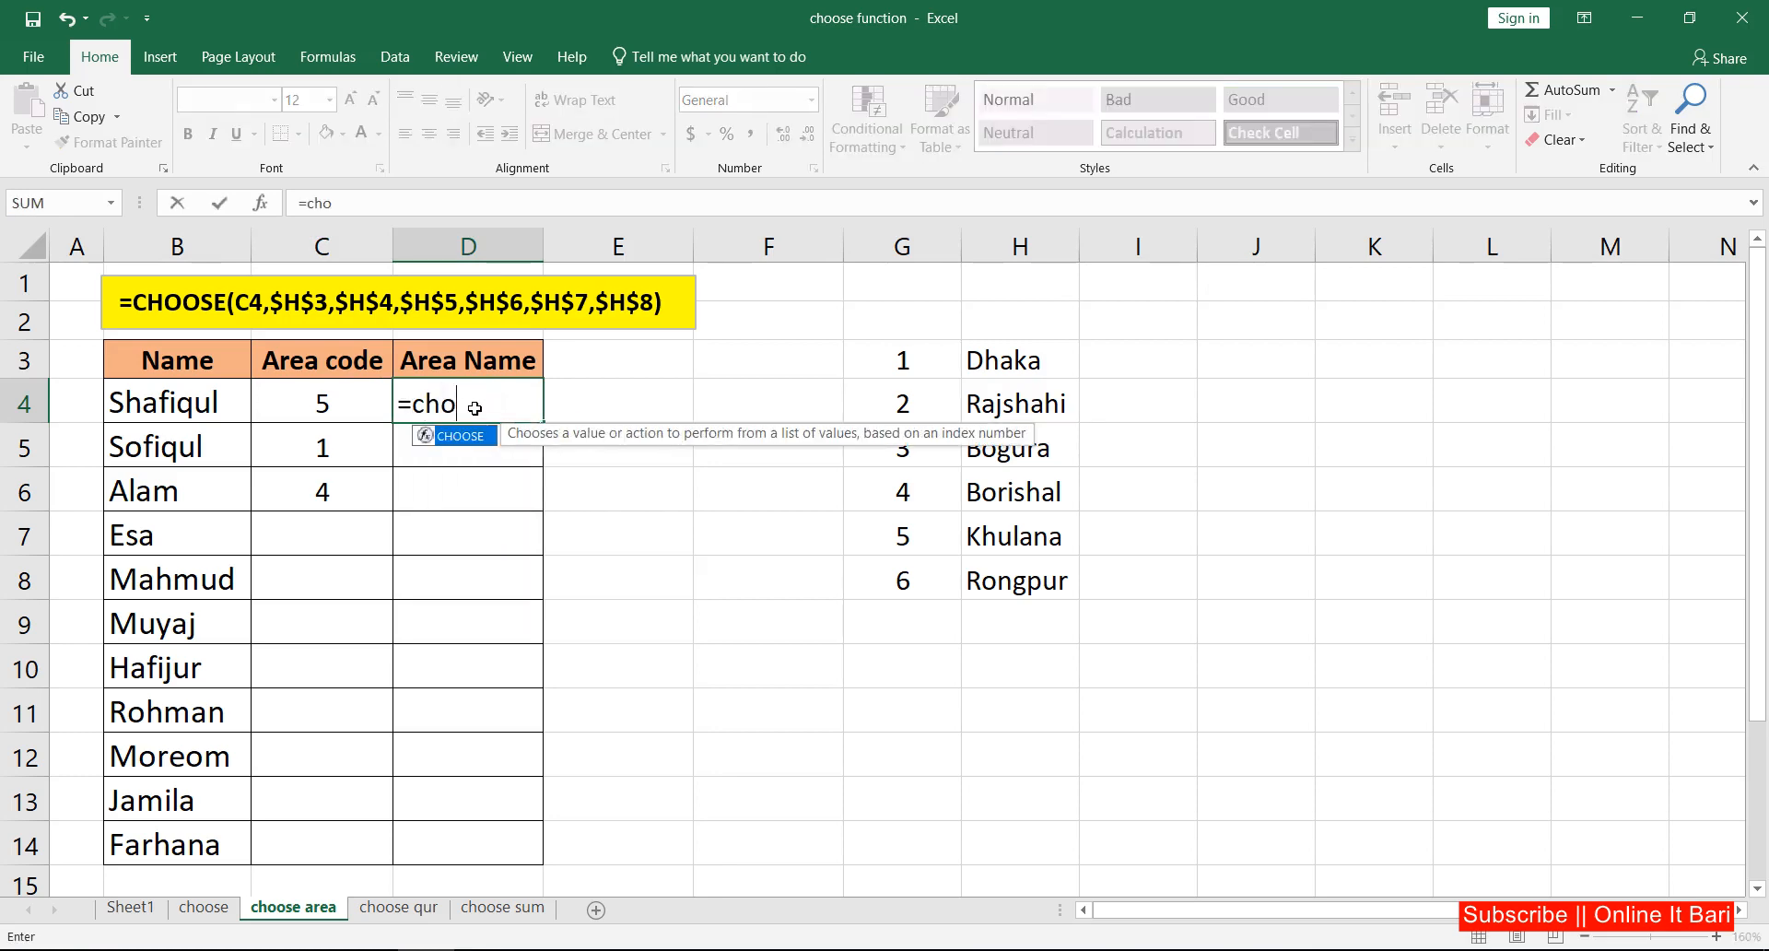
pyautogui.press('Tab')
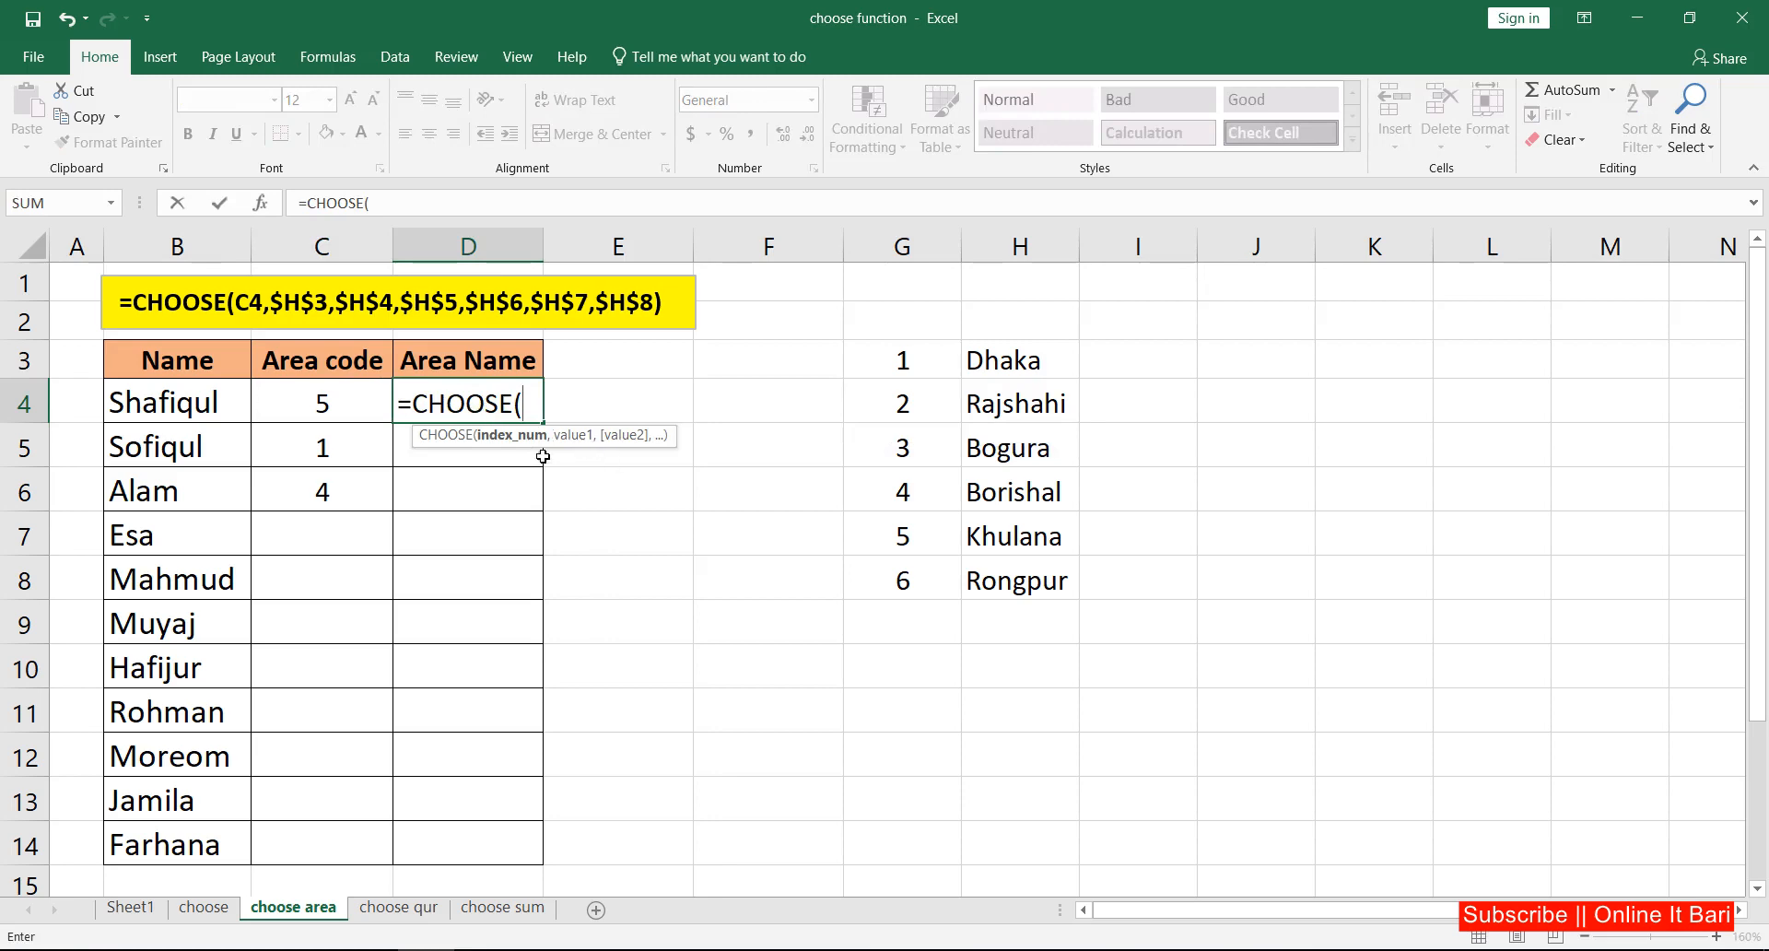
pyautogui.click(341, 405)
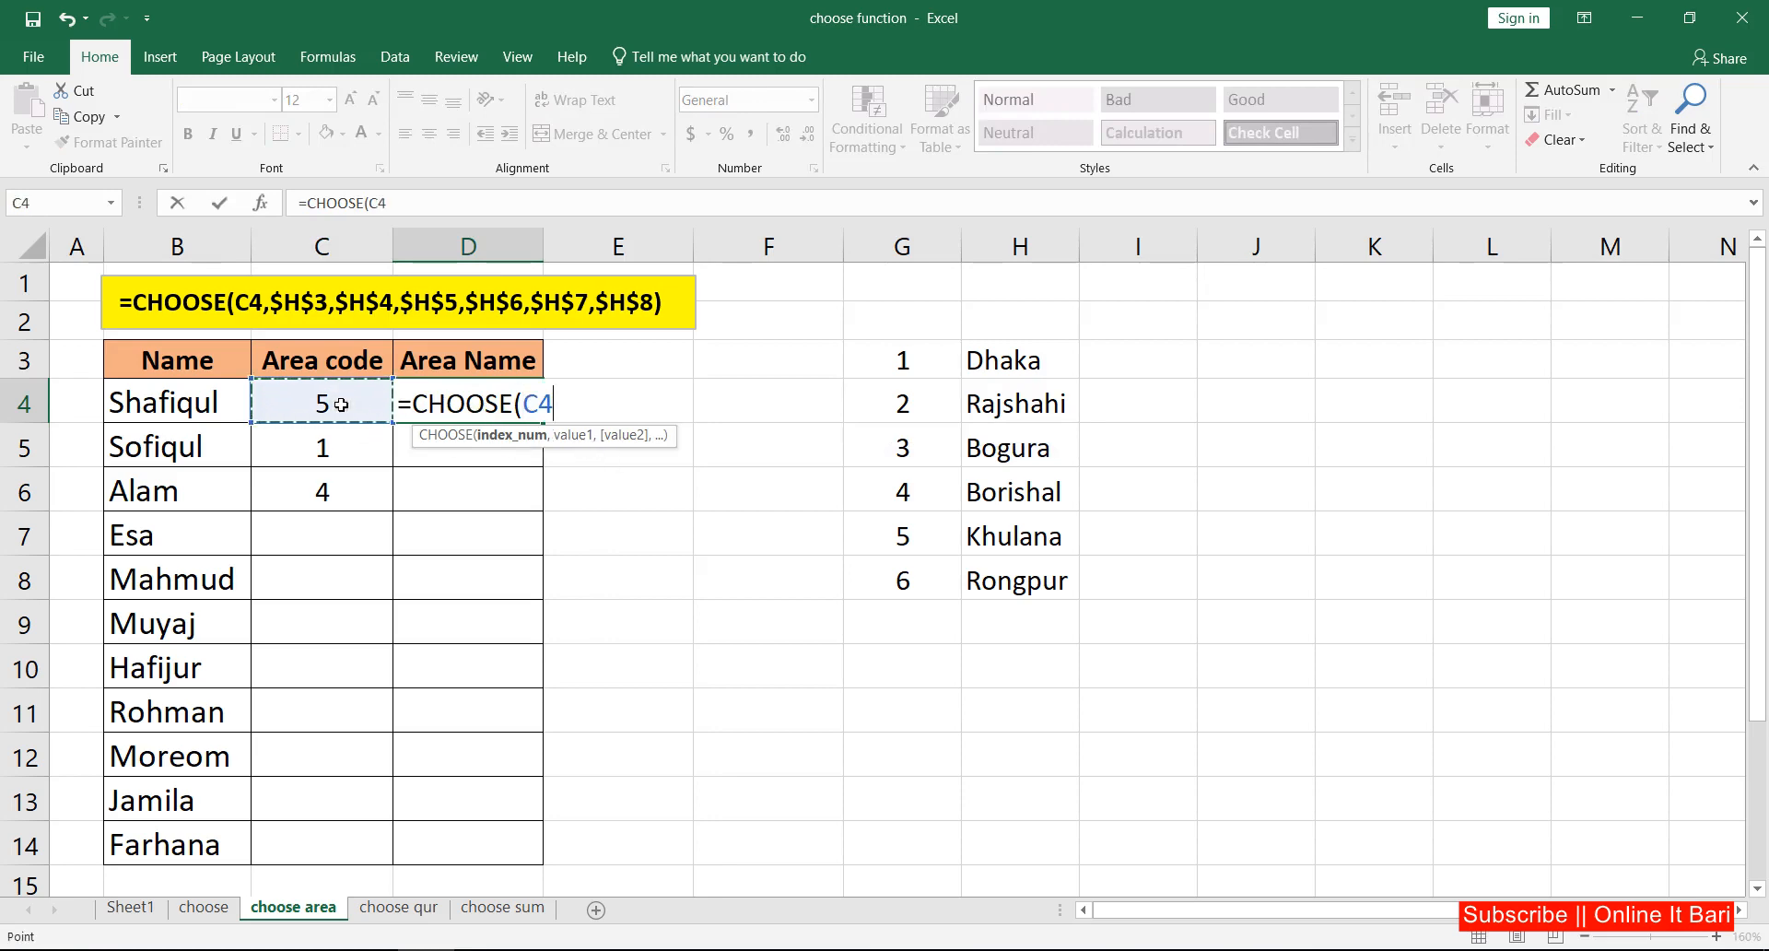
pyautogui.write(',')
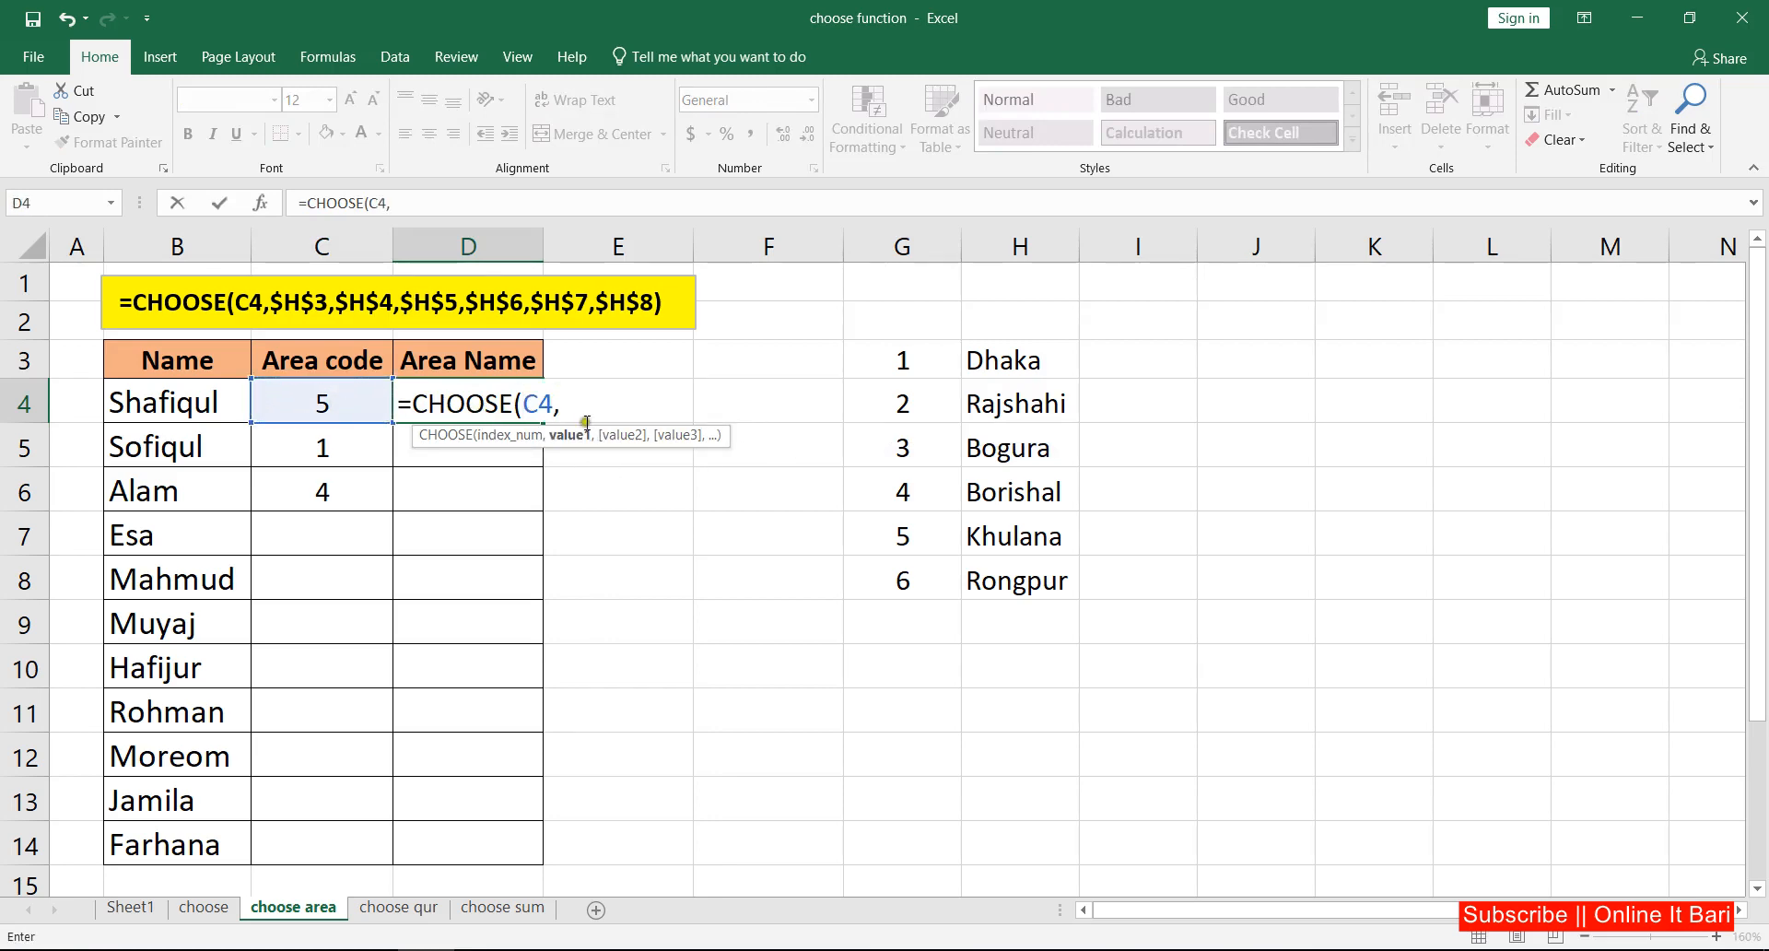
# Step: Add the area name cells H3, H4, H5, H6, H7 and H8 as the six values of the CHOOSE formula in D4
pyautogui.click(1002, 361)
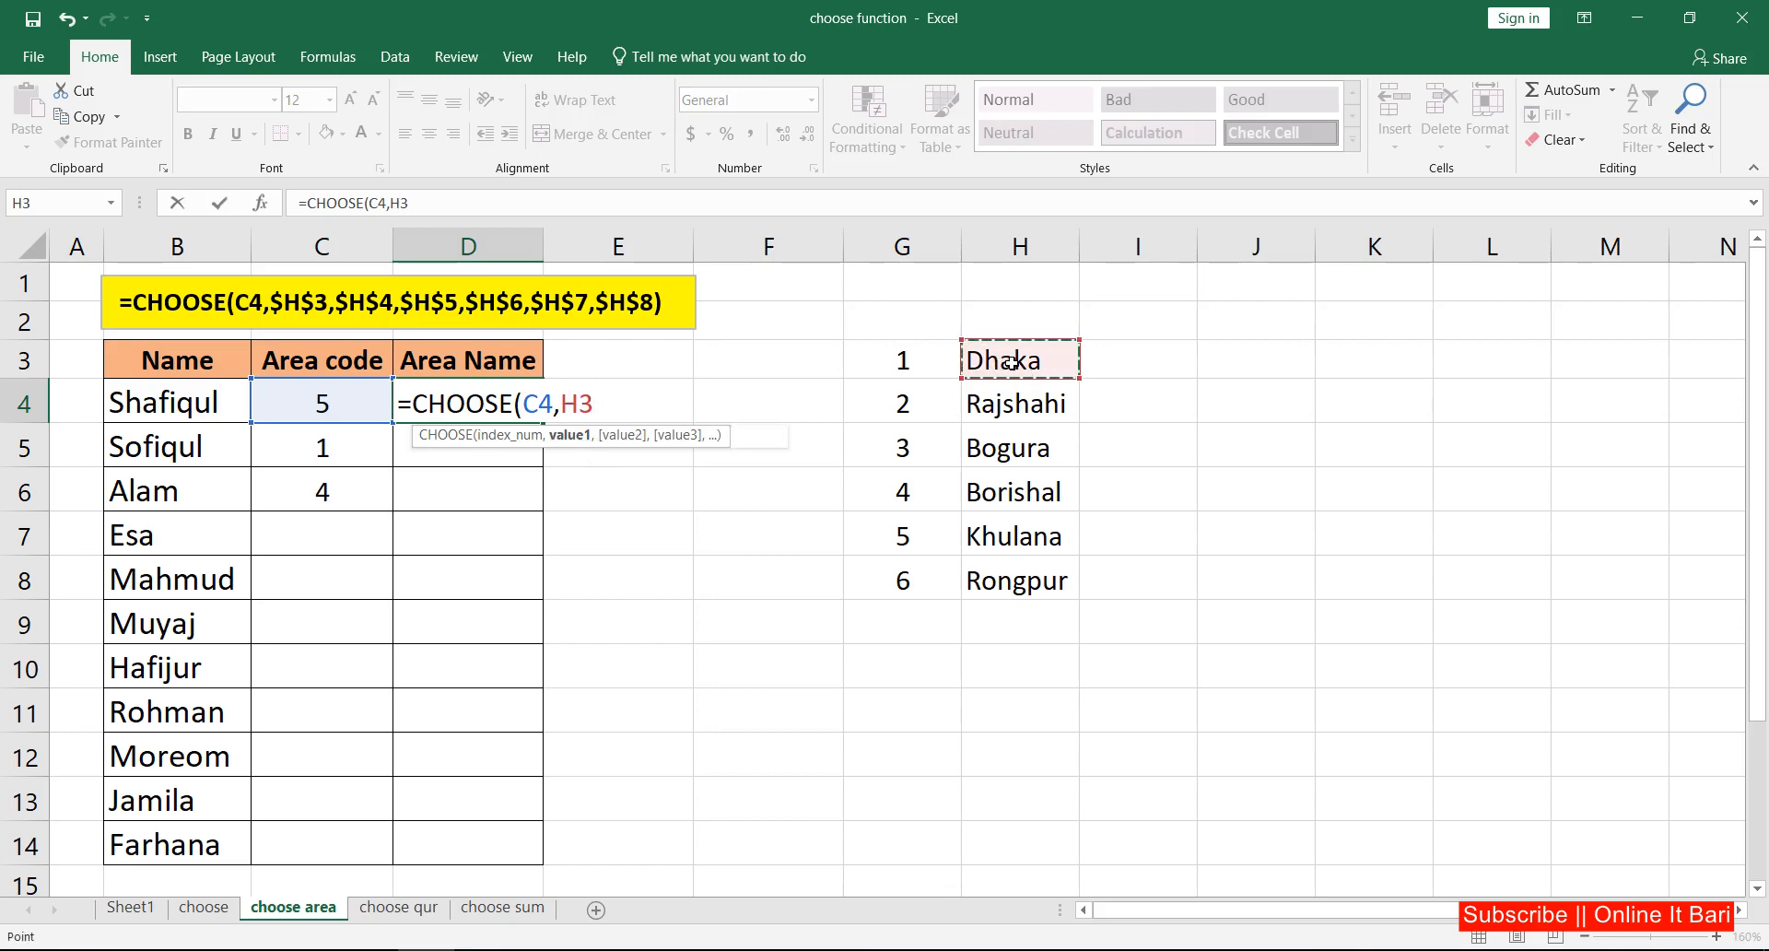
pyautogui.write(',')
pyautogui.click(1017, 403)
pyautogui.write(',')
pyautogui.click(1002, 450)
pyautogui.write(',')
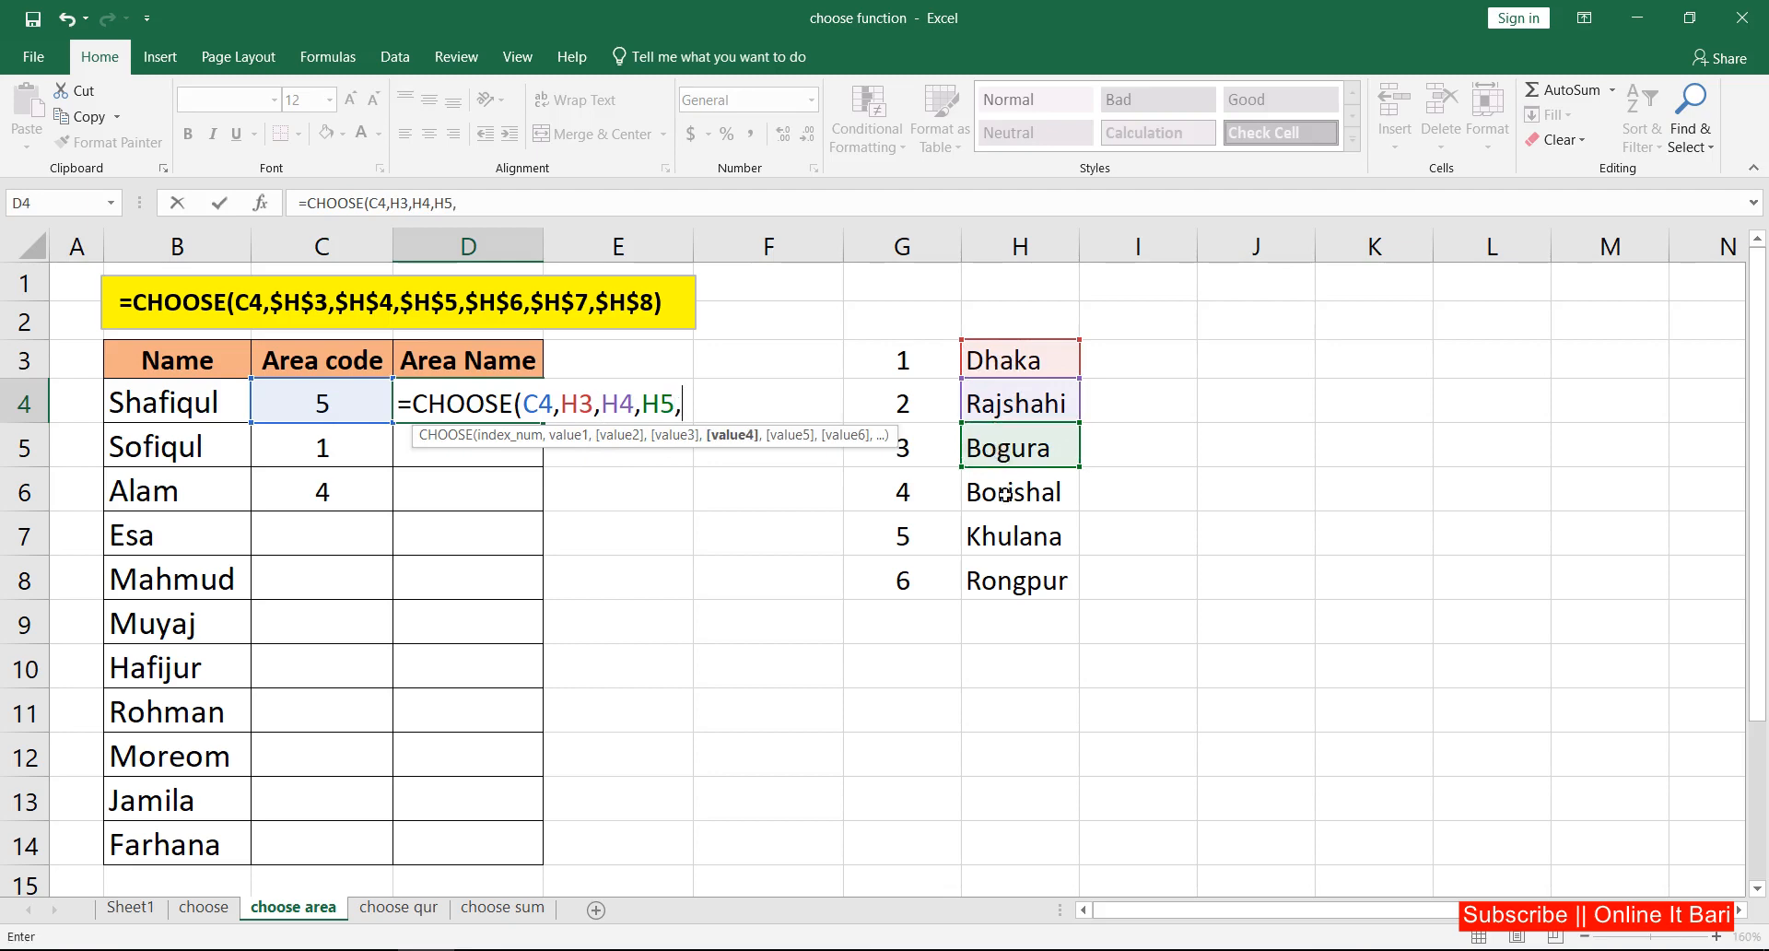
pyautogui.click(1006, 494)
pyautogui.write(',')
pyautogui.click(1003, 541)
pyautogui.write(',')
pyautogui.click(1010, 587)
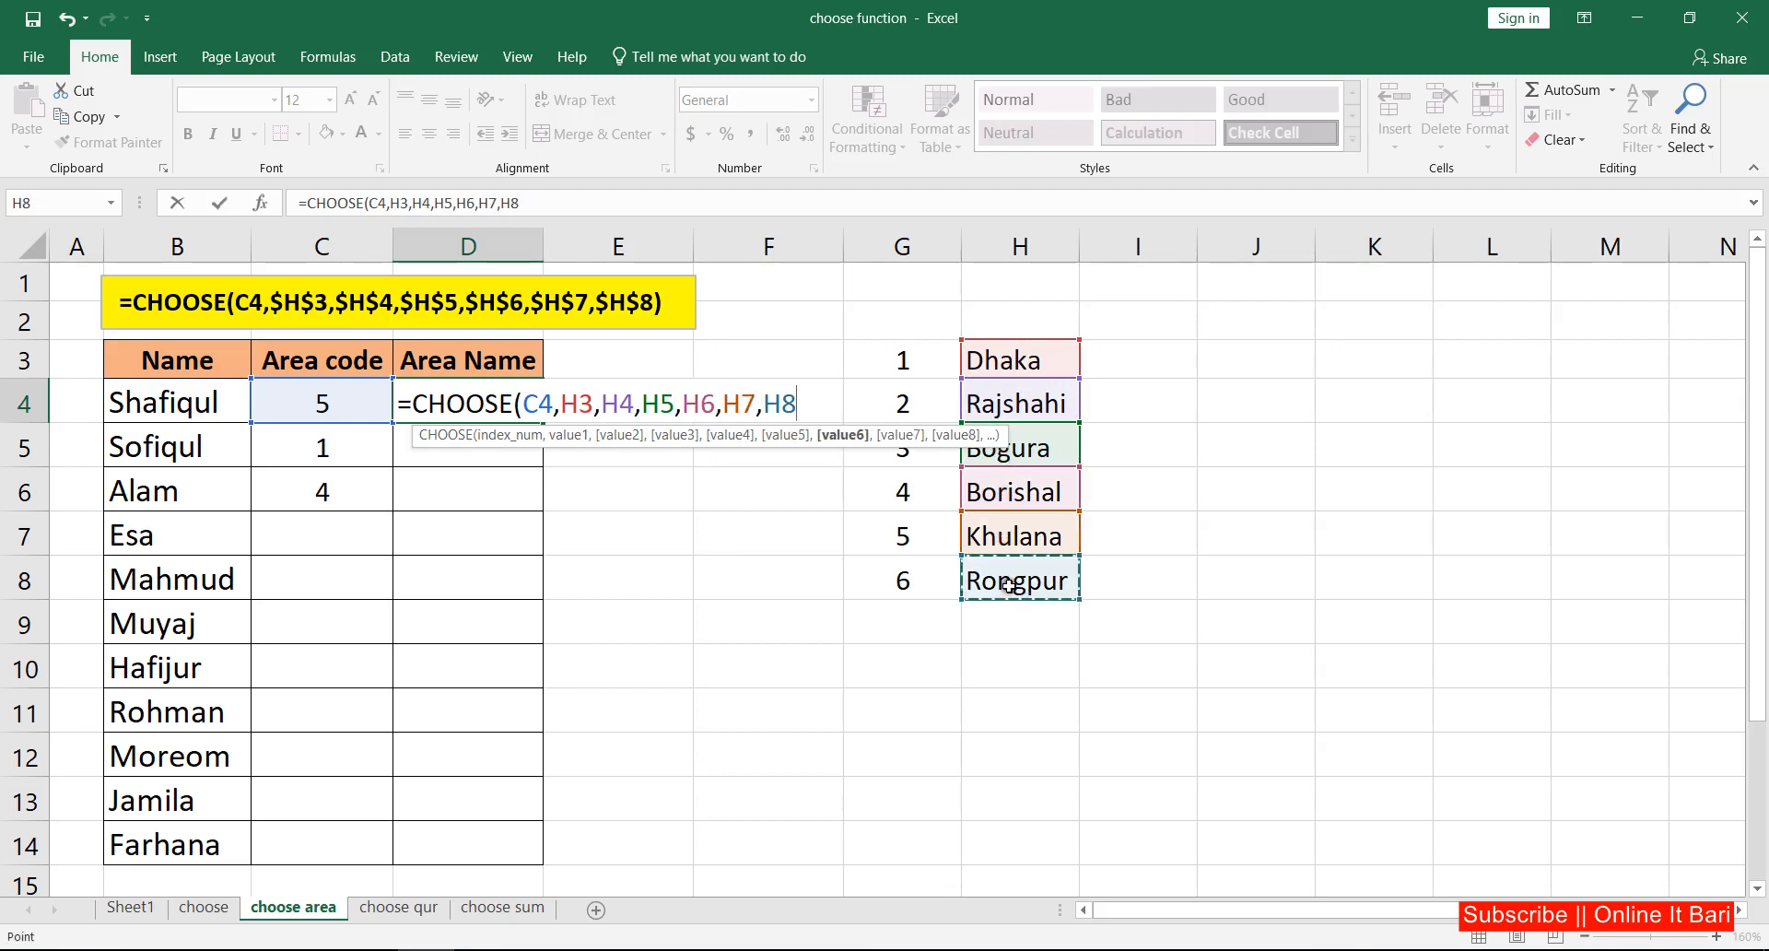
# Step: Make the H3 to H8 references in the D4 formula absolute and complete the formula
pyautogui.moveTo(791, 409); pyautogui.dragTo(562, 406)
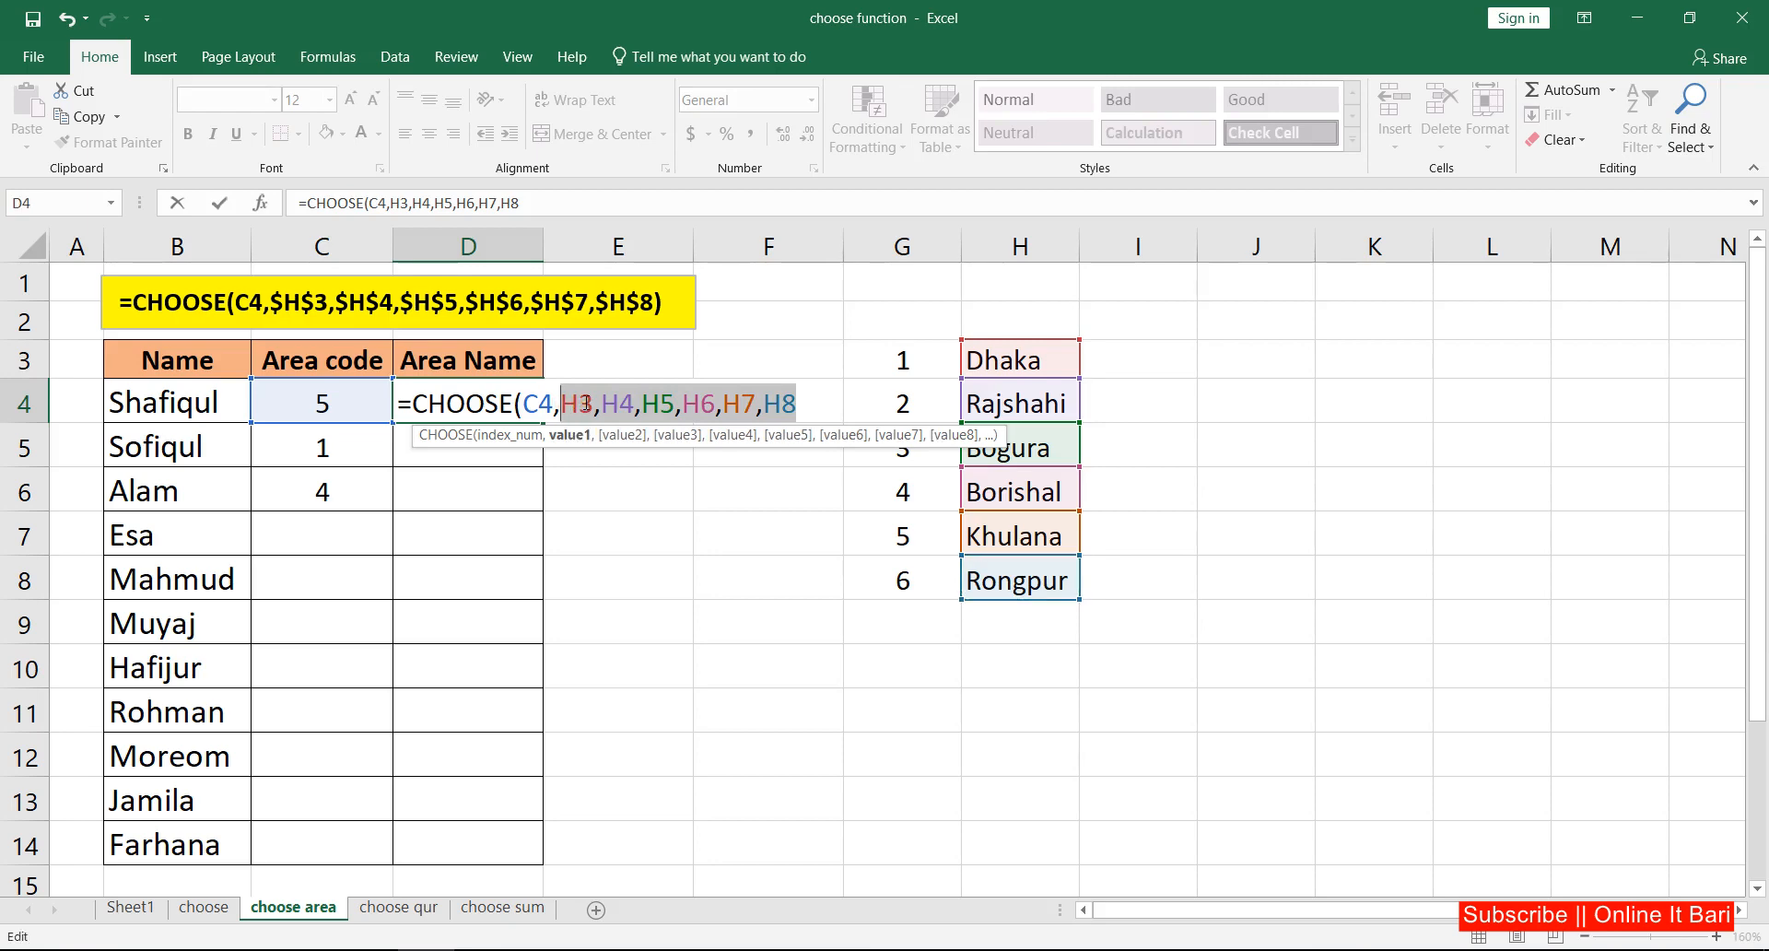
pyautogui.press('F4')
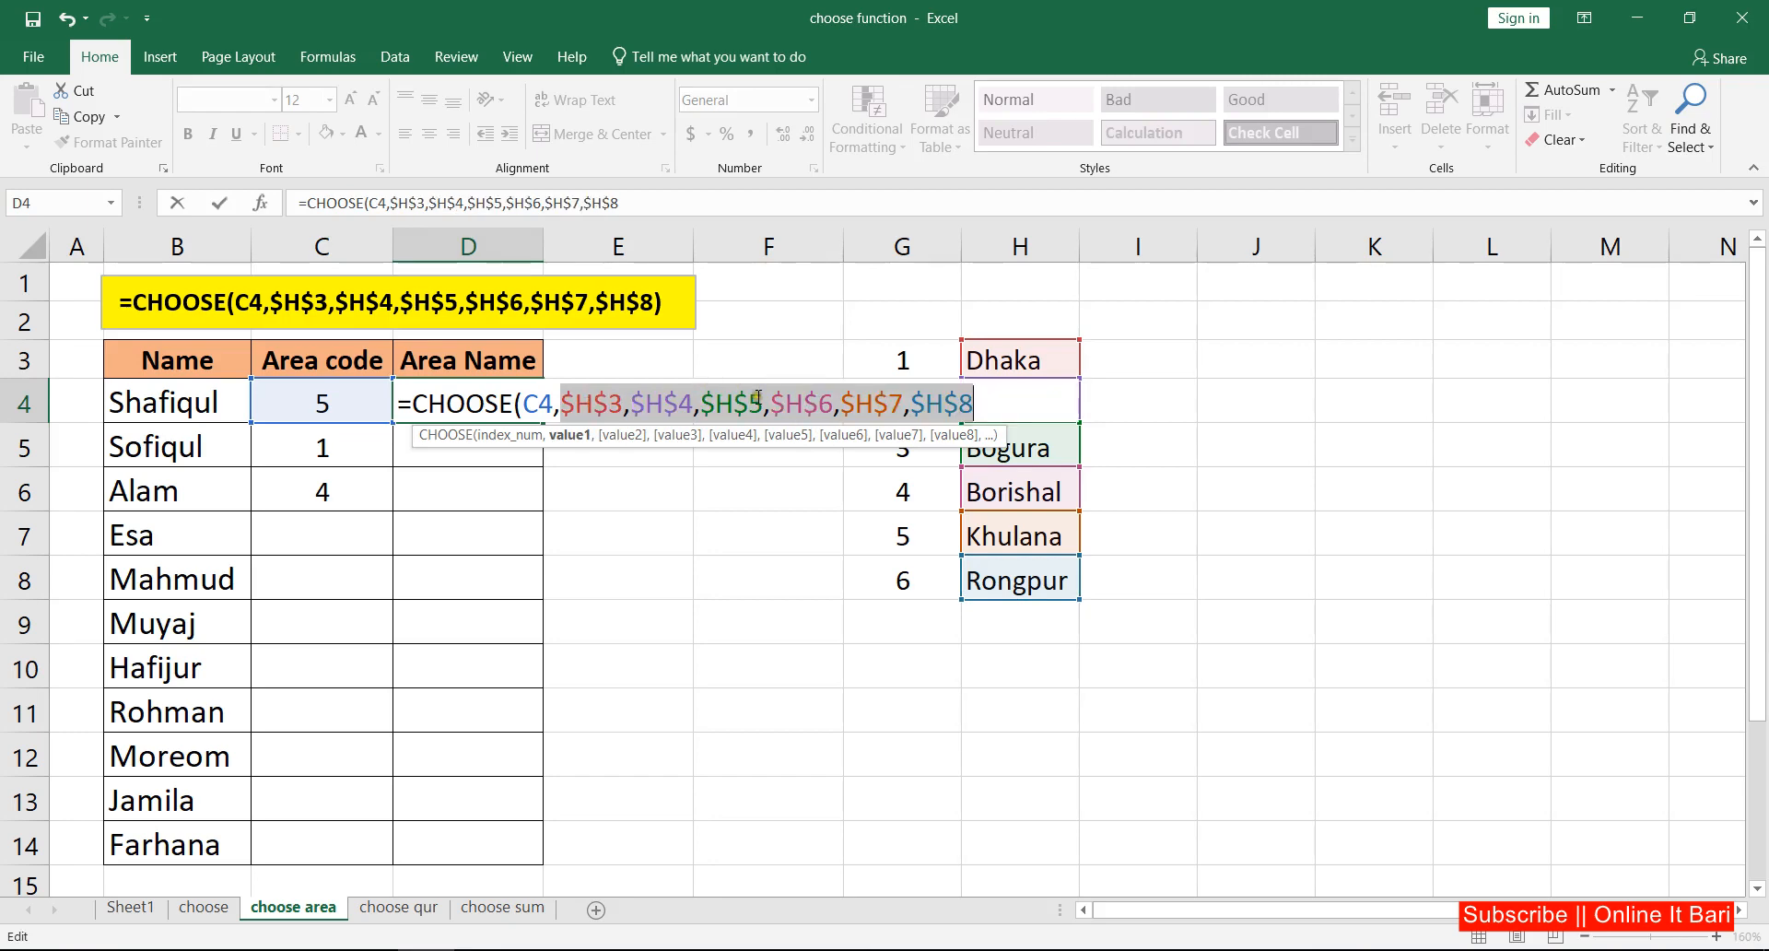
pyautogui.click(220, 205)
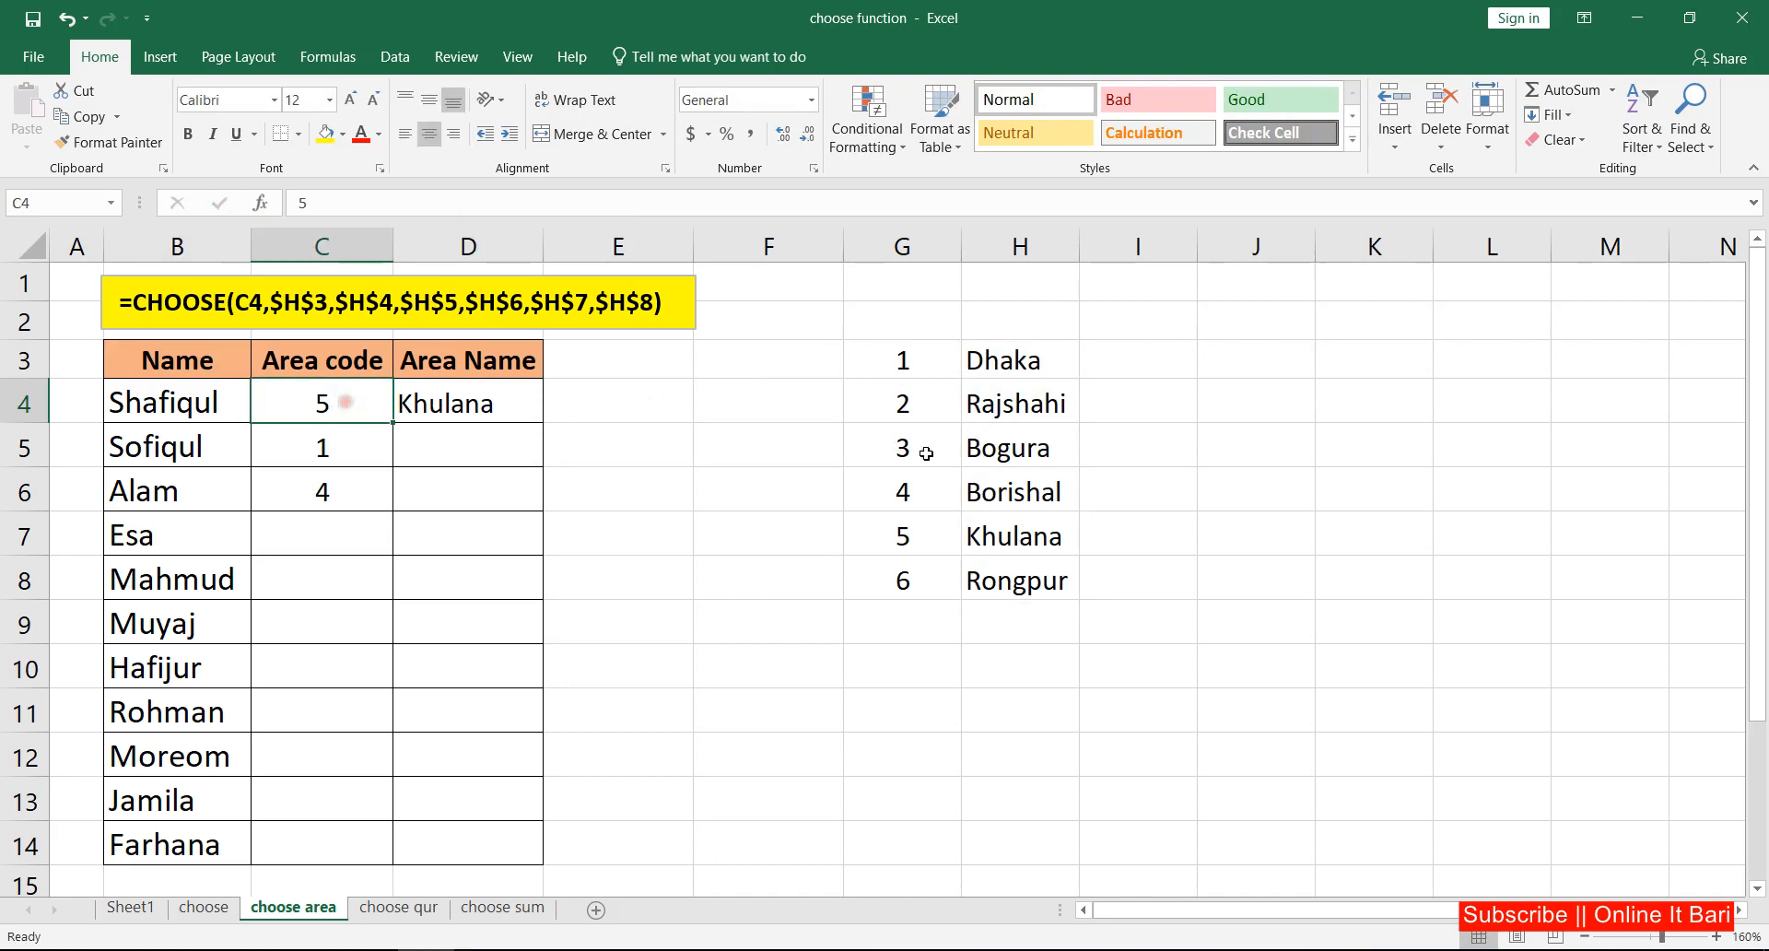
# Step: Check area code 5 in the list and copy the CHOOSE formula from D4 down to D5
pyautogui.moveTo(922, 535); pyautogui.dragTo(1037, 537)
pyautogui.click(481, 402)
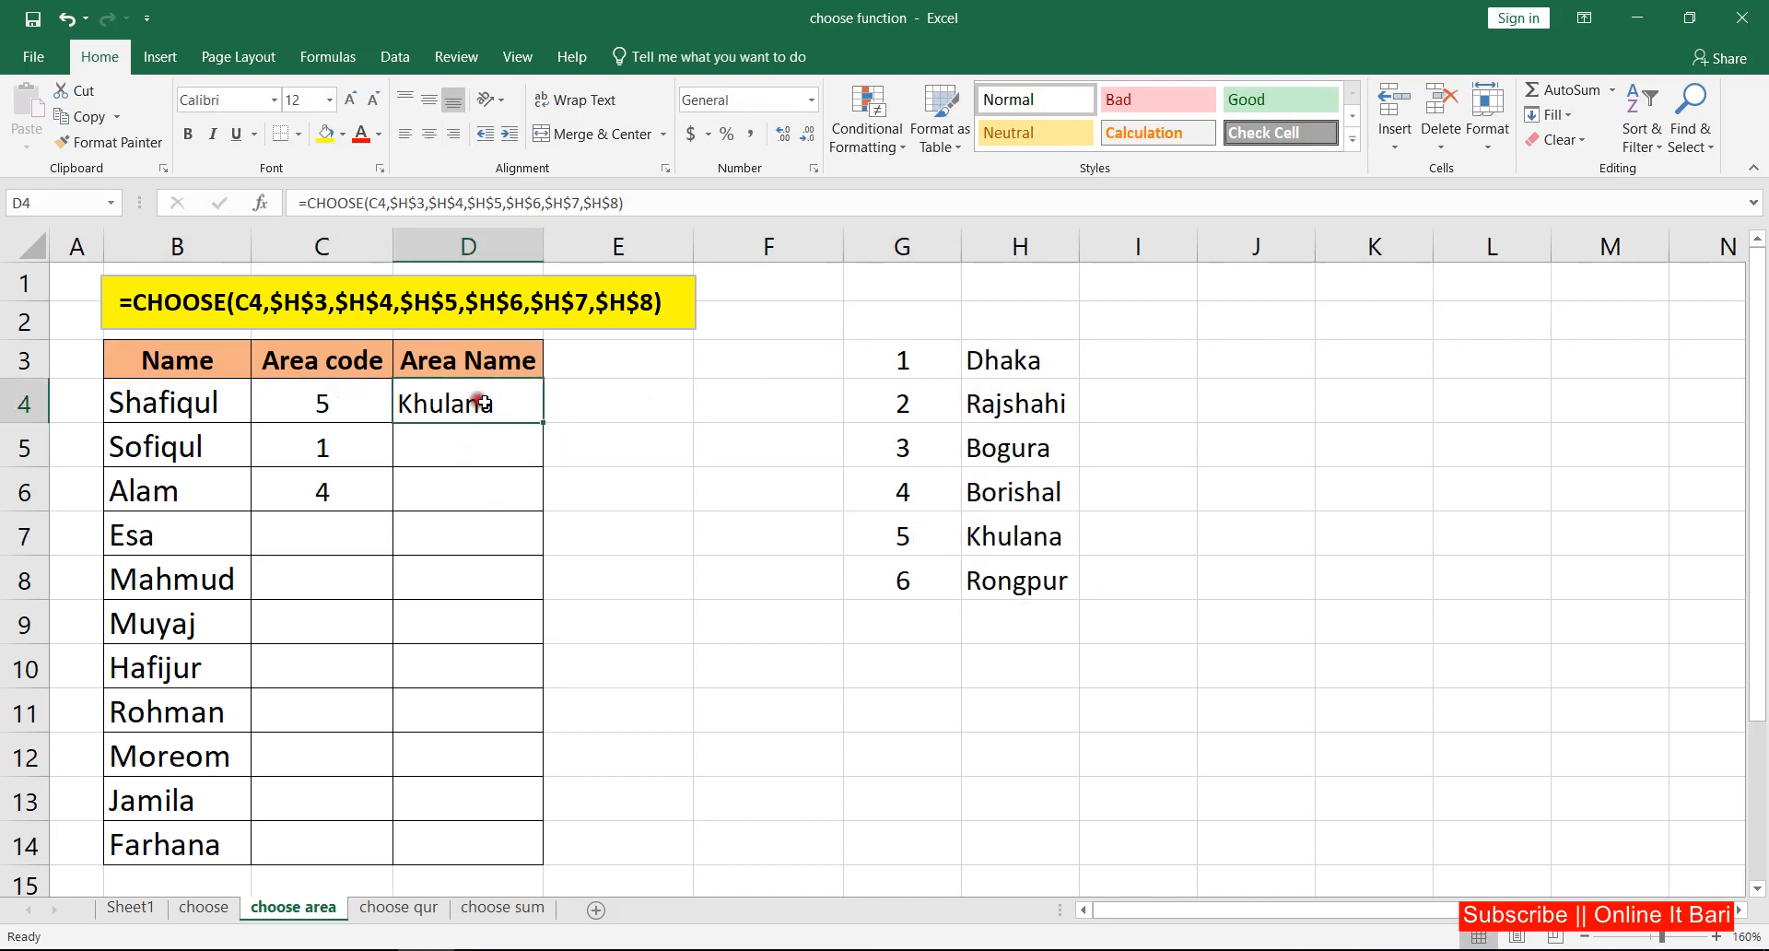
pyautogui.moveTo(539, 421); pyautogui.dragTo(557, 477)
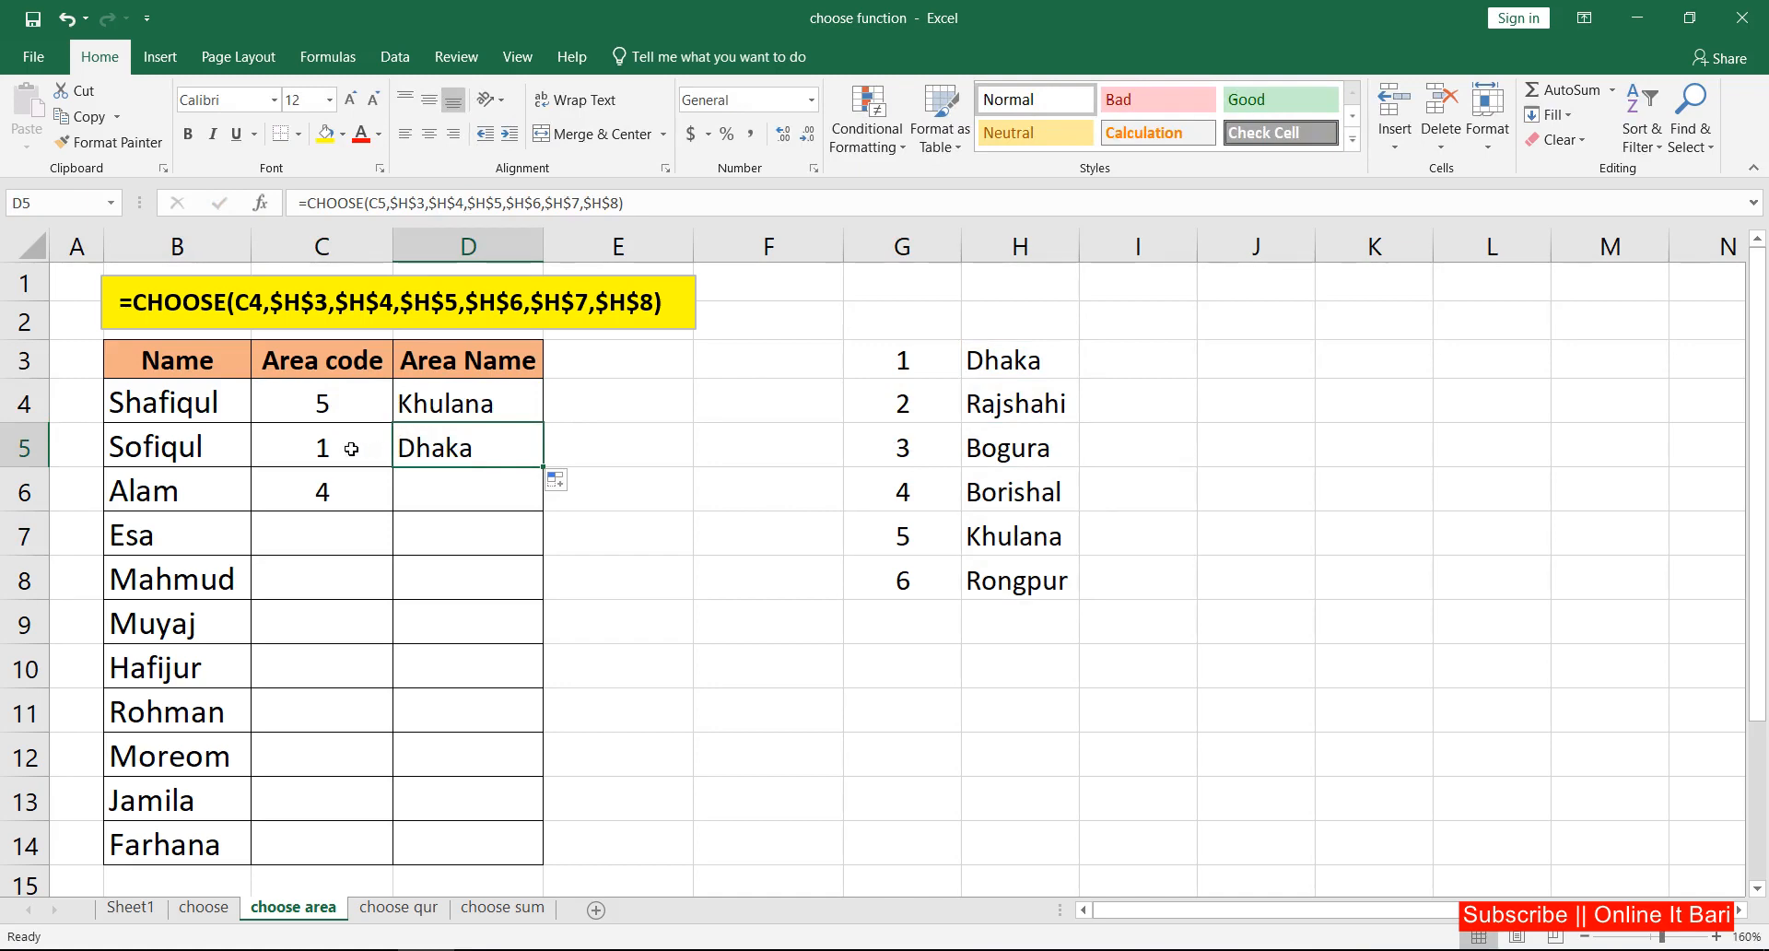
# Step: Check the D5 result against the area list and fill its formula down through D14
pyautogui.click(351, 449)
pyautogui.click(1019, 368)
pyautogui.click(501, 458)
pyautogui.moveTo(540, 474); pyautogui.dragTo(530, 855)
# Step: Enter area code 5 in C7 and area code 7 in C8
pyautogui.click(328, 541)
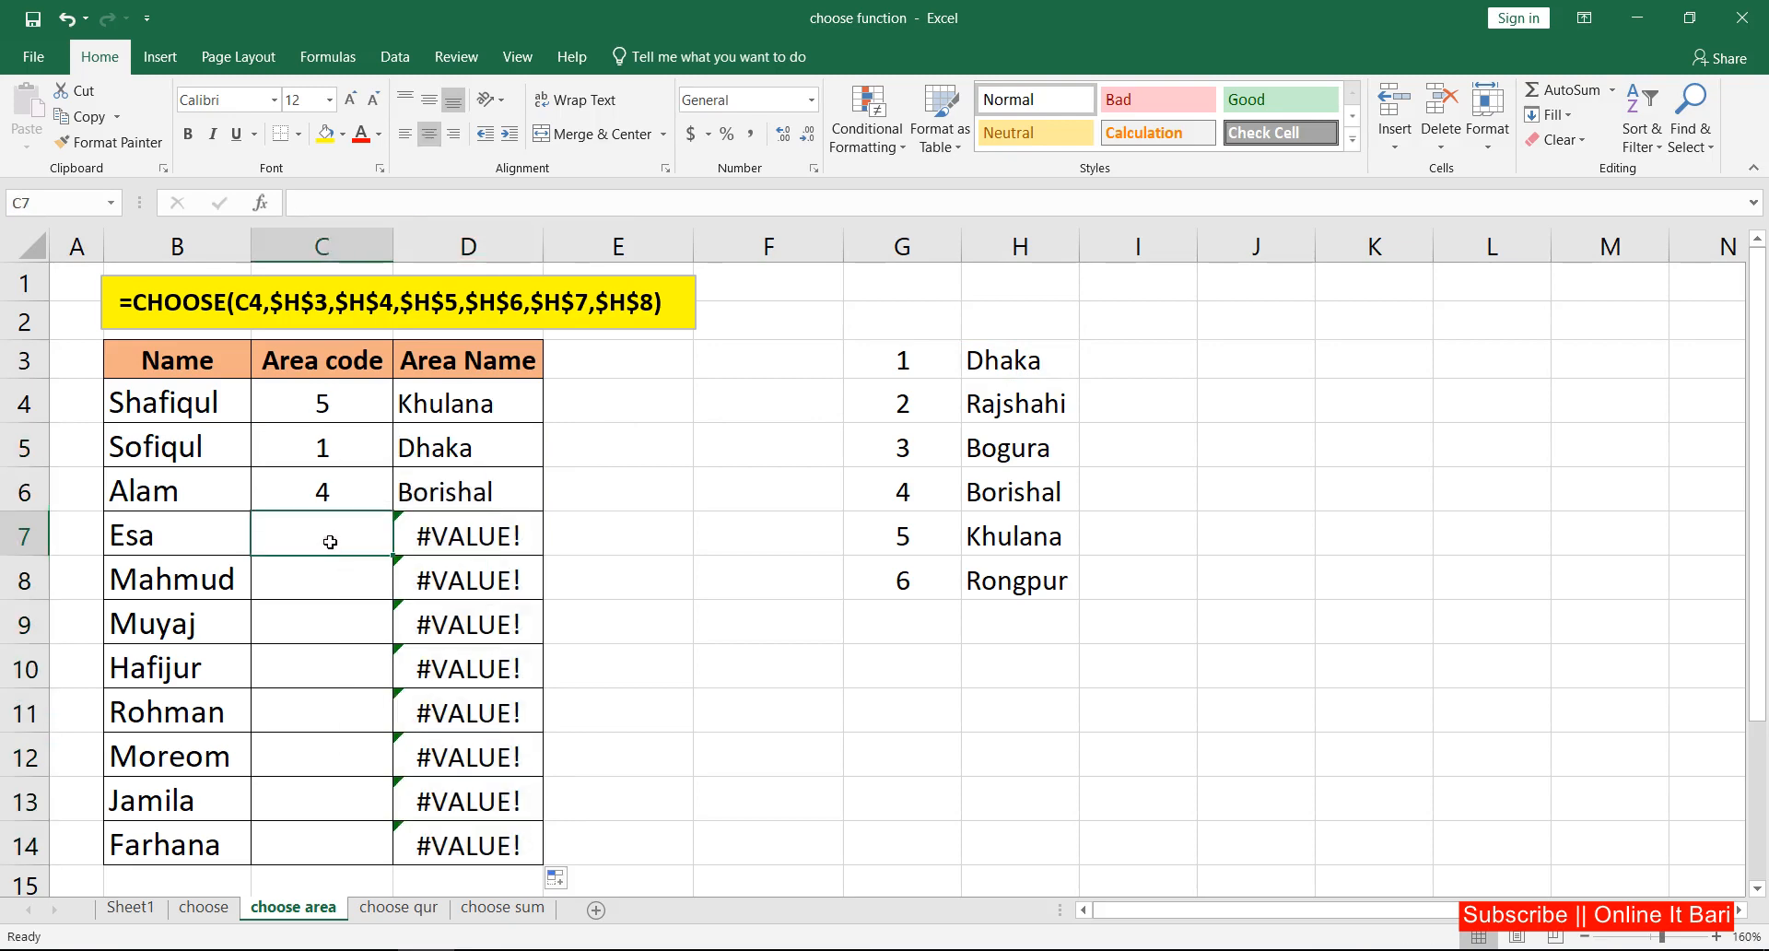
pyautogui.write('5')
pyautogui.press('Return')
pyautogui.write('7')
pyautogui.press('Return')
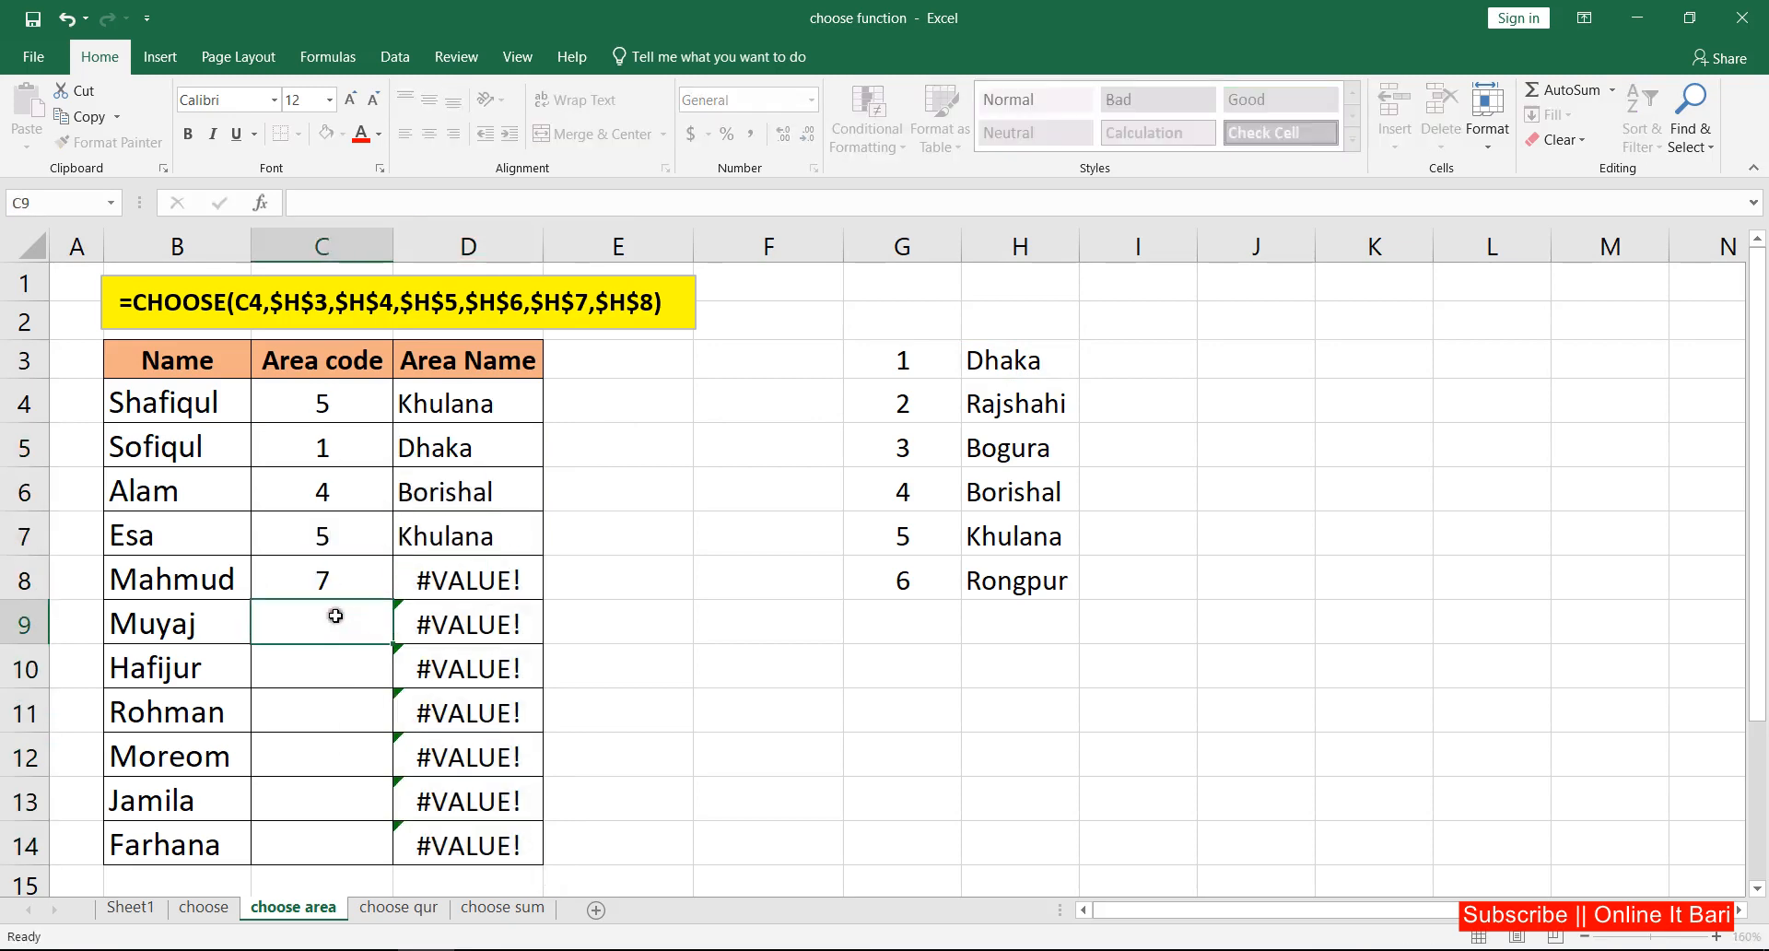
# Step: Change the area code in C8 to 6
pyautogui.click(341, 576)
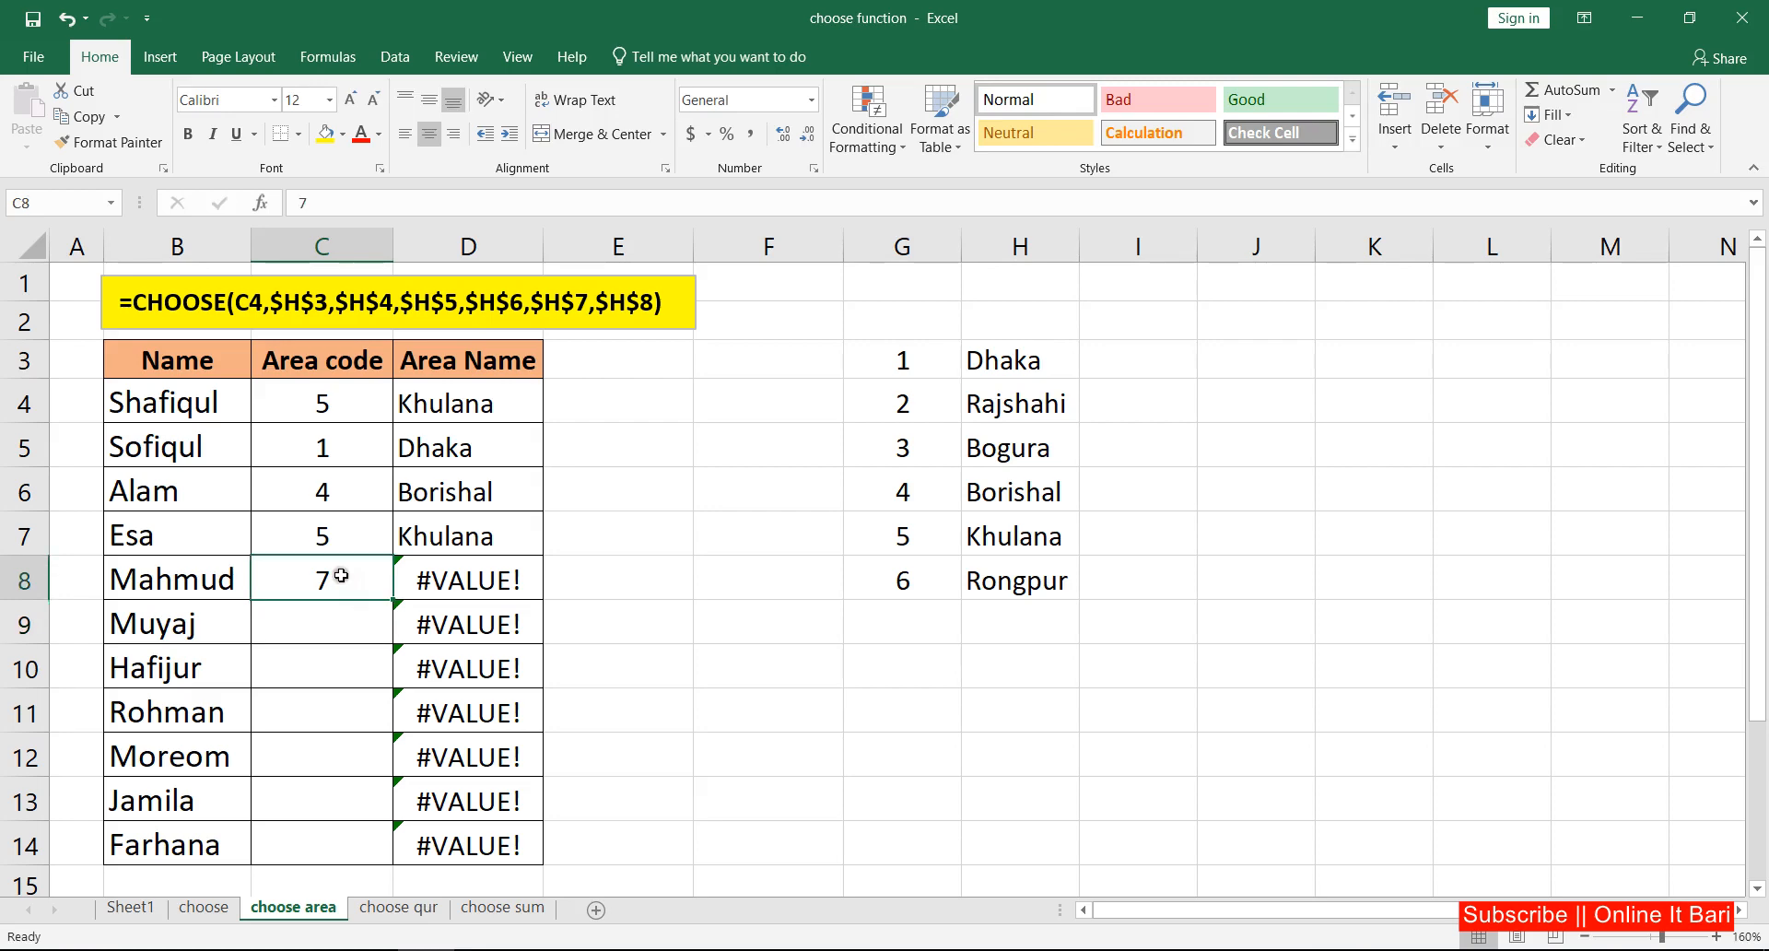
pyautogui.write('6')
pyautogui.press('Return')
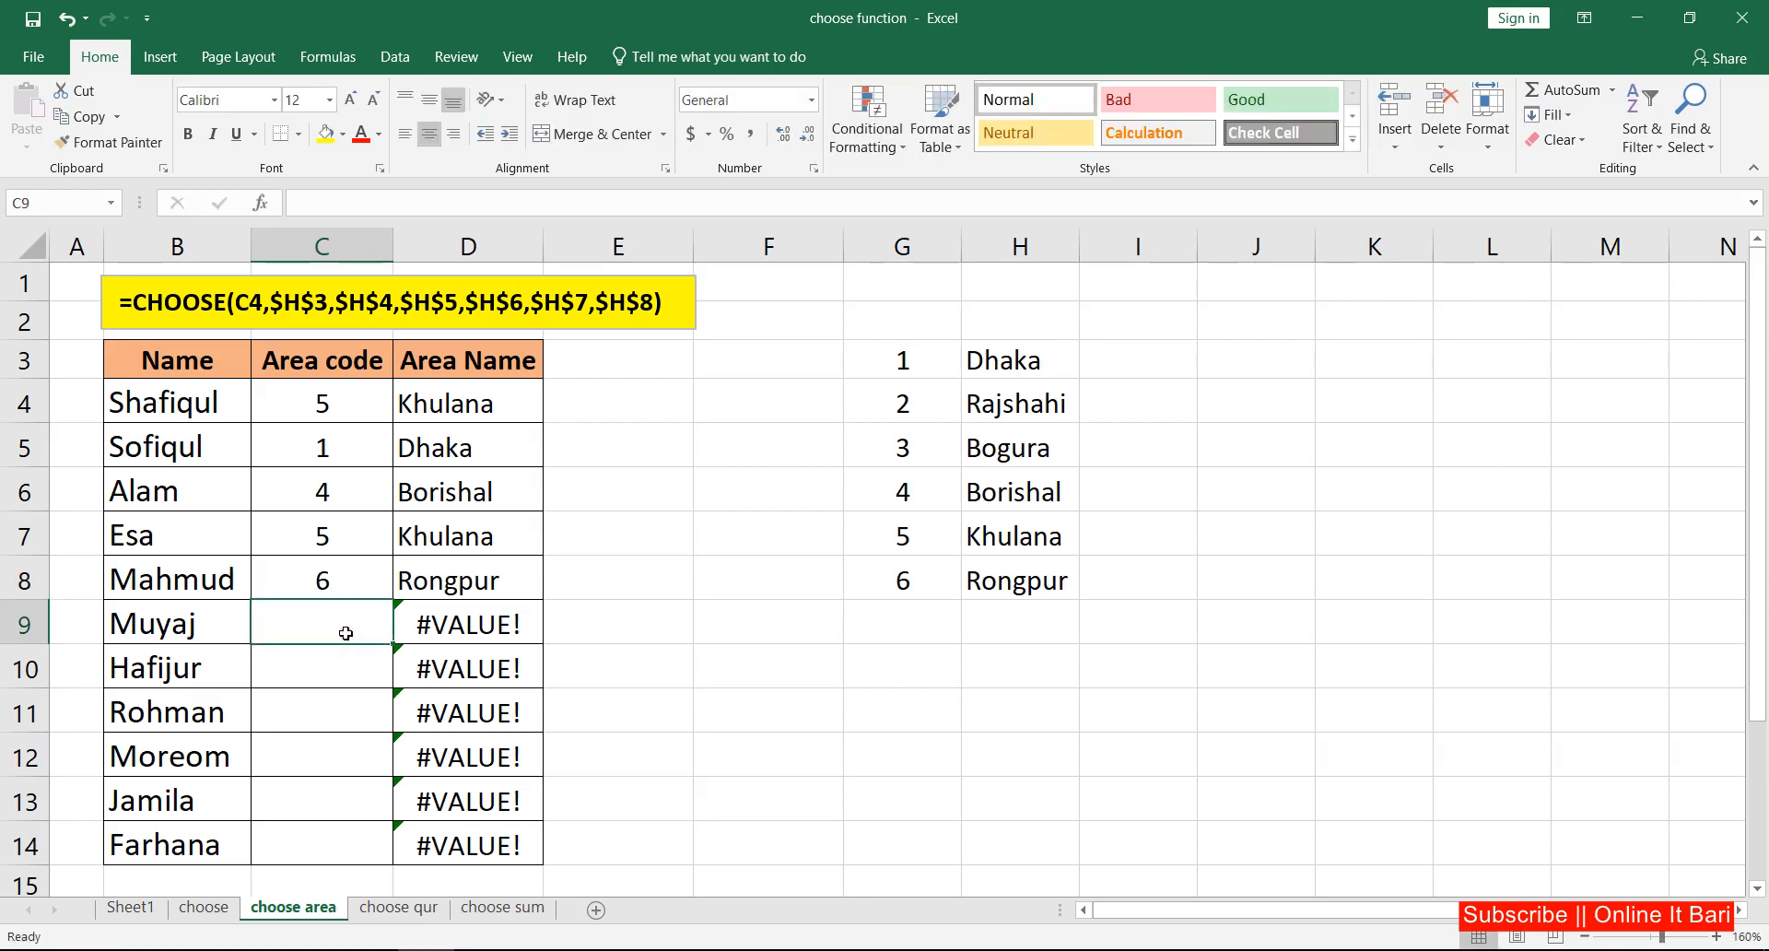
# Step: Enter area code 3 in C9 and area code 7 in C10
pyautogui.write('3')
pyautogui.press('Return')
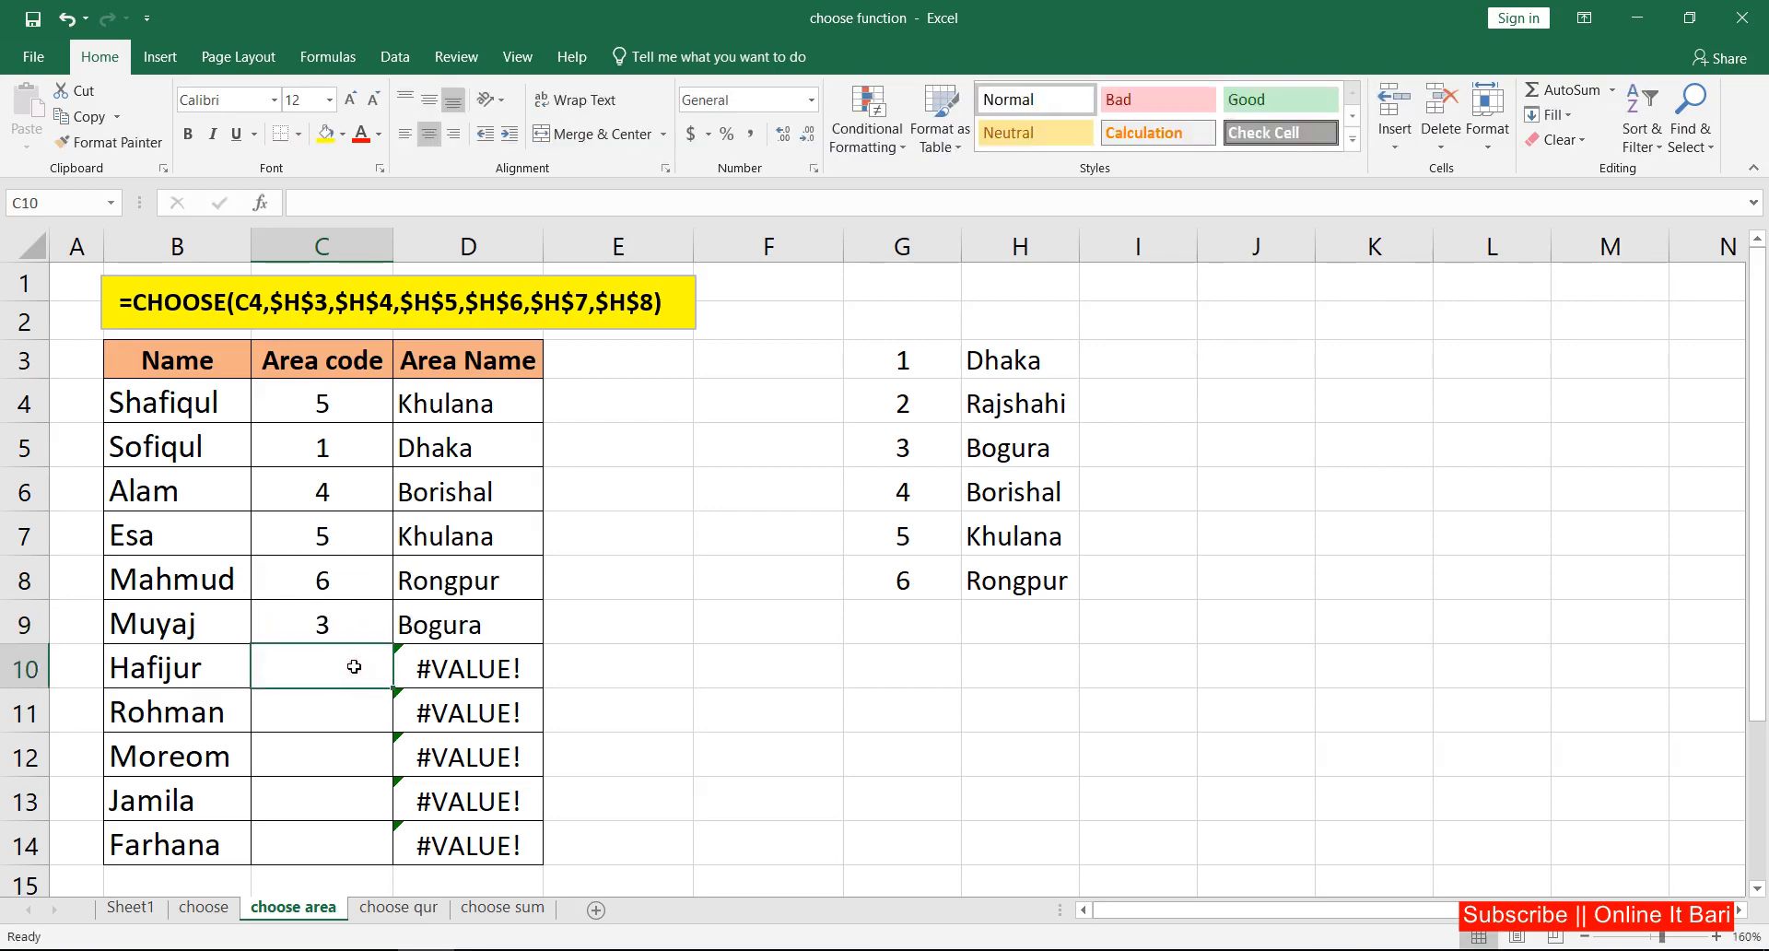
pyautogui.write('7')
pyautogui.press('Return')
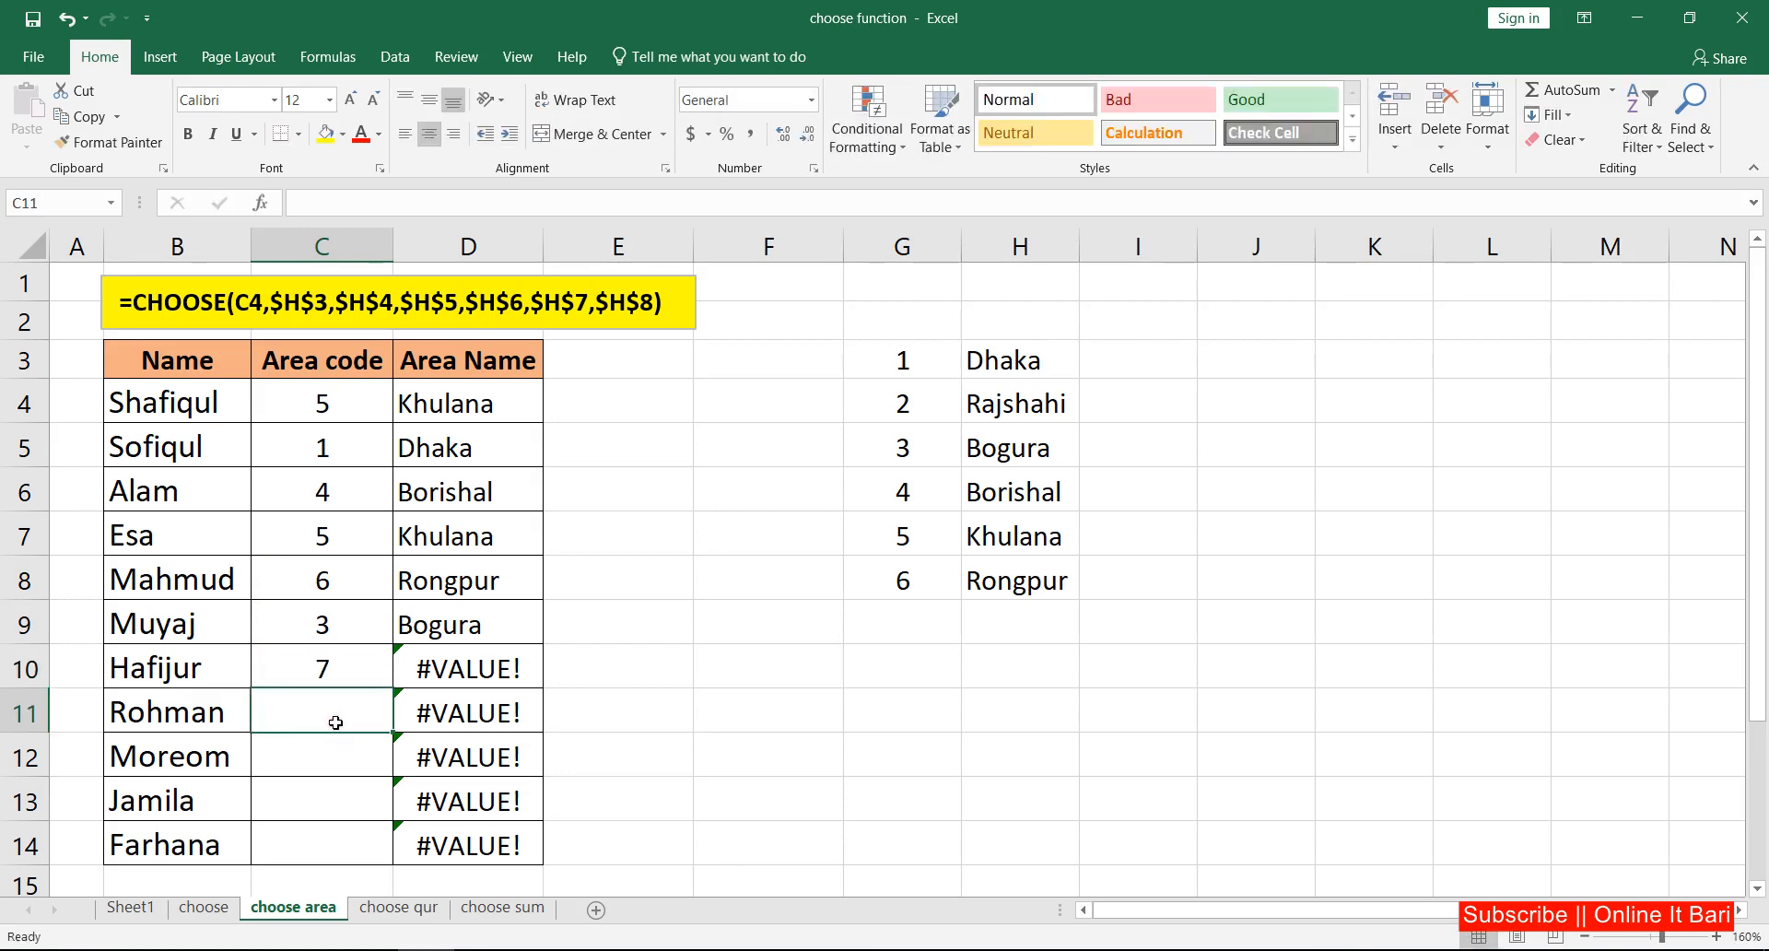
# Step: Change the area code in C10 to 5 and check the CHOOSE formula in D4
pyautogui.click(325, 670)
pyautogui.write('5')
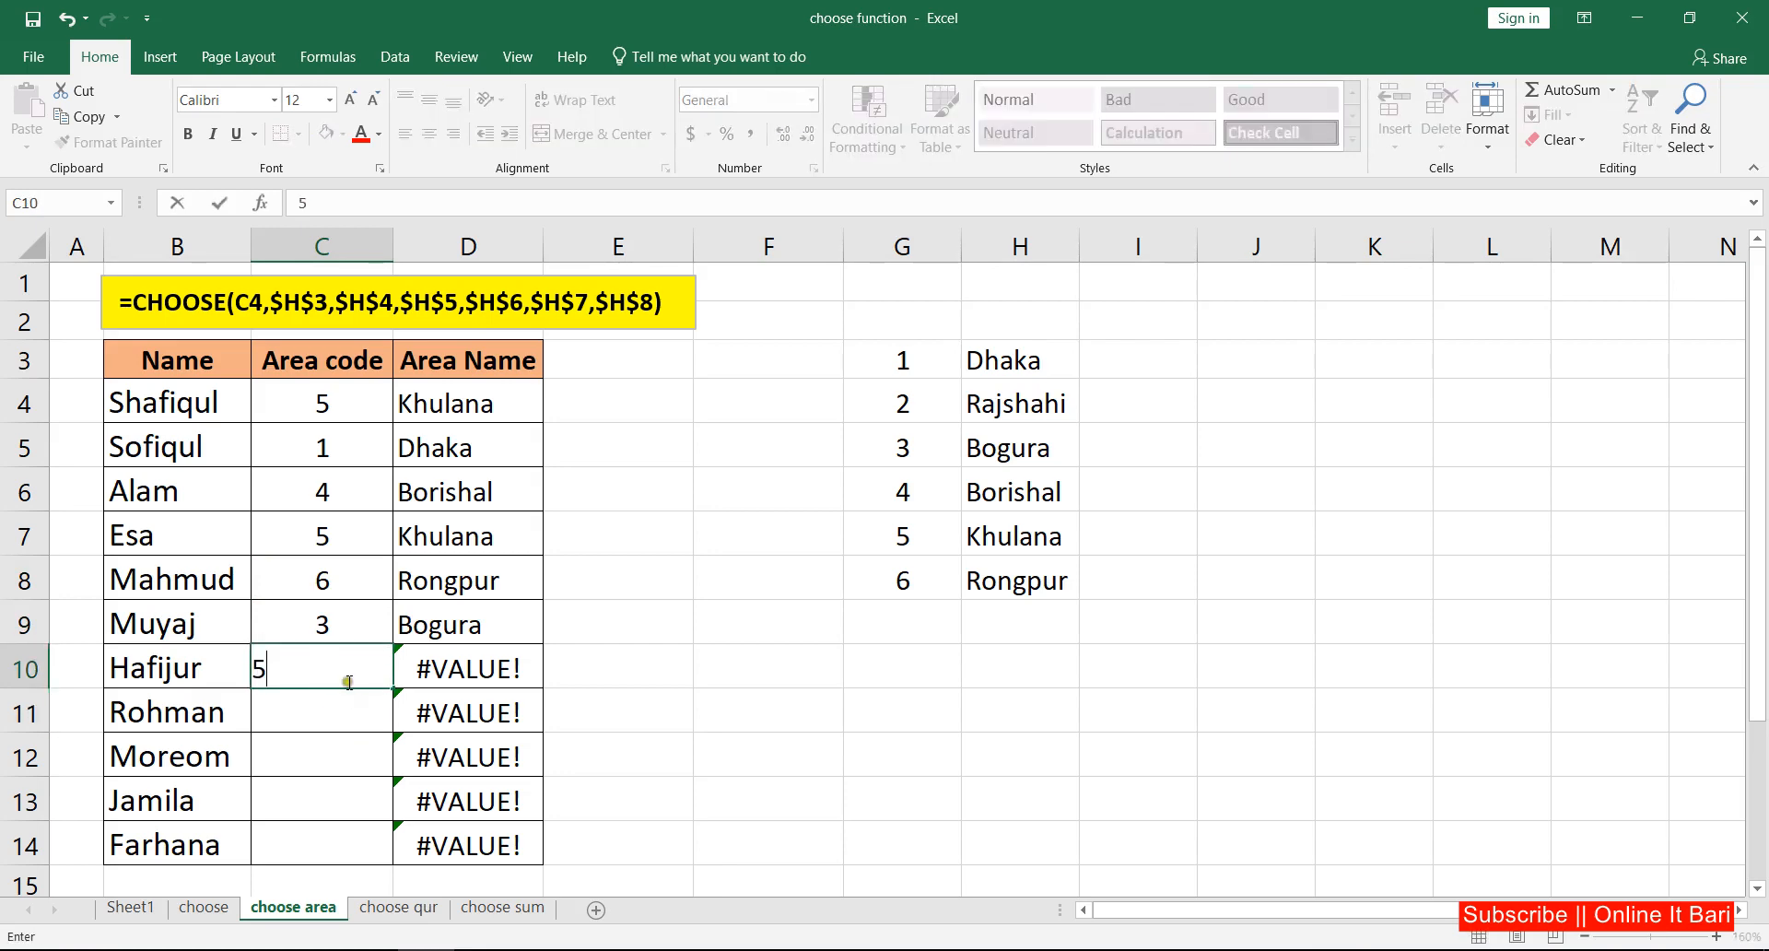
pyautogui.press('Return')
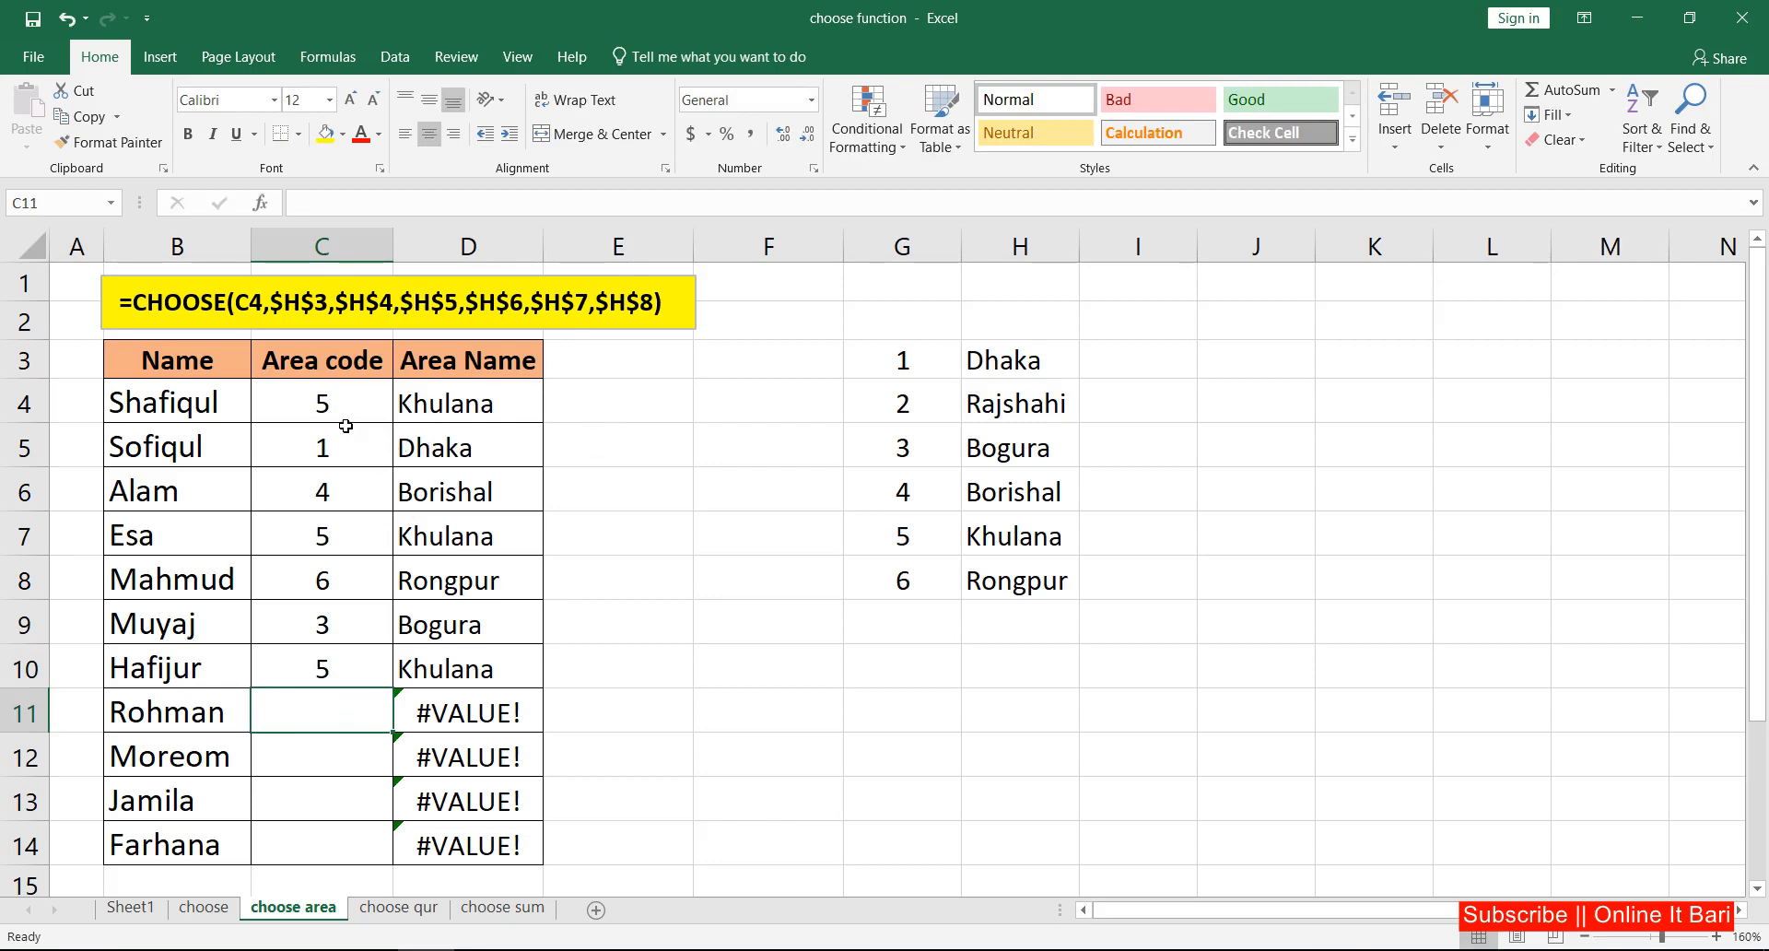
pyautogui.click(483, 406)
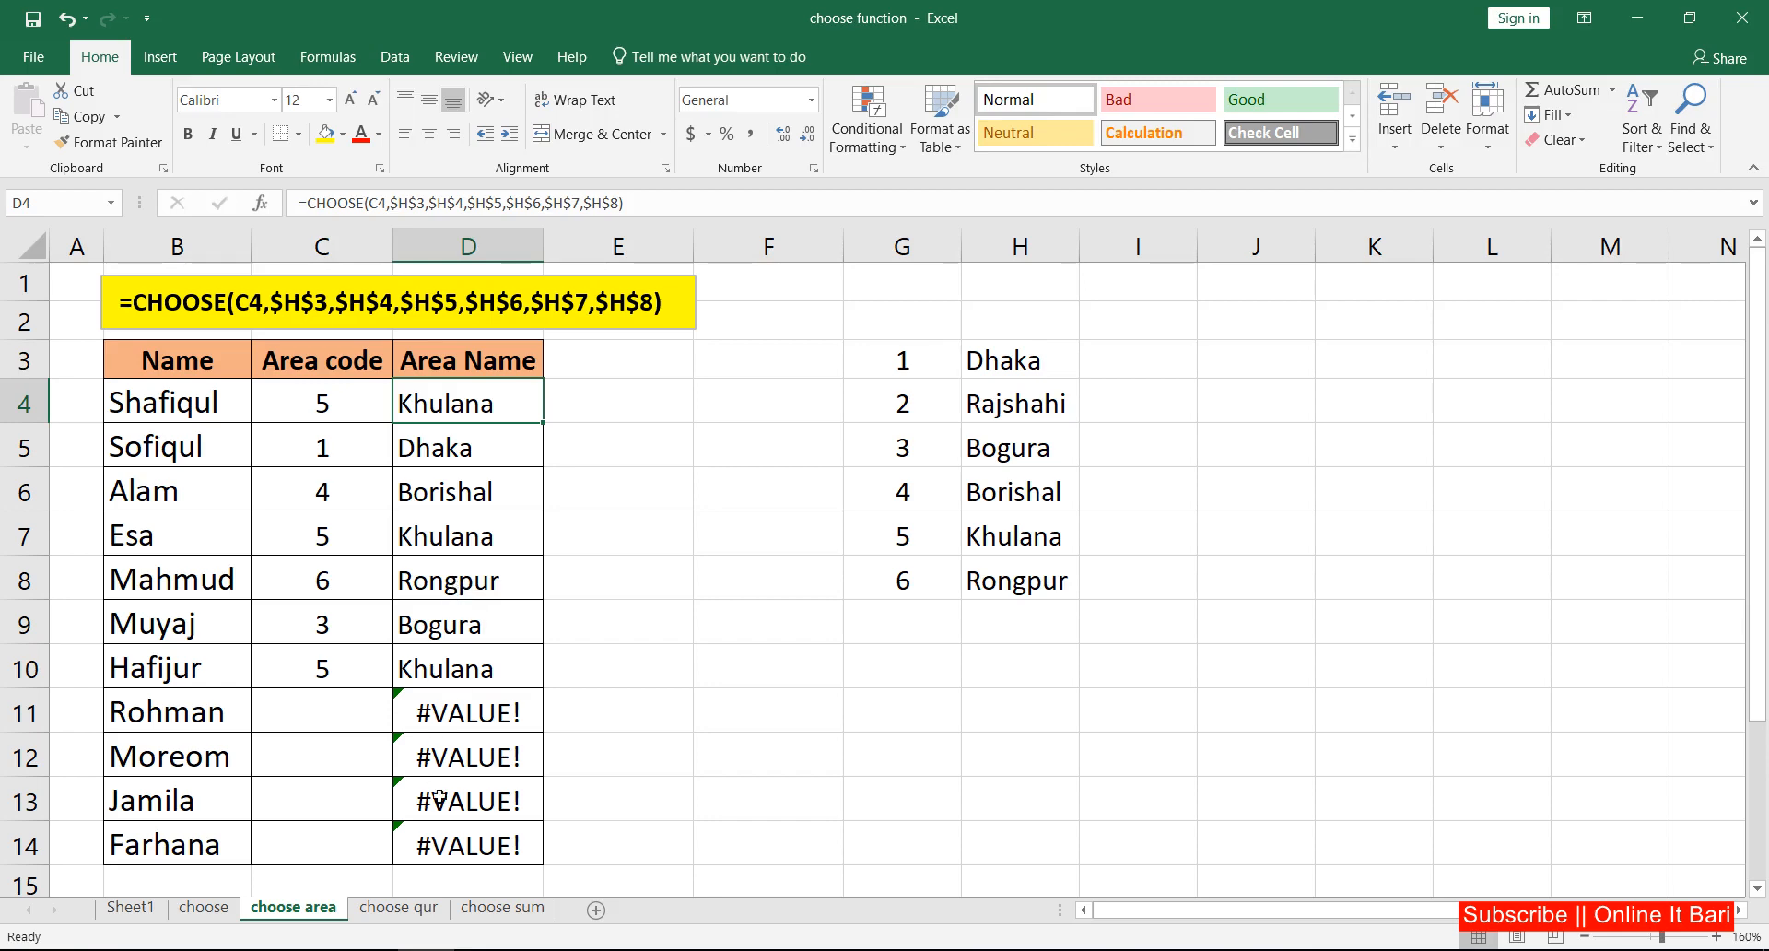
# Step: On the choose qur sheet, clear the Quarter values in D4:D14 and the Month values in C4:C14
pyautogui.click(417, 908)
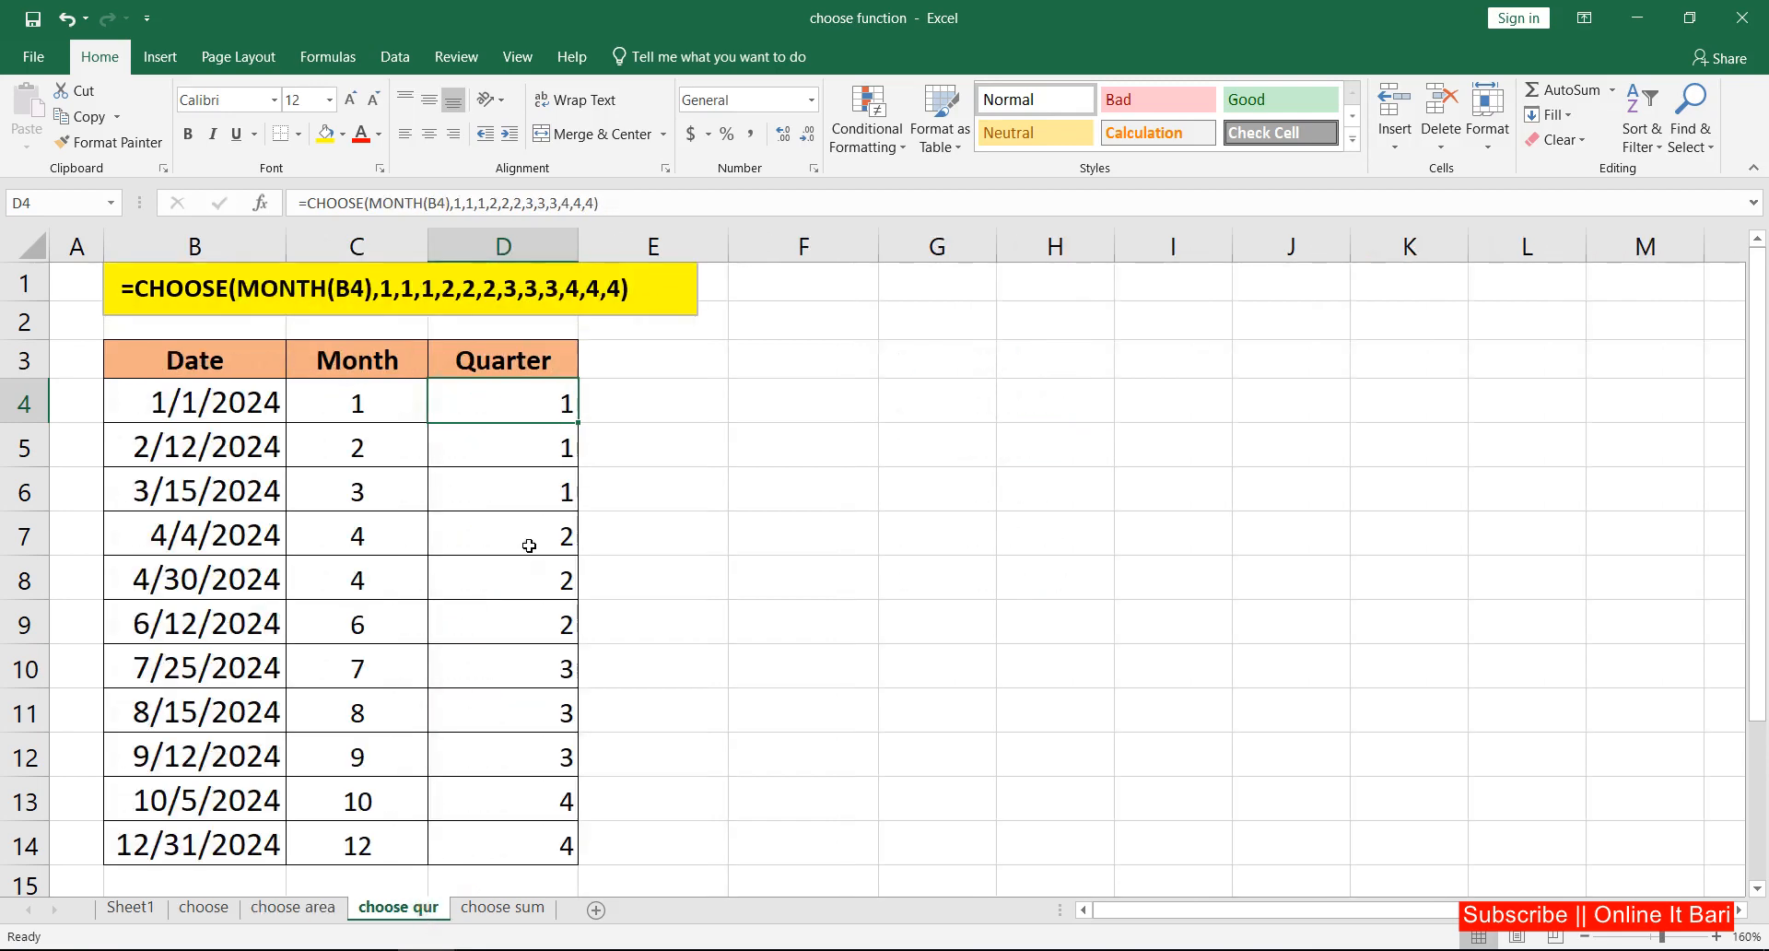
pyautogui.moveTo(534, 394); pyautogui.dragTo(541, 841)
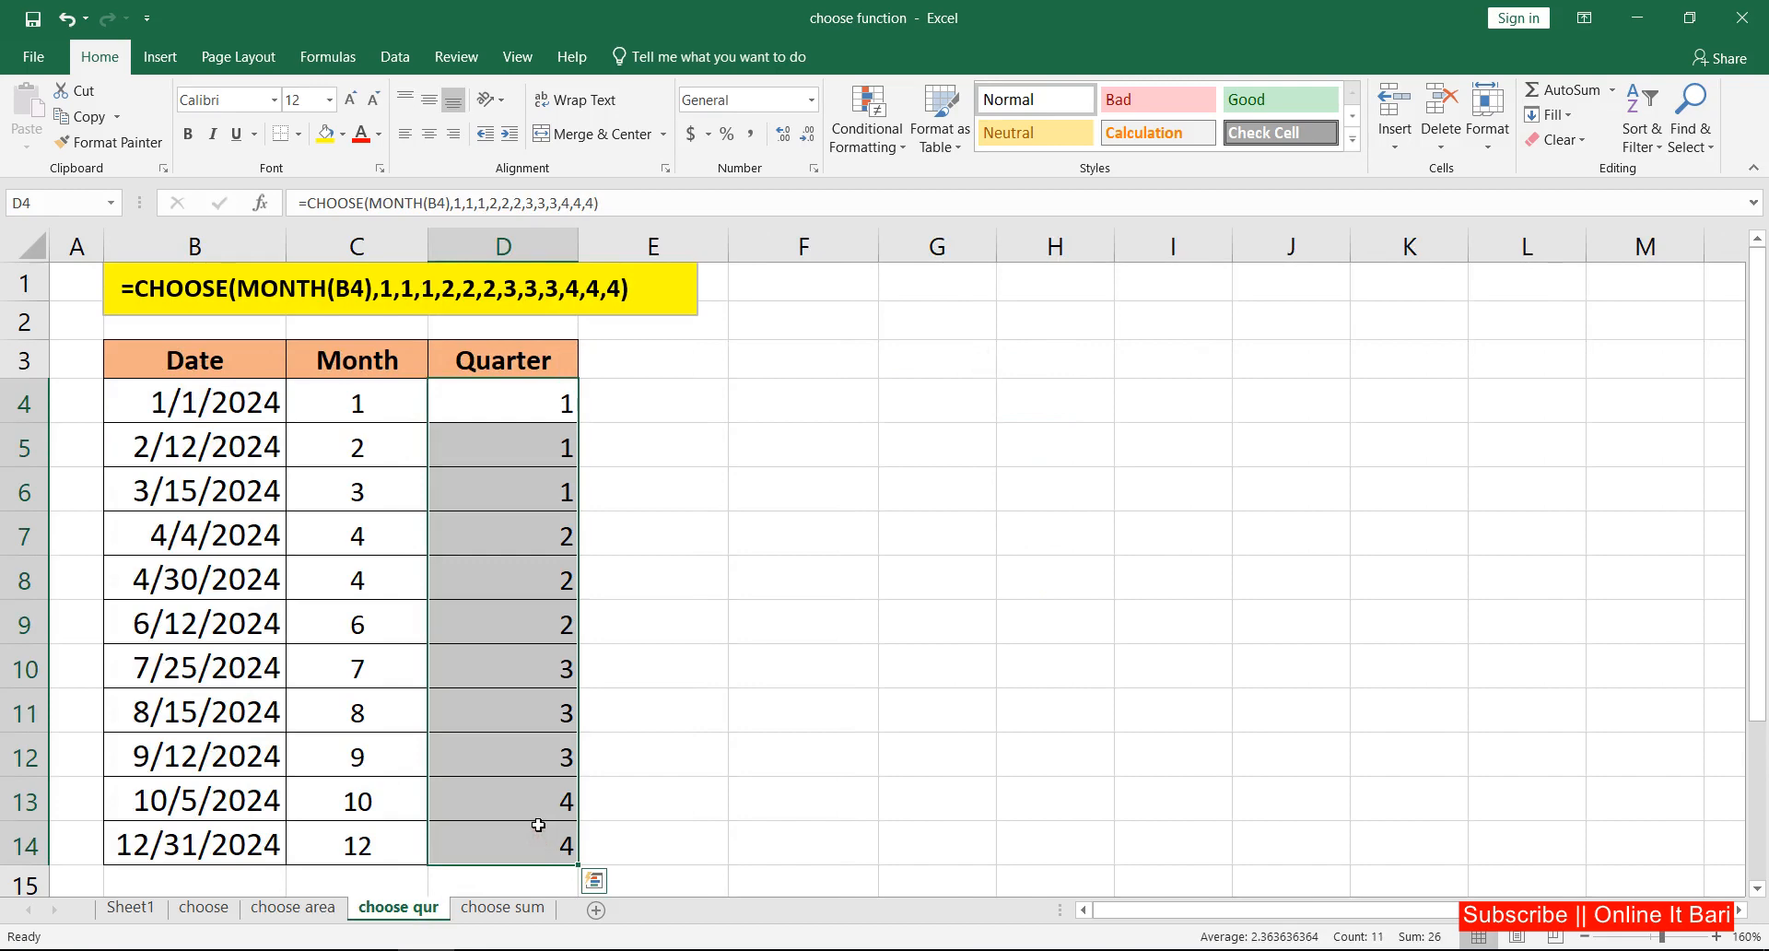
pyautogui.press('Delete')
pyautogui.click(470, 497)
pyautogui.click(222, 404)
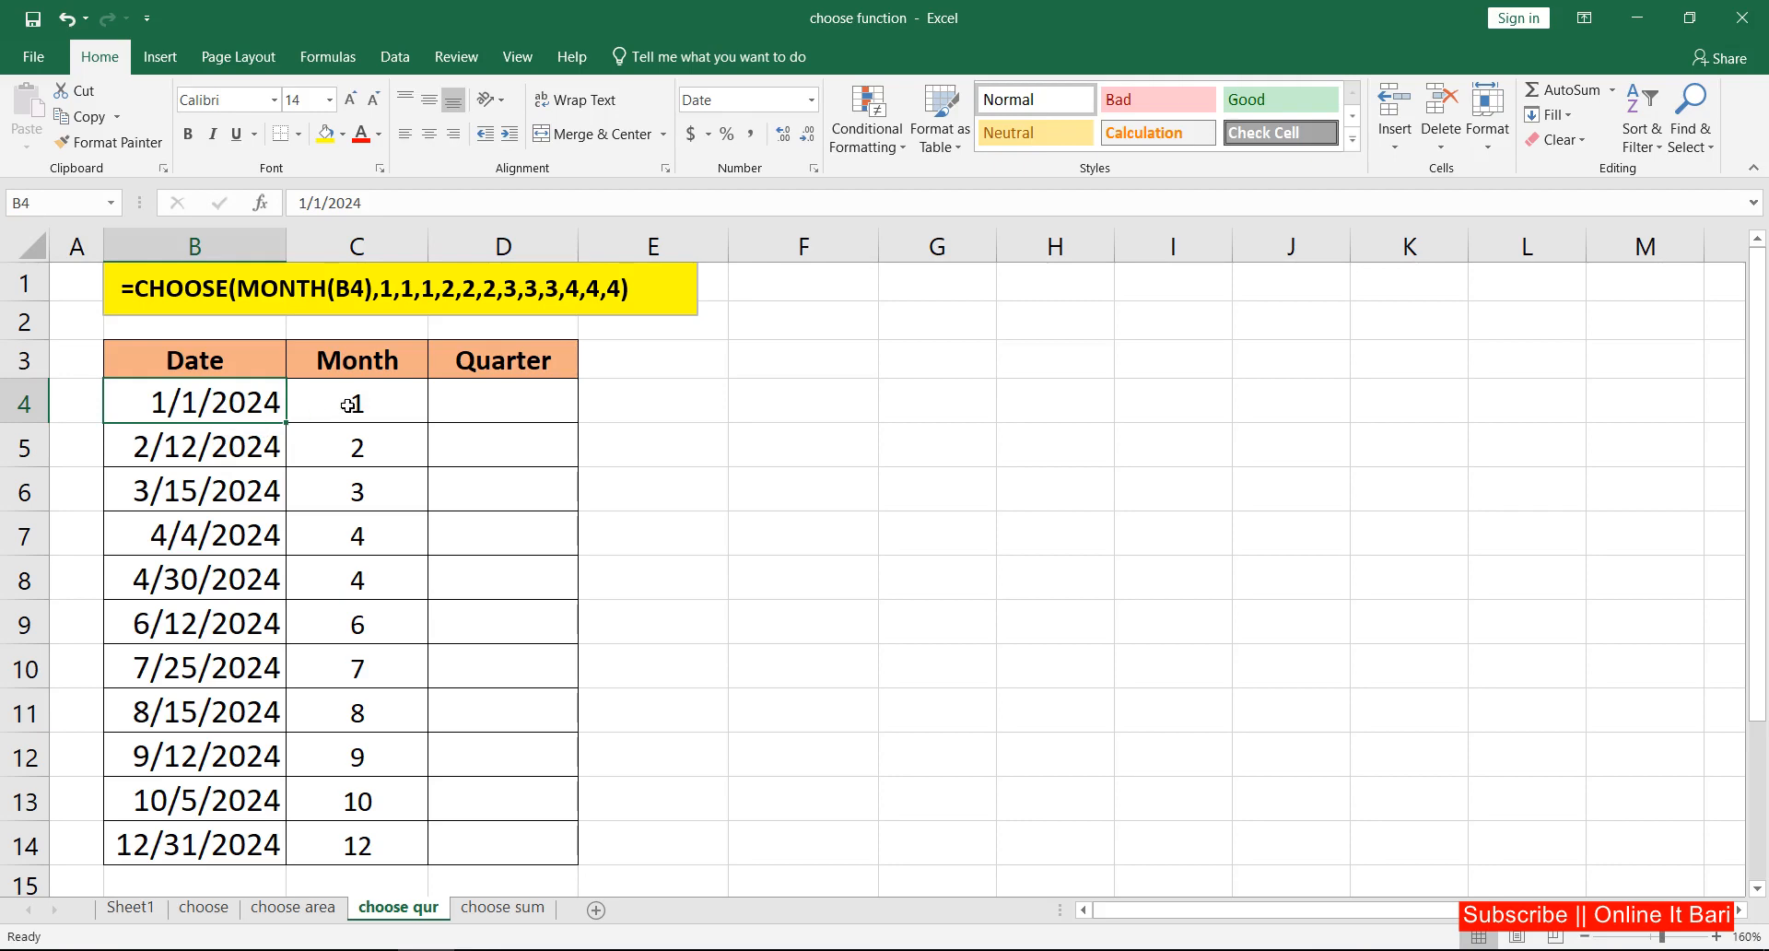
pyautogui.moveTo(359, 403); pyautogui.dragTo(376, 822)
pyautogui.press('Delete')
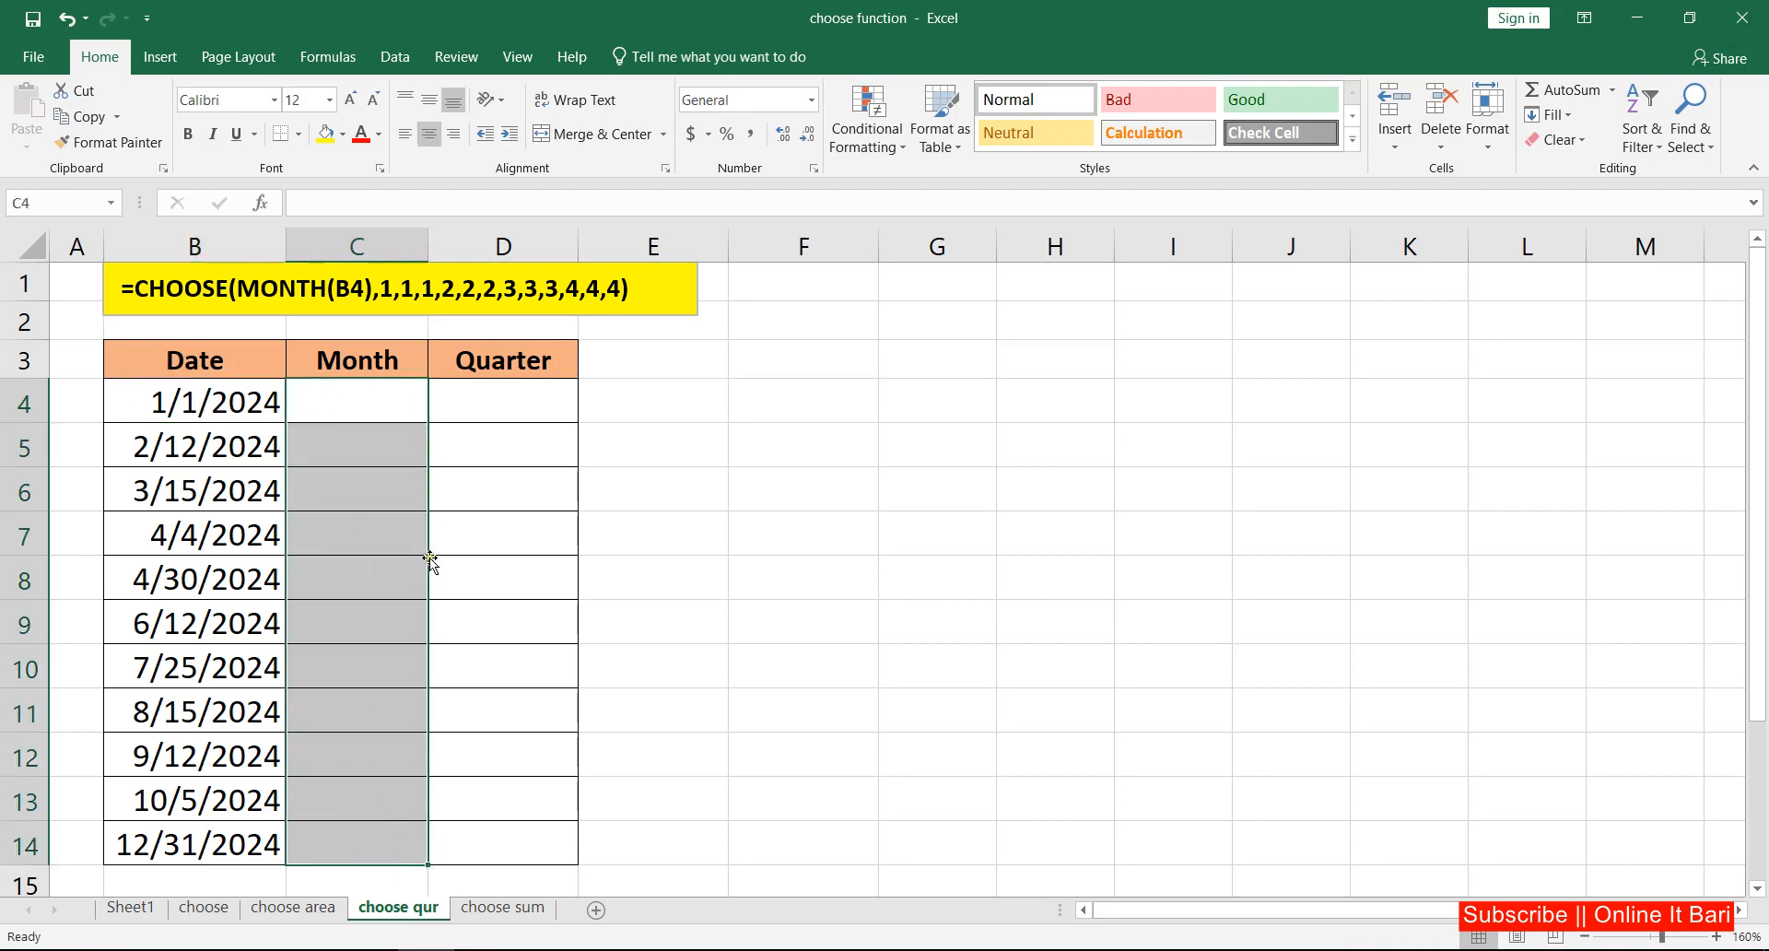
# Step: Enter =MONTH(B4) in C4 and fill the formula down through C14
pyautogui.click(369, 399)
pyautogui.write('=')
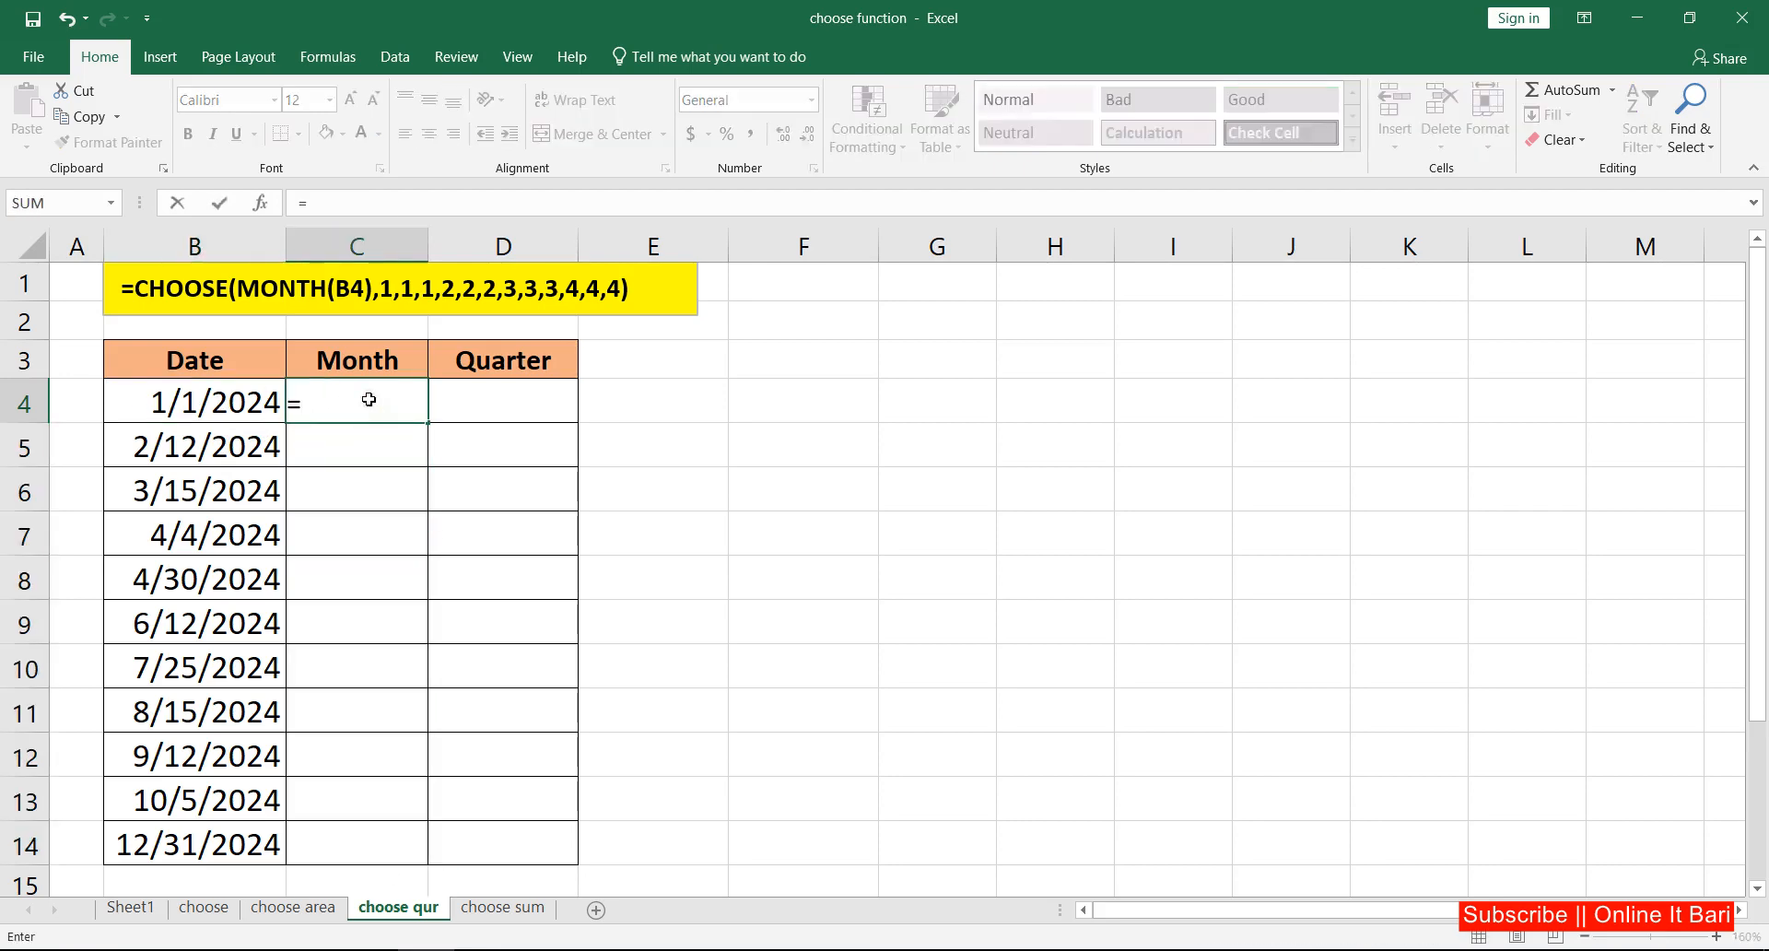
pyautogui.write('month')
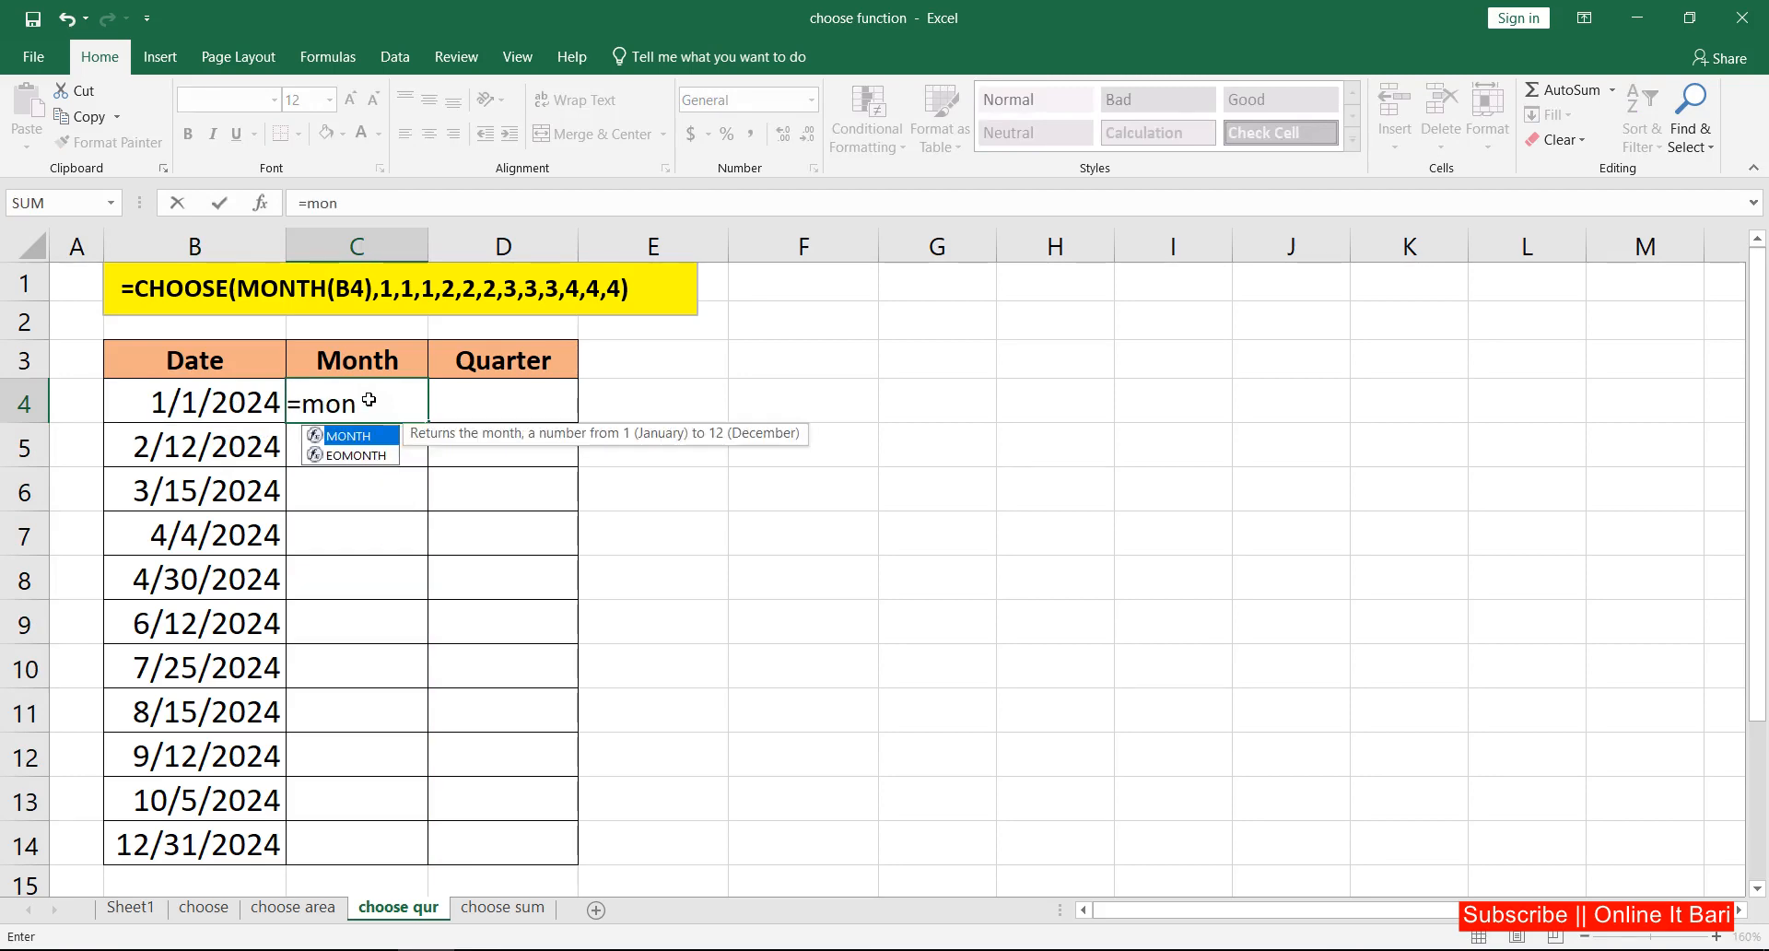
pyautogui.press('Tab')
pyautogui.click(203, 403)
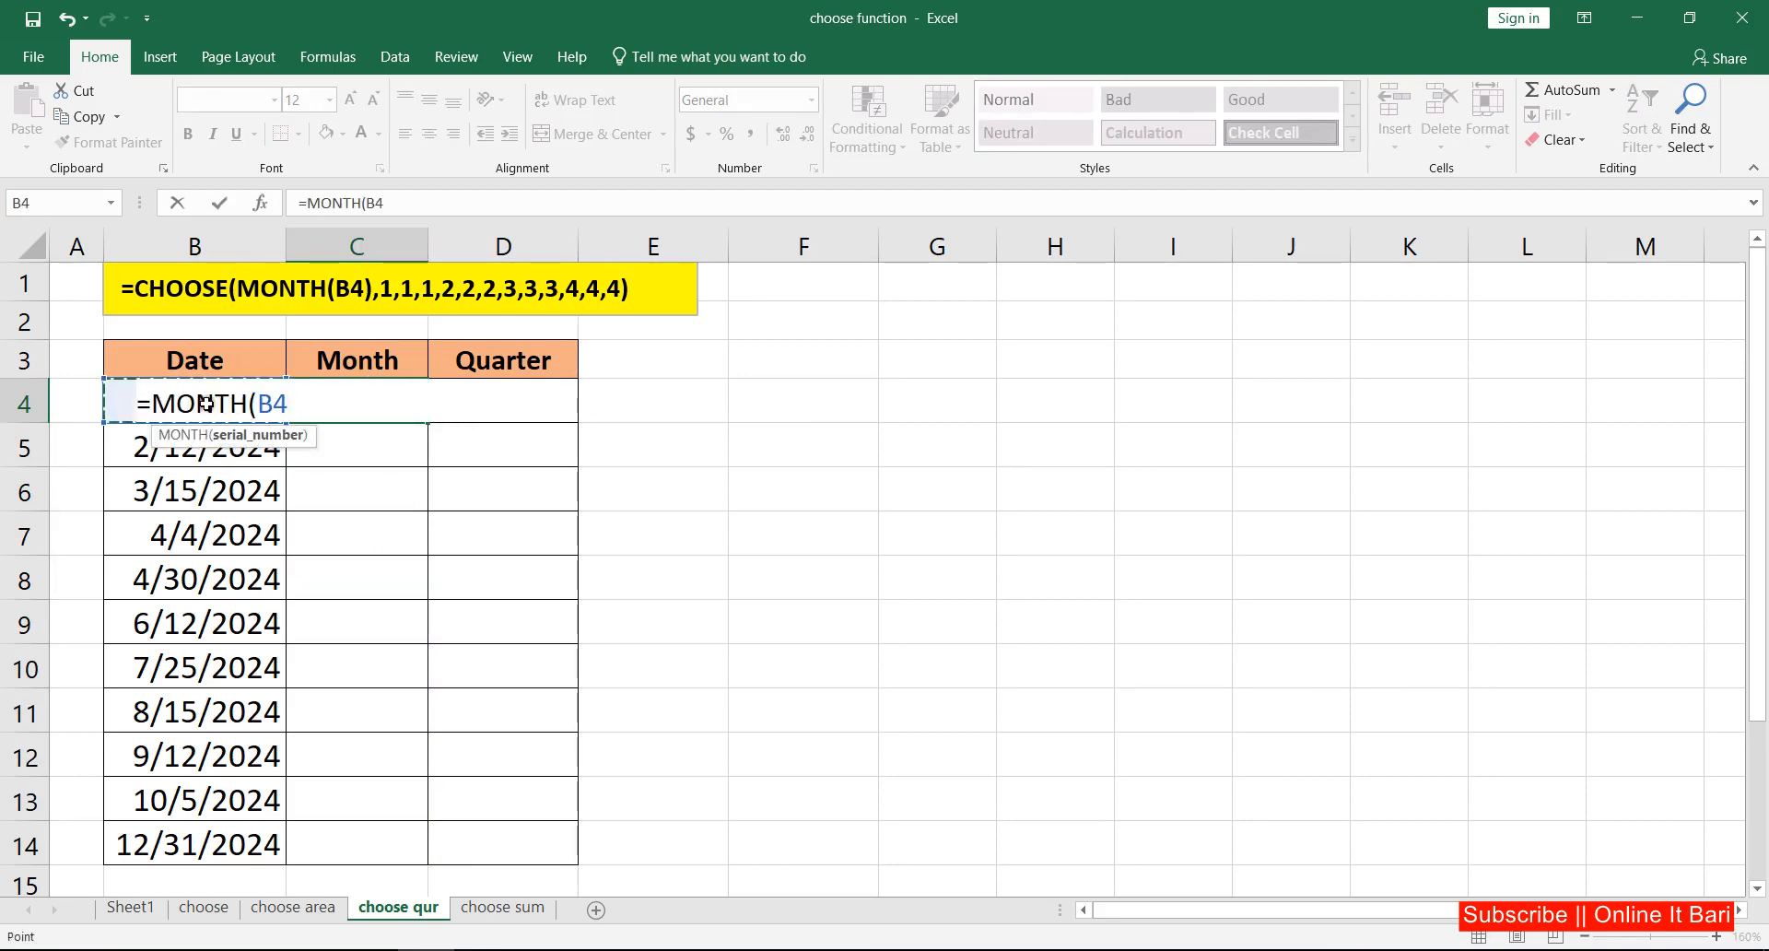
pyautogui.click(220, 202)
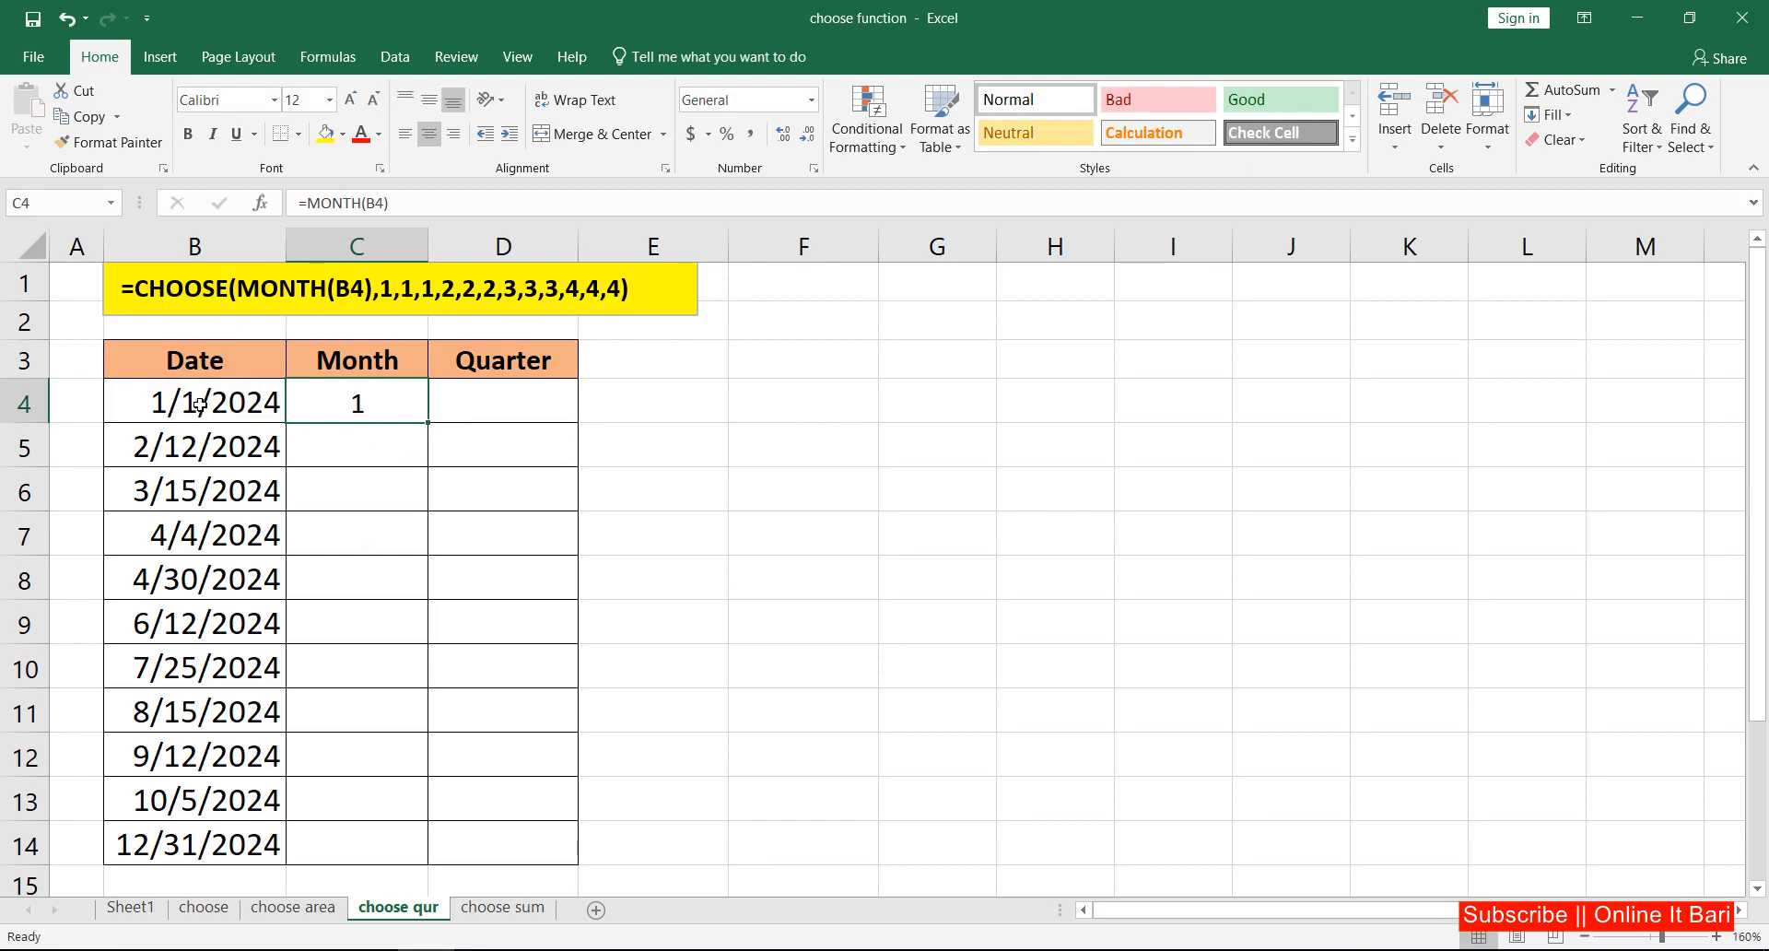
pyautogui.doubleClick(428, 422)
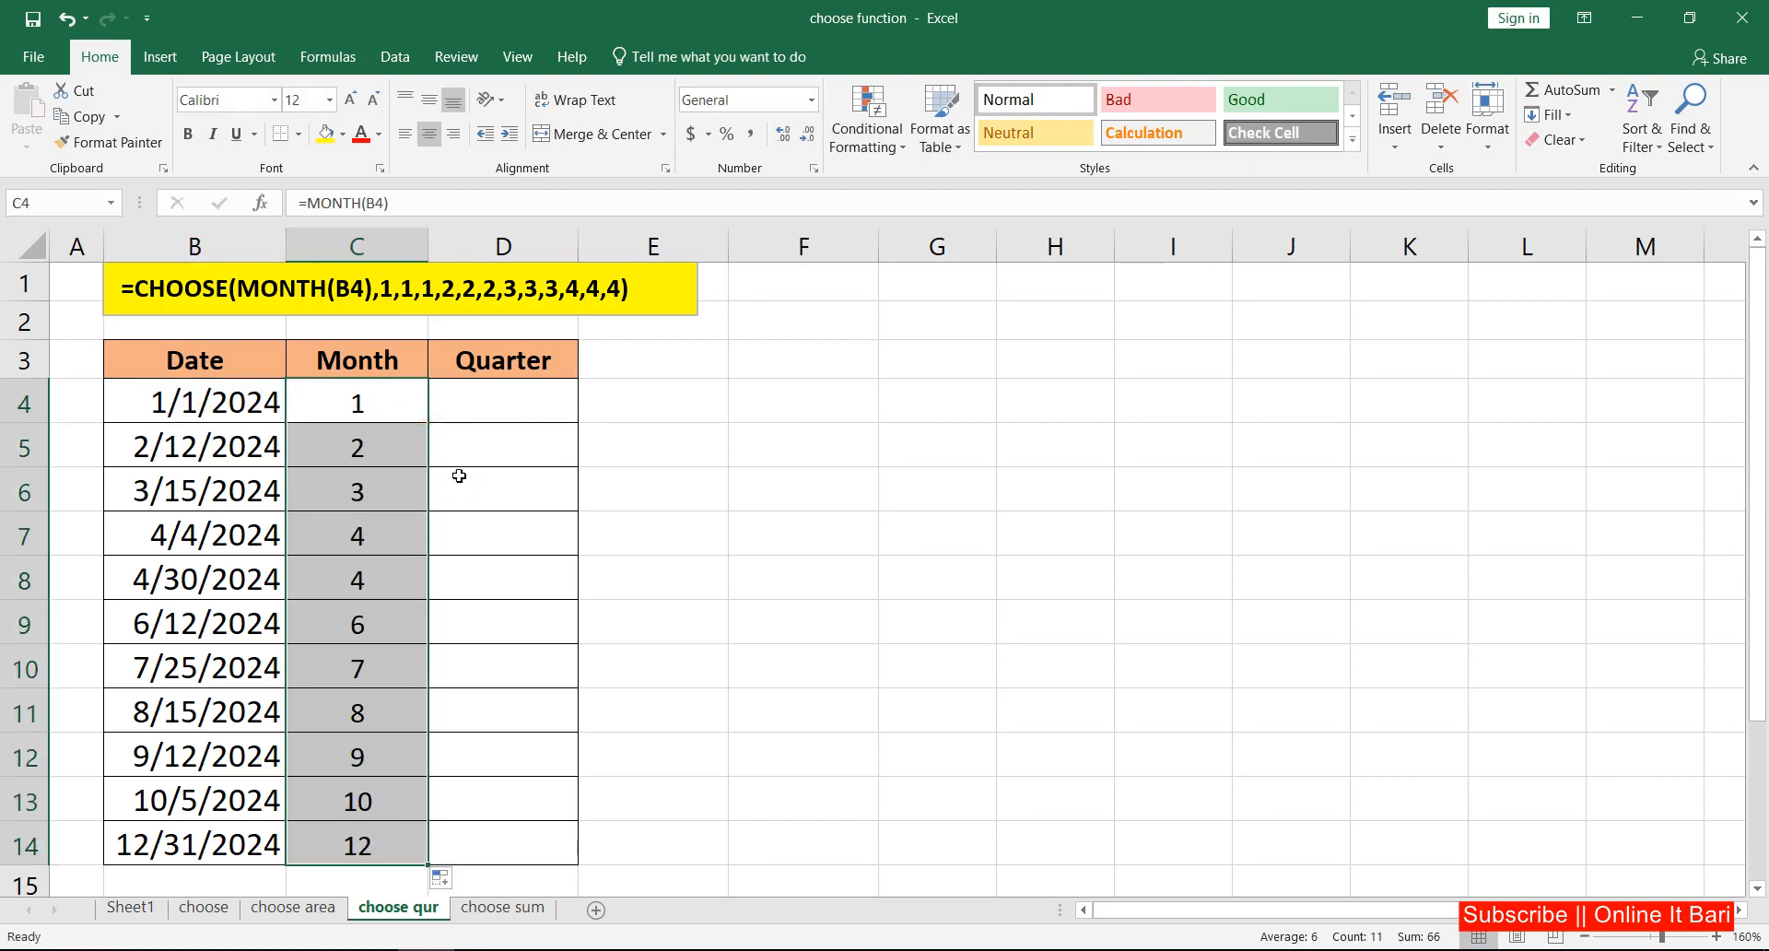
pyautogui.click(392, 412)
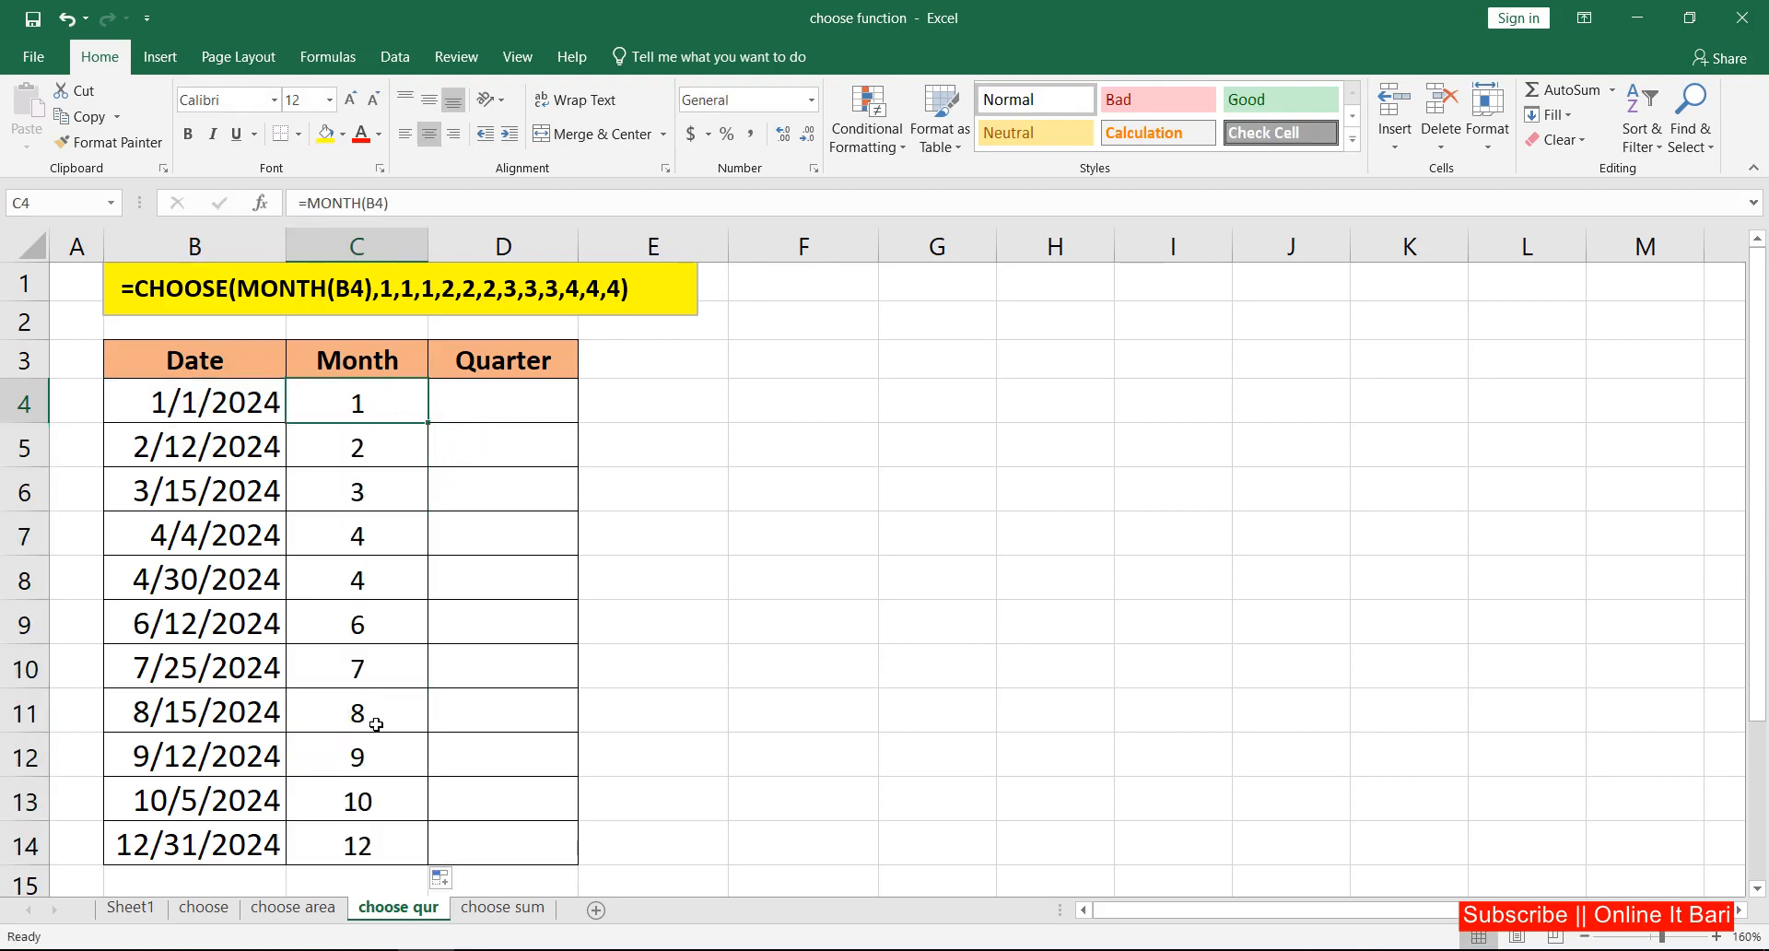
pyautogui.doubleClick(426, 422)
# Step: Begin a CHOOSE formula in D4 with MONTH(B4) as its index number
pyautogui.click(534, 411)
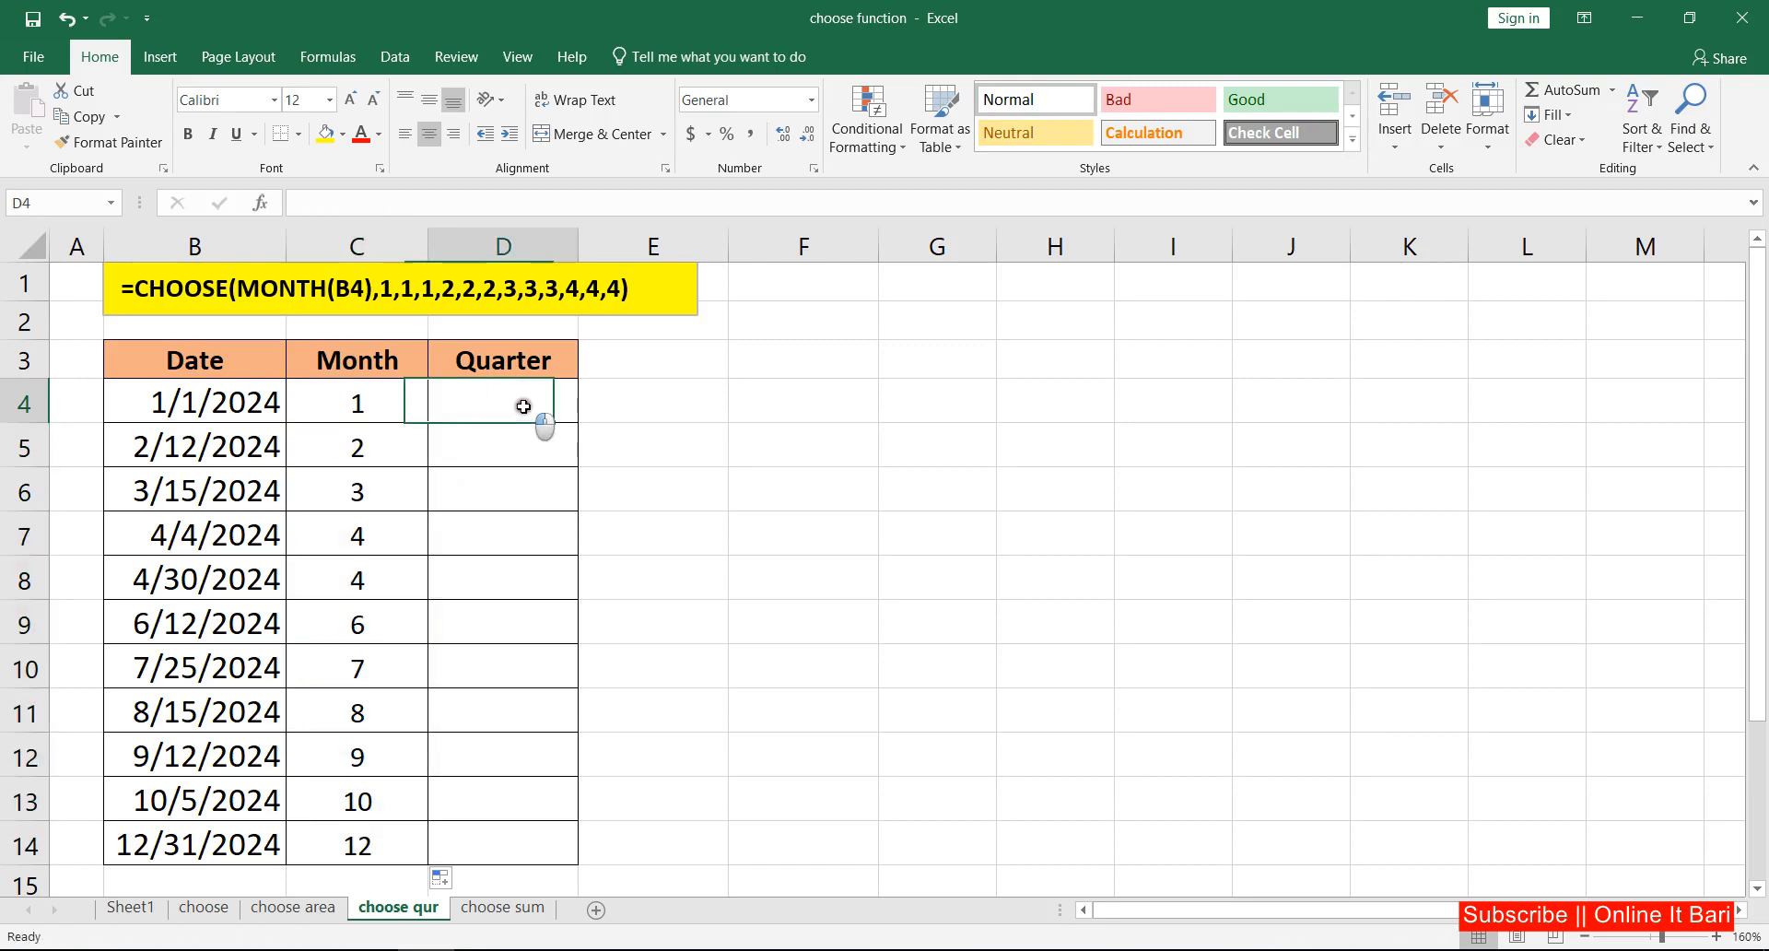
pyautogui.click(360, 408)
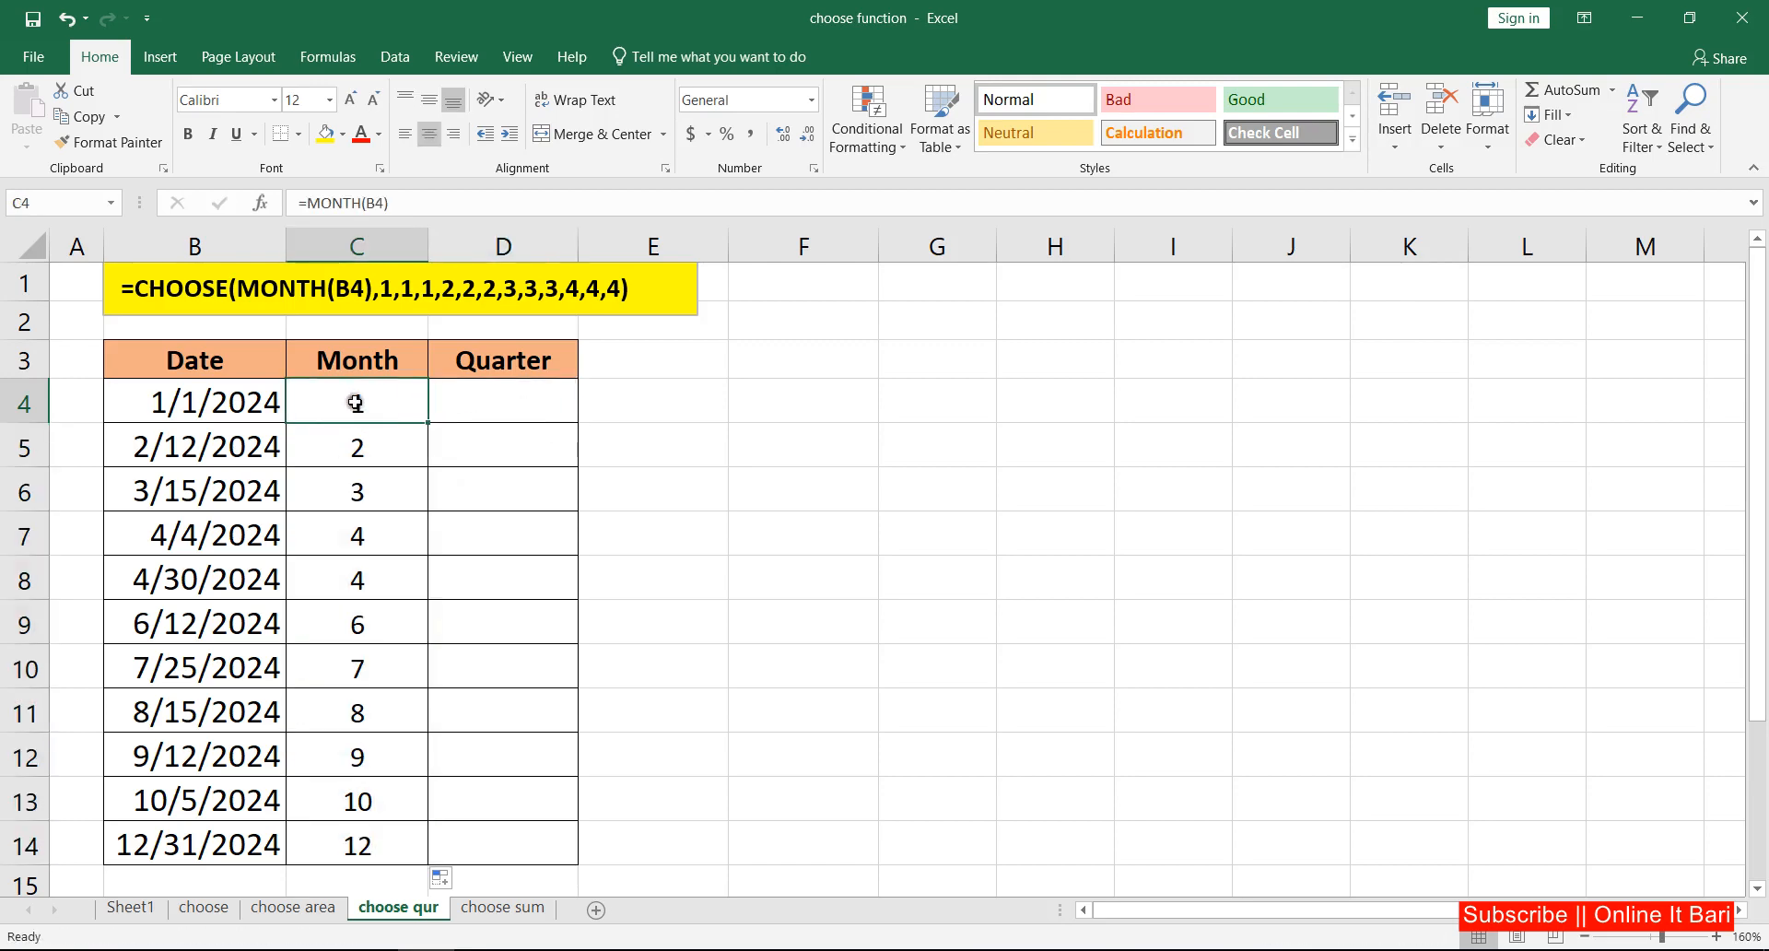
pyautogui.click(489, 410)
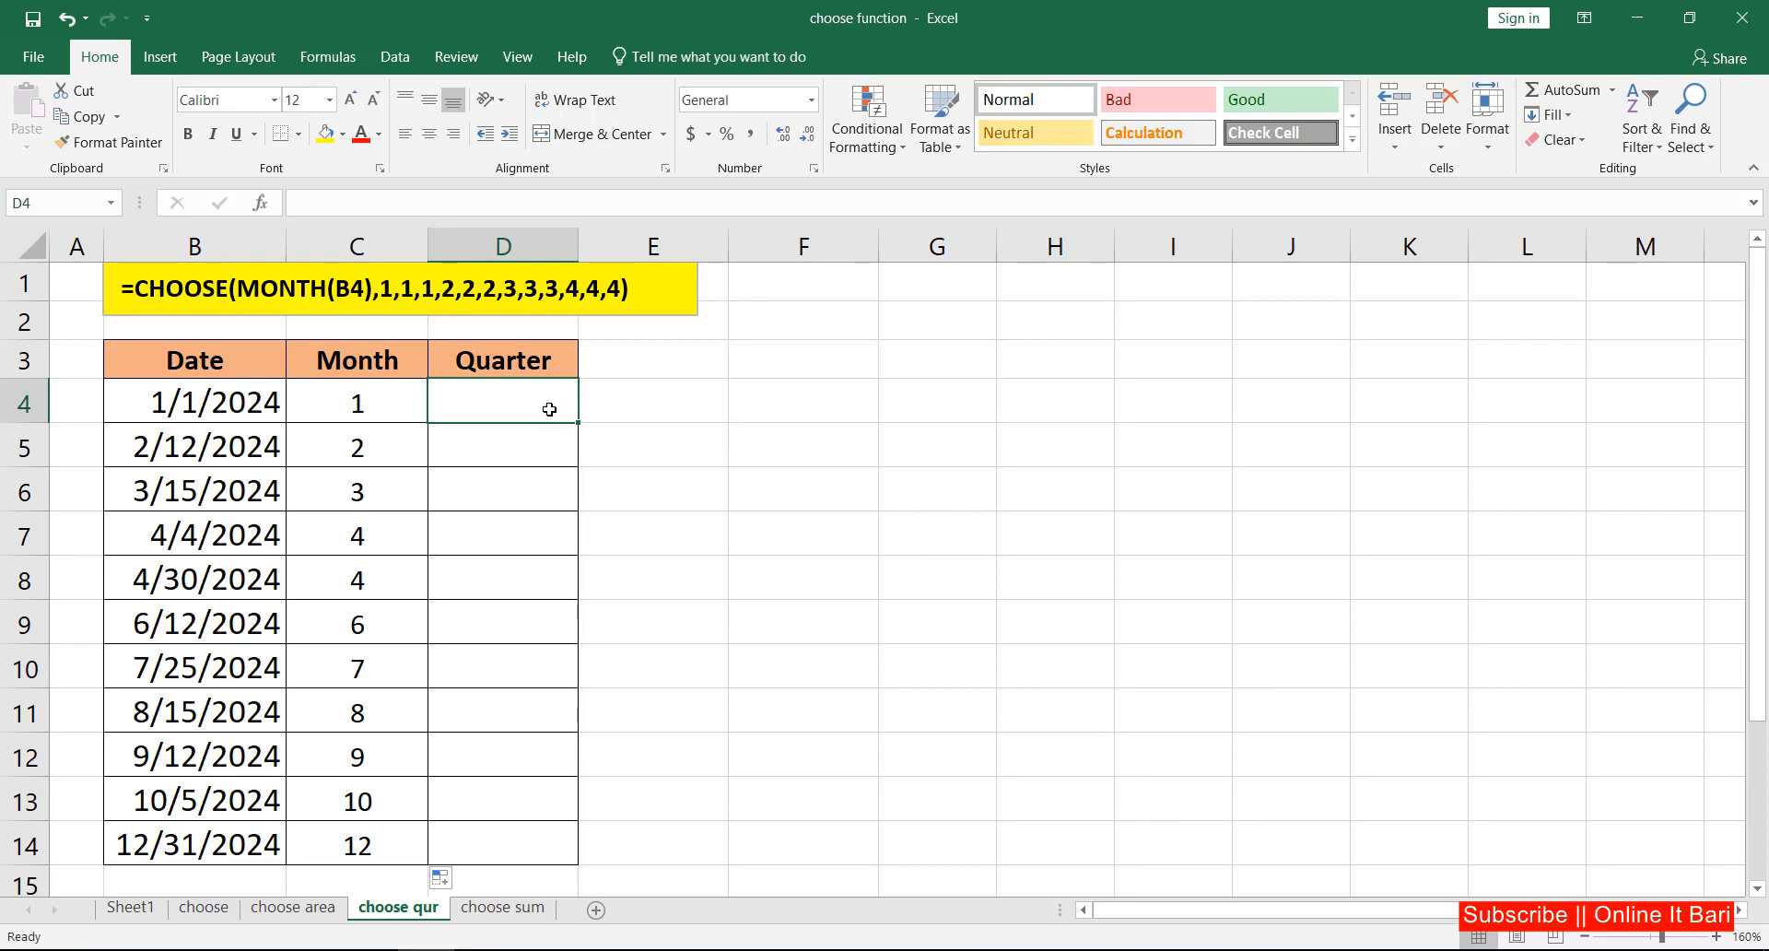
pyautogui.write('=')
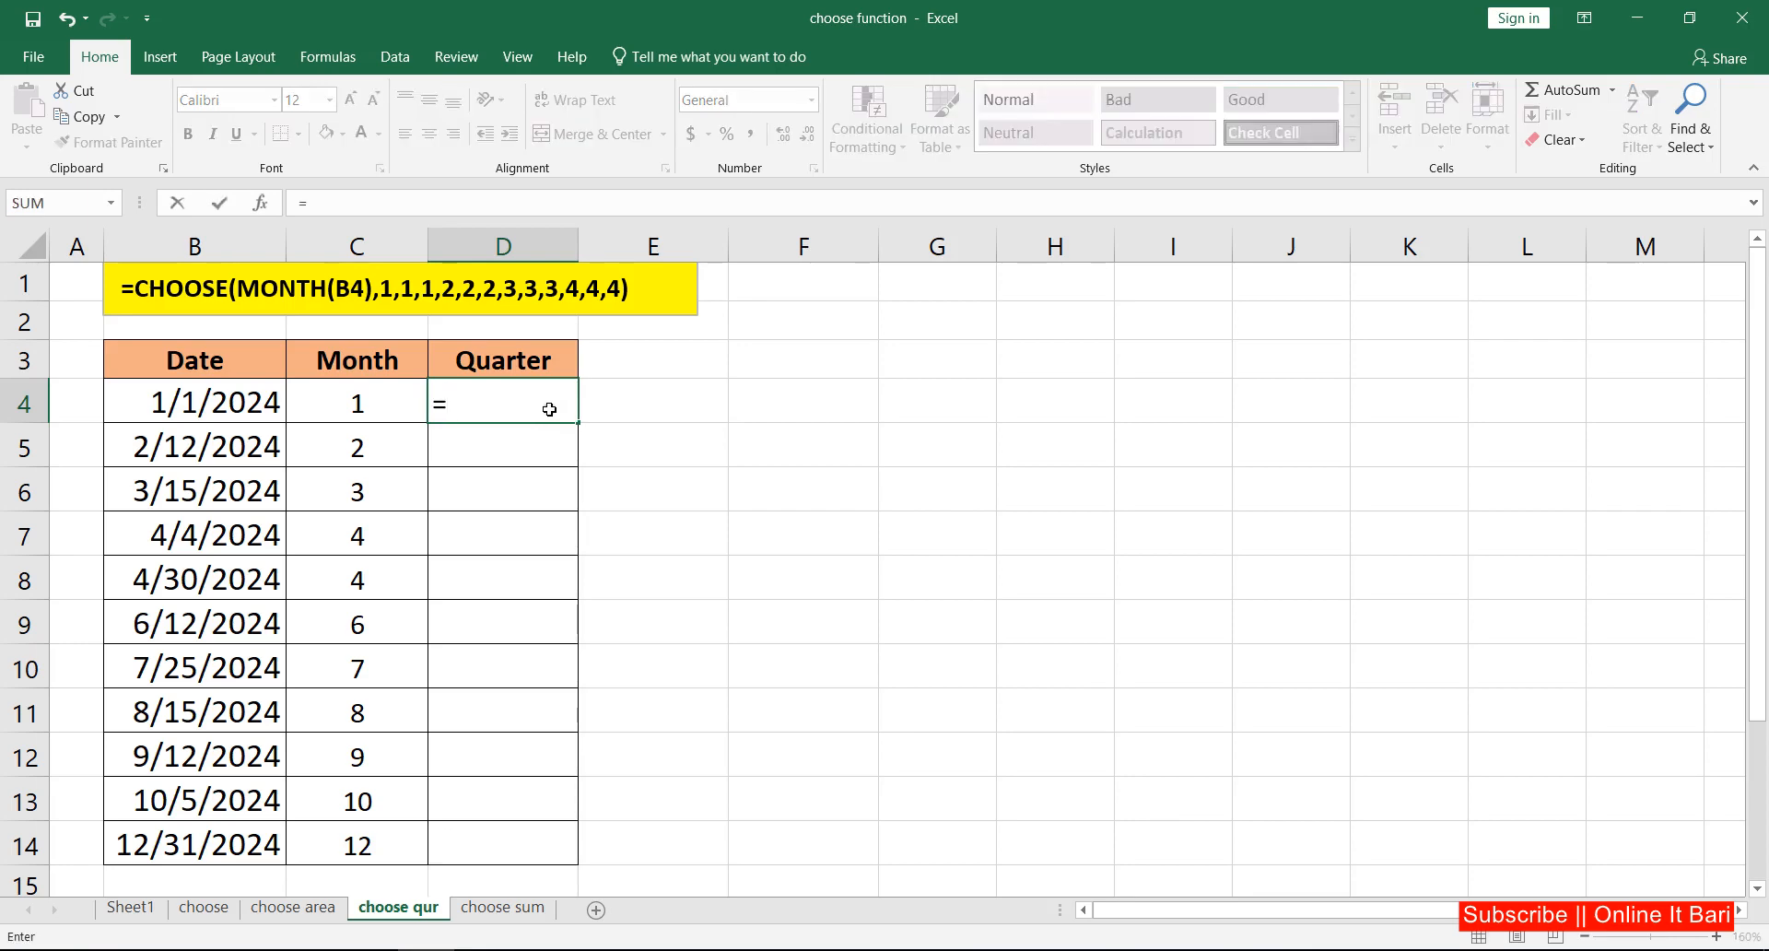
pyautogui.write('choo')
pyautogui.press('Tab')
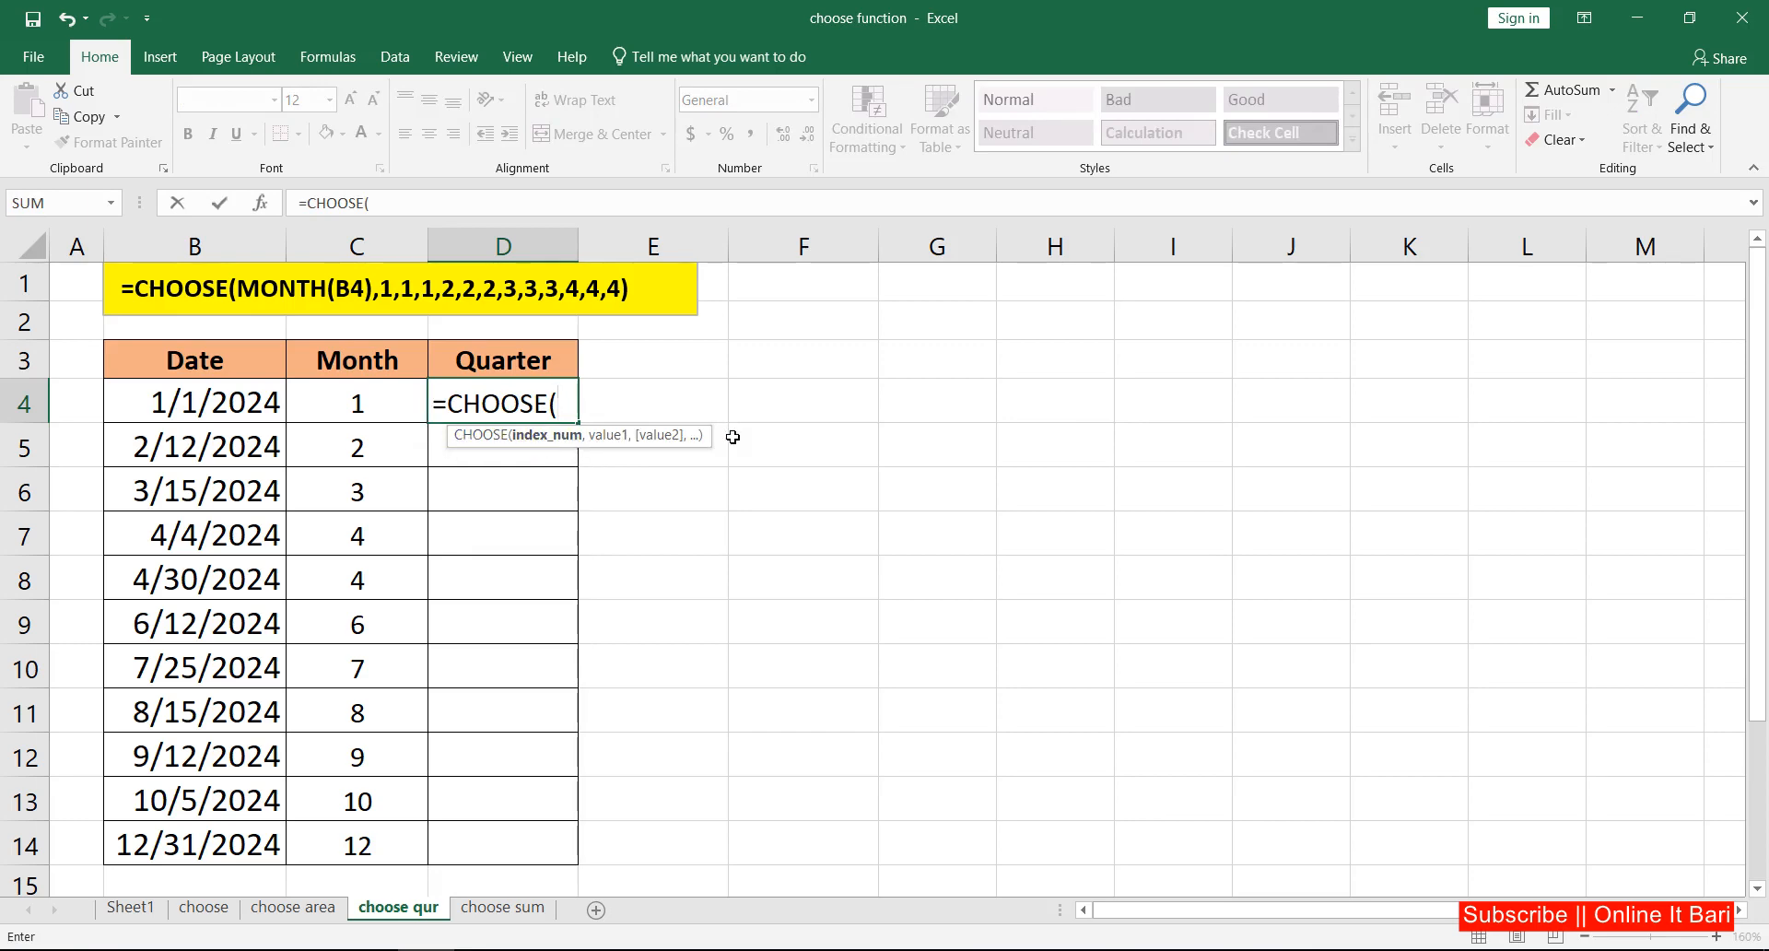
pyautogui.write('mon')
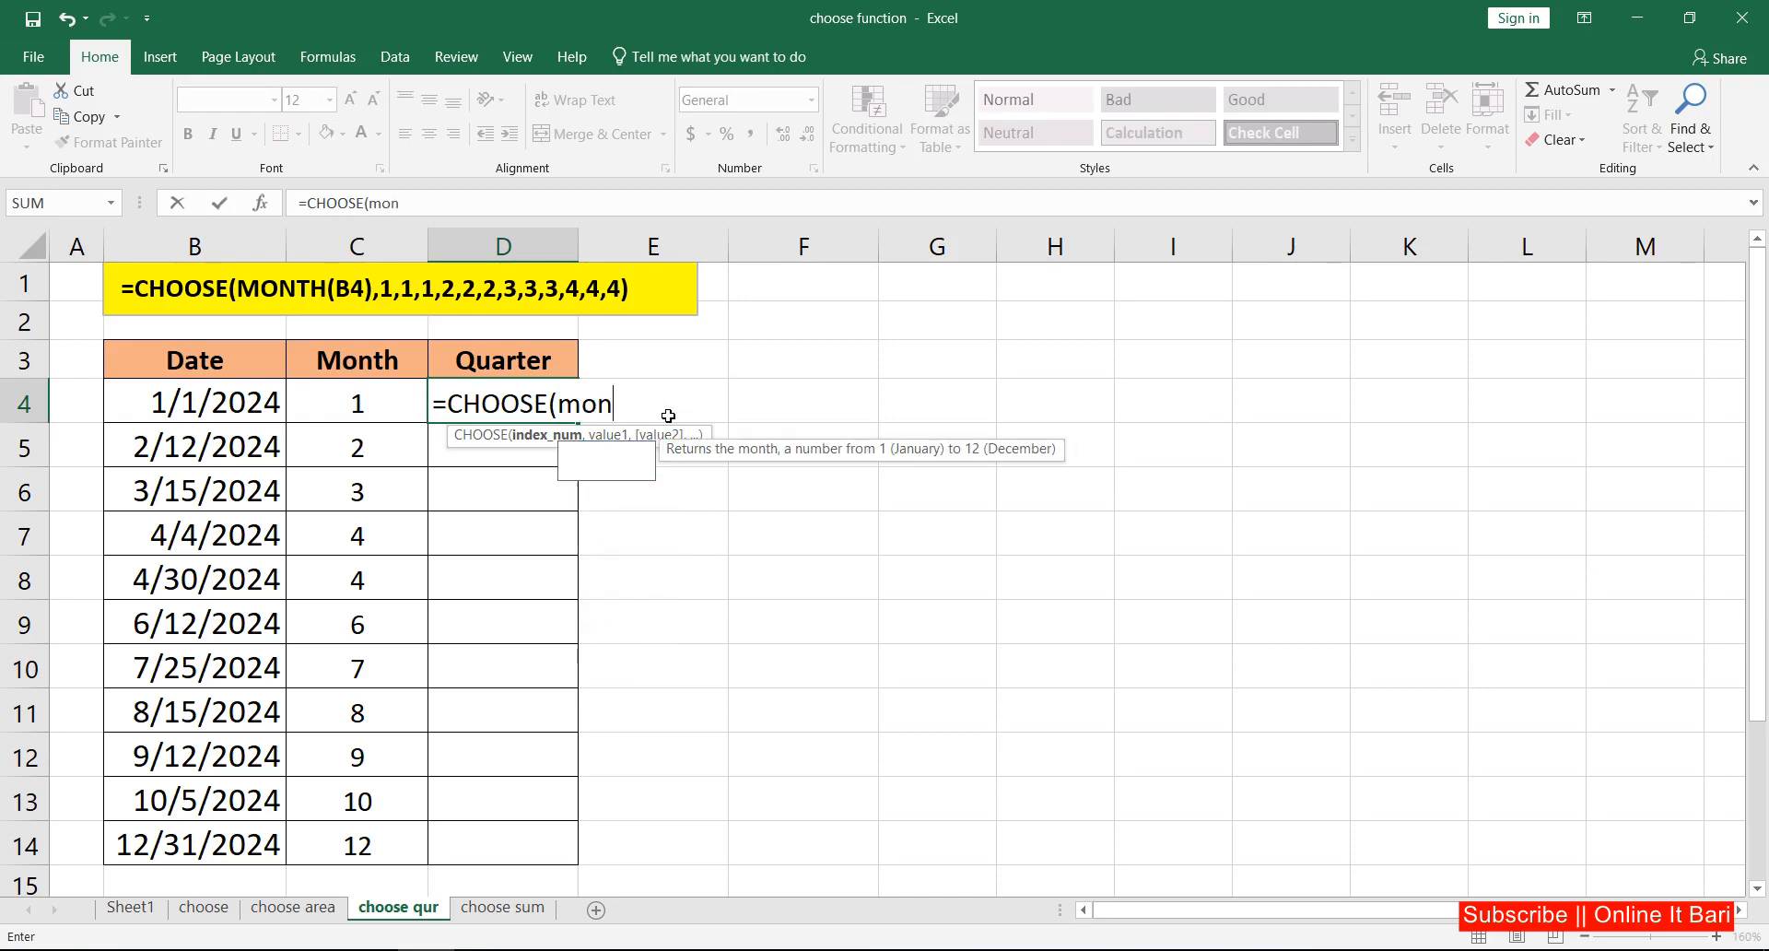
pyautogui.press('Tab')
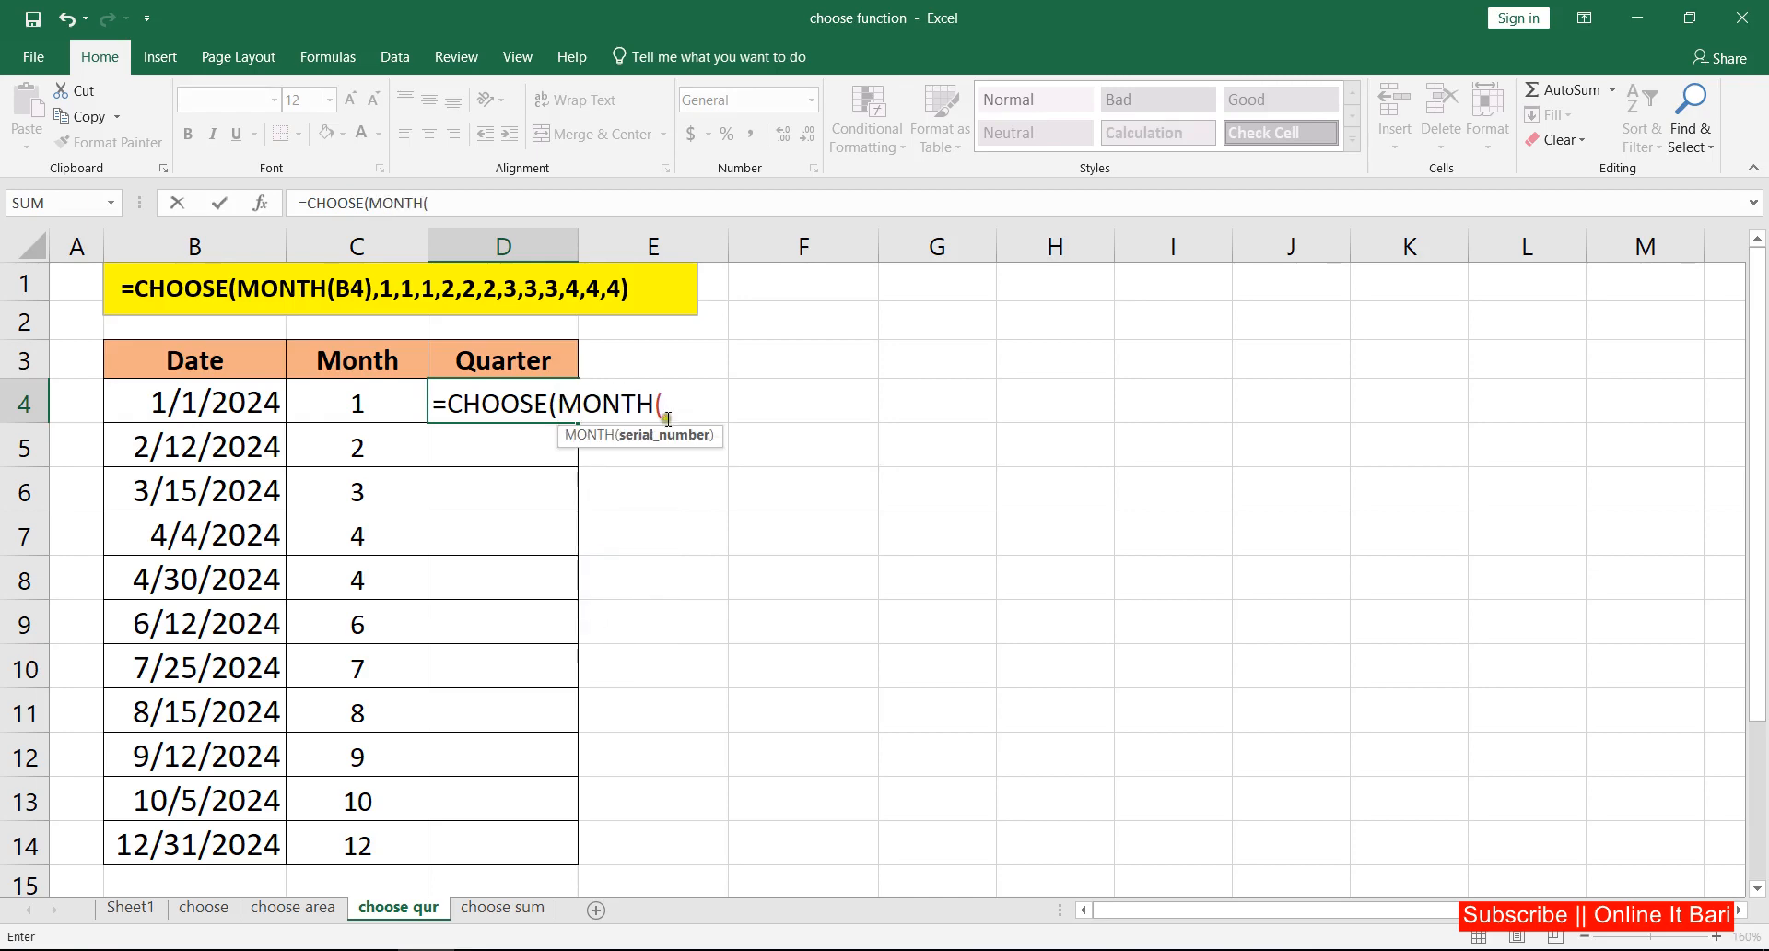
pyautogui.click(246, 408)
pyautogui.write(')')
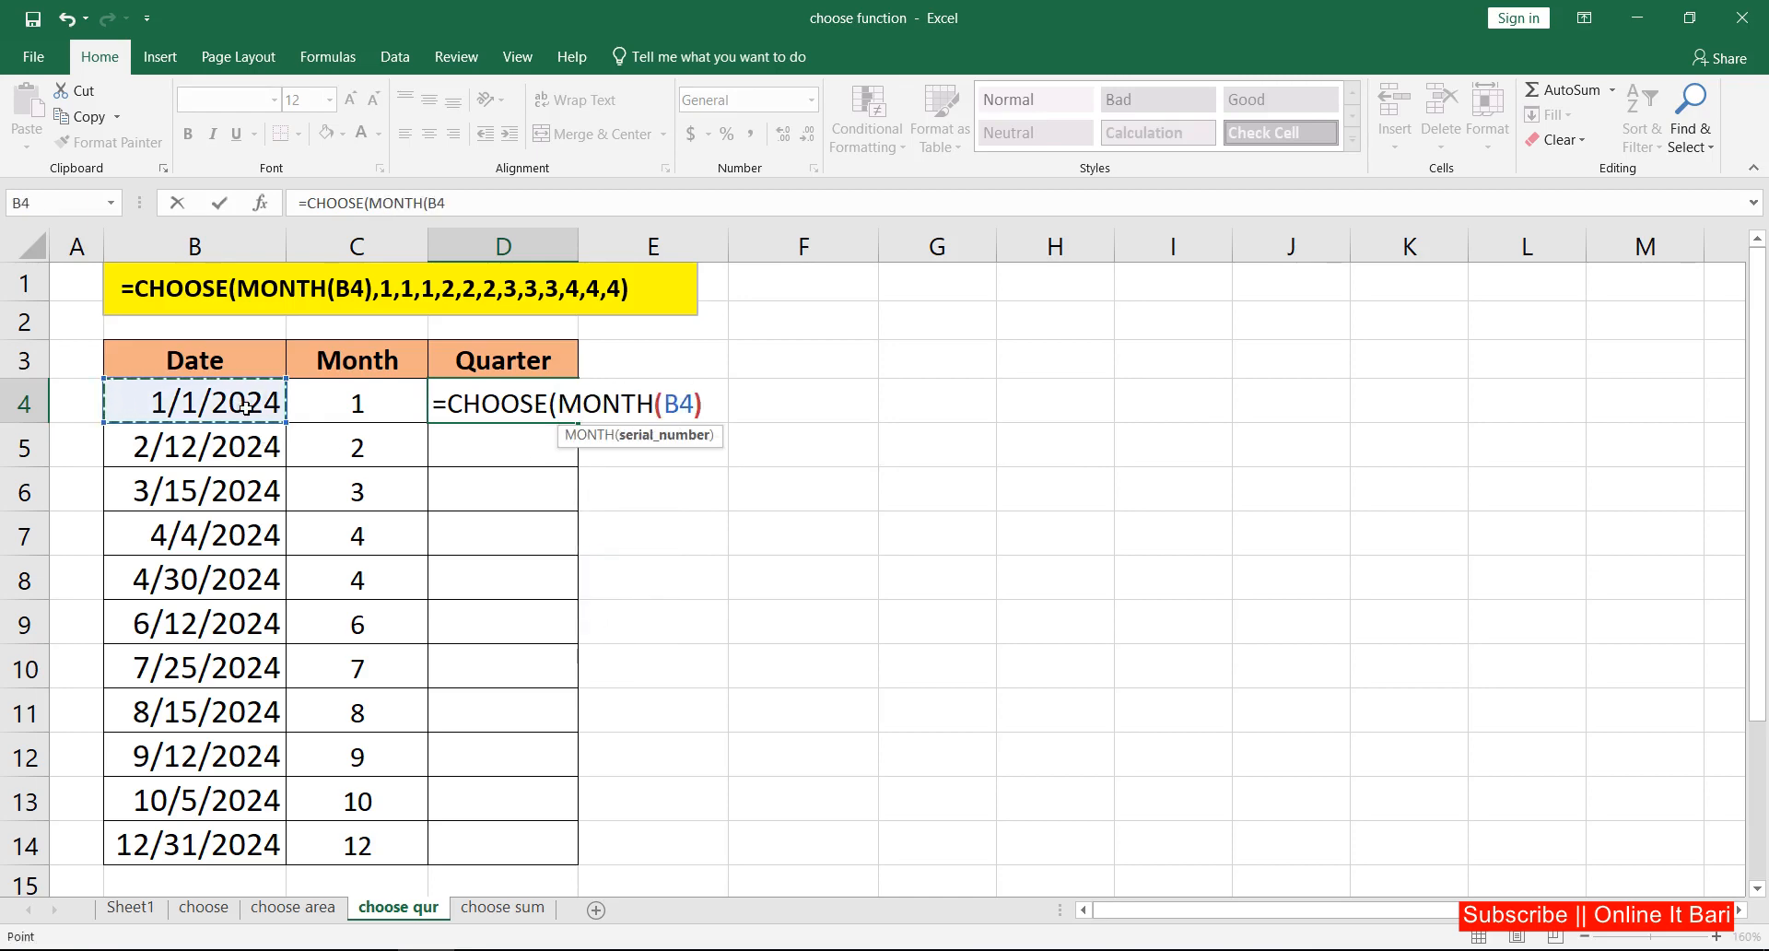
pyautogui.write(',')
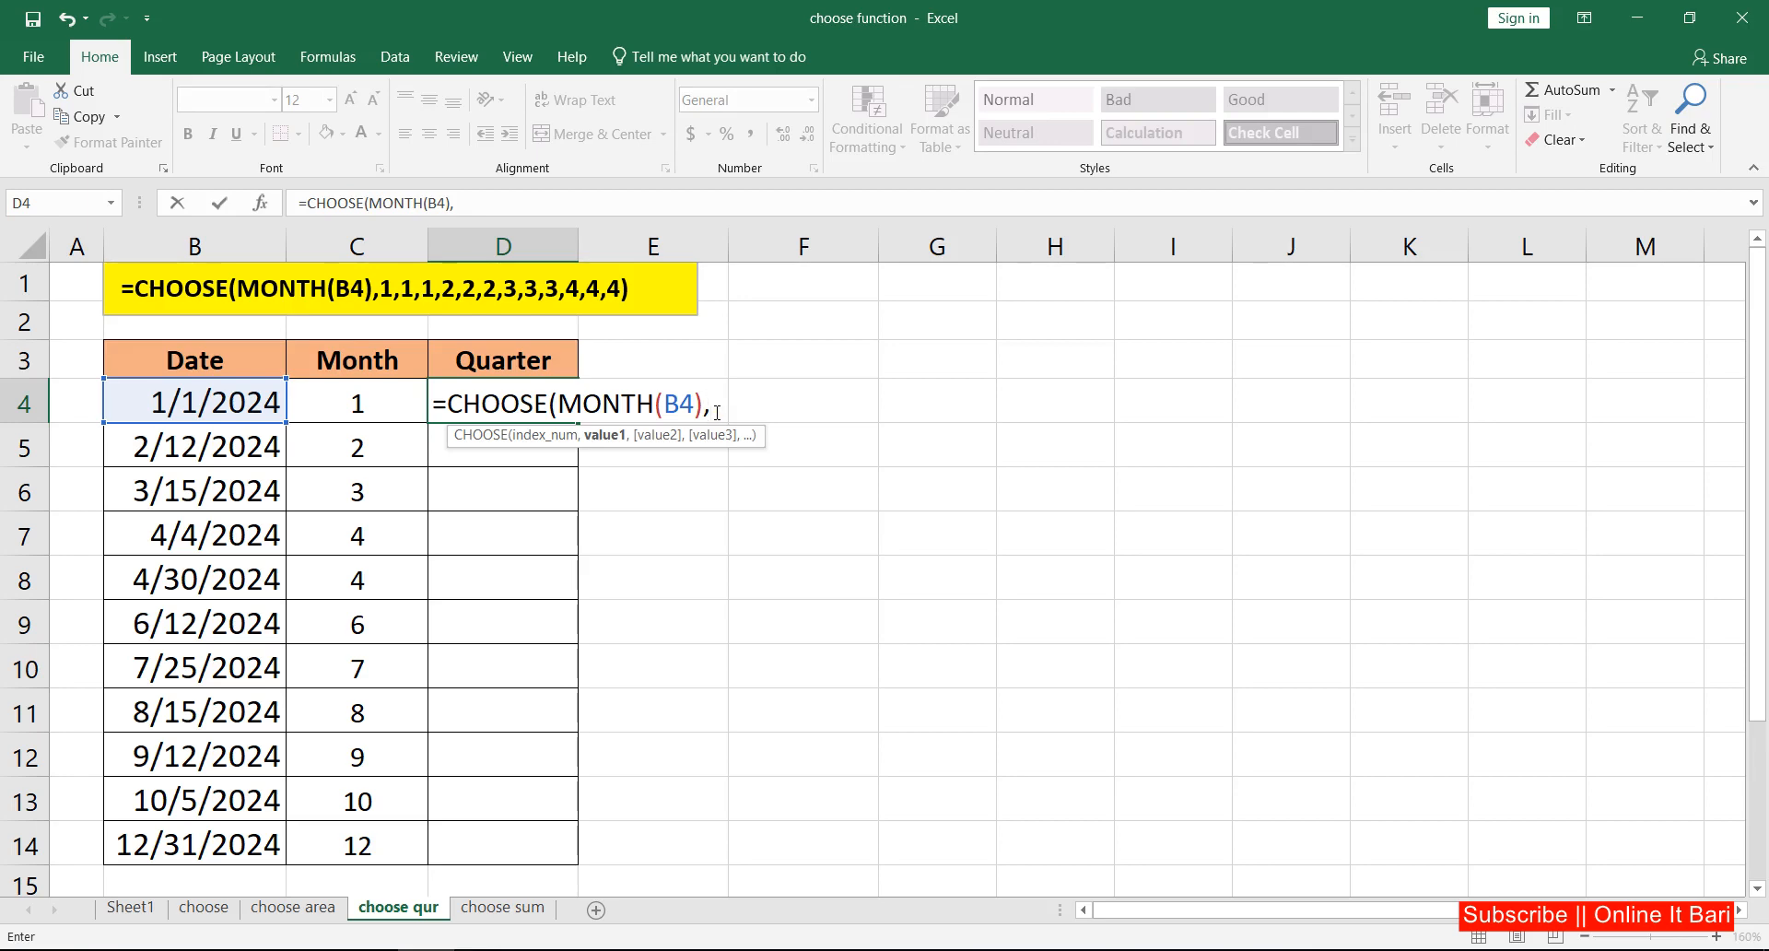
# Step: Complete the D4 formula with the quarter values 1,1,1,2,2,2,3,3,3,4,4,4
pyautogui.write('1,1,1')
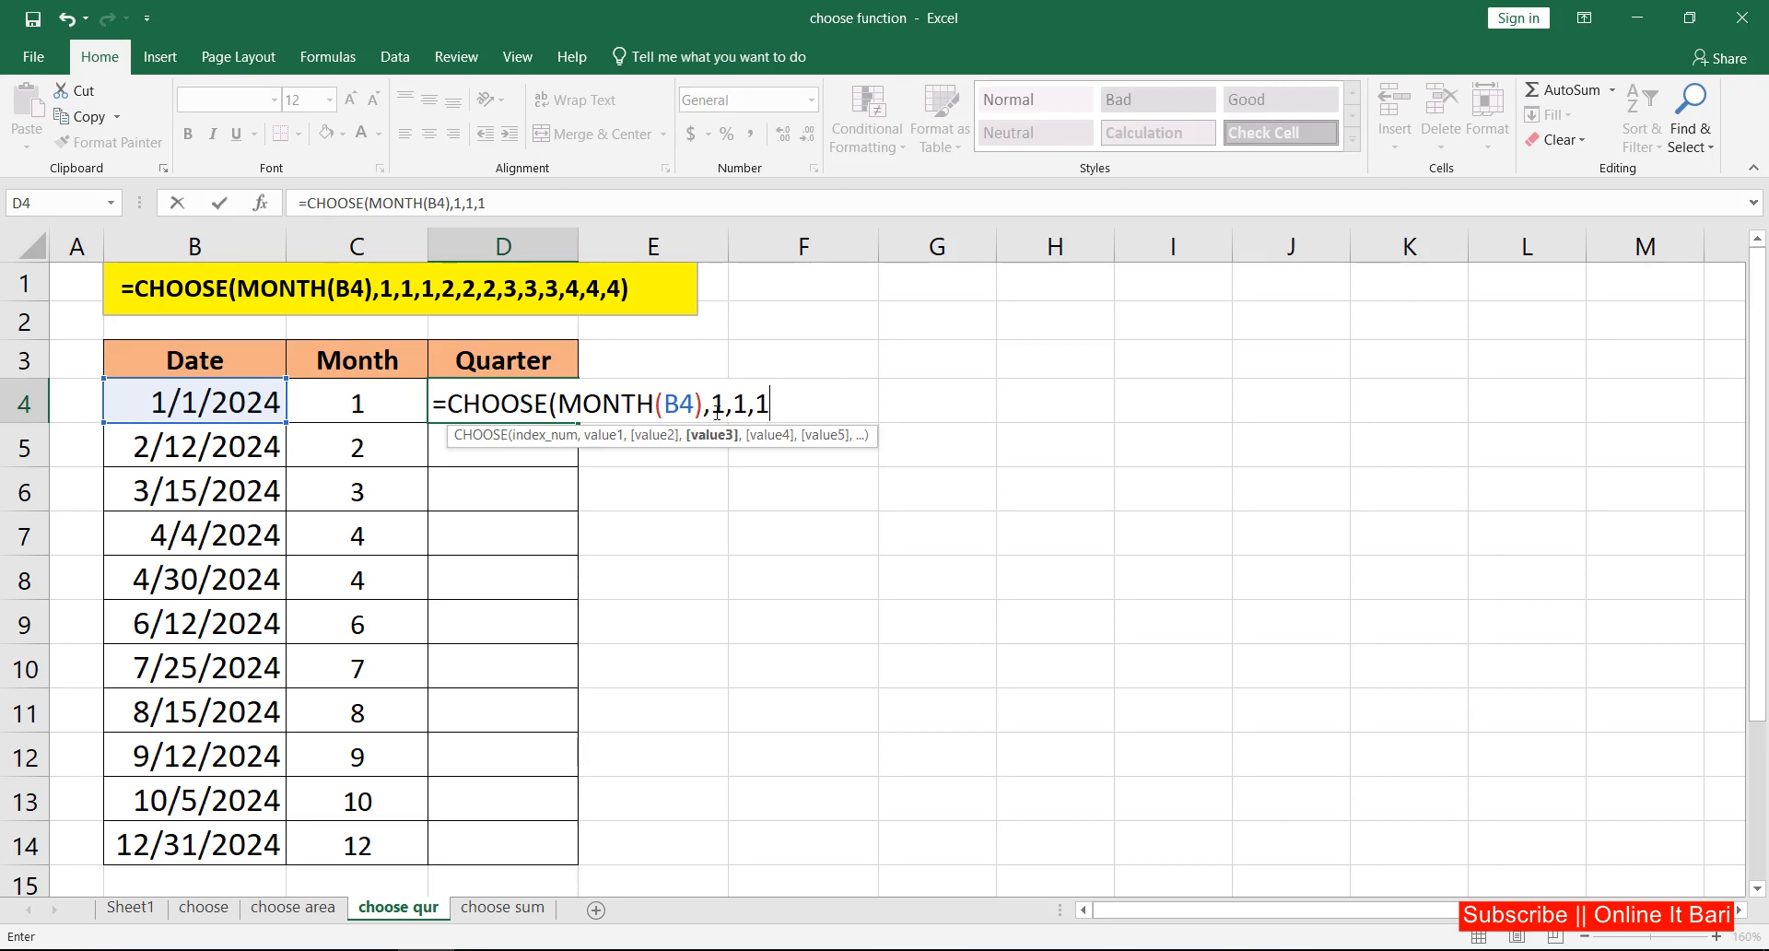
pyautogui.write(',2,2,2')
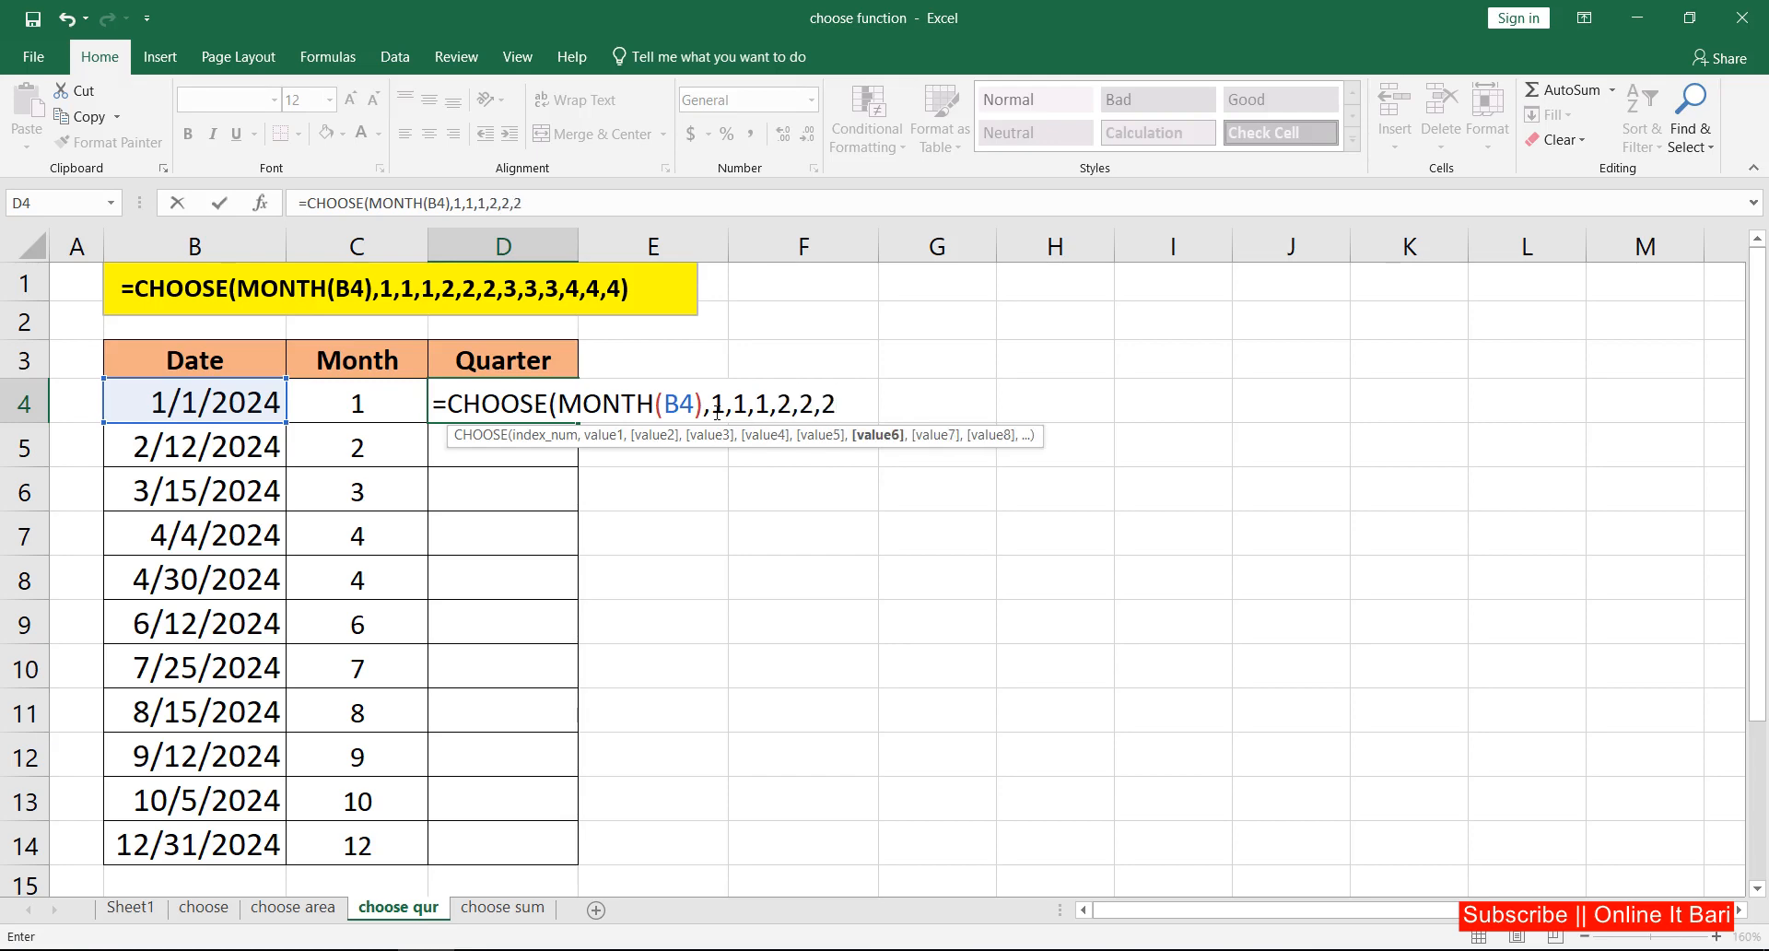
pyautogui.write(',')
pyautogui.write('3,3')
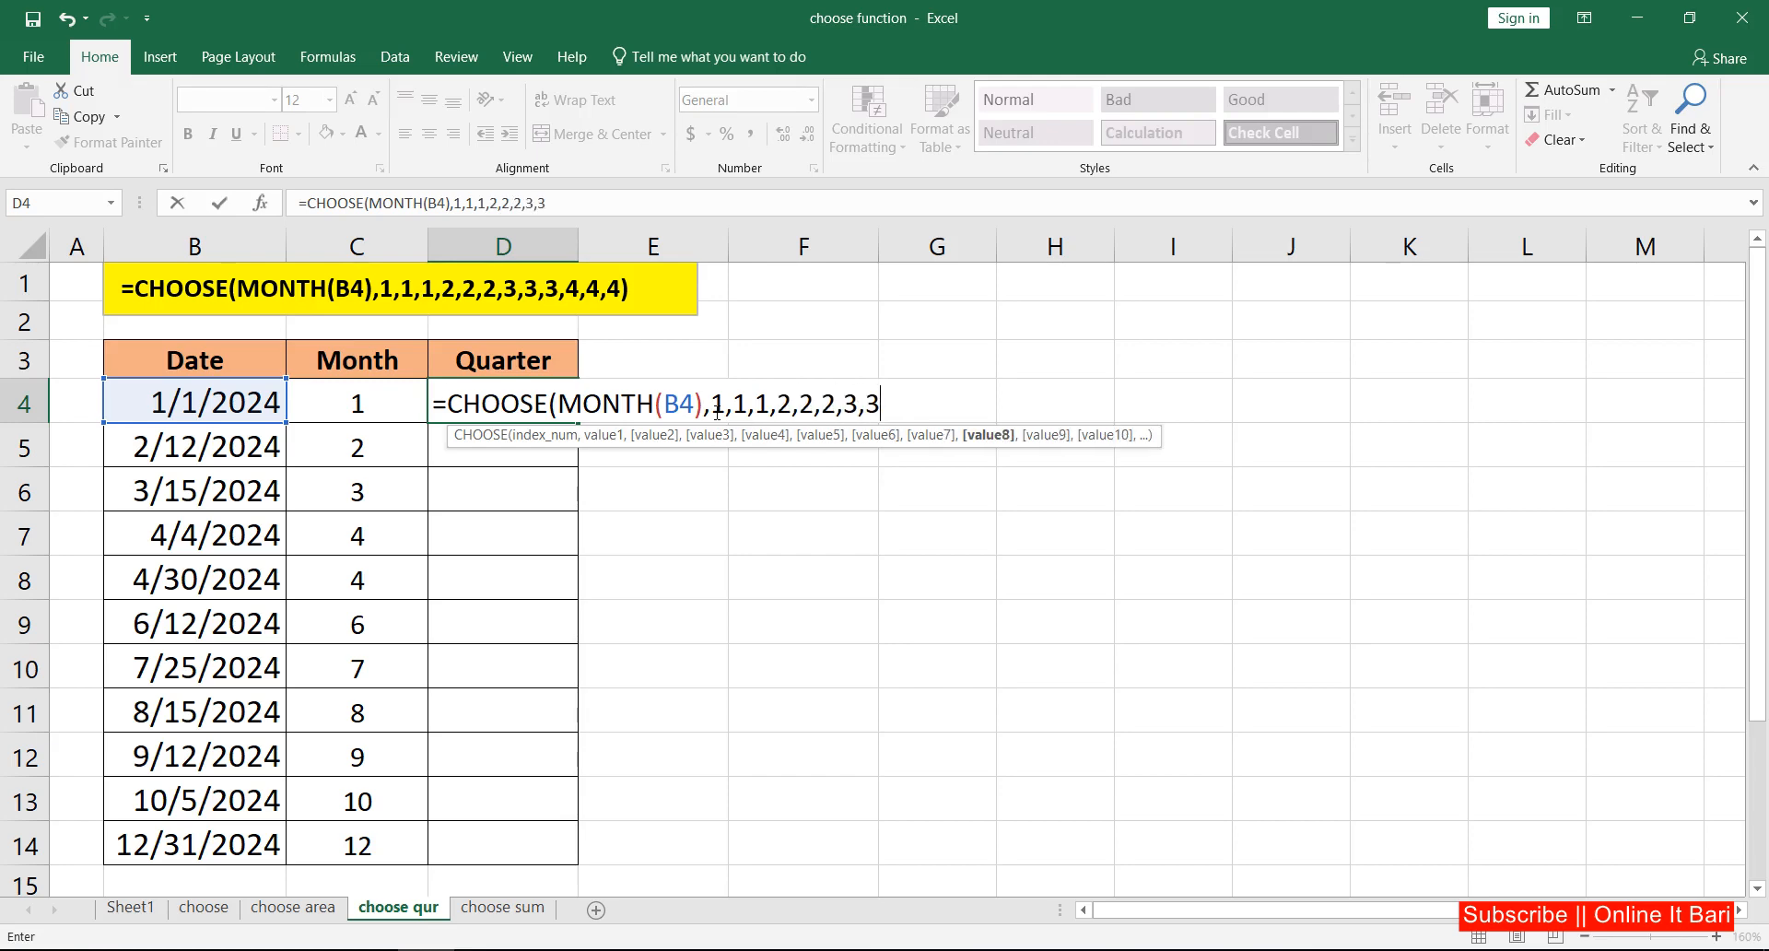
pyautogui.write(',3,')
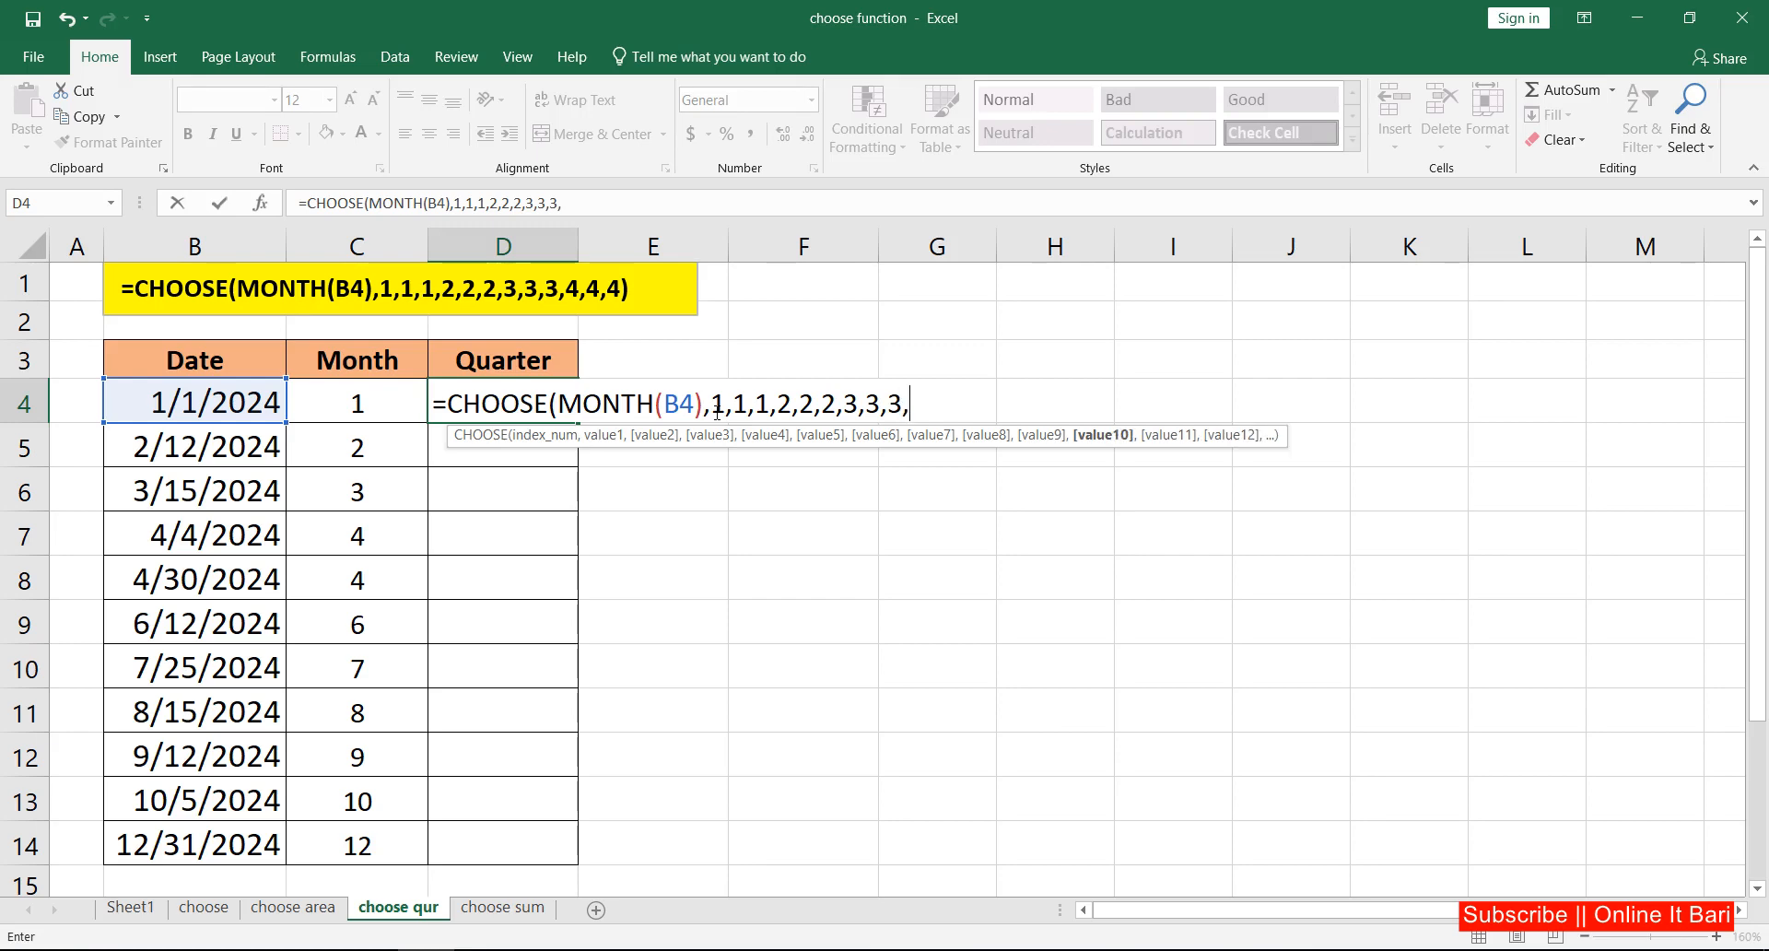
pyautogui.write('4,4,4')
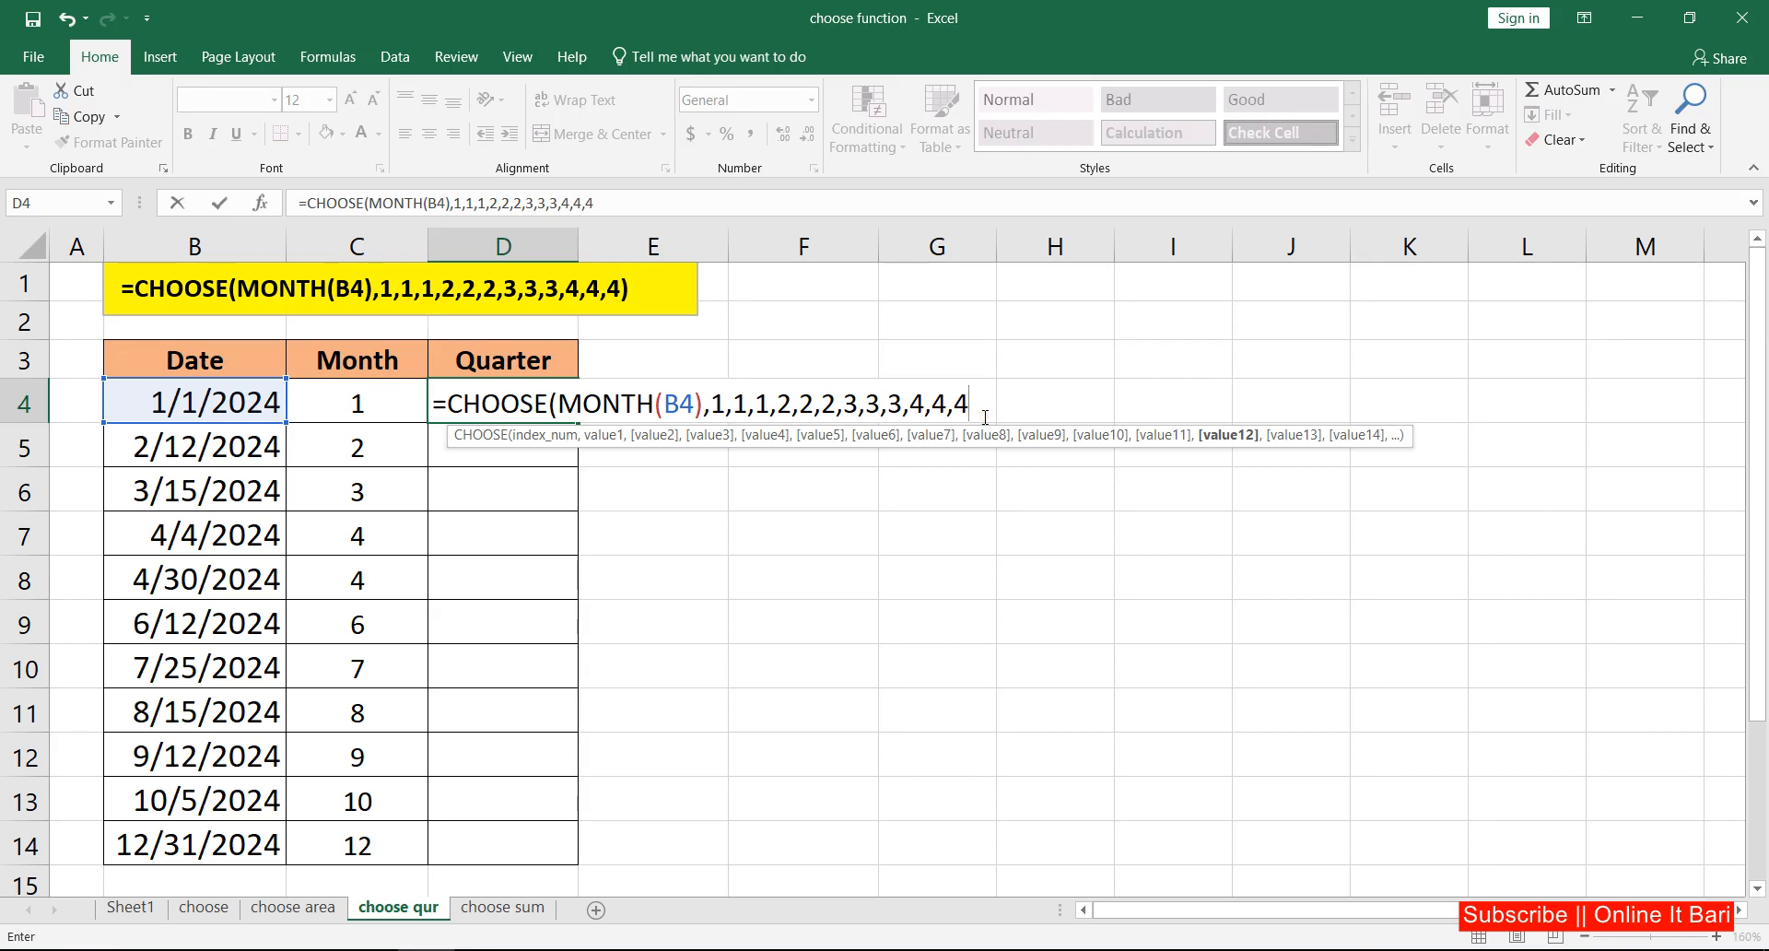
pyautogui.write(')')
pyautogui.press('Return')
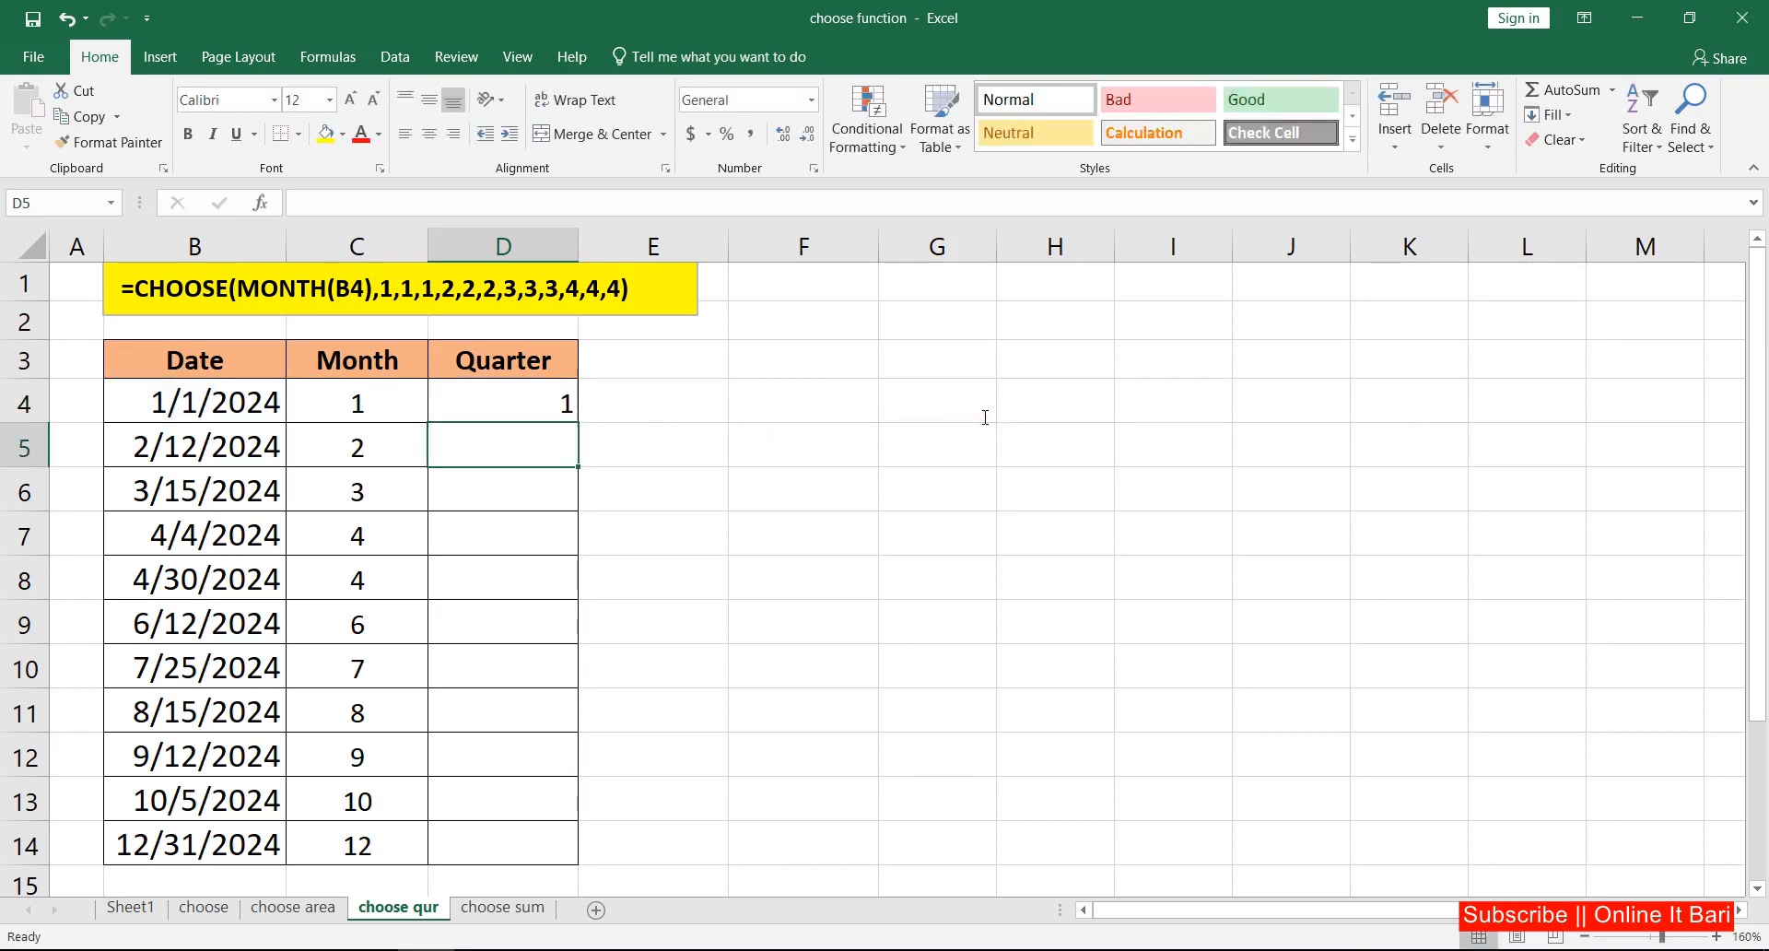
# Step: Copy the quarter formula from D4 to D6, and extend it down through D14
pyautogui.click(510, 402)
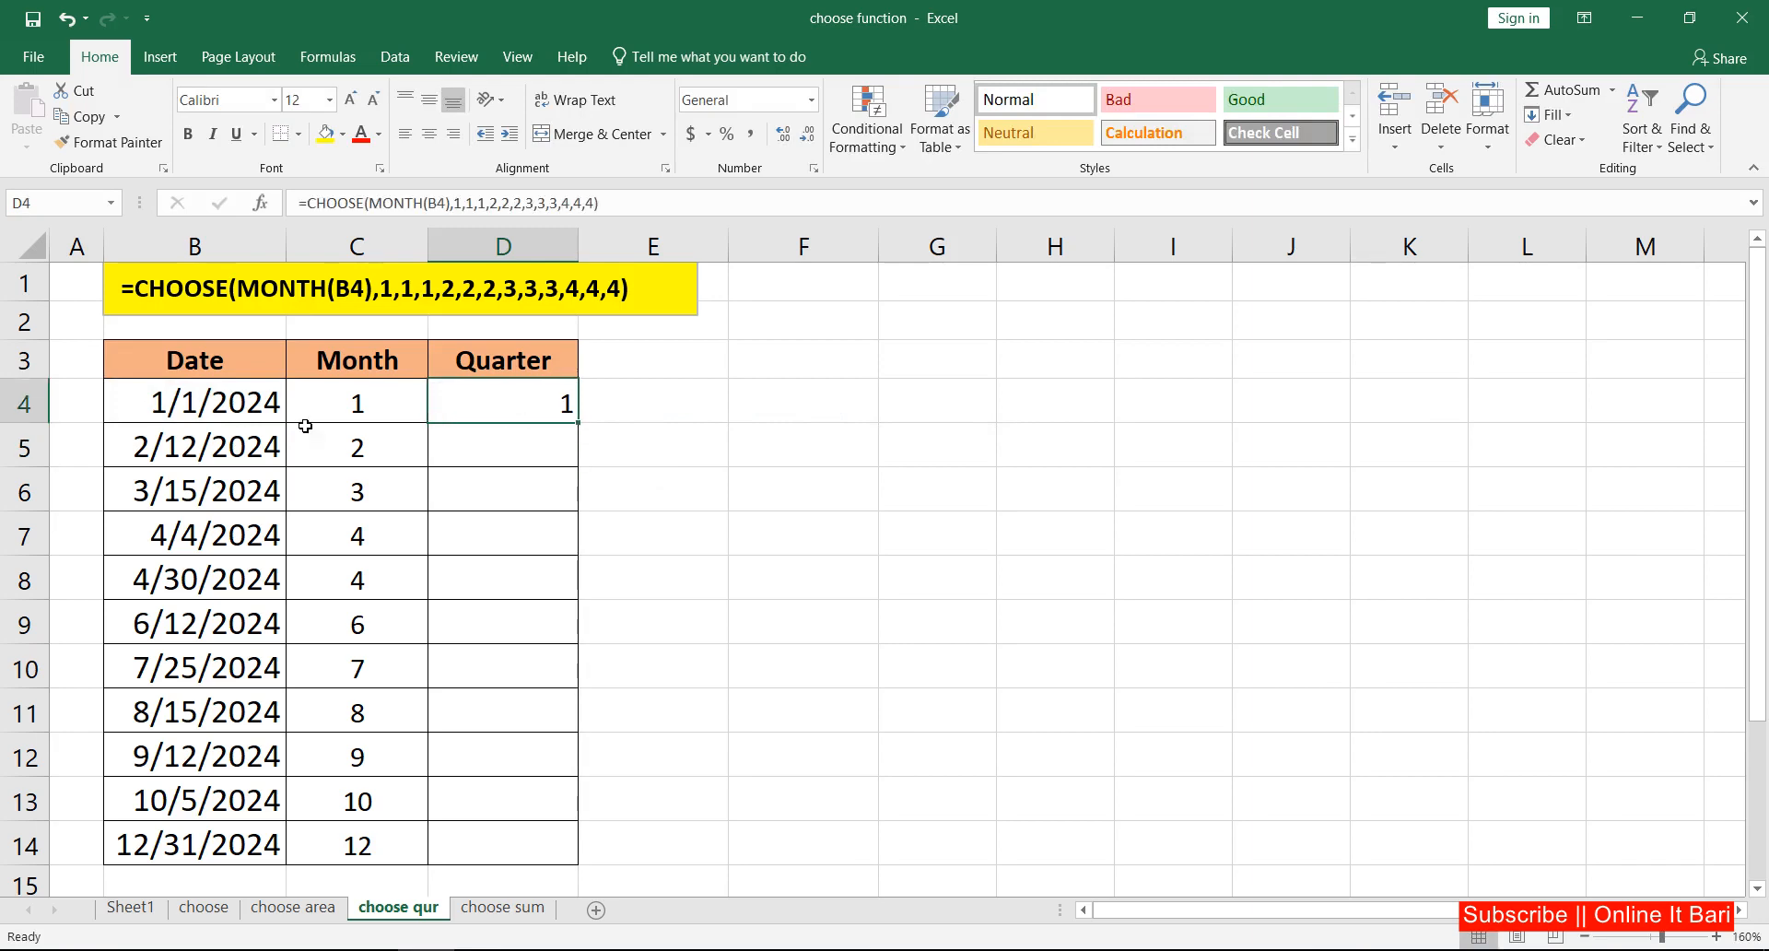
pyautogui.moveTo(356, 405); pyautogui.dragTo(574, 513)
pyautogui.click(495, 403)
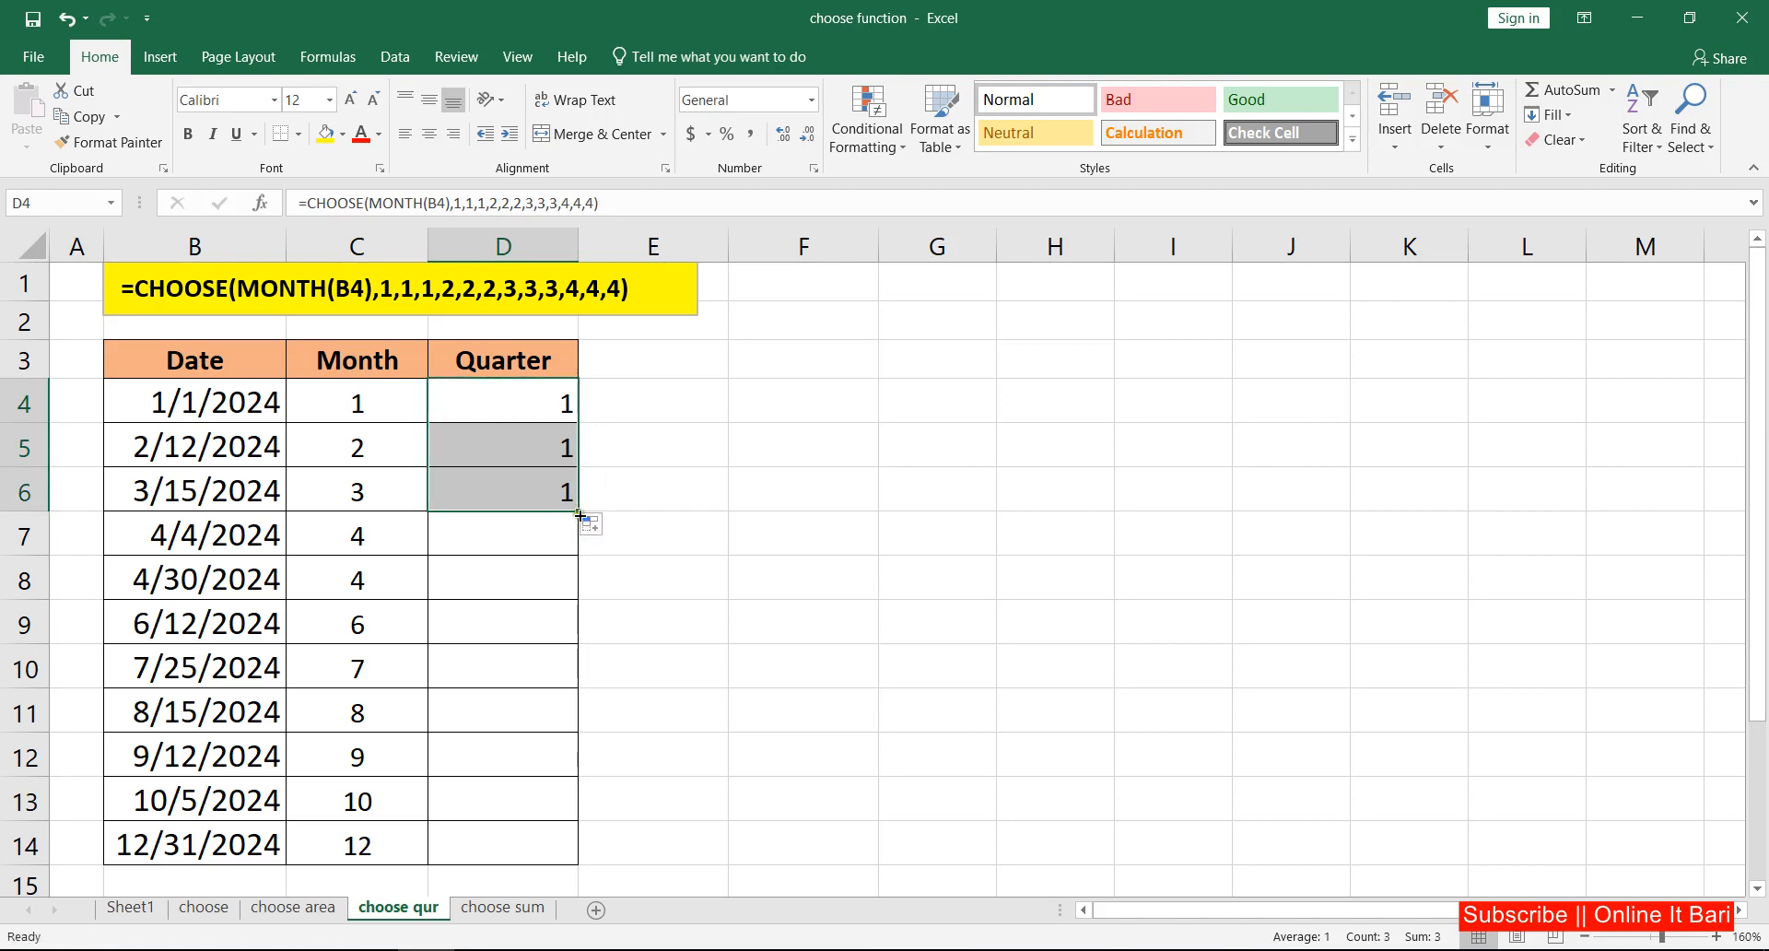
pyautogui.doubleClick(580, 514)
# Step: Center the Quarter values in D4:D14 horizontally
pyautogui.moveTo(565, 396); pyautogui.dragTo(501, 832)
pyautogui.click(430, 133)
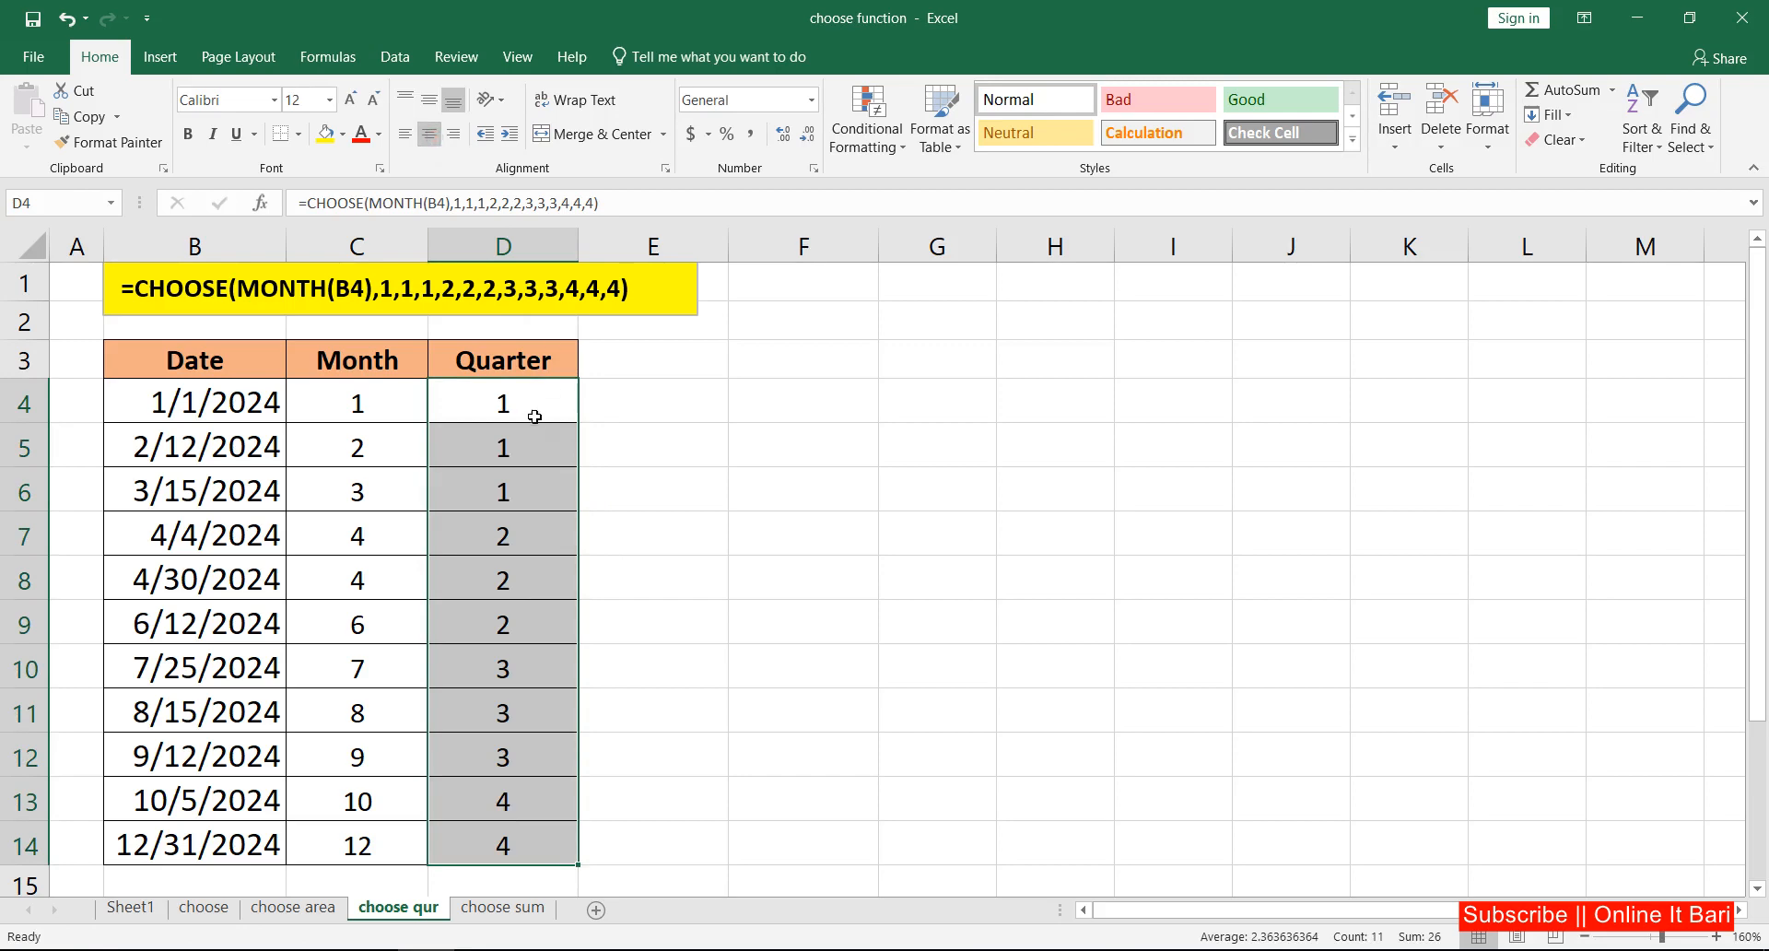
pyautogui.click(535, 416)
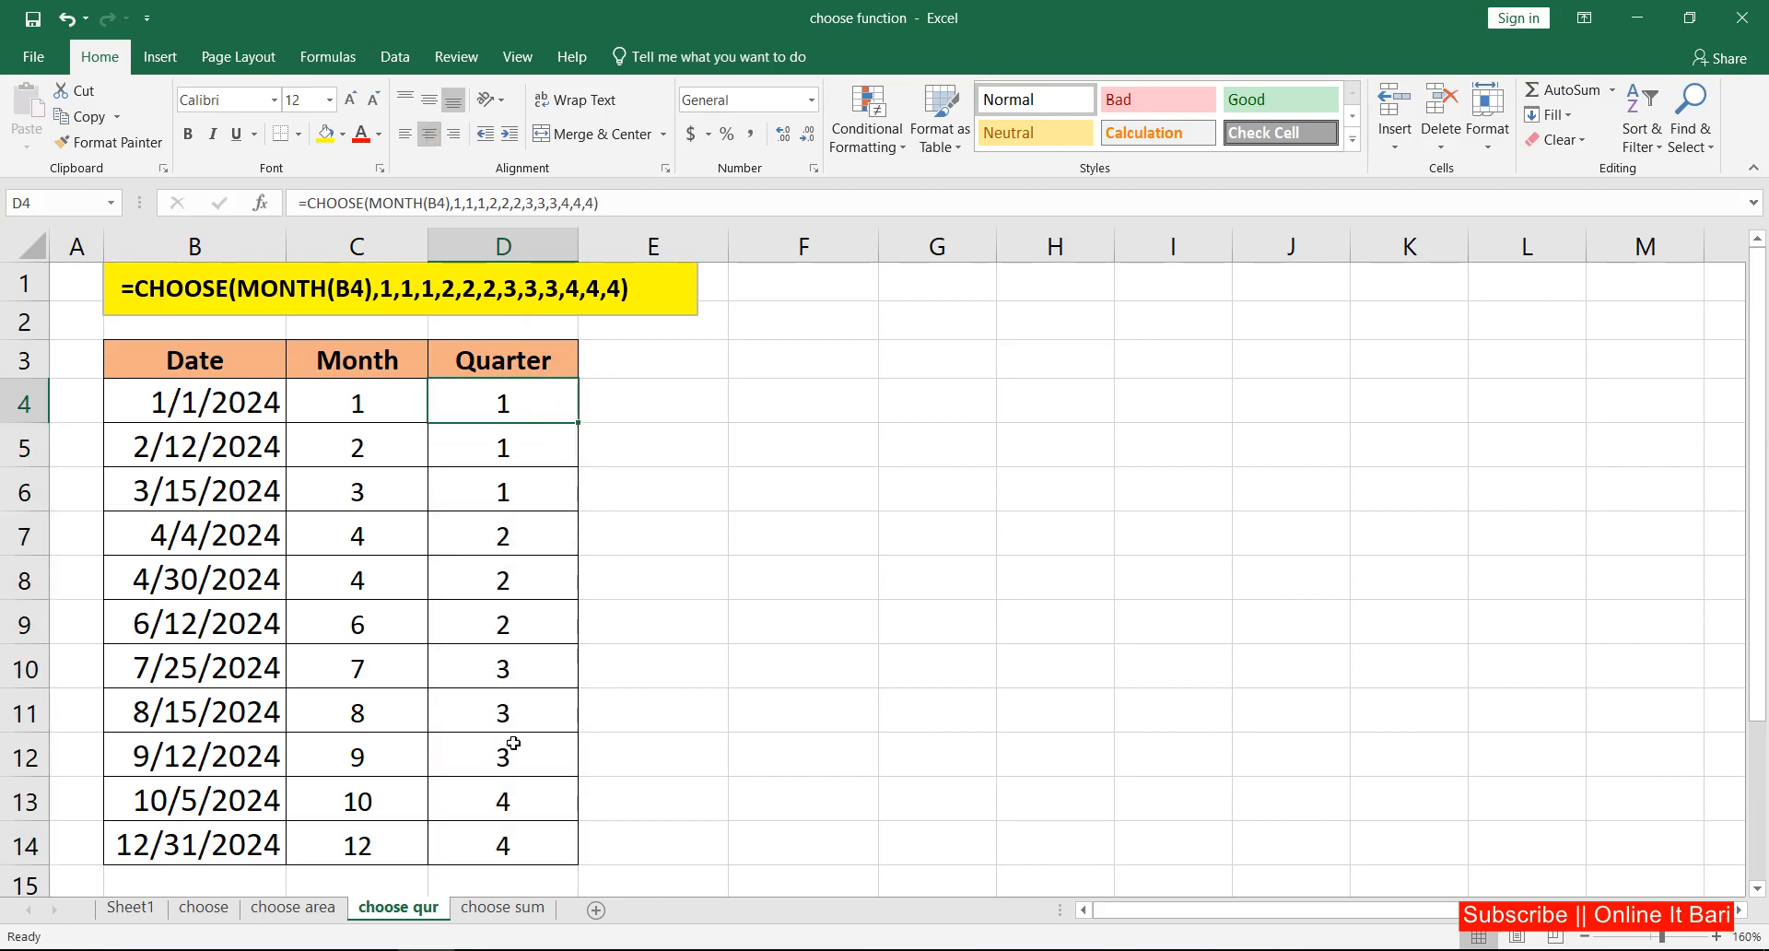
# Step: Open the choose sum sheet and clear the existing formula from the merged cell C2
pyautogui.click(495, 912)
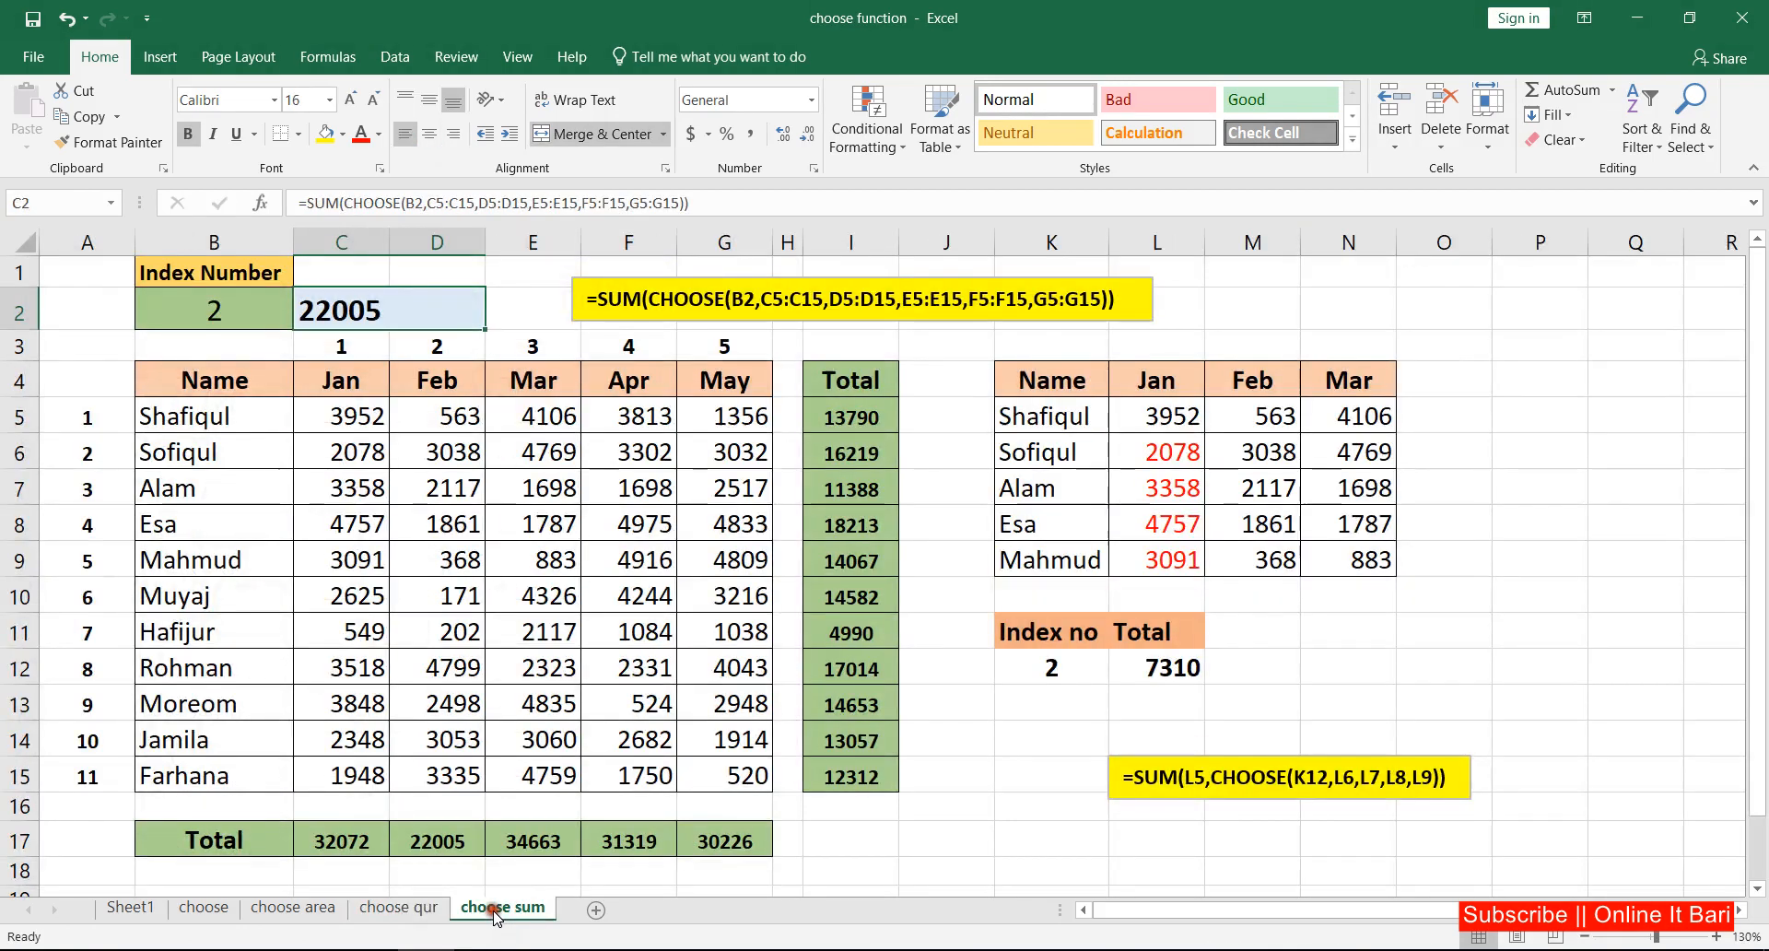
pyautogui.click(513, 310)
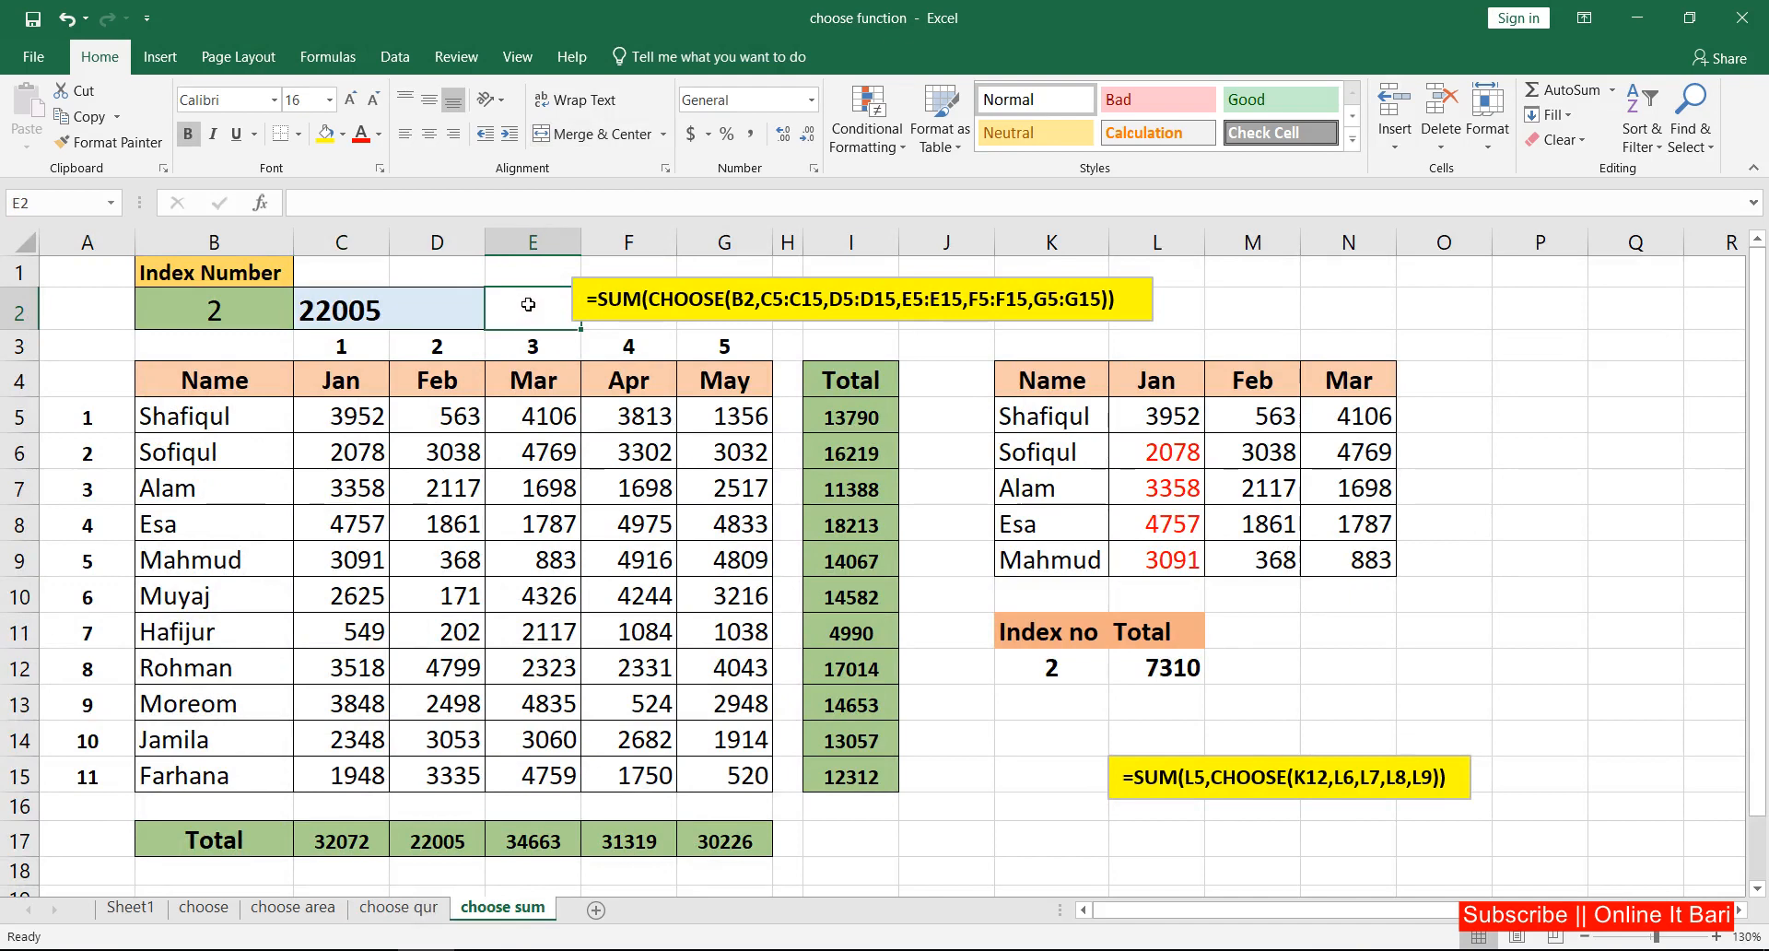
pyautogui.click(463, 302)
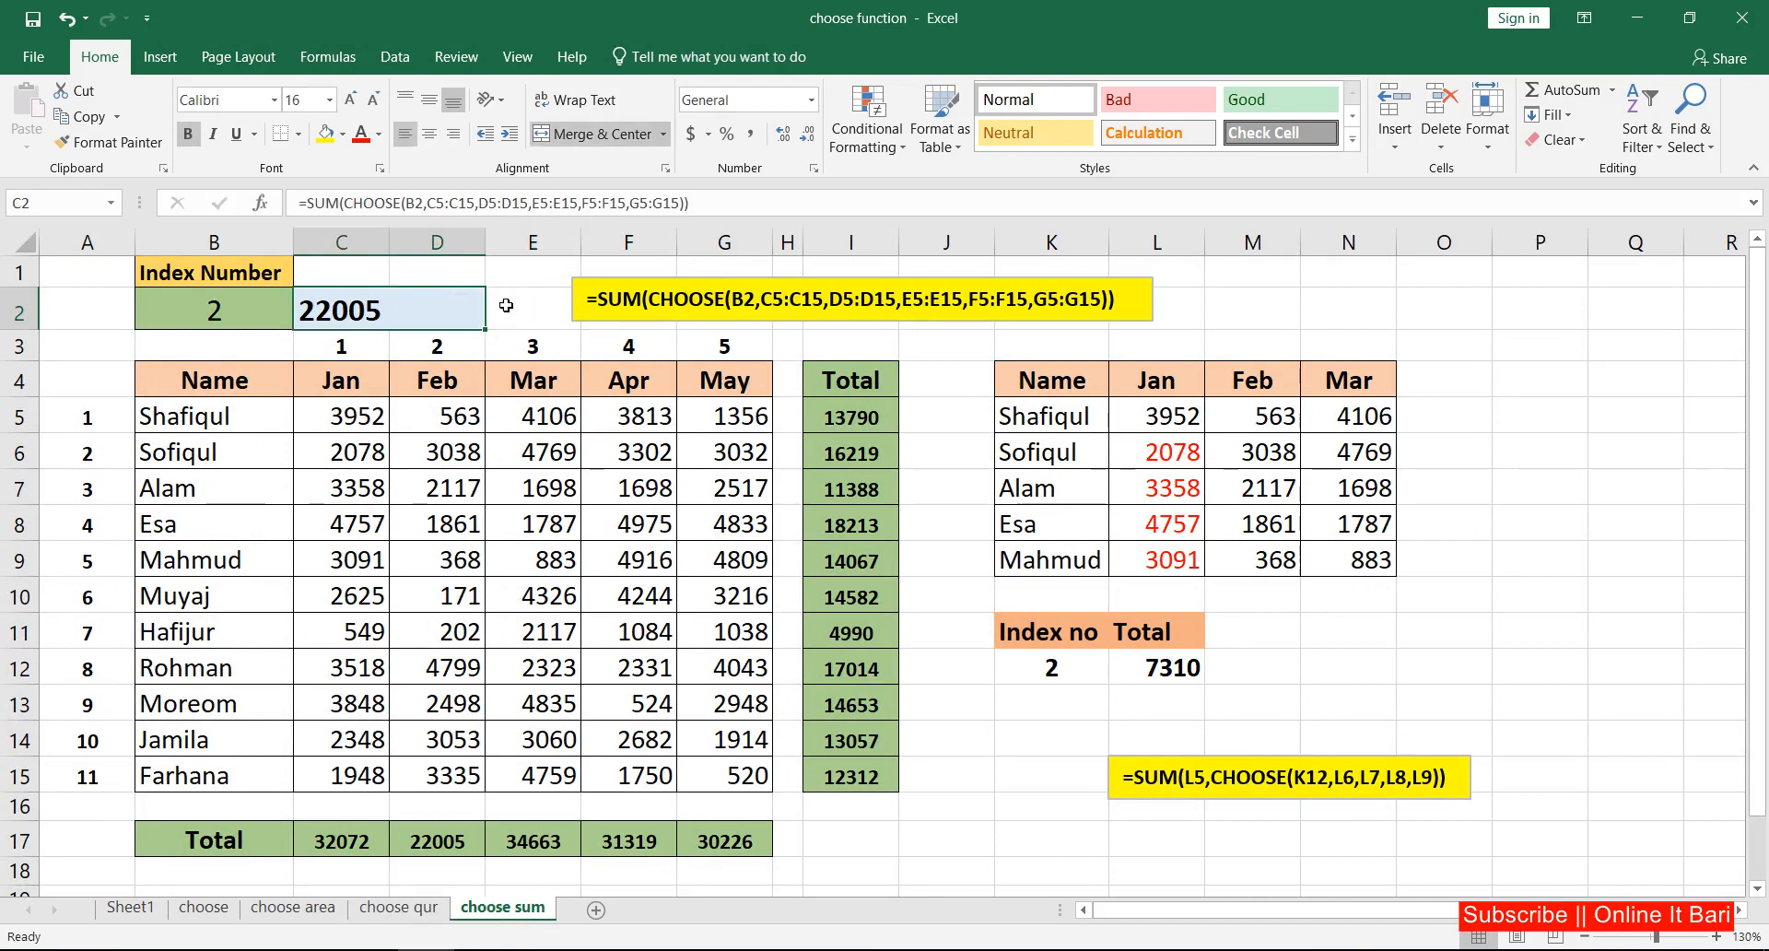
pyautogui.click(508, 309)
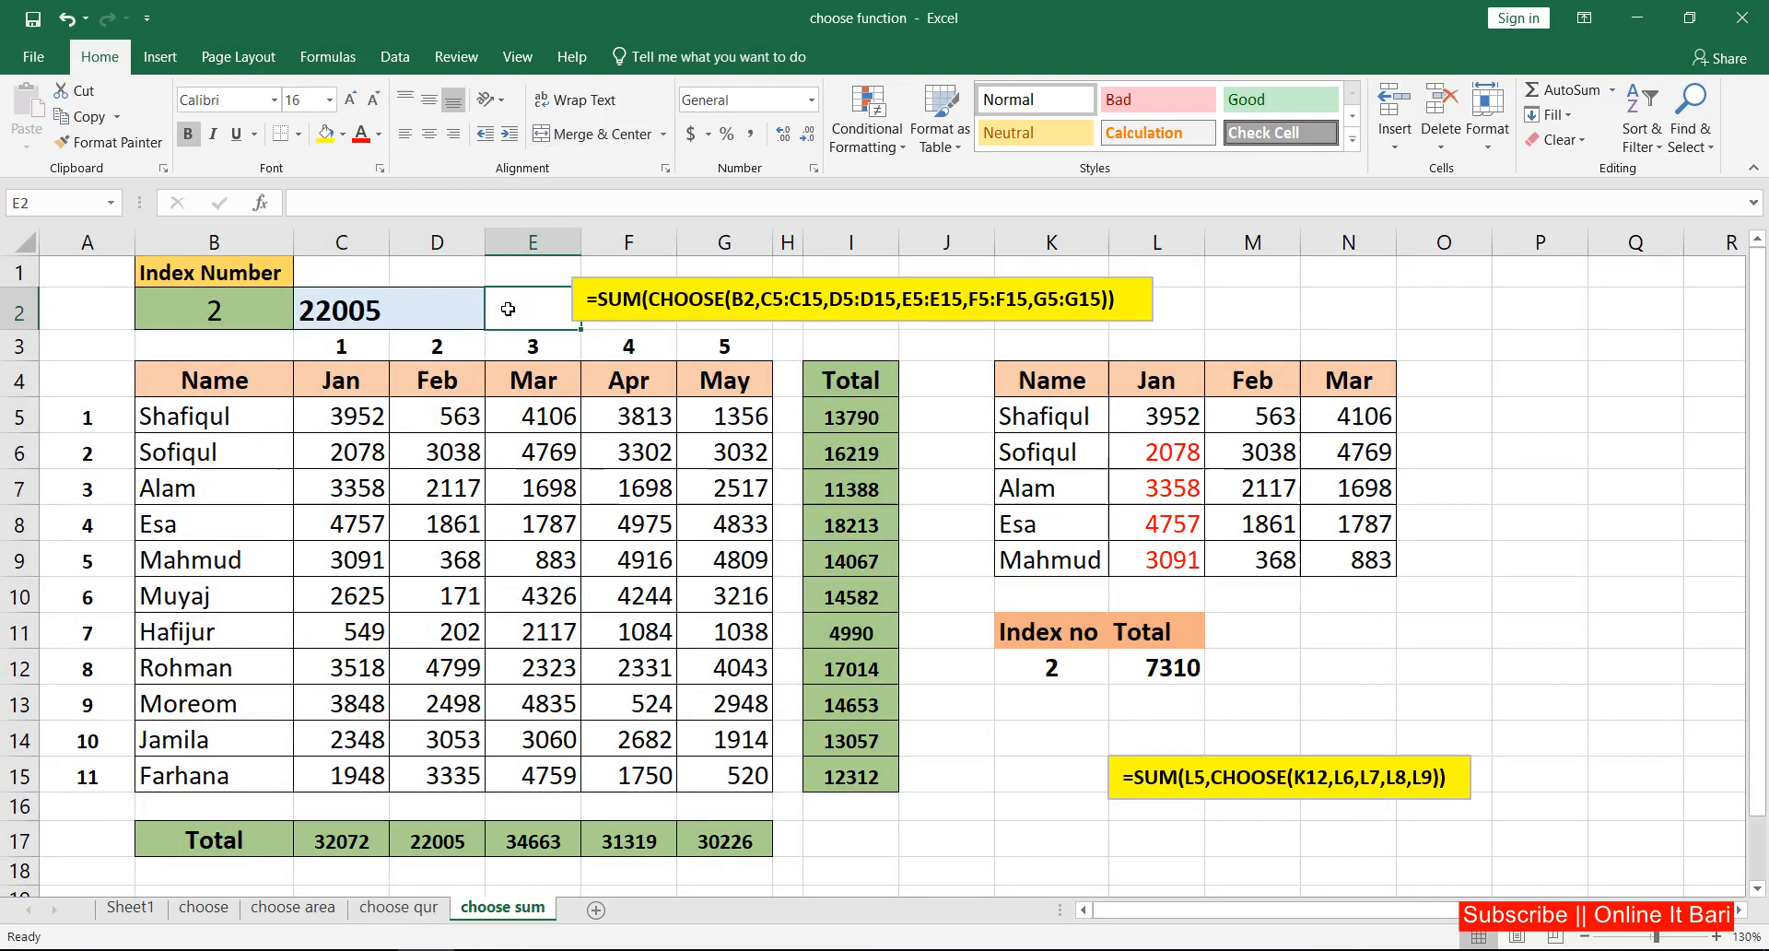
pyautogui.click(398, 310)
pyautogui.press('Delete')
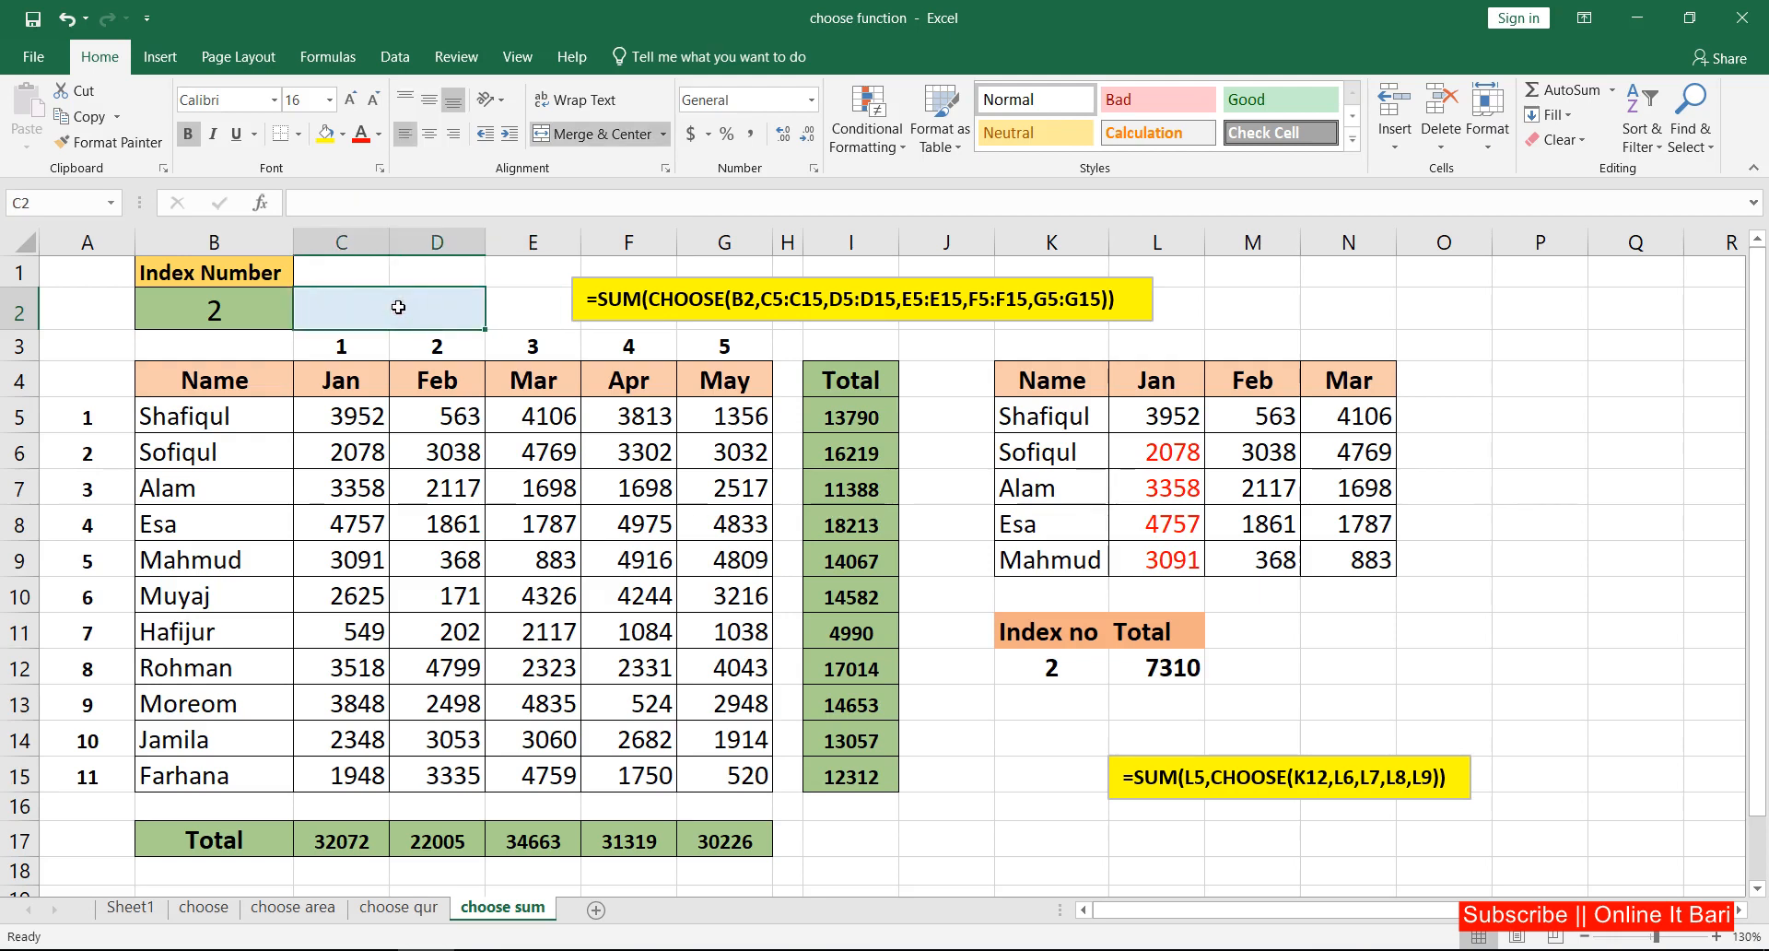
# Step: Begin a CHOOSE formula in C2 with B2 as its index number
pyautogui.click(530, 305)
pyautogui.click(394, 305)
pyautogui.write('=choo')
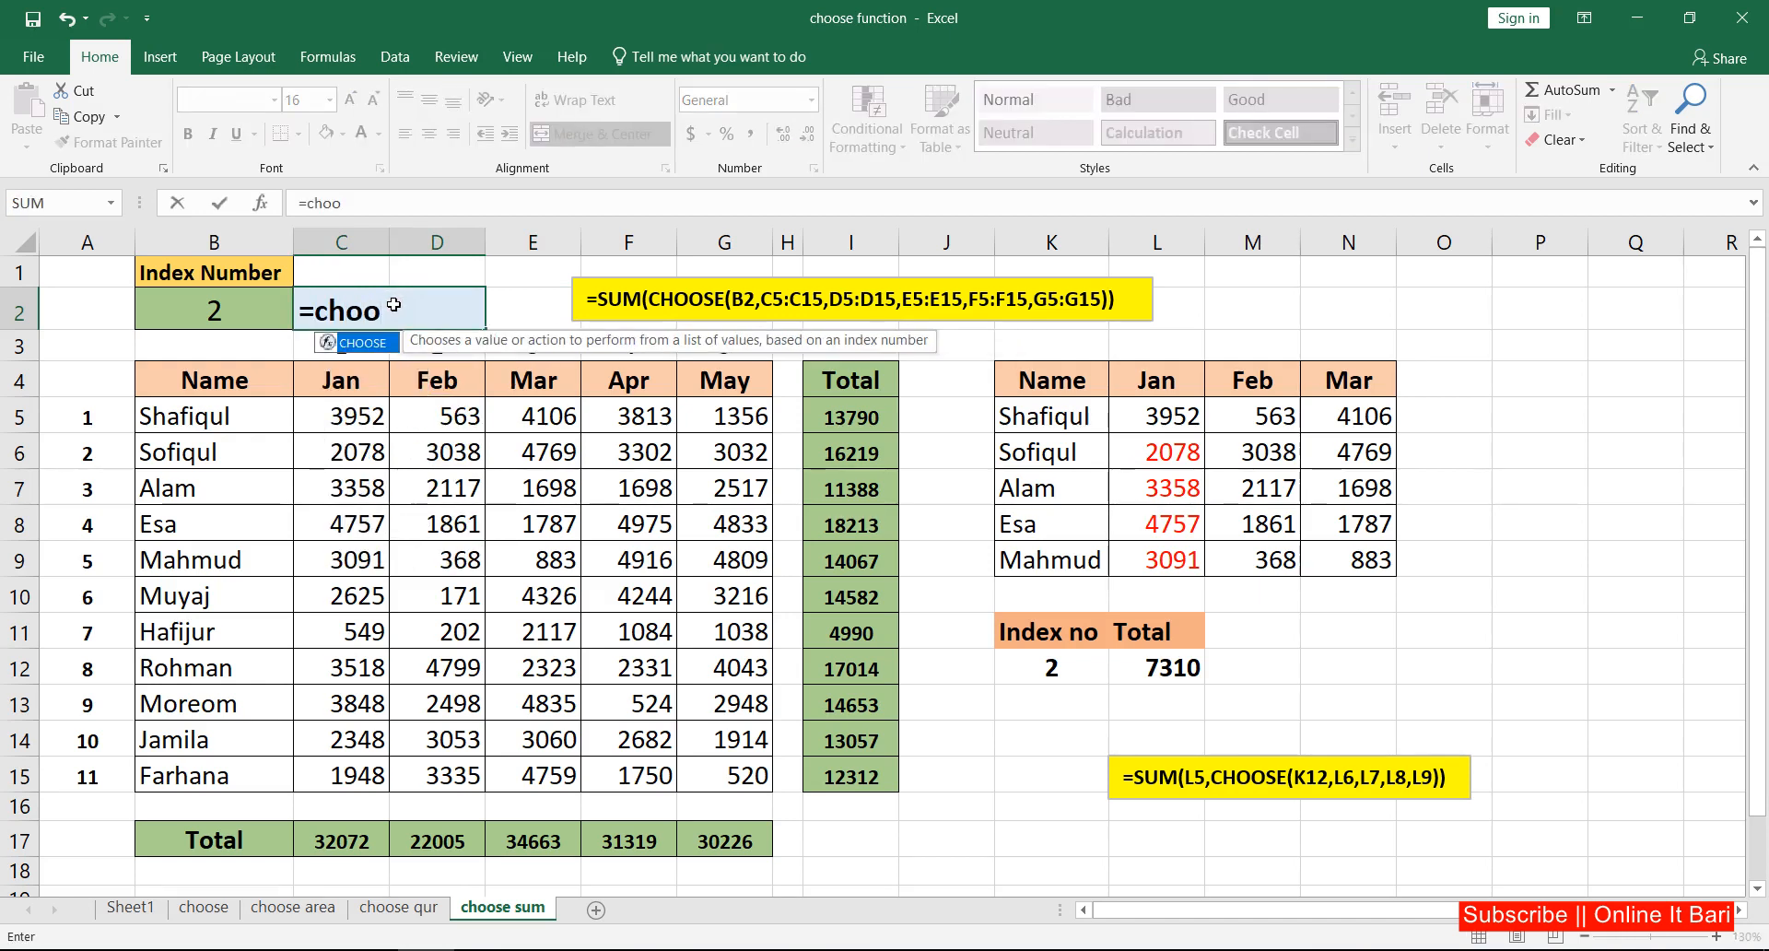
pyautogui.press('Tab')
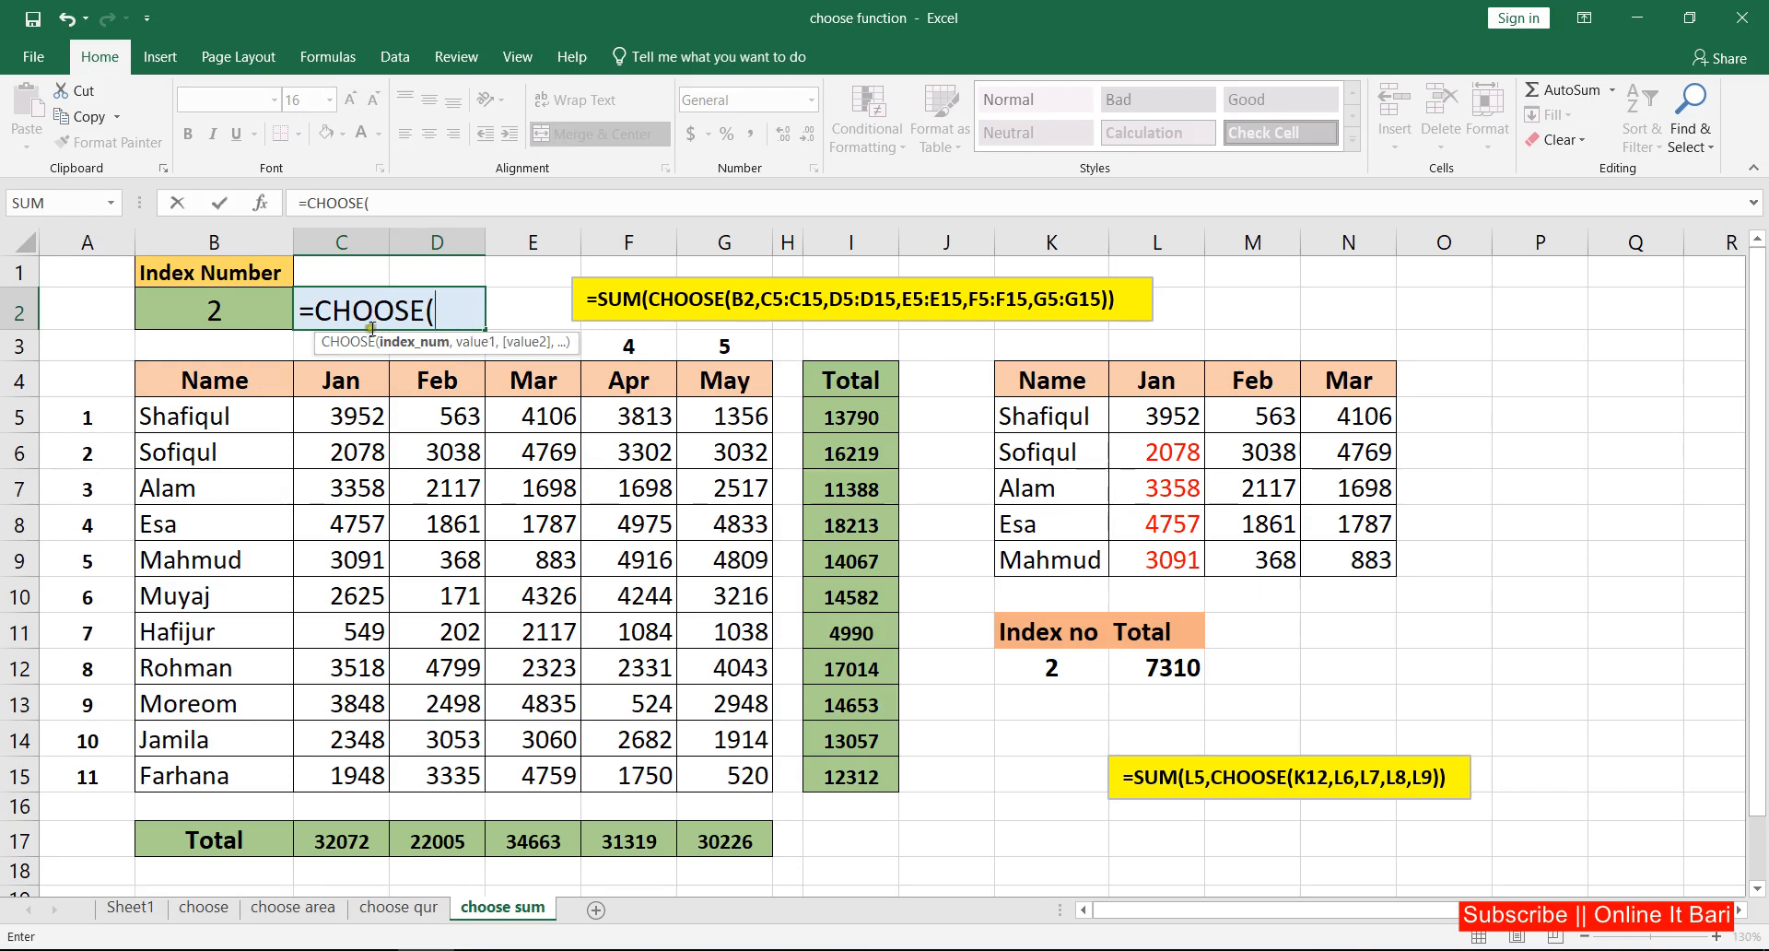
pyautogui.click(238, 314)
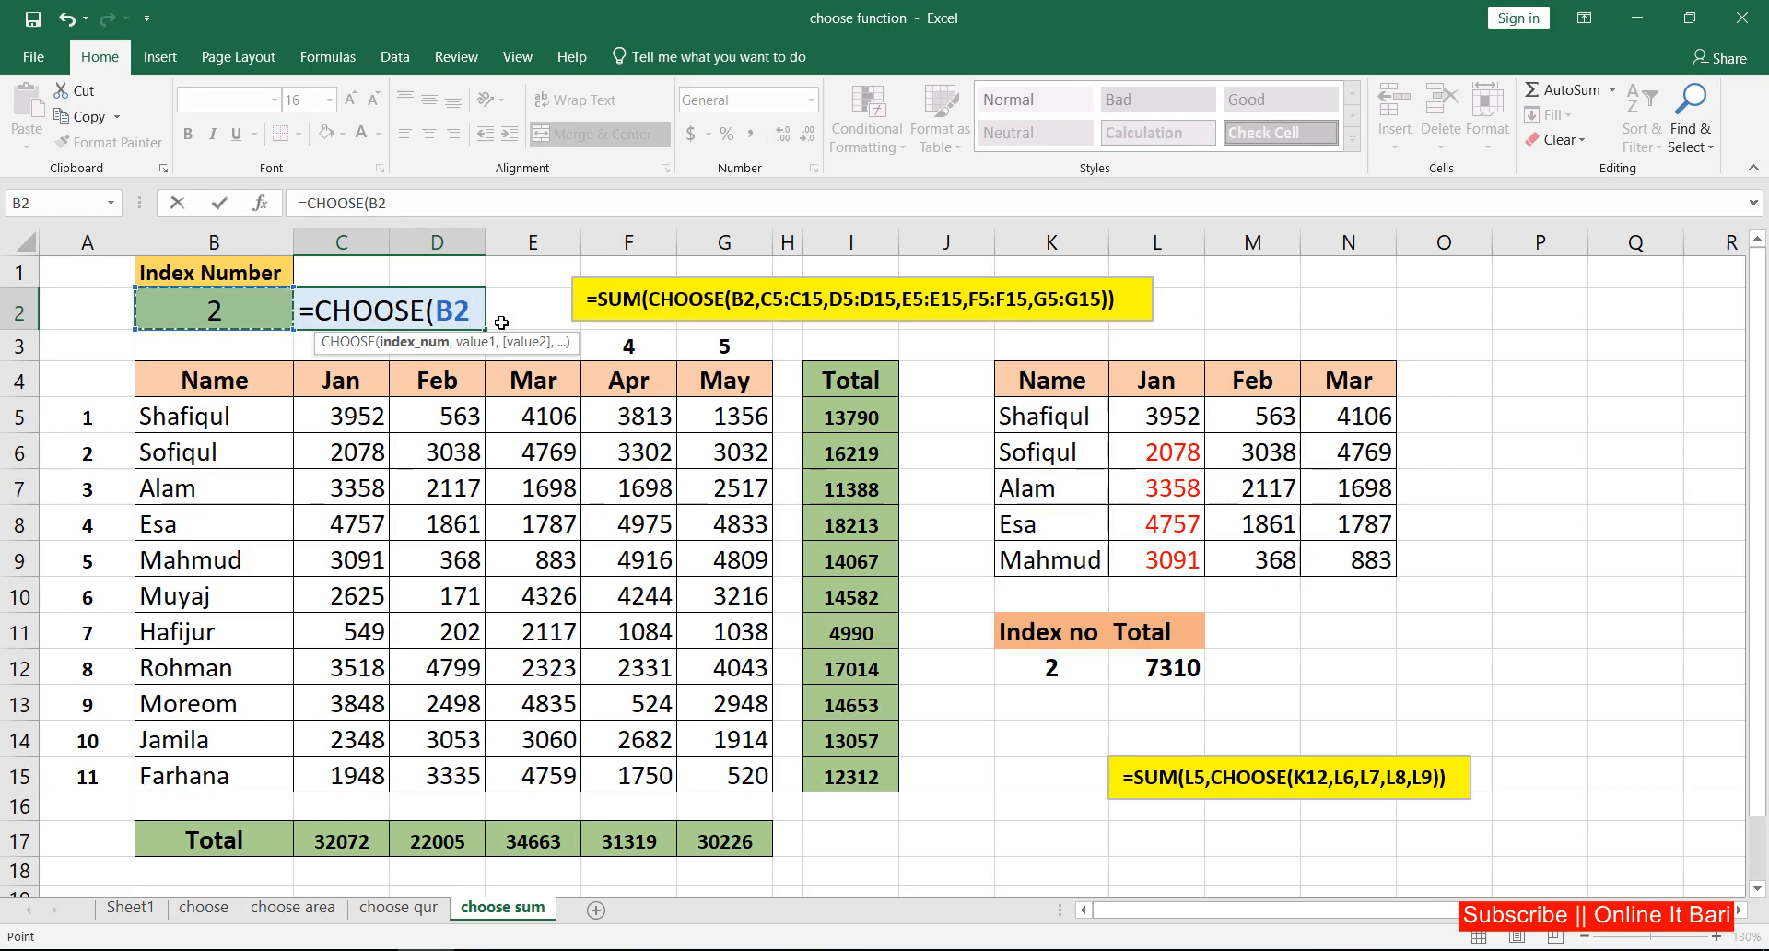
pyautogui.write(',')
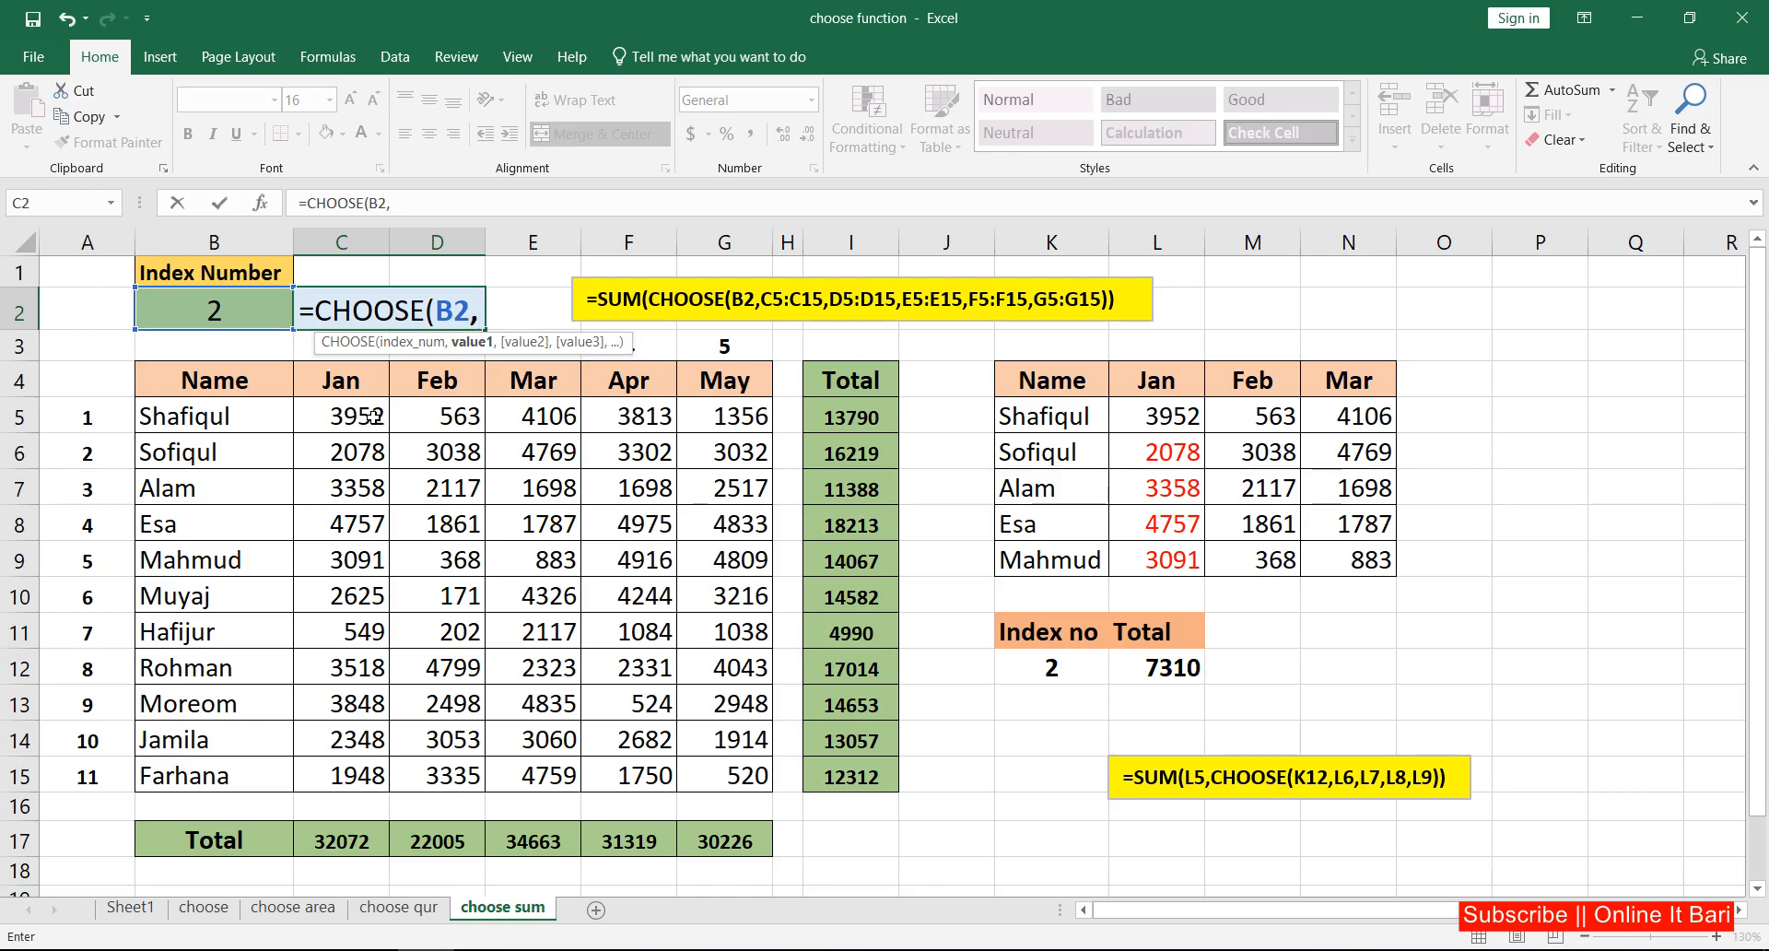
# Step: Add the Jan, Feb, Mar, Apr and May data, rows 5 to 15 of columns C to G, as the CHOOSE values and close the function
pyautogui.moveTo(353, 412); pyautogui.dragTo(355, 755)
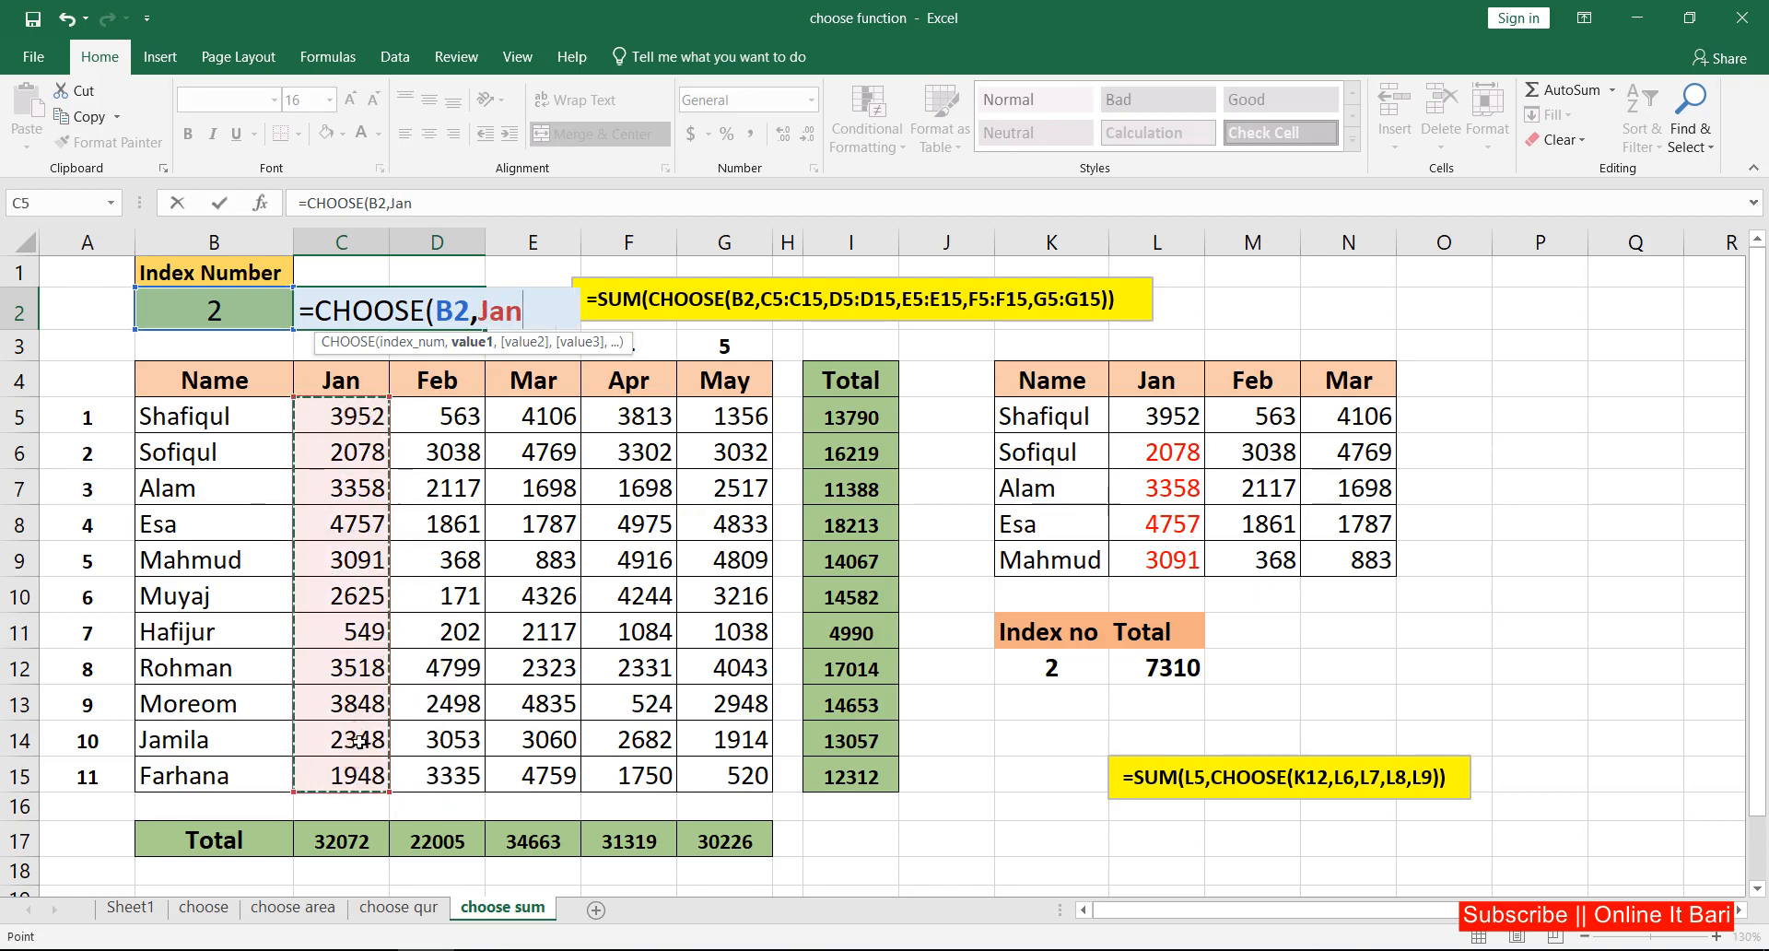
pyautogui.write(',')
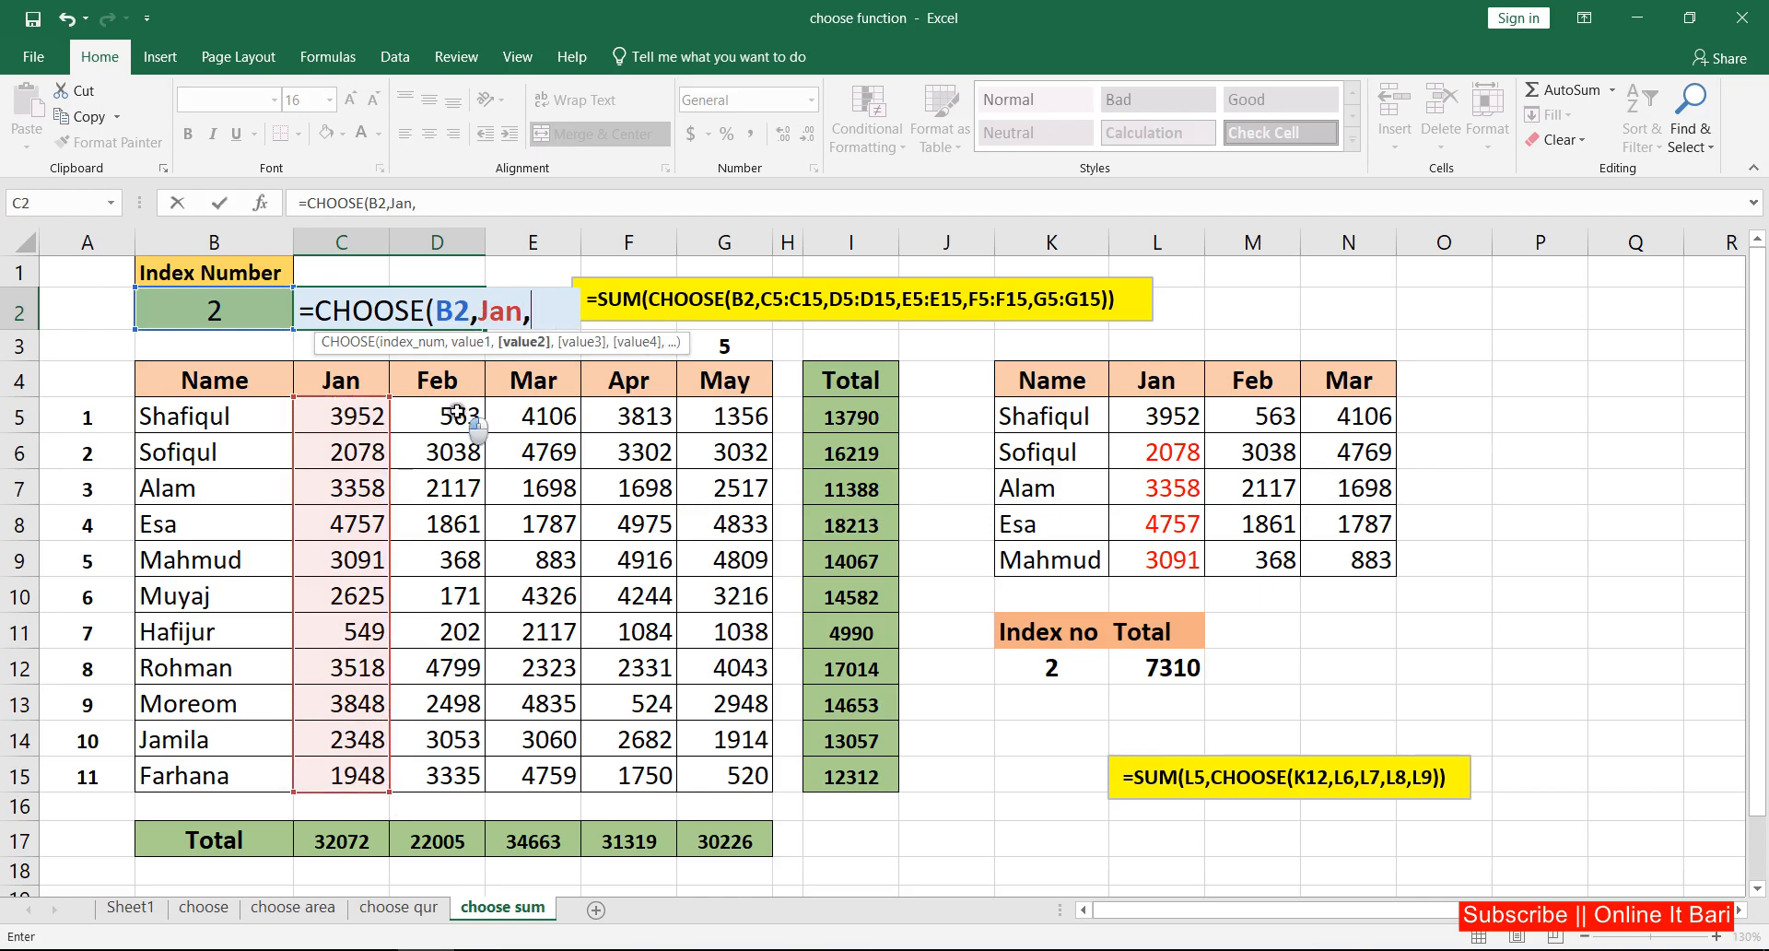
pyautogui.moveTo(466, 419); pyautogui.dragTo(463, 765)
pyautogui.write(',')
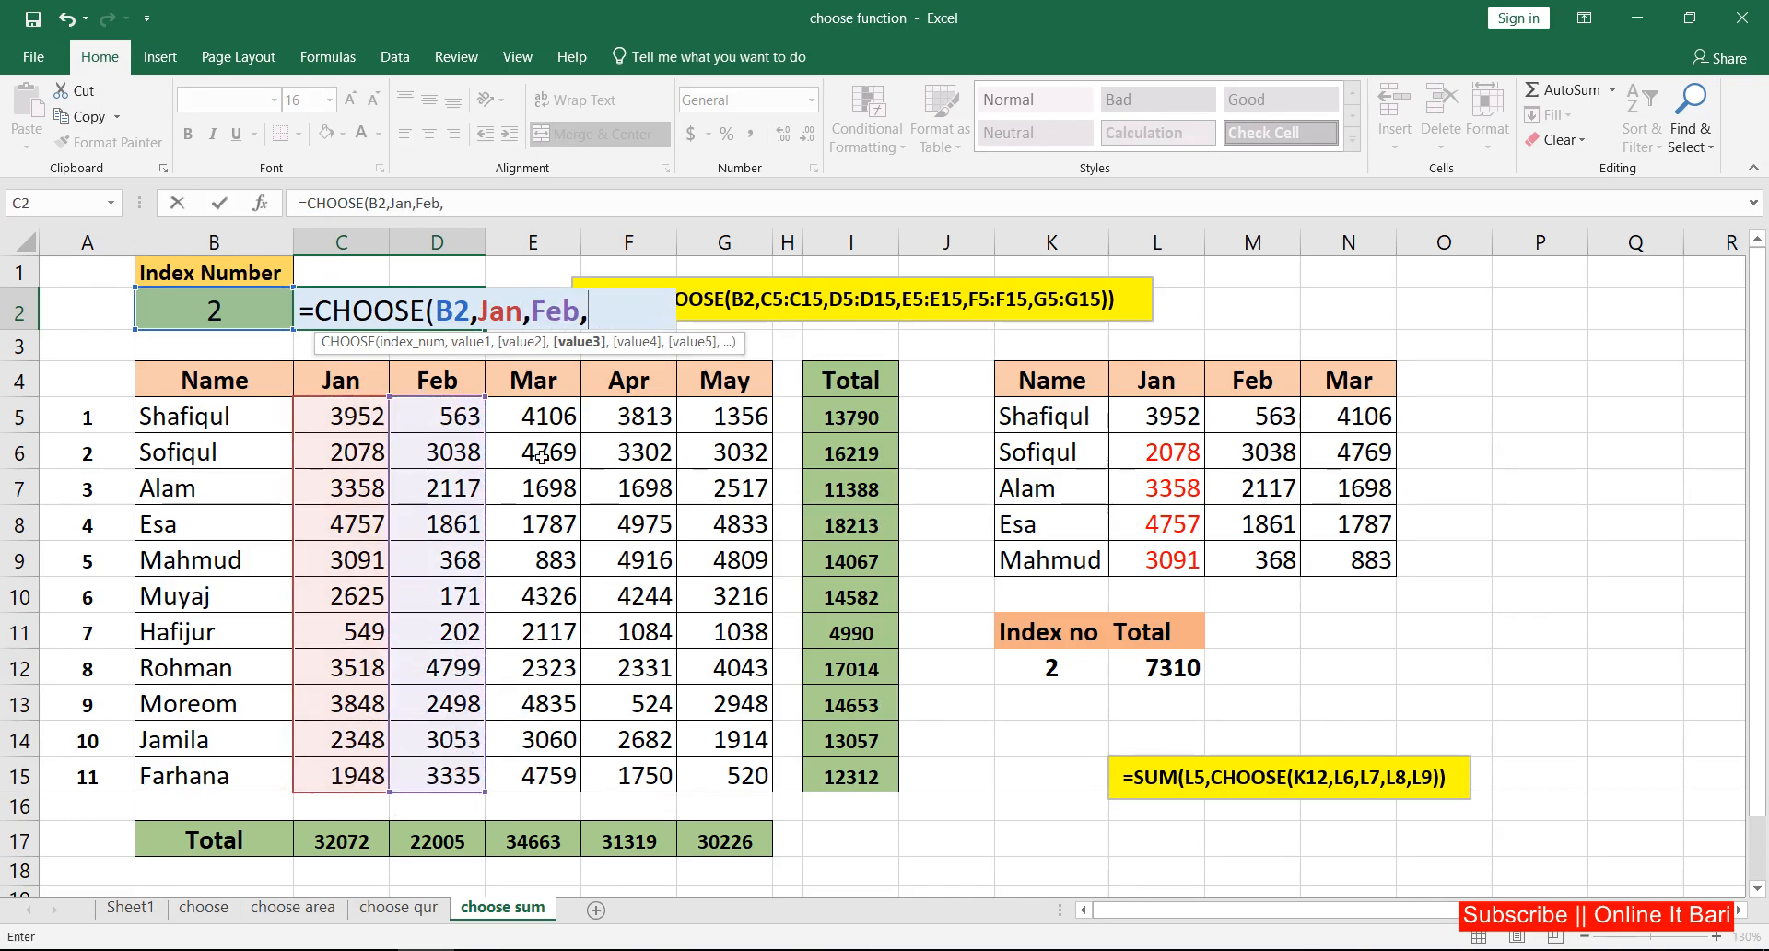
pyautogui.moveTo(545, 420); pyautogui.dragTo(546, 766)
pyautogui.write(',')
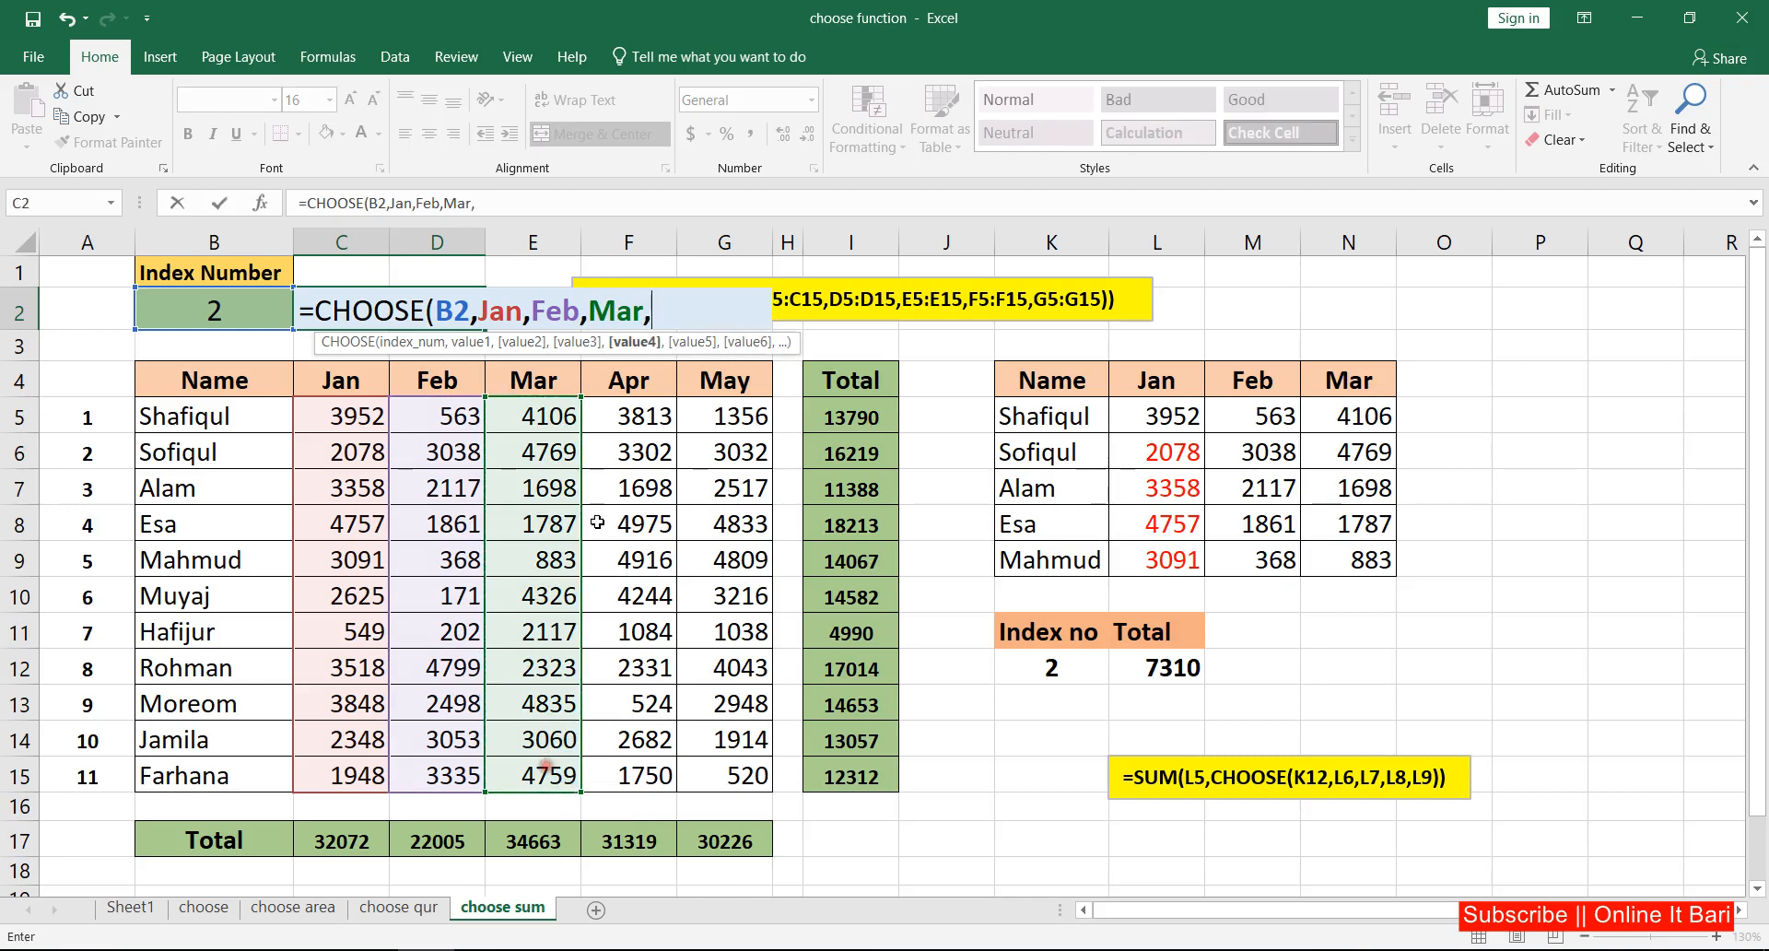
pyautogui.moveTo(644, 419); pyautogui.dragTo(643, 774)
pyautogui.write(',')
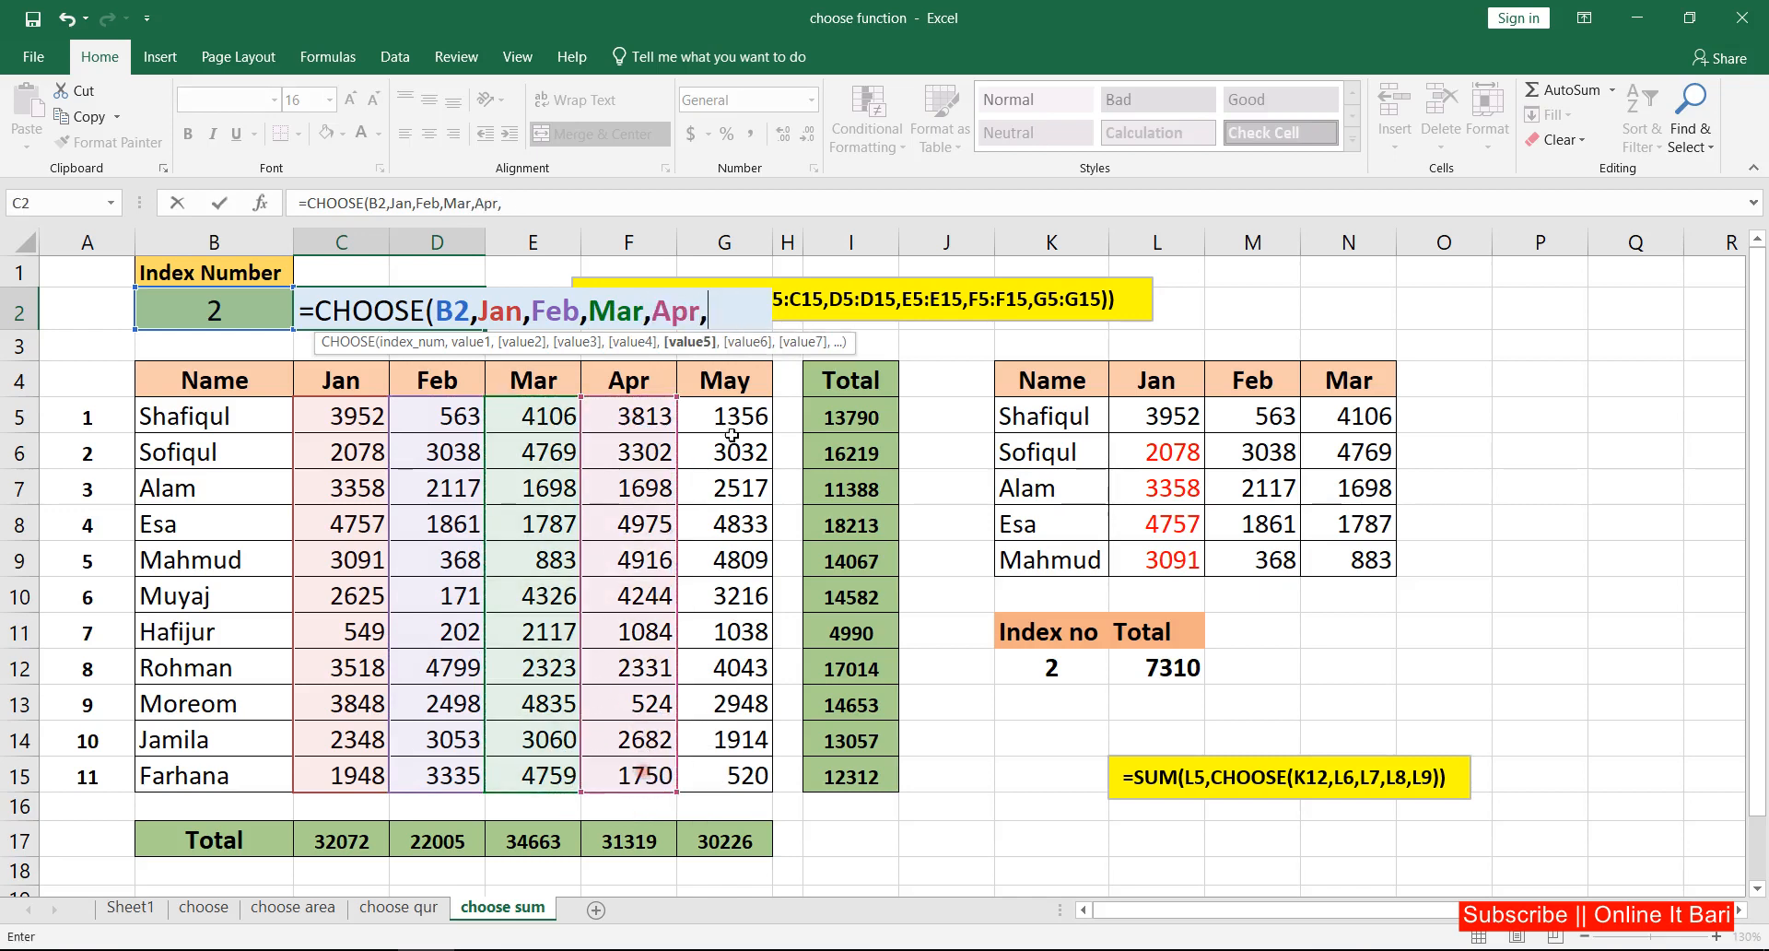
pyautogui.moveTo(733, 416); pyautogui.dragTo(752, 784)
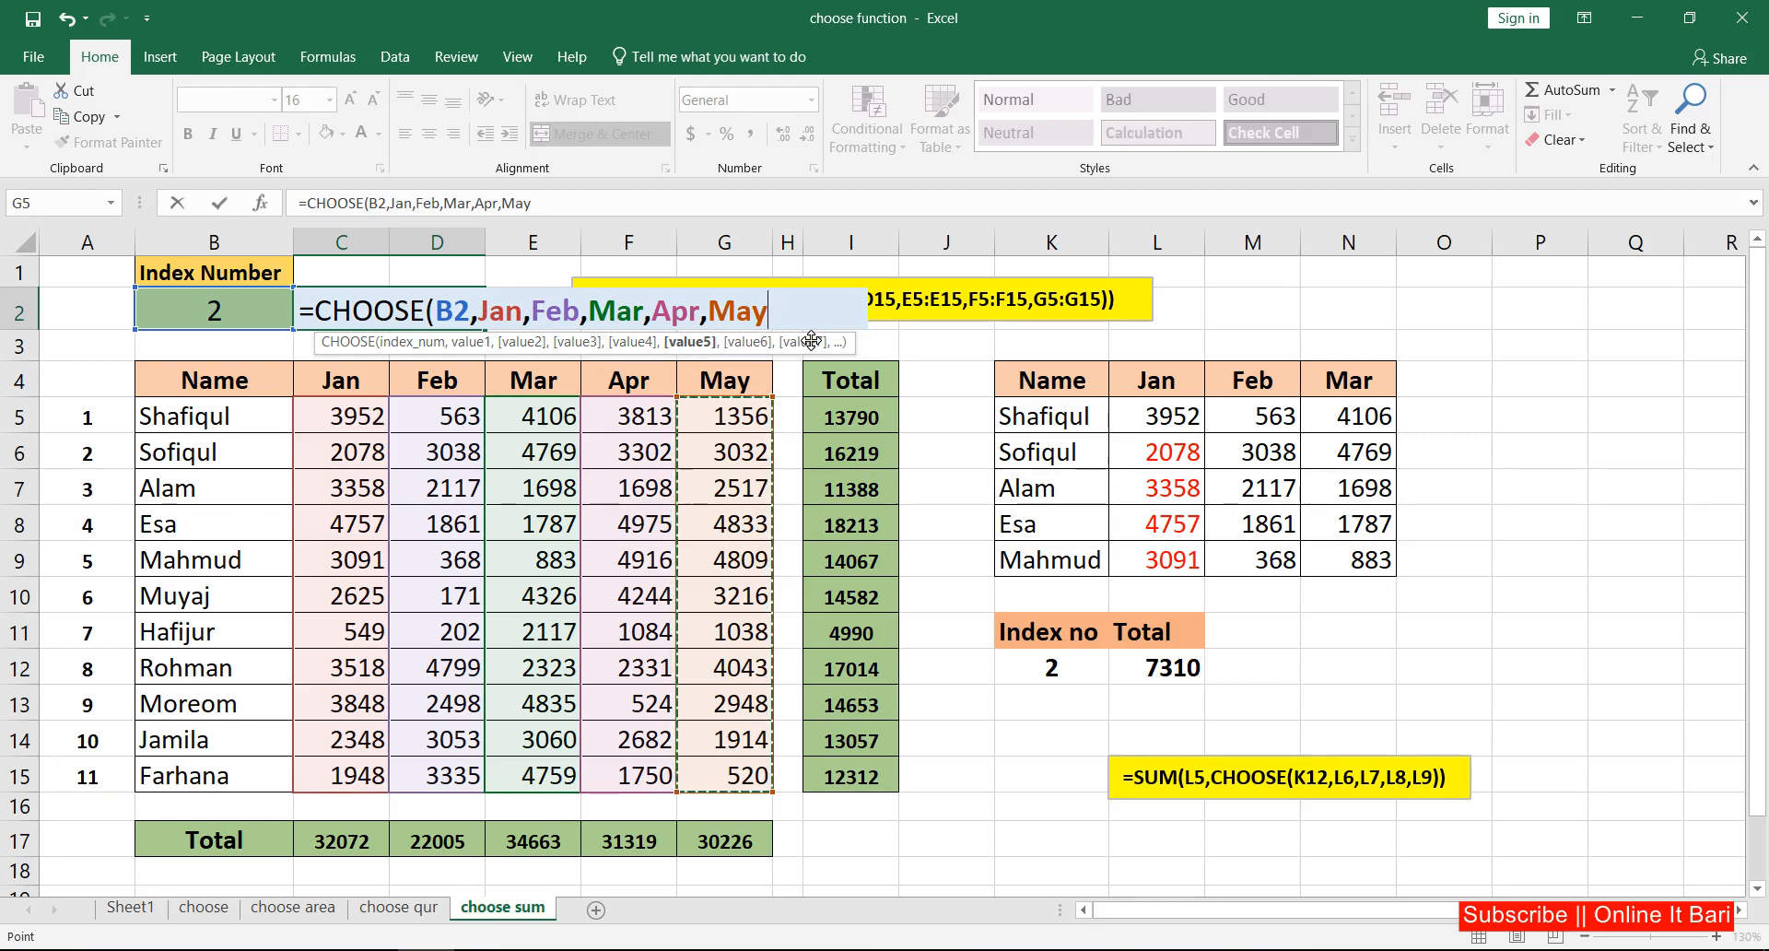
pyautogui.write(')')
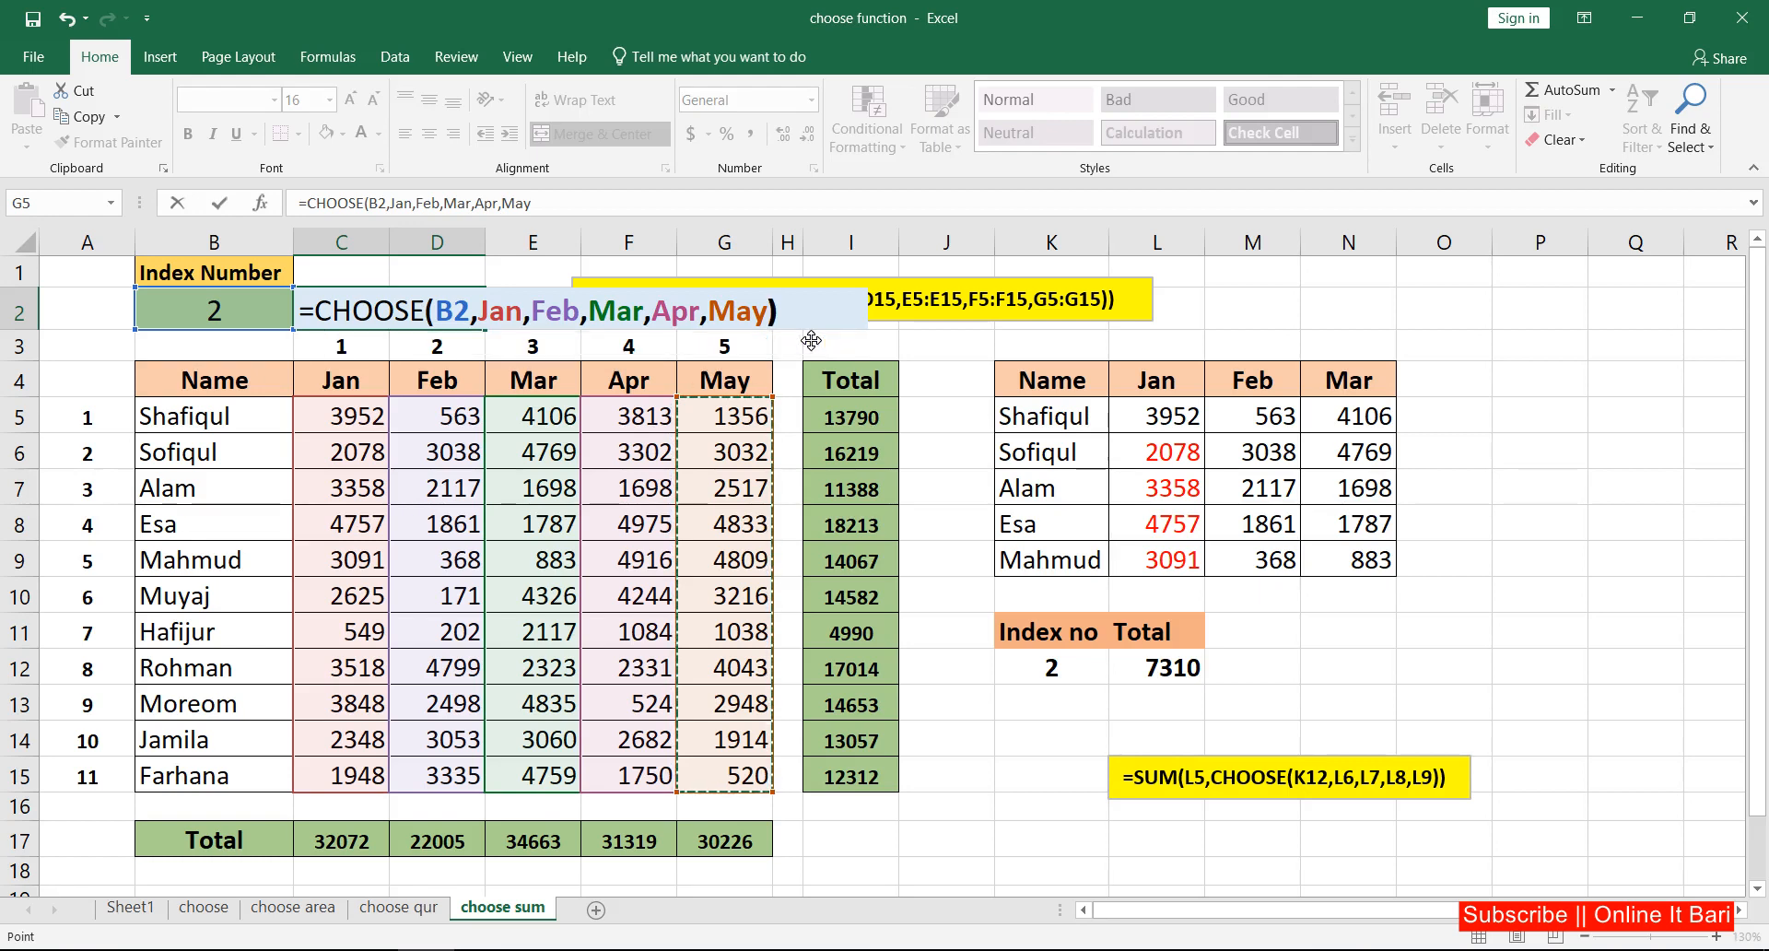
# Step: Wrap the CHOOSE function in C2 in SUM and enter the formula =SUM(CHOOSE(B2,Jan,Feb,Mar,Apr,May))
pyautogui.click(314, 310)
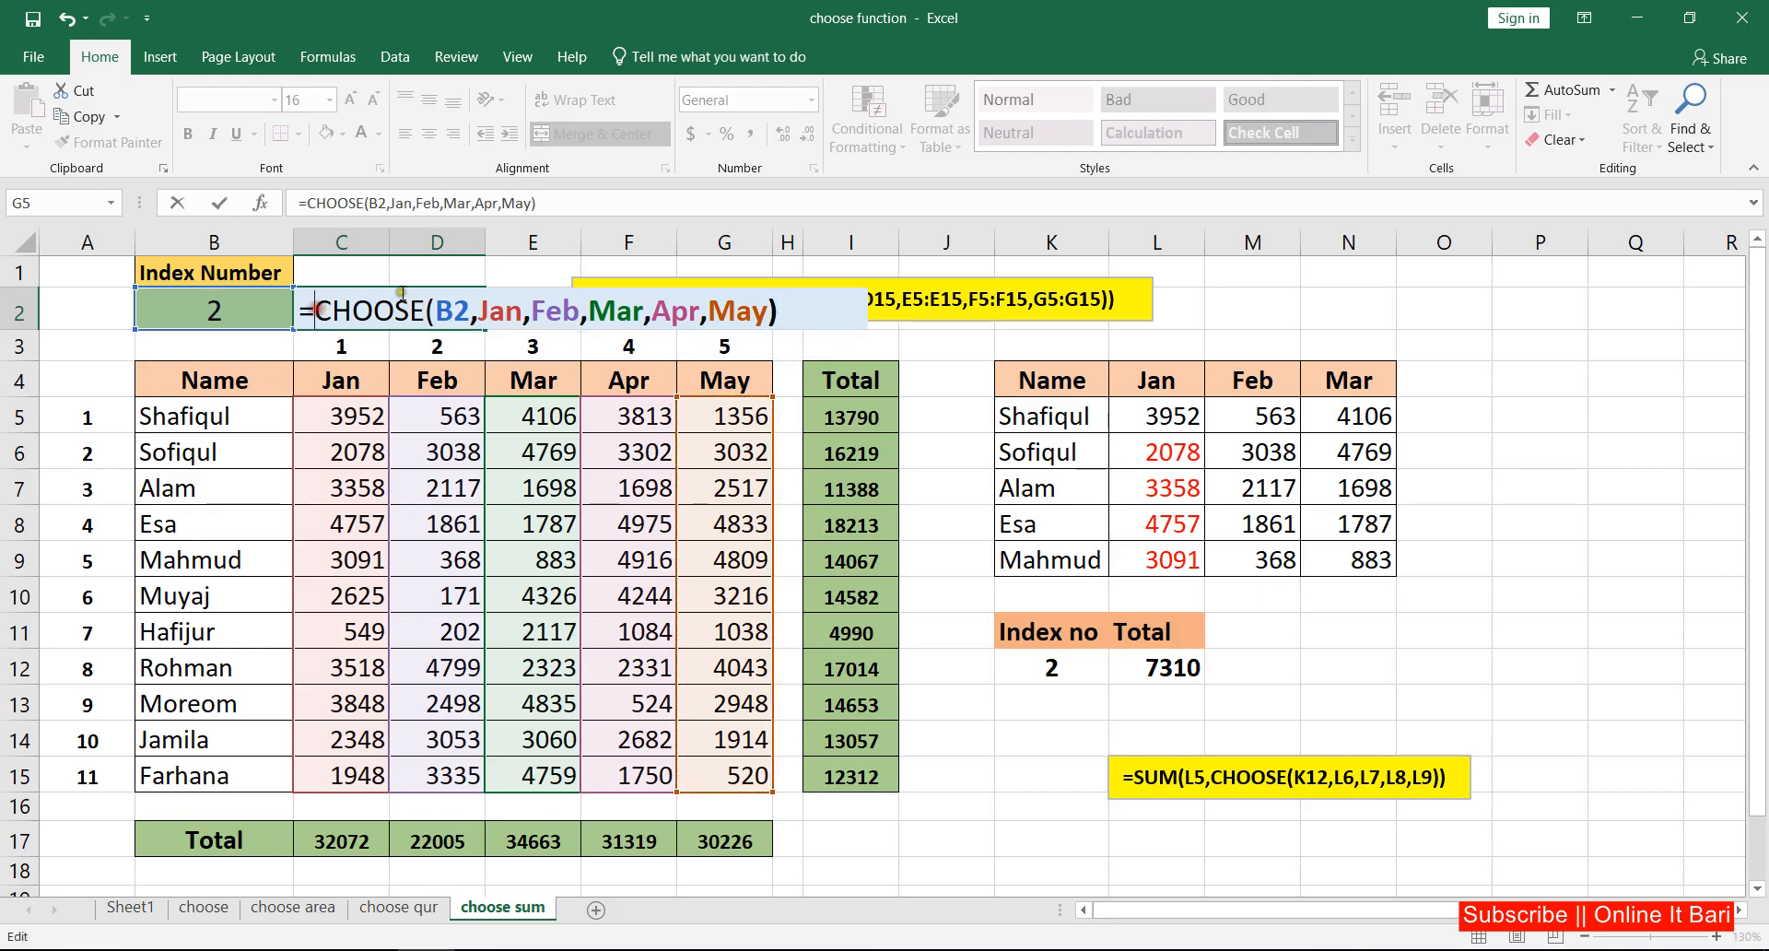
pyautogui.write('sum')
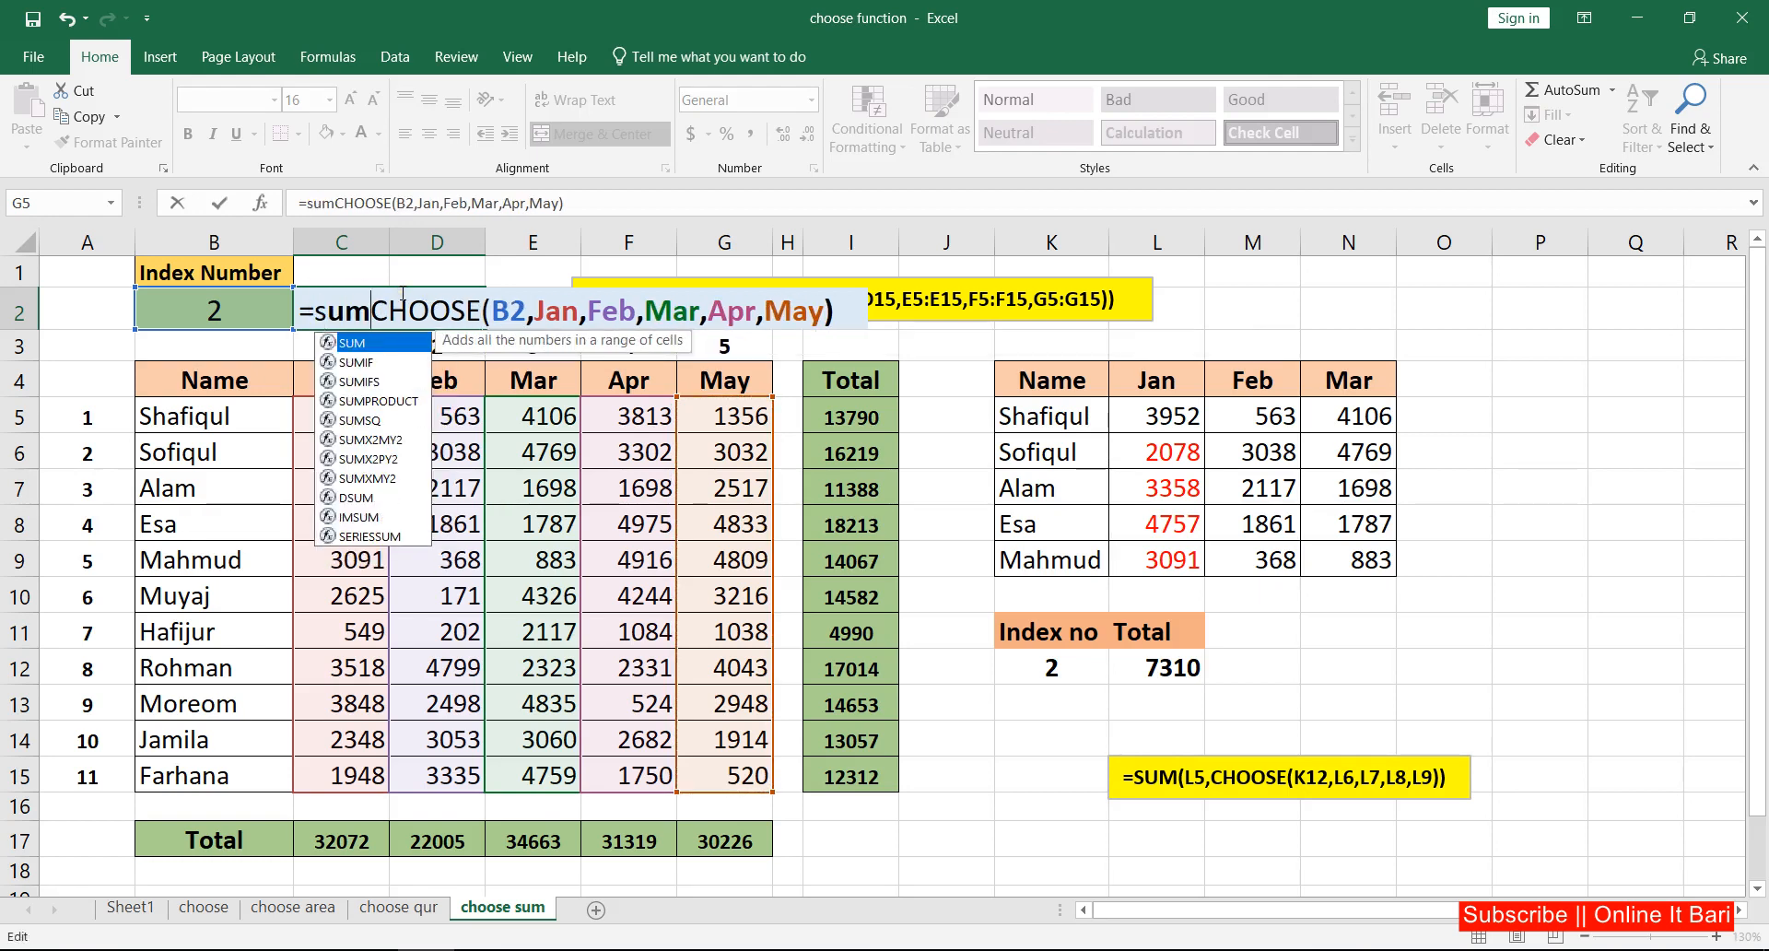
pyautogui.press('Tab')
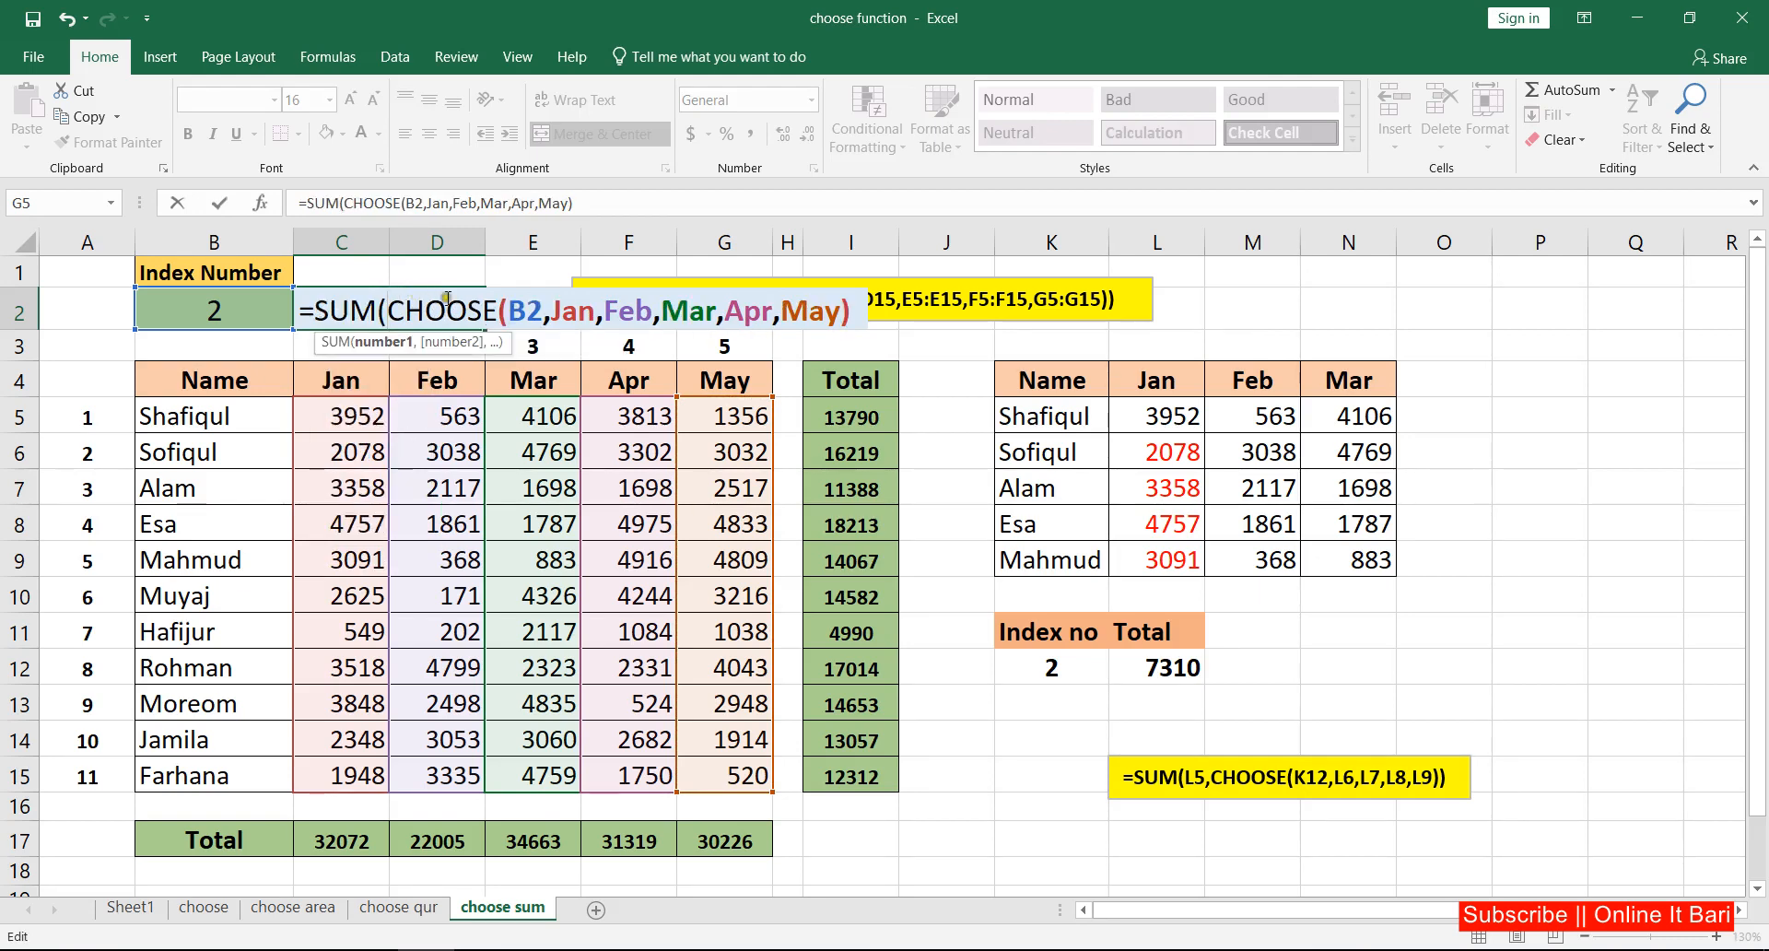
pyautogui.click(860, 309)
pyautogui.write(')')
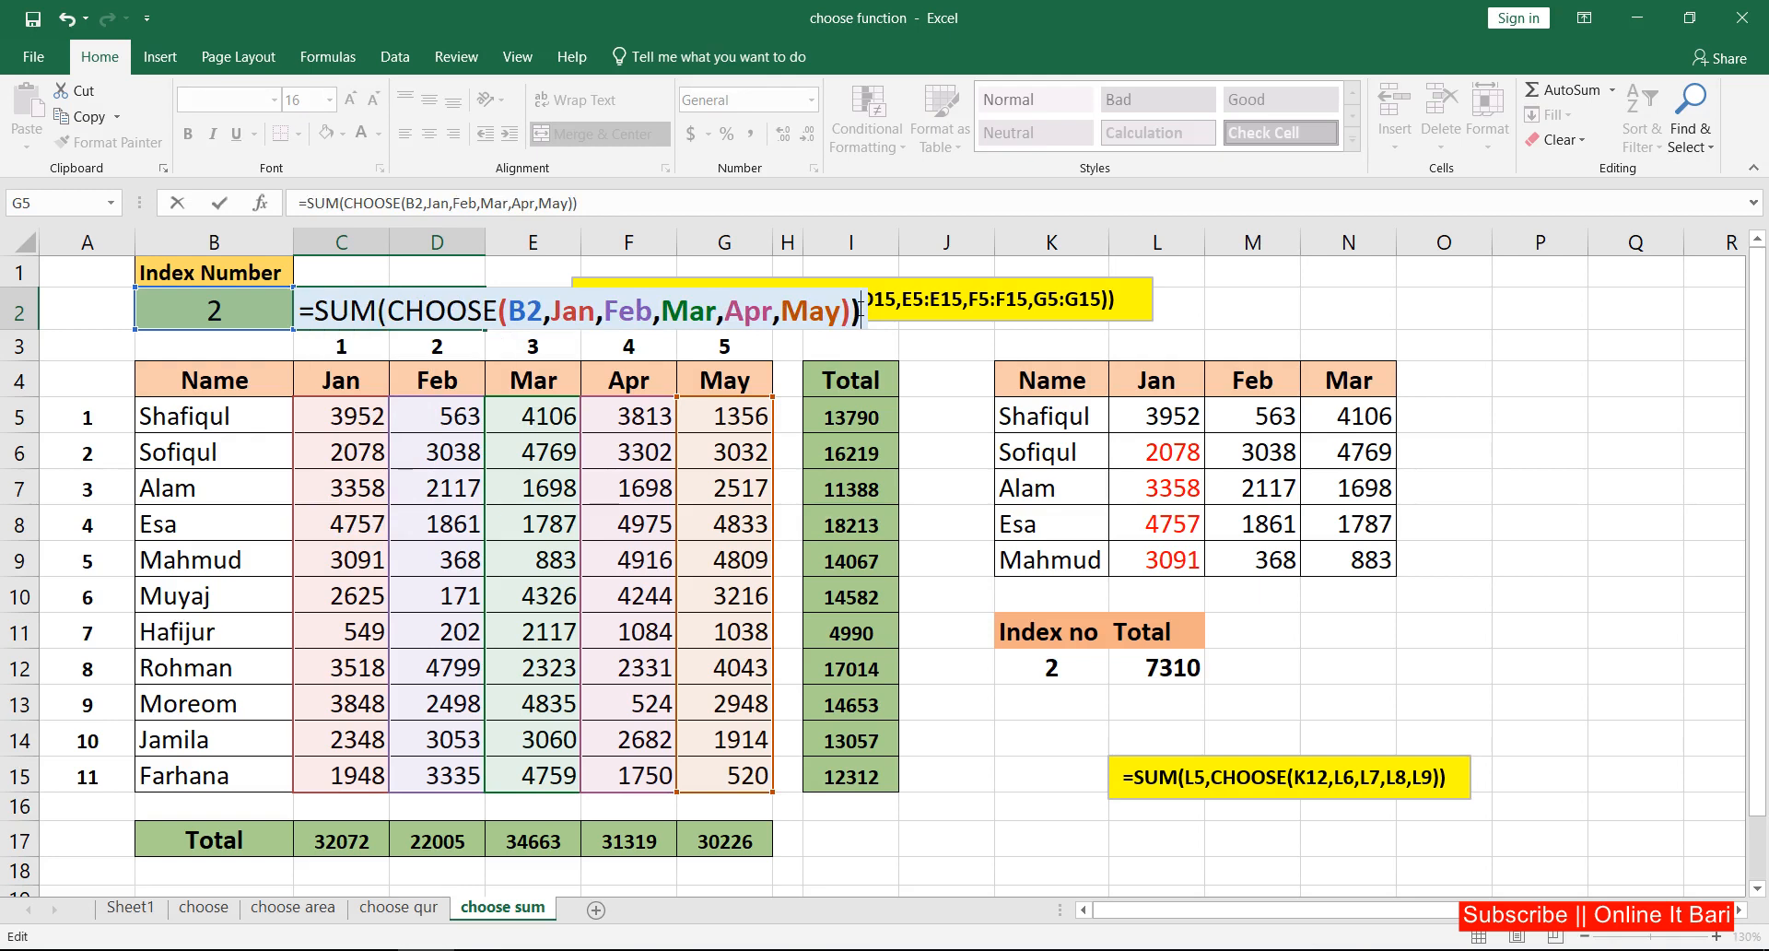
pyautogui.click(220, 203)
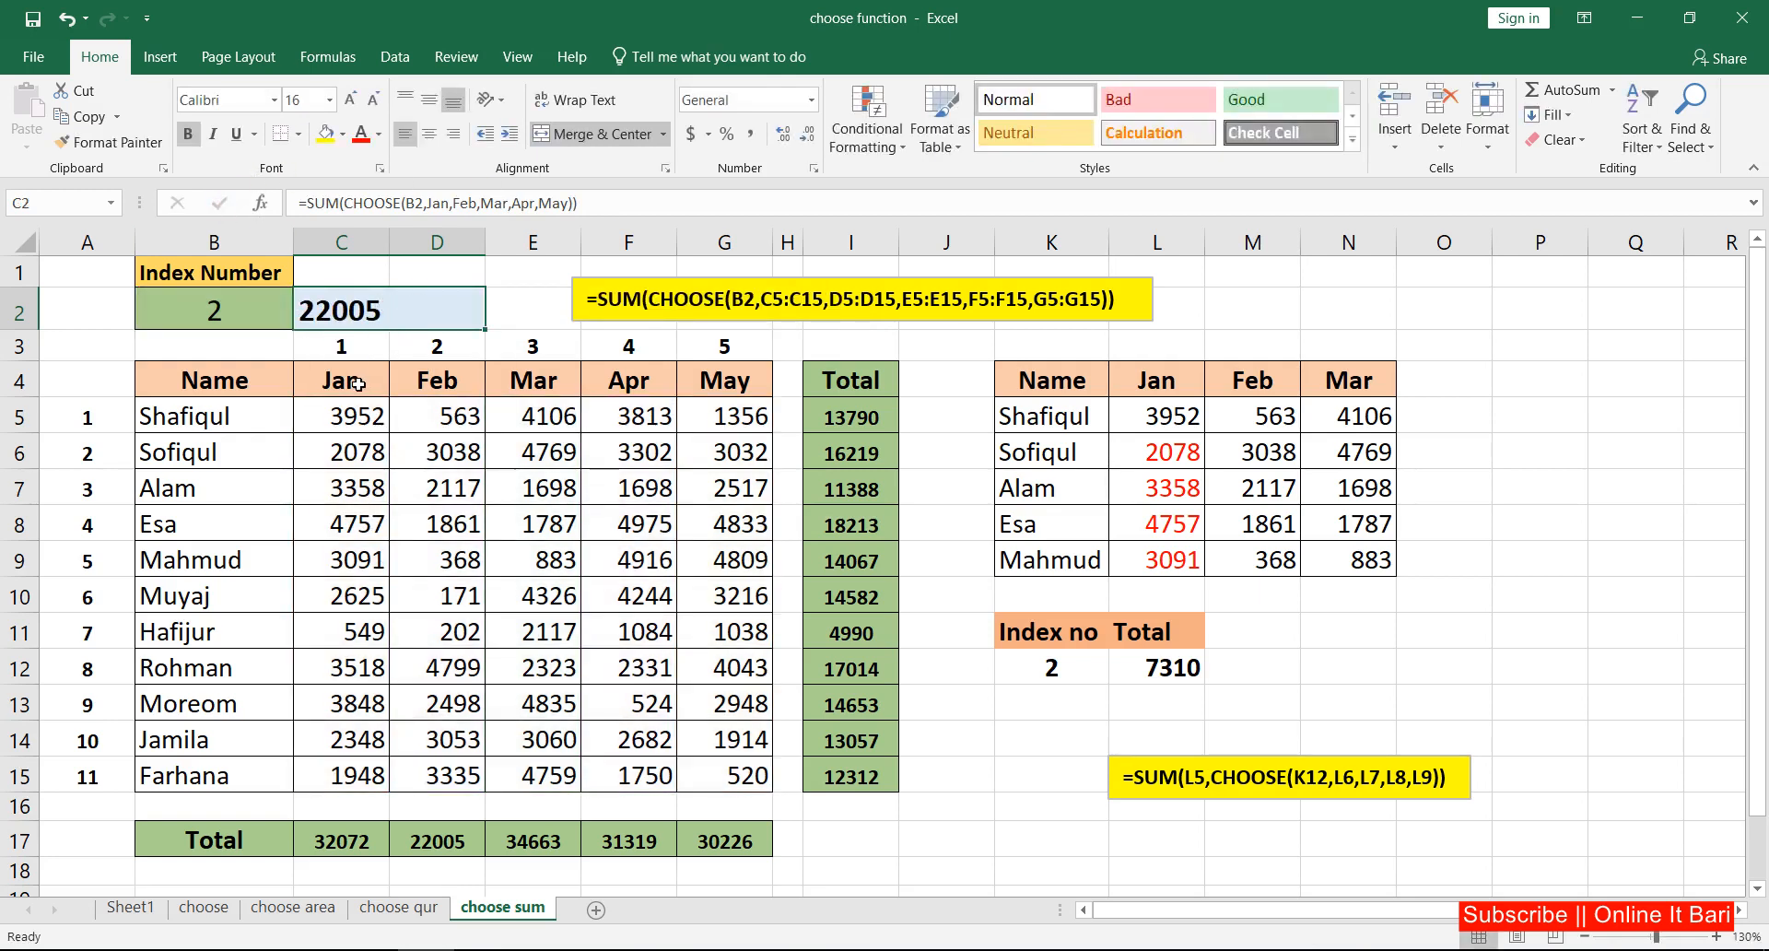
# Step: Compare the C2 result with the Feb column total and fill D17 with yellow
pyautogui.click(208, 312)
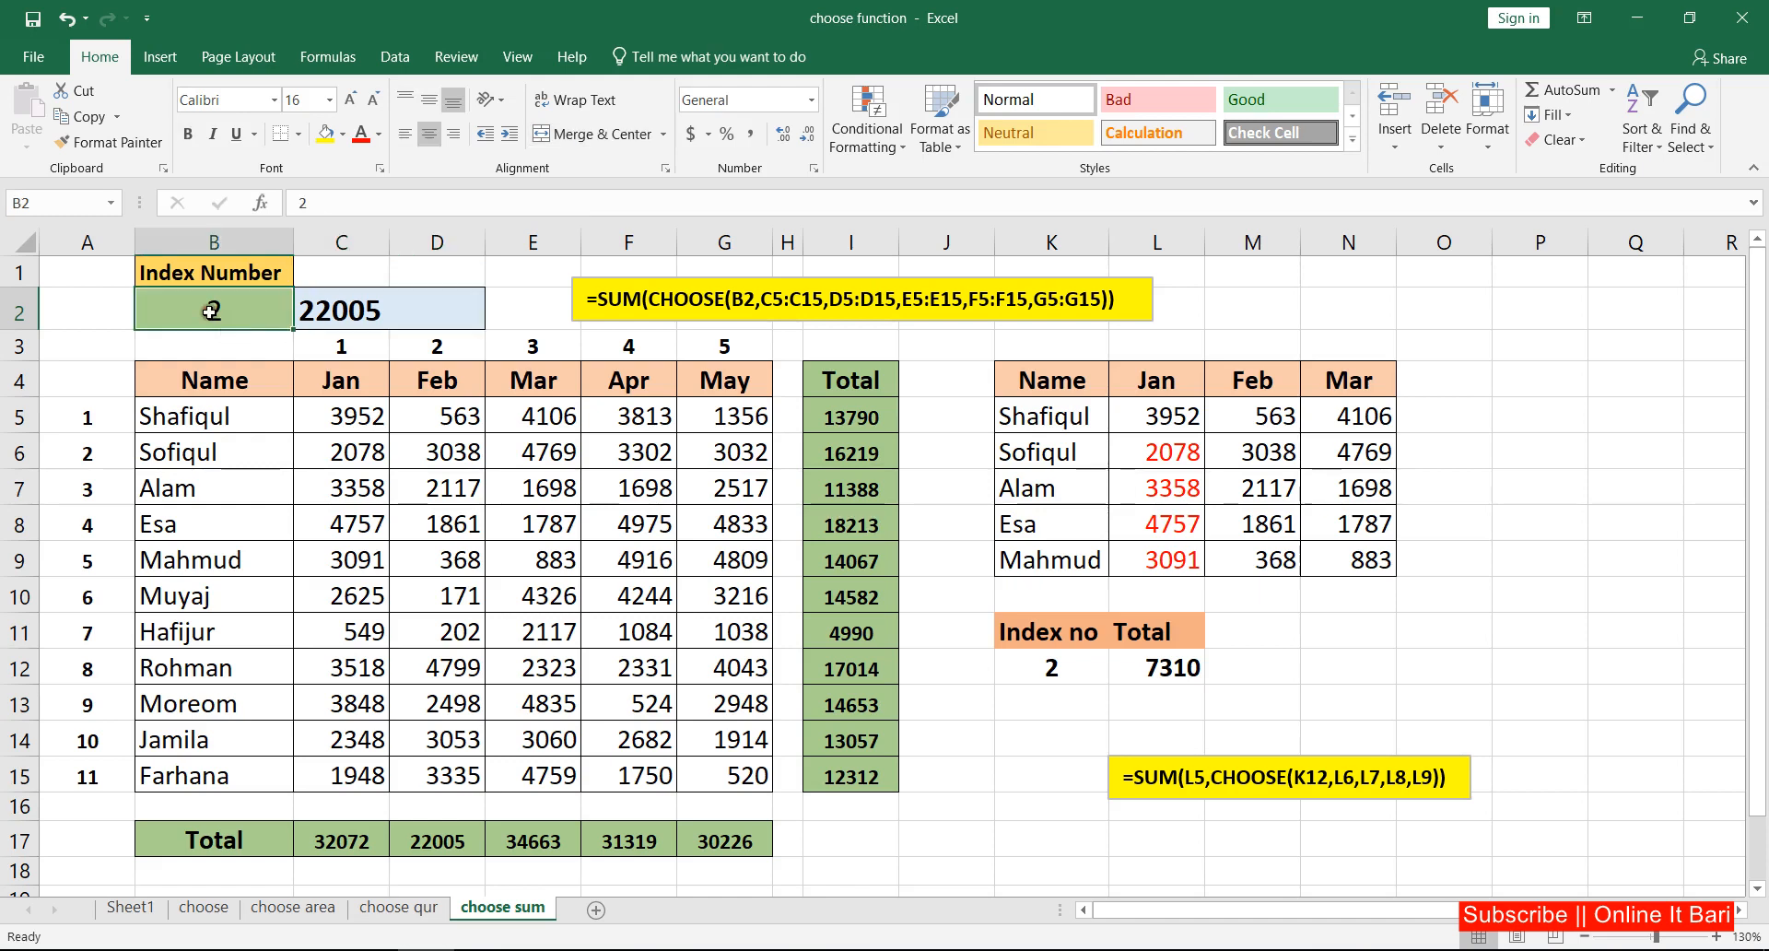
pyautogui.click(302, 313)
pyautogui.click(433, 378)
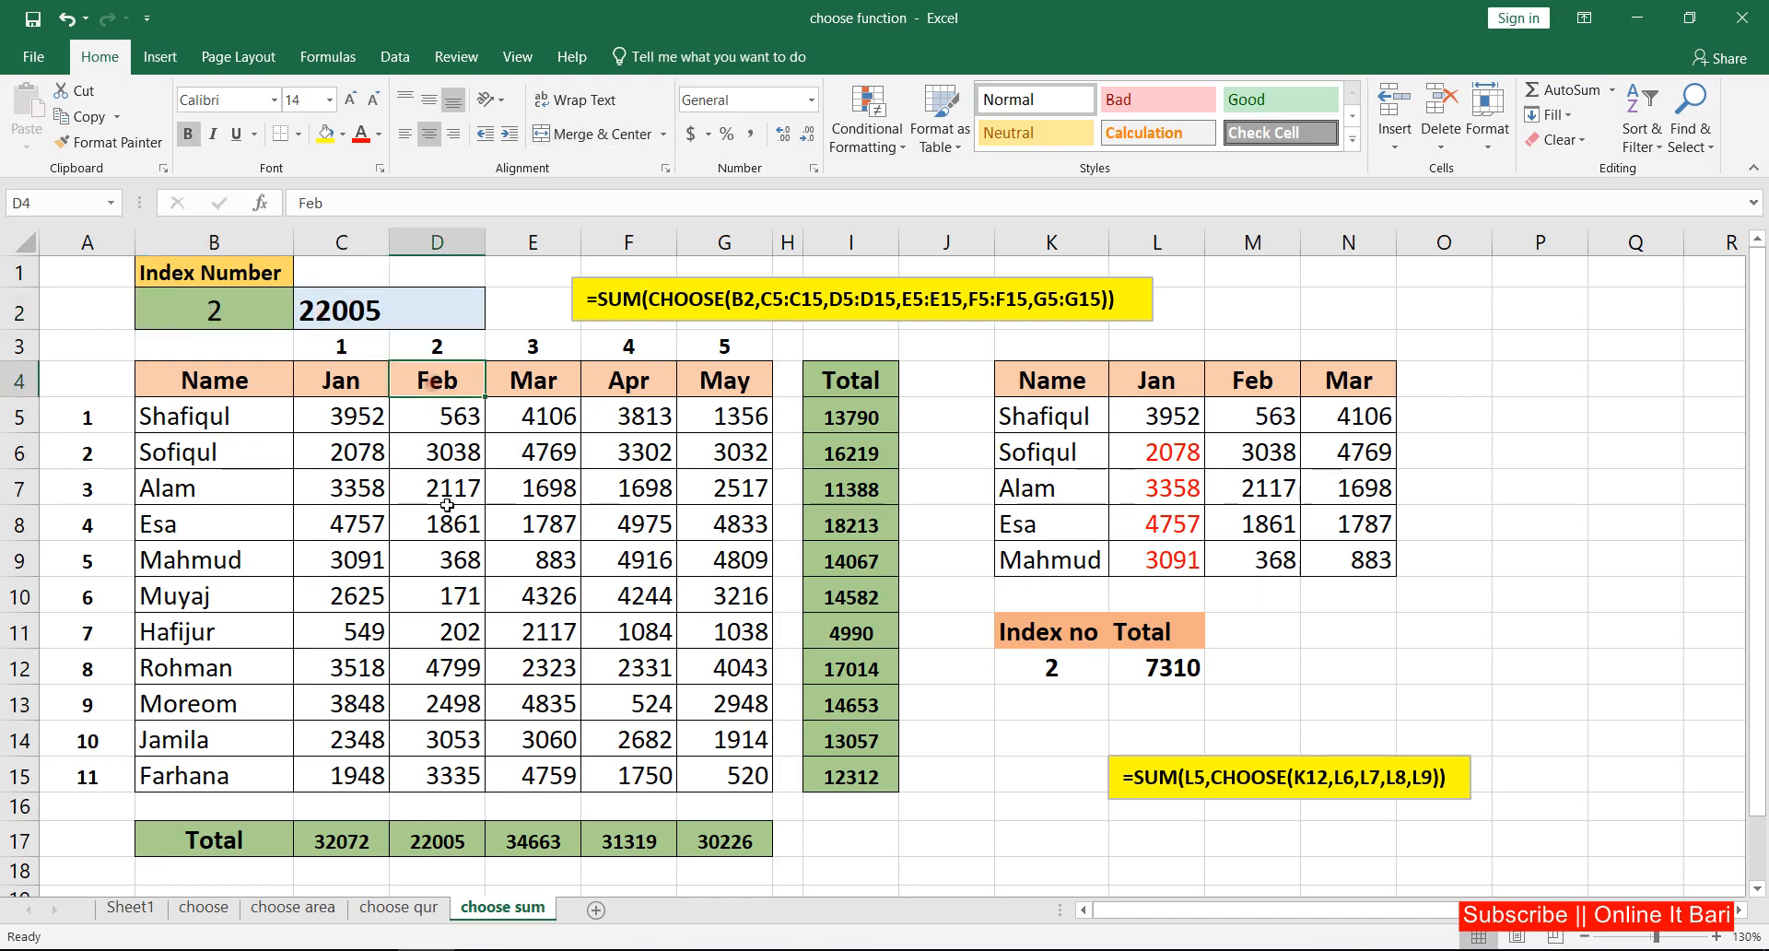
pyautogui.click(462, 846)
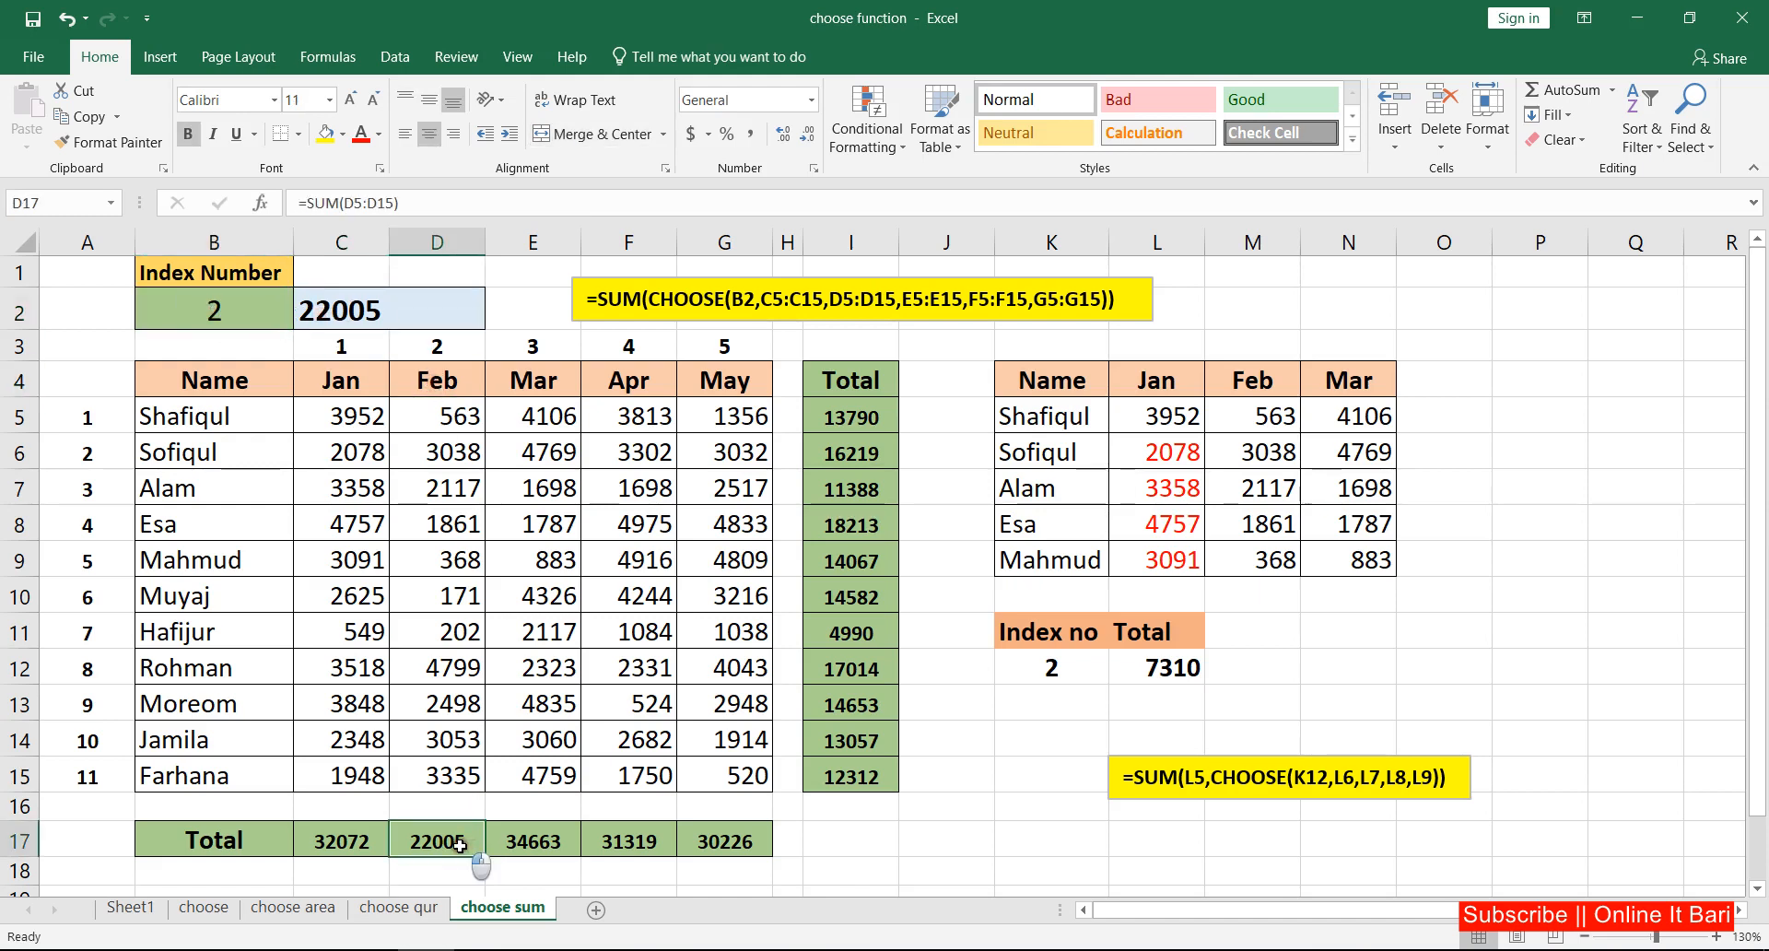
pyautogui.click(347, 315)
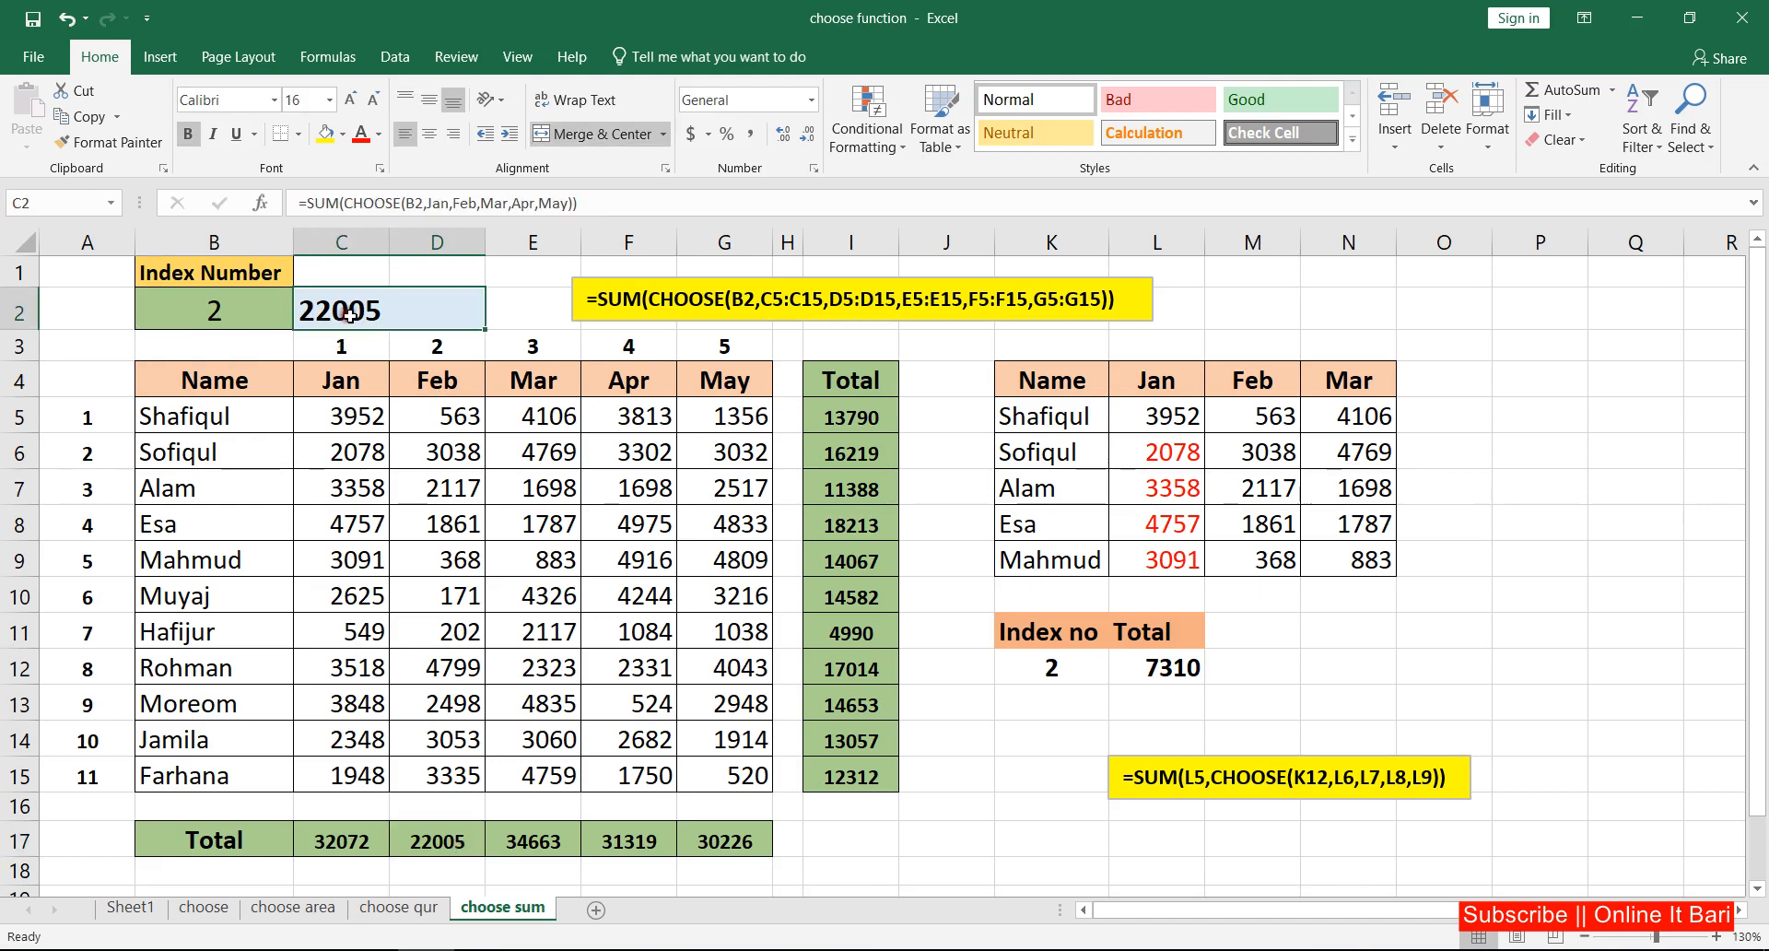
pyautogui.click(448, 843)
pyautogui.click(324, 133)
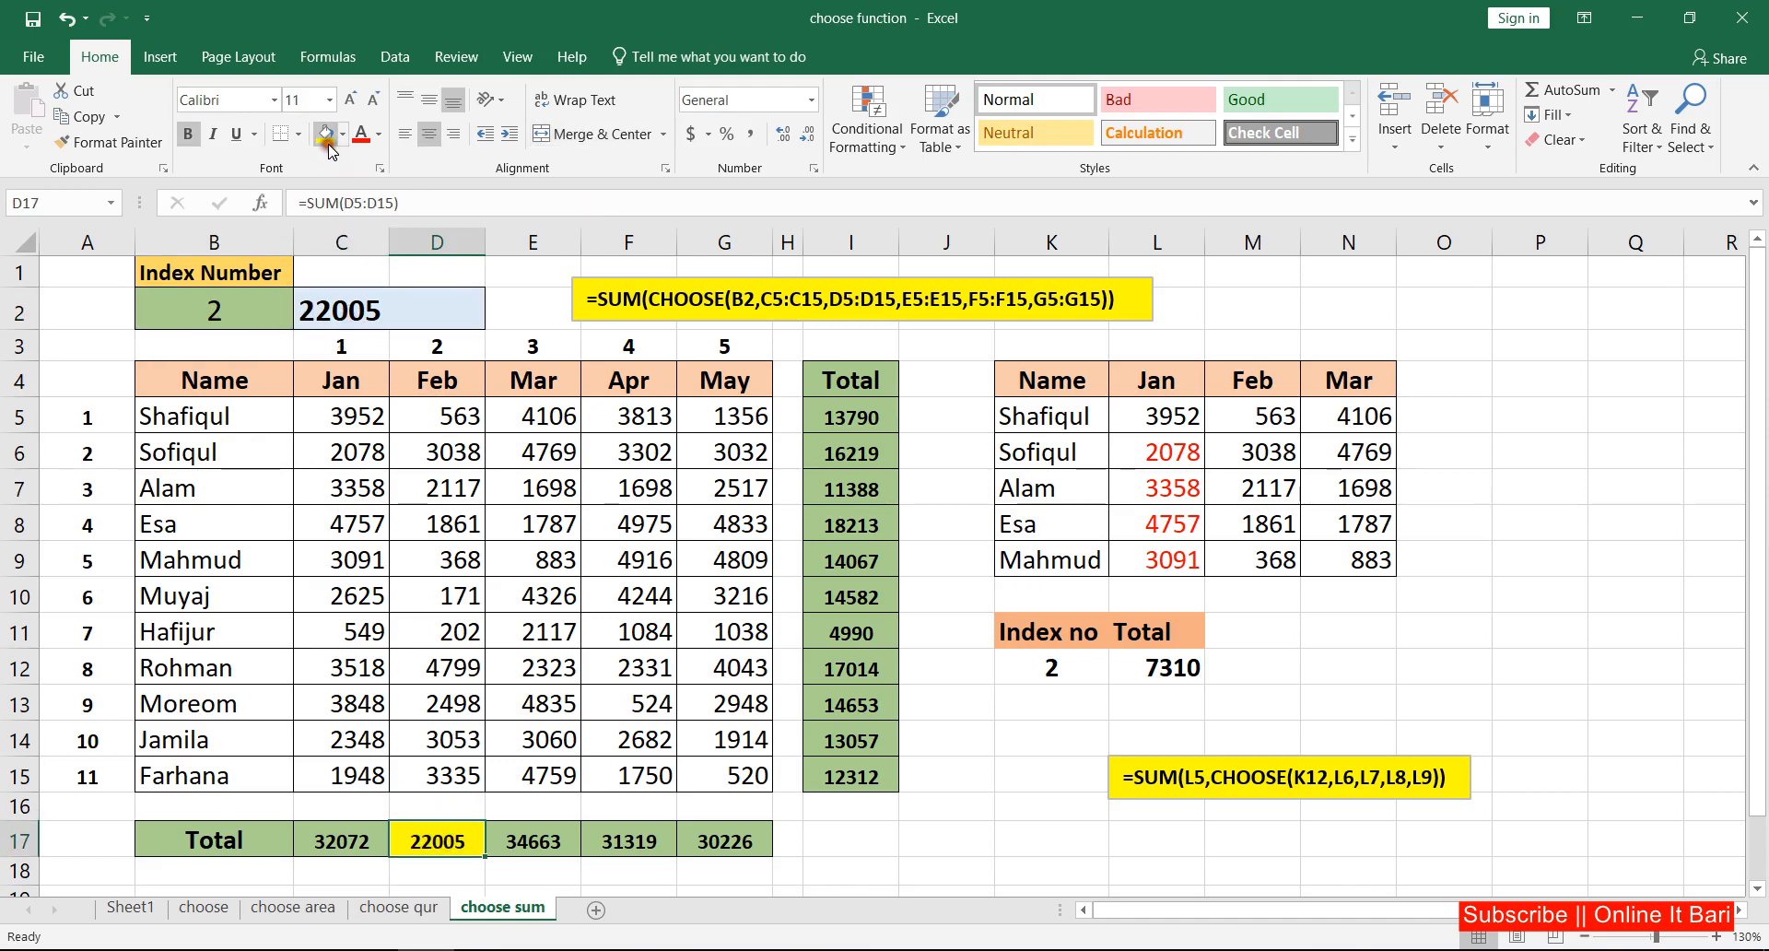
pyautogui.click(809, 822)
pyautogui.click(424, 317)
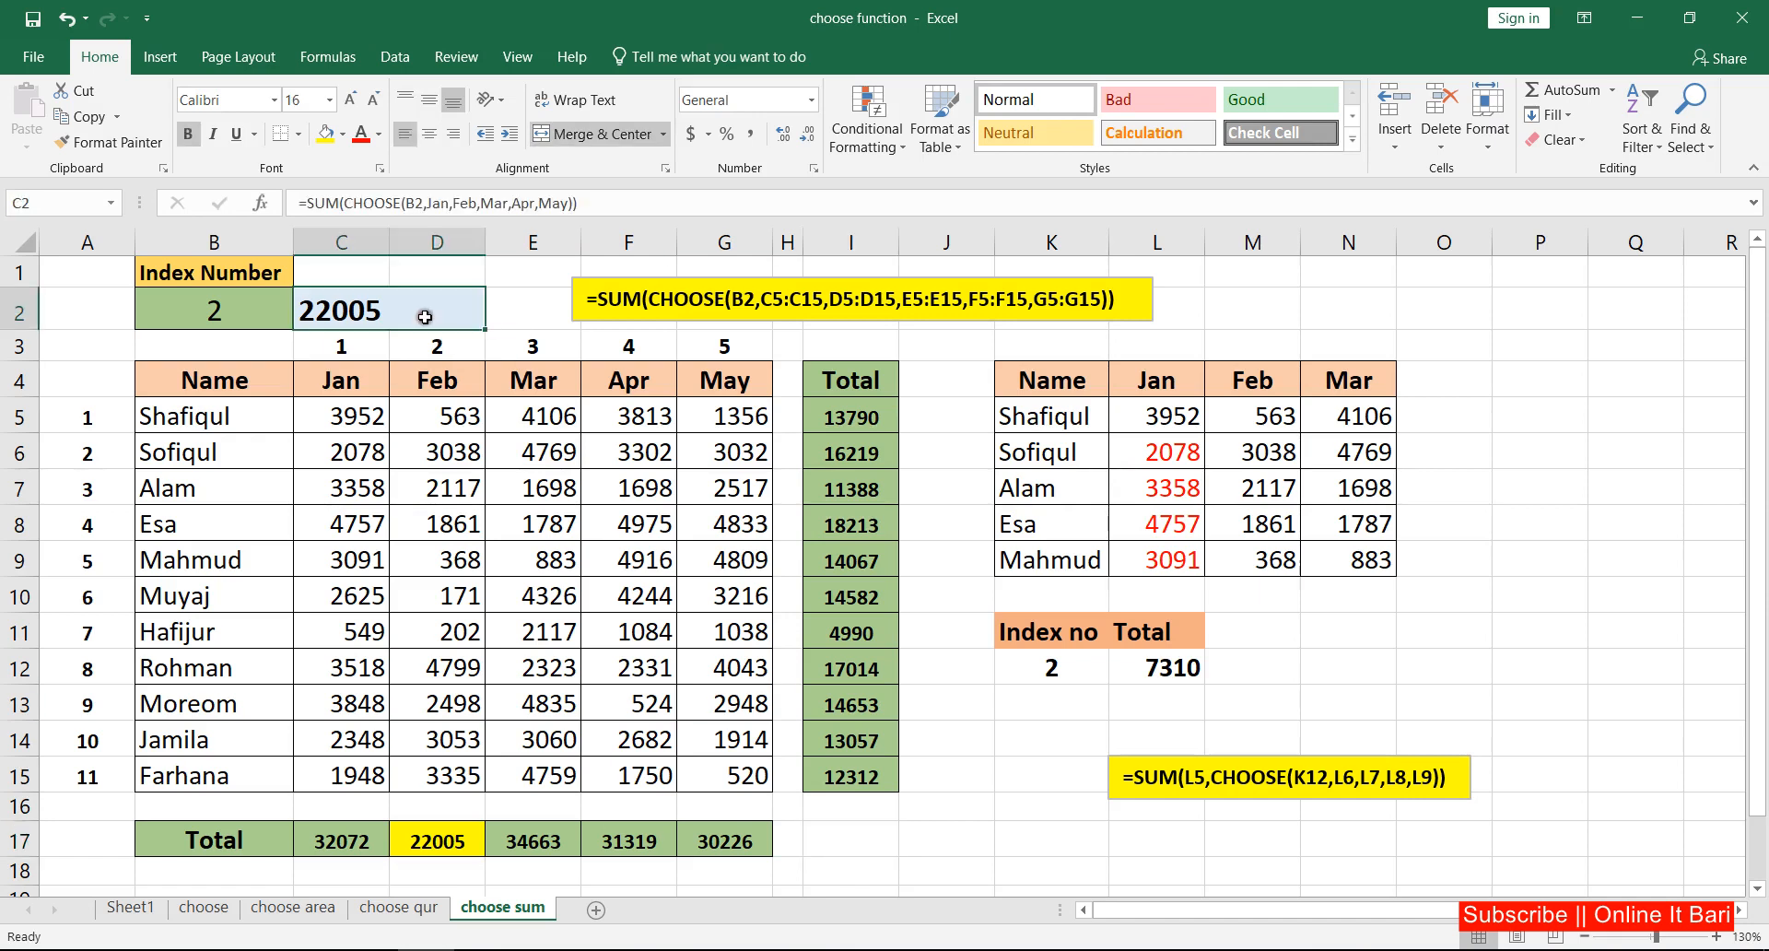
pyautogui.click(227, 317)
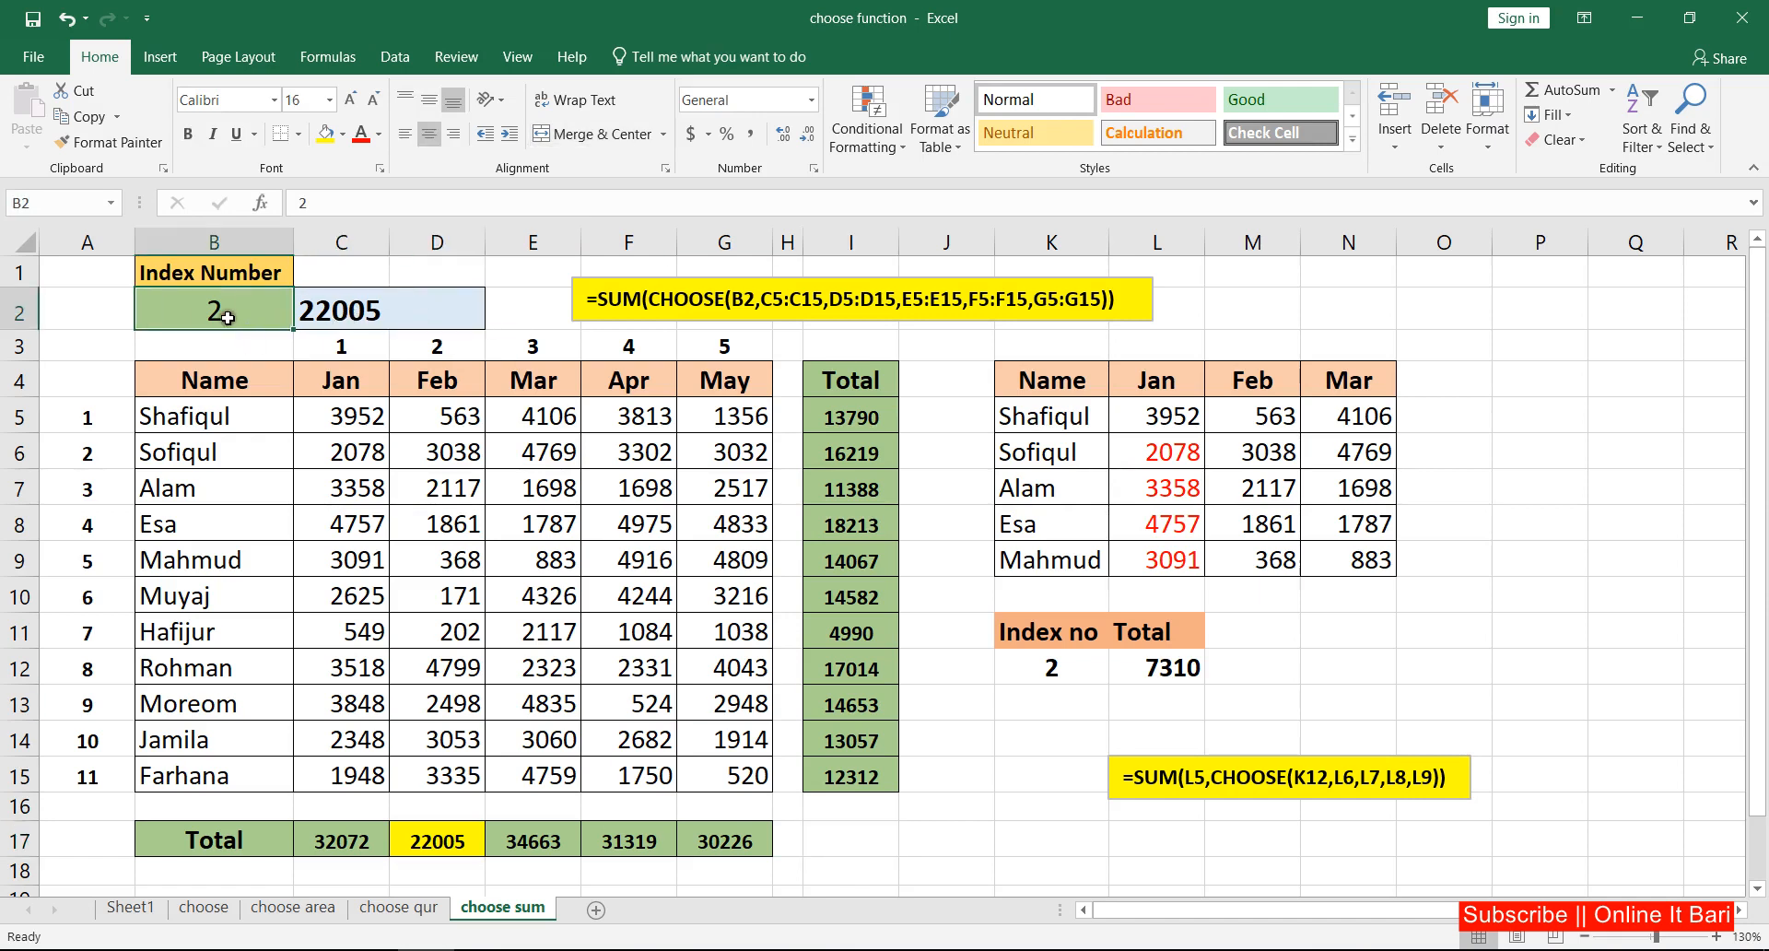
pyautogui.click(356, 381)
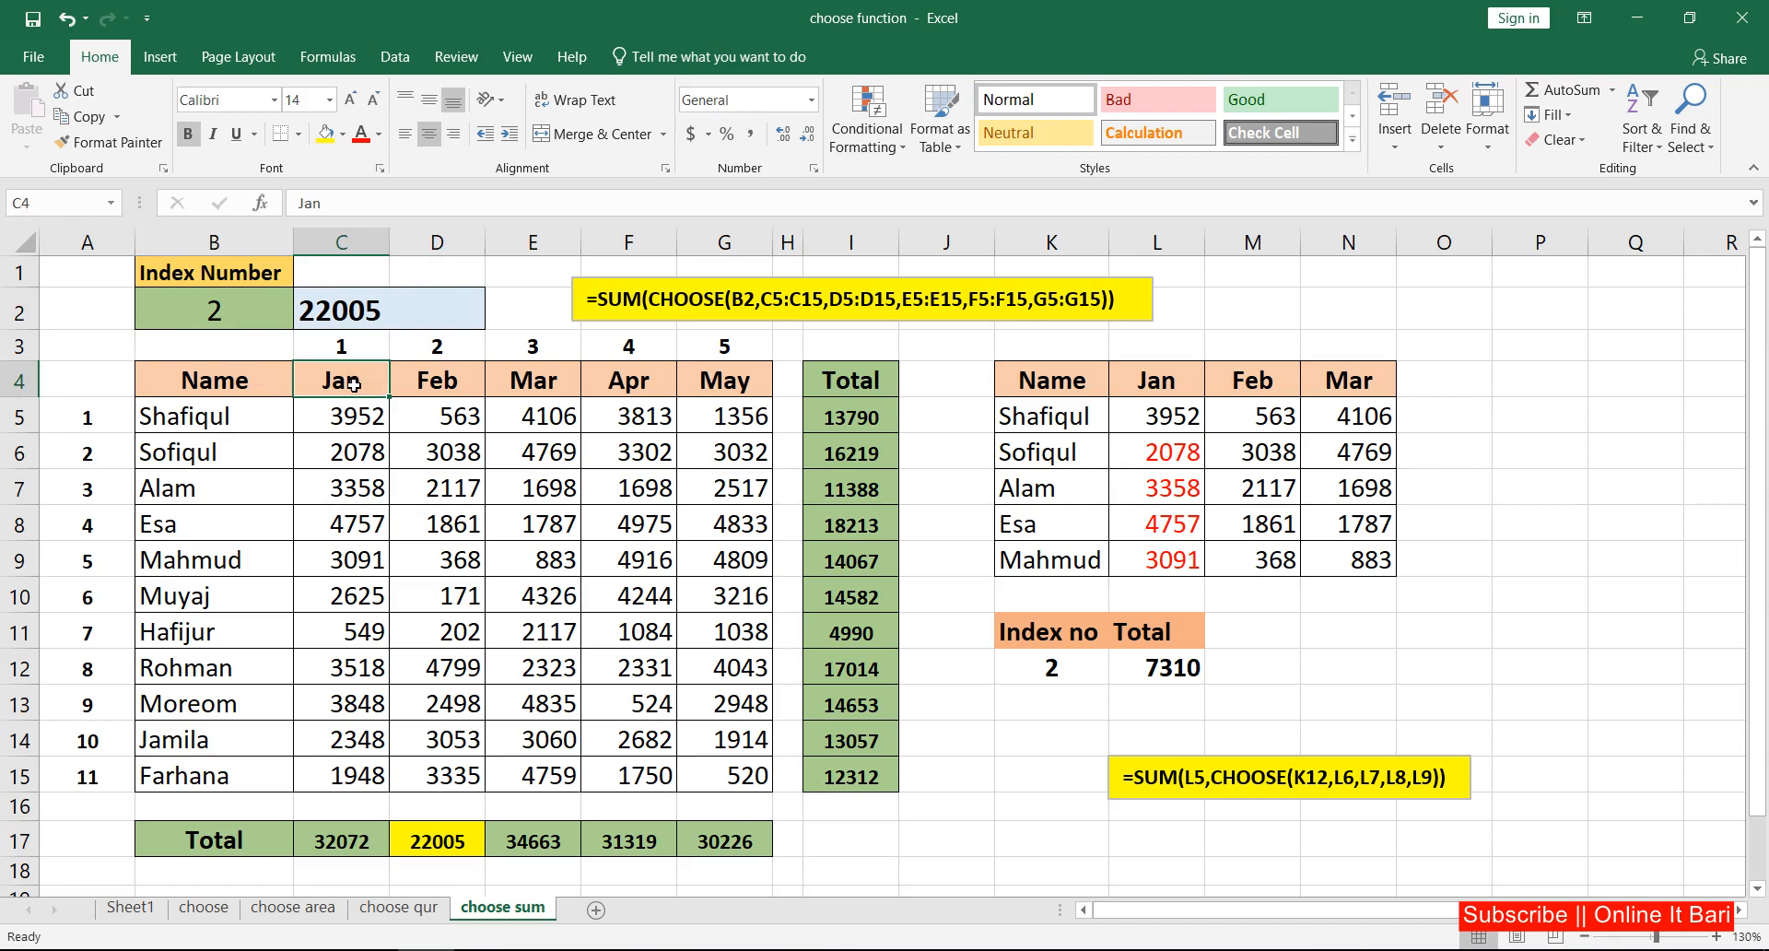
pyautogui.click(238, 306)
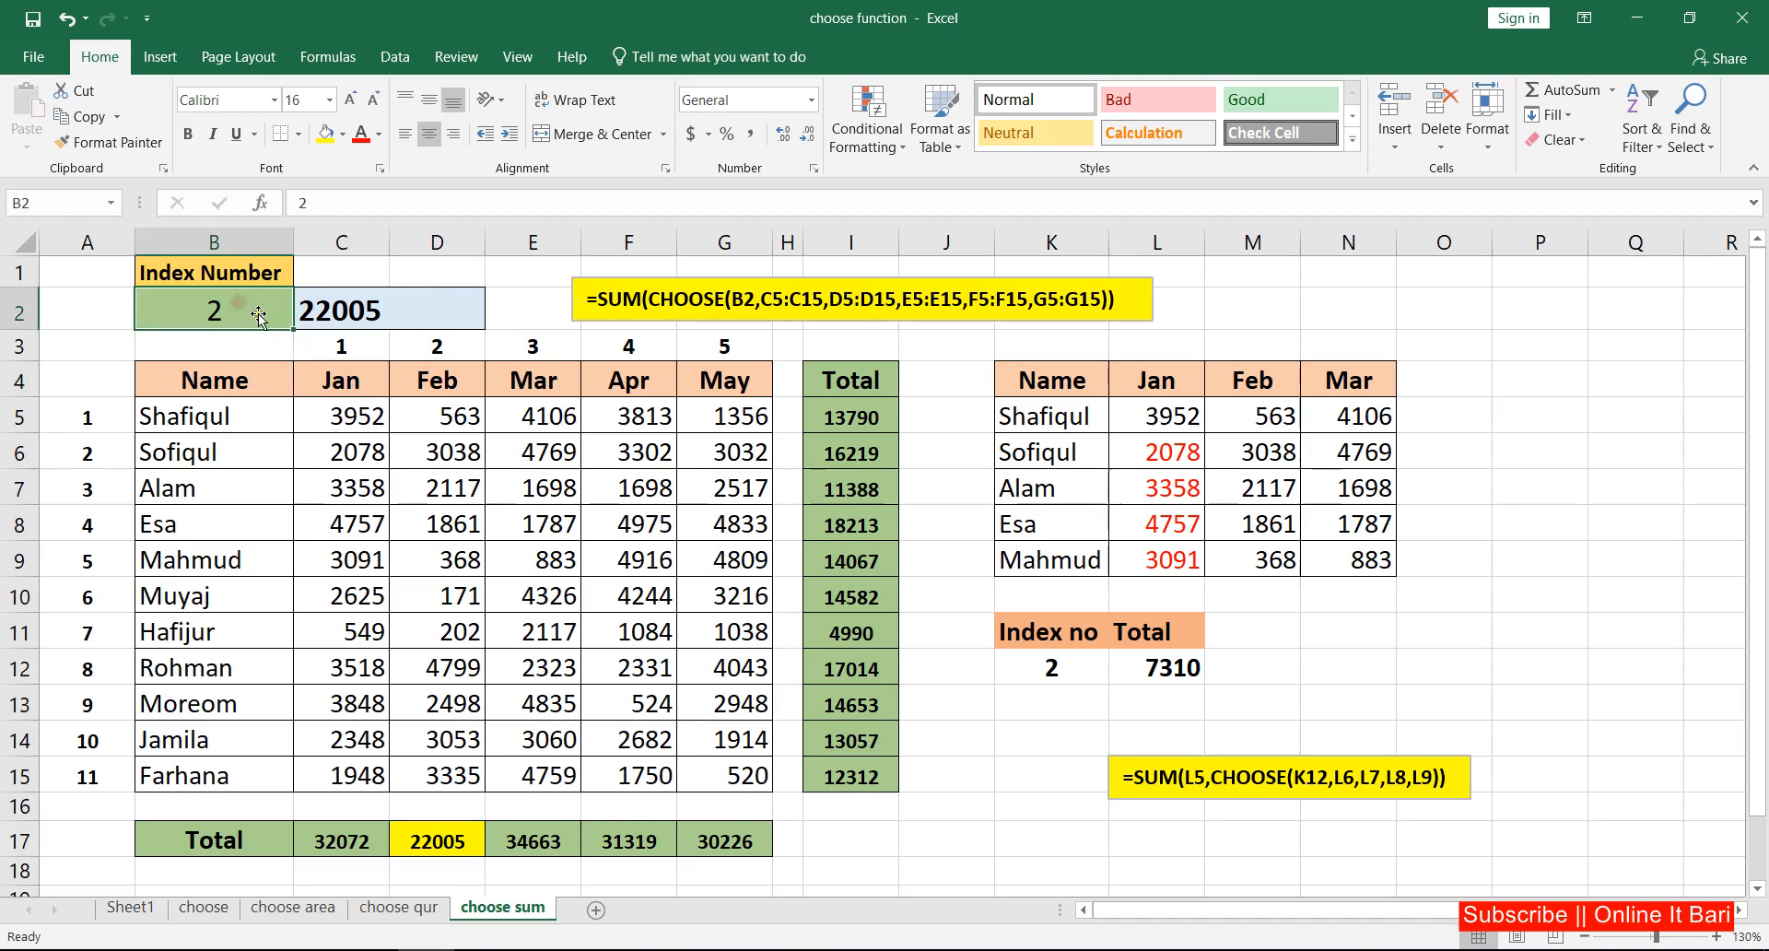
pyautogui.click(361, 313)
# Step: Replace the B2 index argument of CHOOSE in the C2 formula with a nested MATCH function
pyautogui.doubleClick(410, 313)
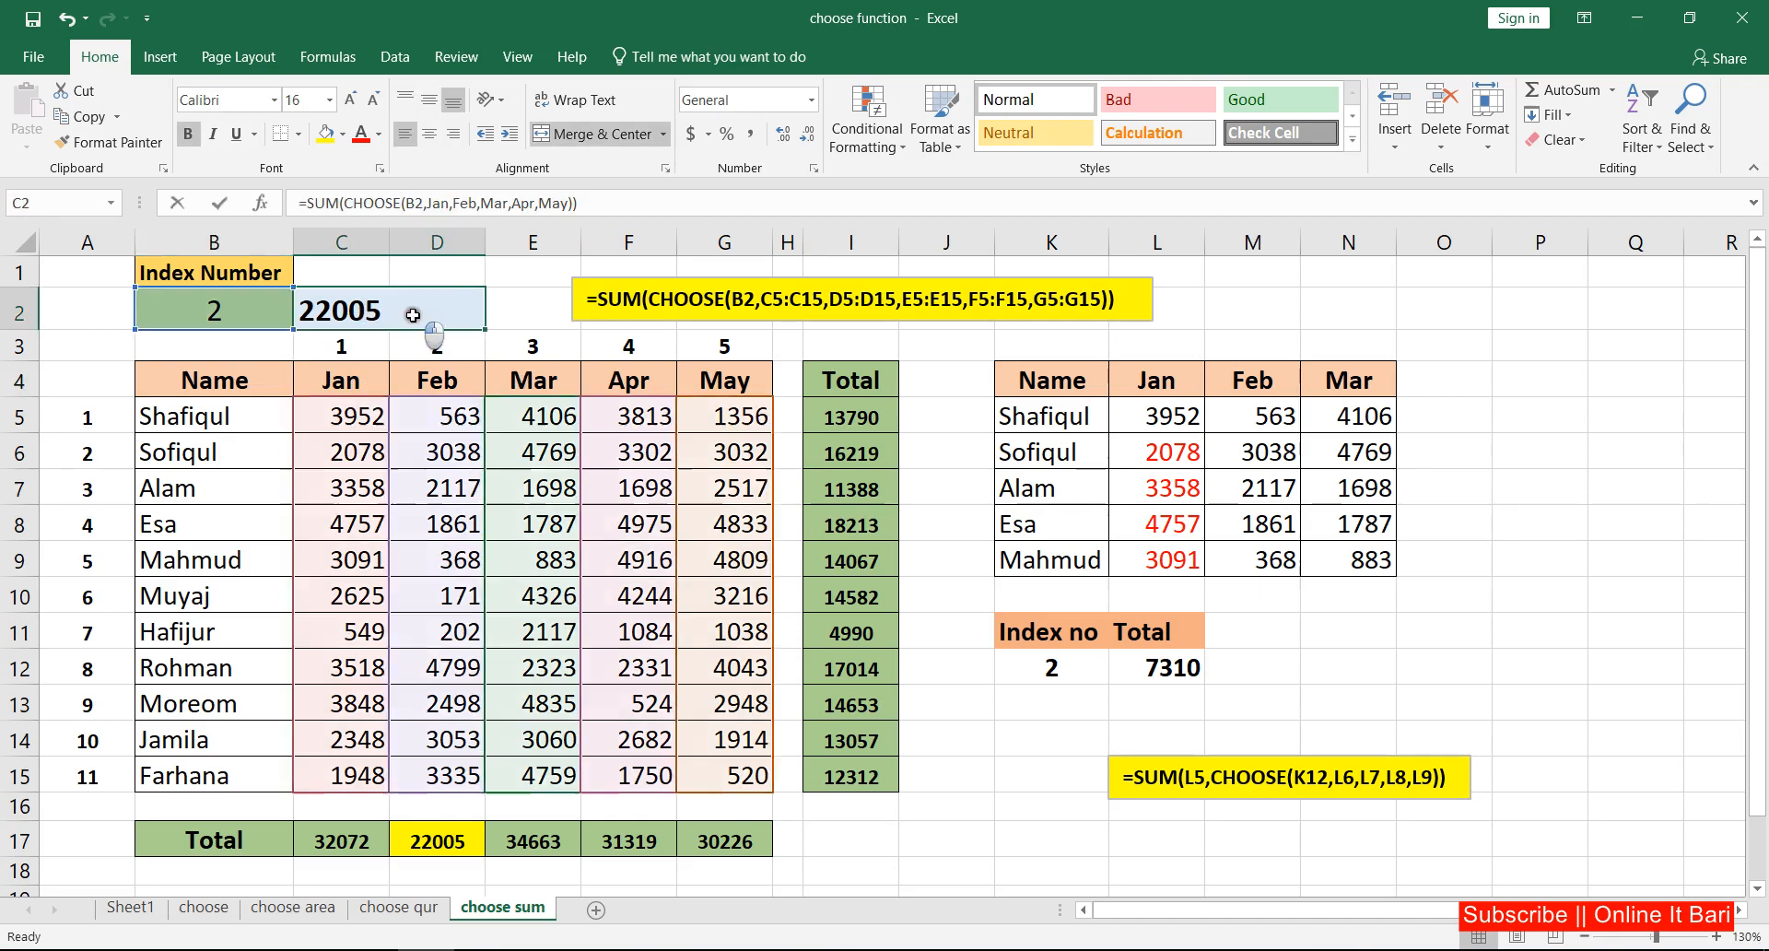
pyautogui.moveTo(548, 314); pyautogui.dragTo(514, 312)
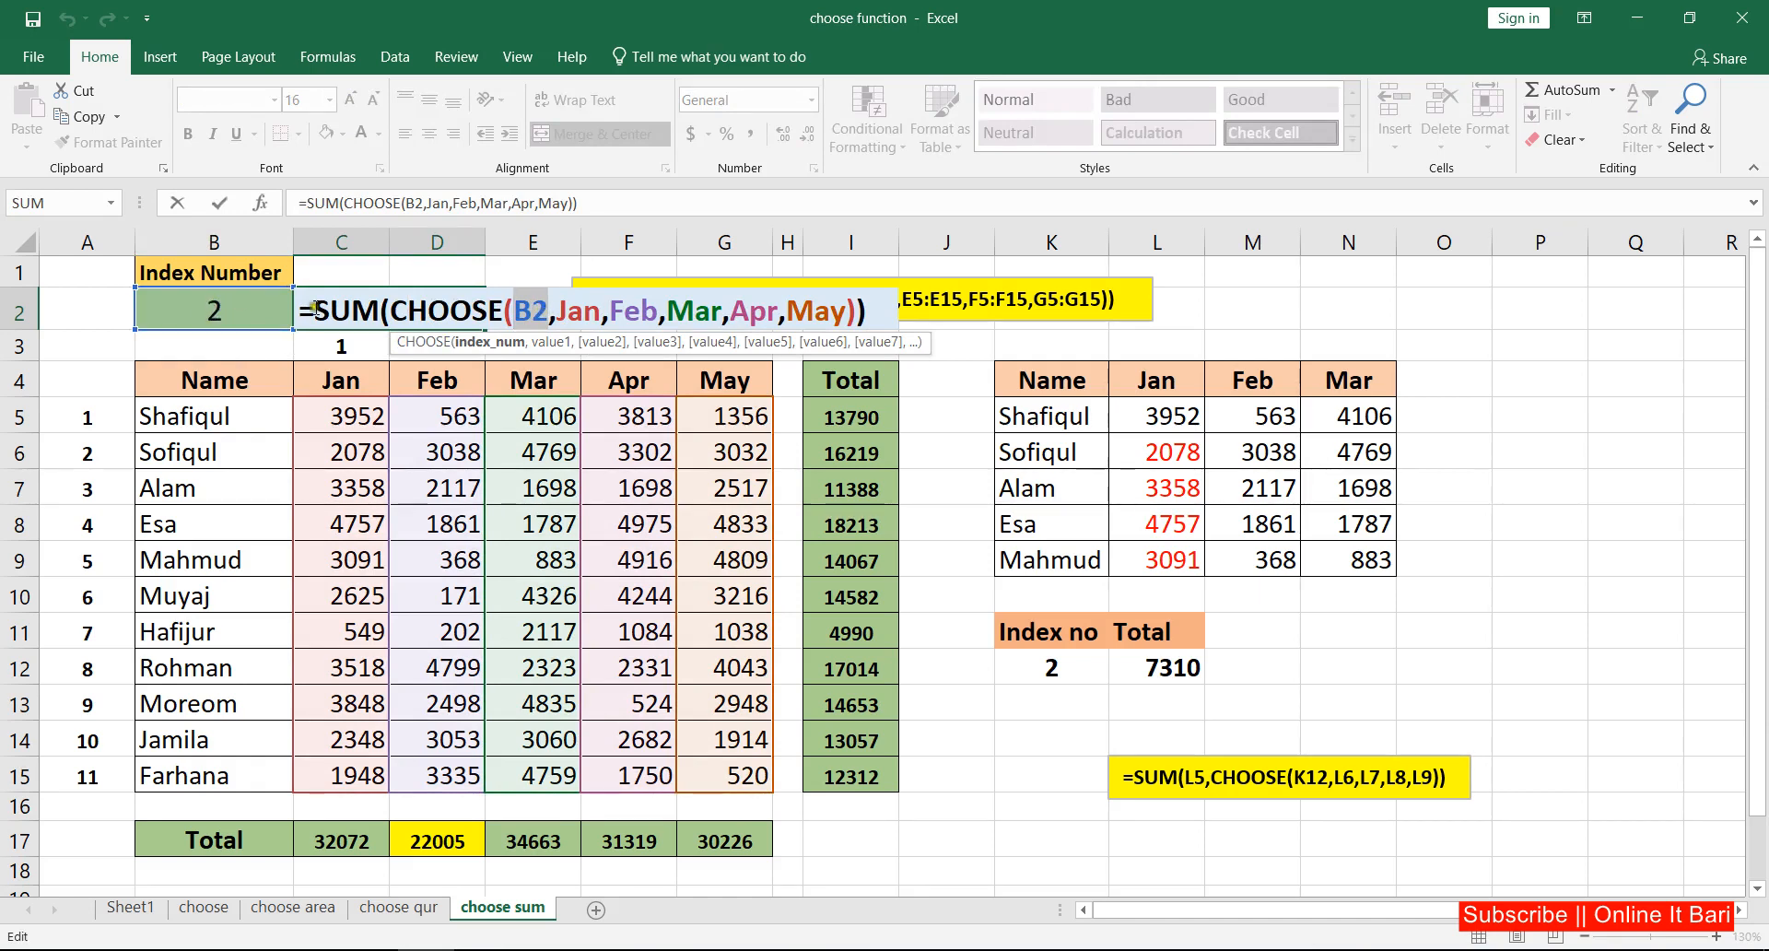
pyautogui.click(538, 313)
pyautogui.moveTo(538, 313)
pyautogui.mouseDown()
pyautogui.moveTo(520, 312)
pyautogui.moveTo(549, 307)
pyautogui.mouseUp()
pyautogui.write('ma')
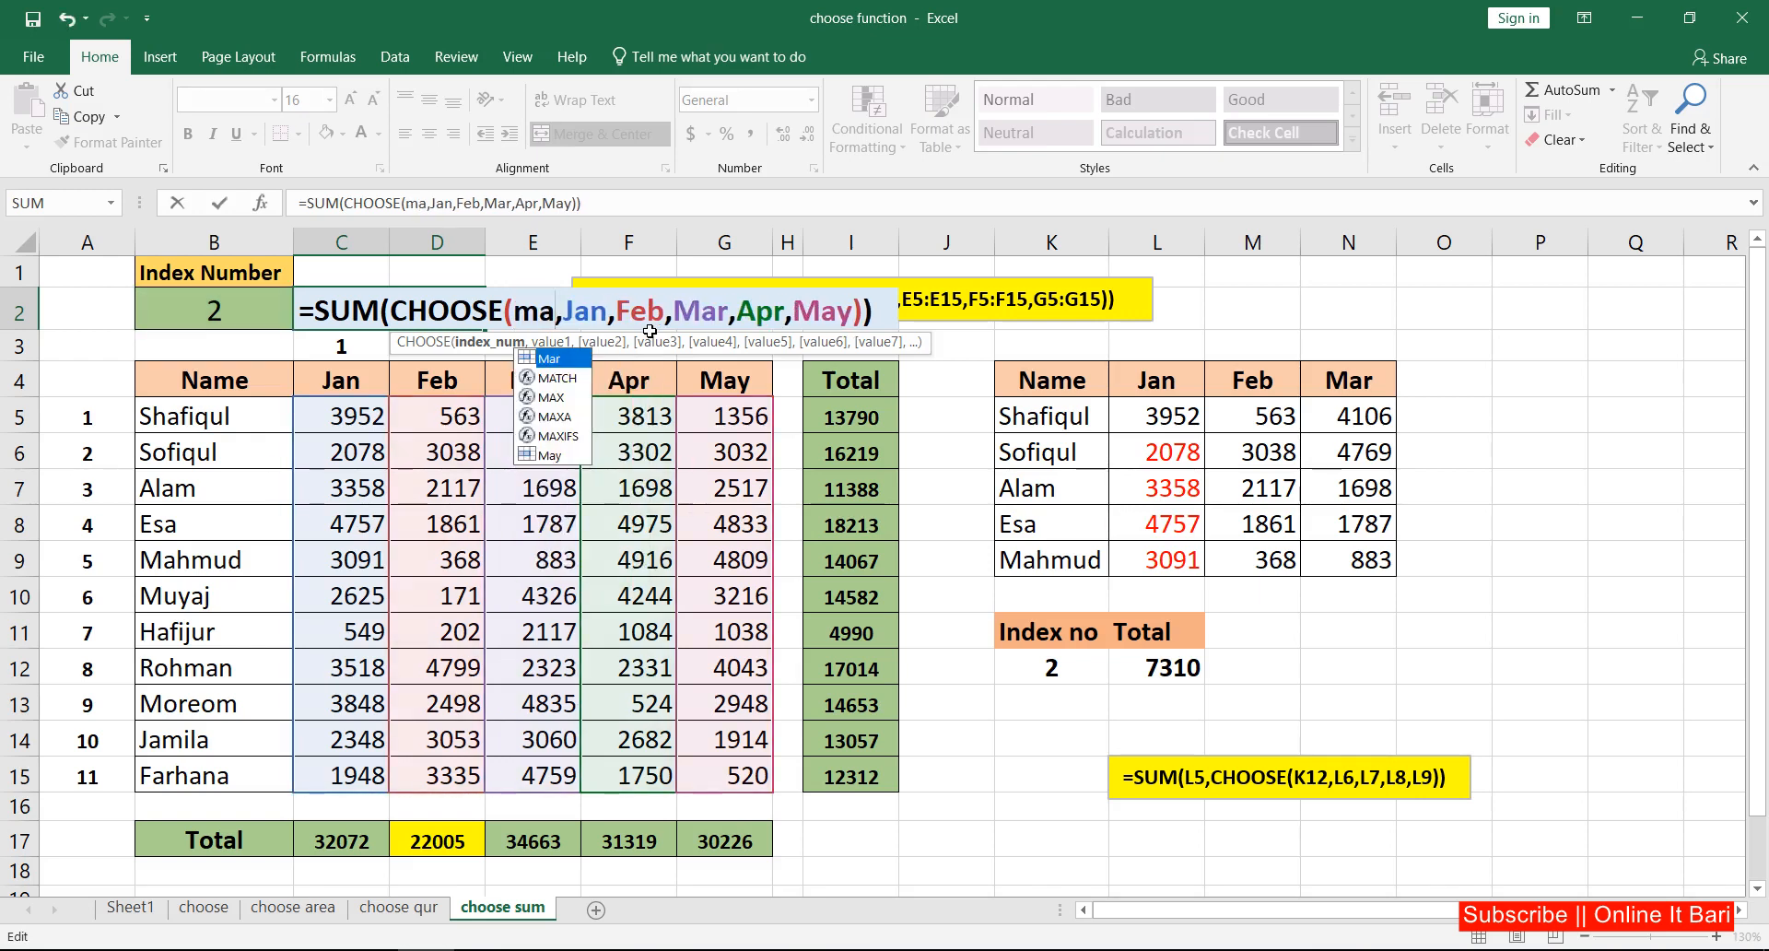
pyautogui.write('t')
pyautogui.press('Tab')
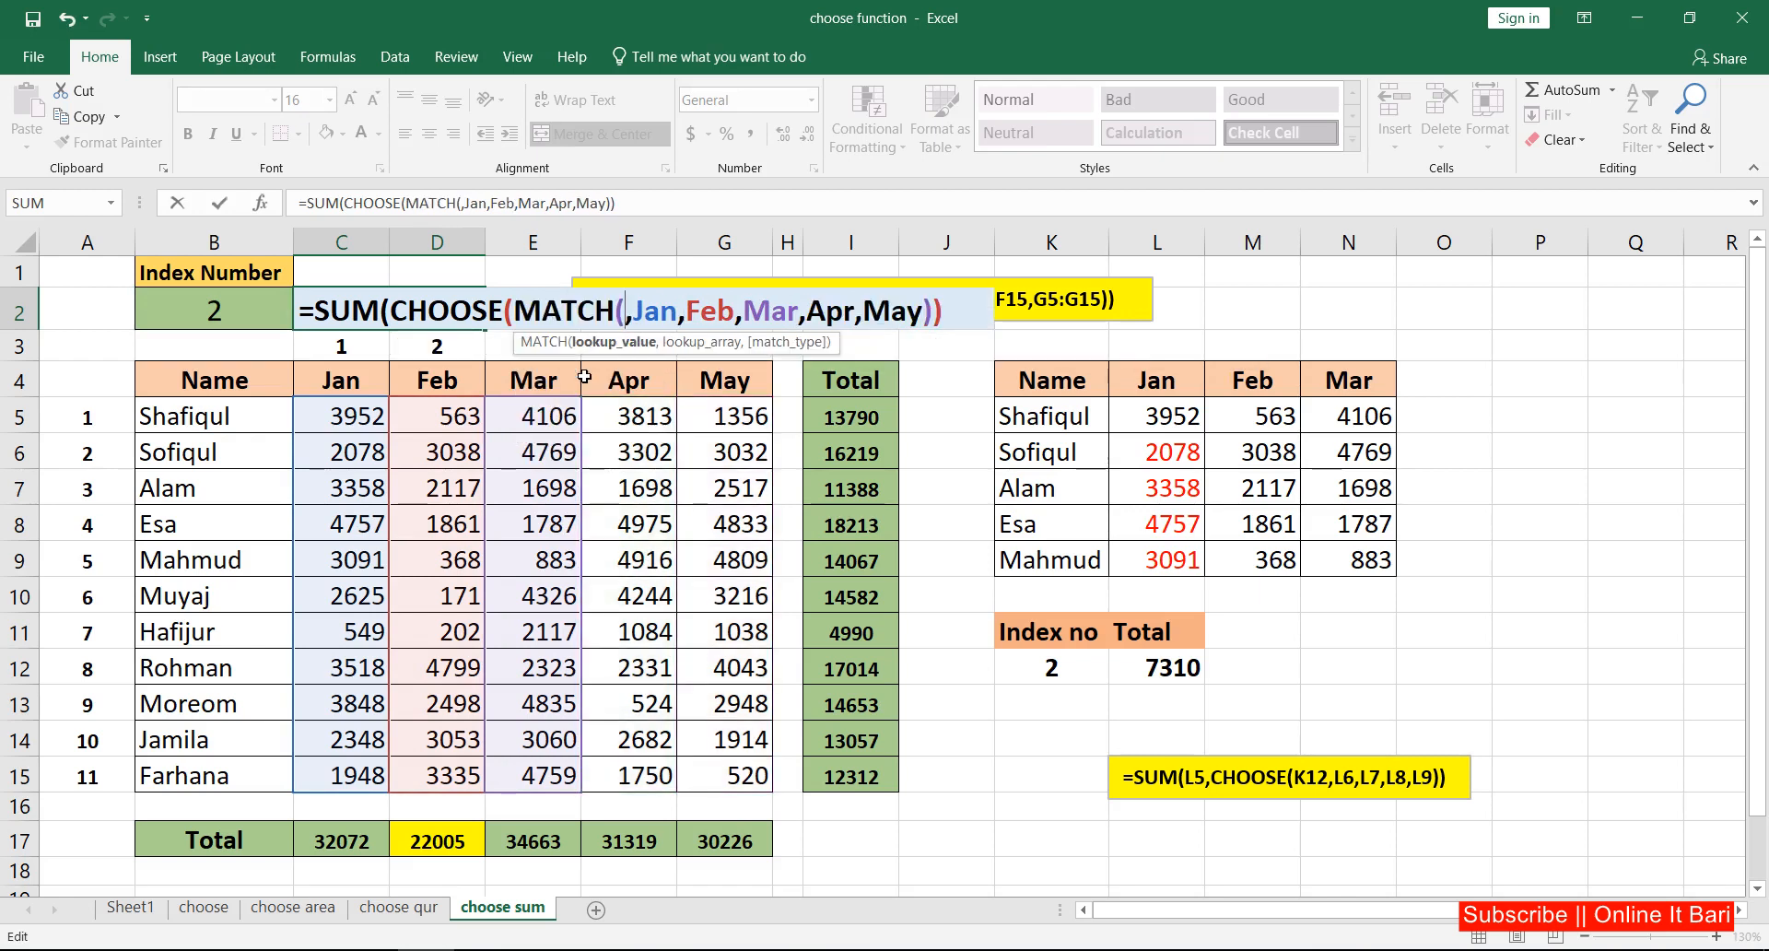
# Step: Give MATCH the arguments B2, C4:G4 and 0, and enter =SUM(CHOOSE(MATCH(B2,C4:G4,0),Jan,Feb,Mar,Apr,May)) in C2
pyautogui.click(245, 306)
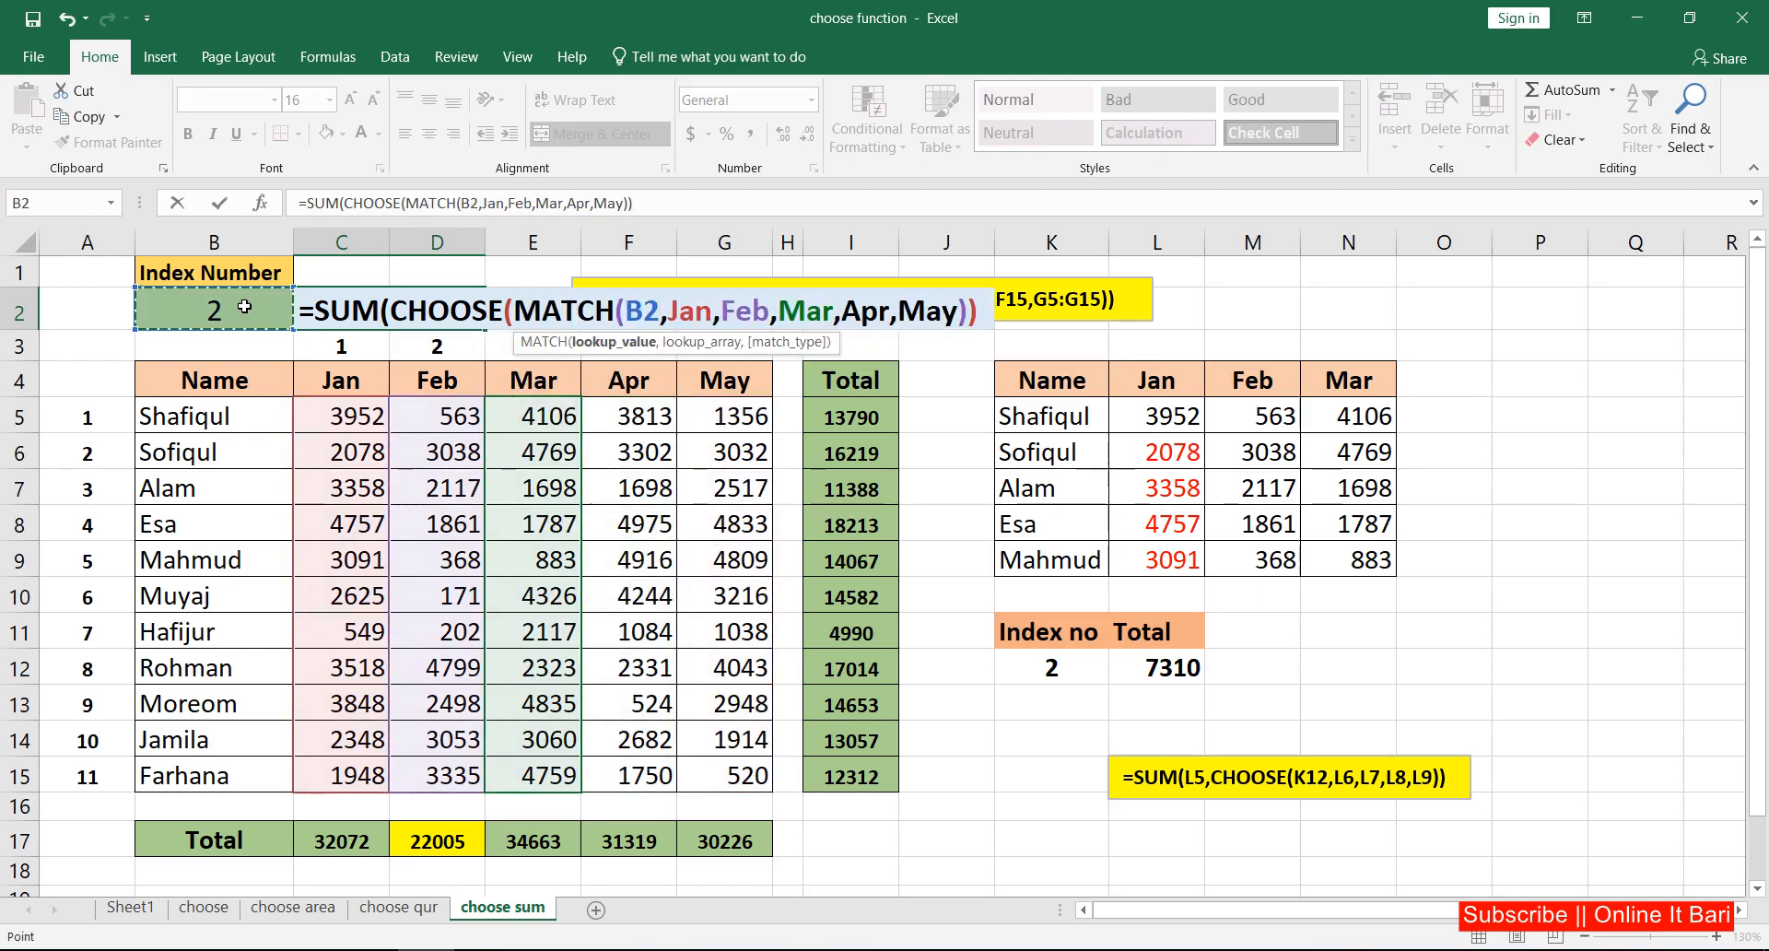
pyautogui.write(',')
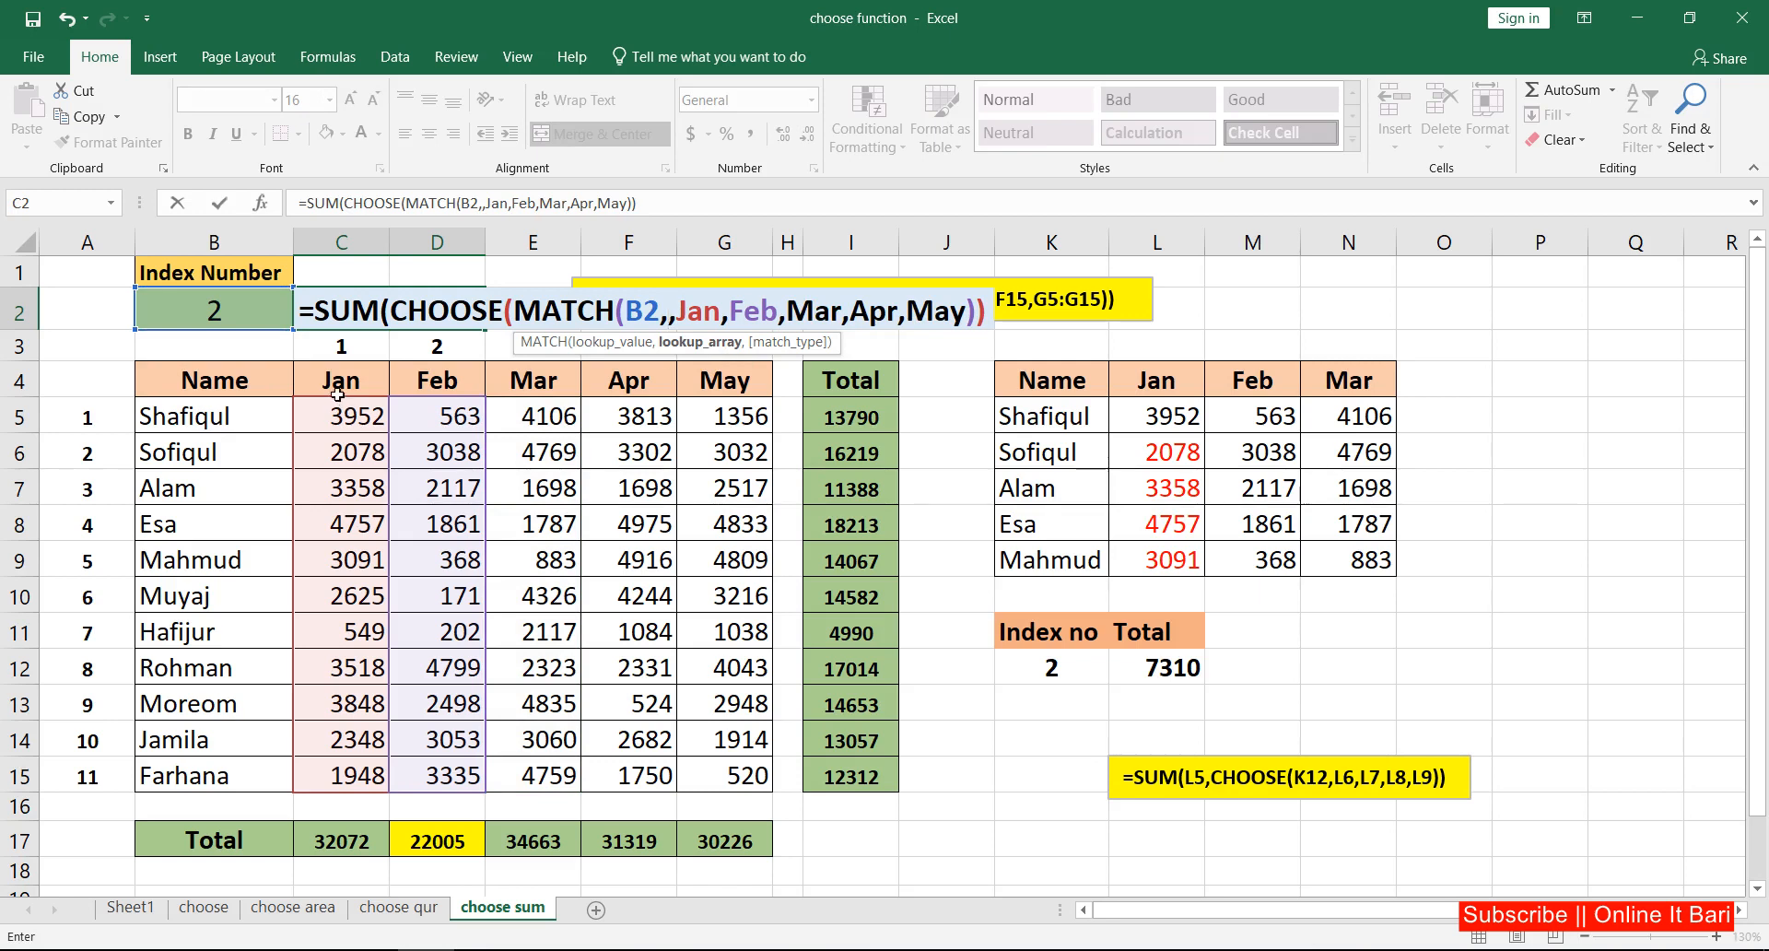
pyautogui.moveTo(338, 394); pyautogui.dragTo(710, 387)
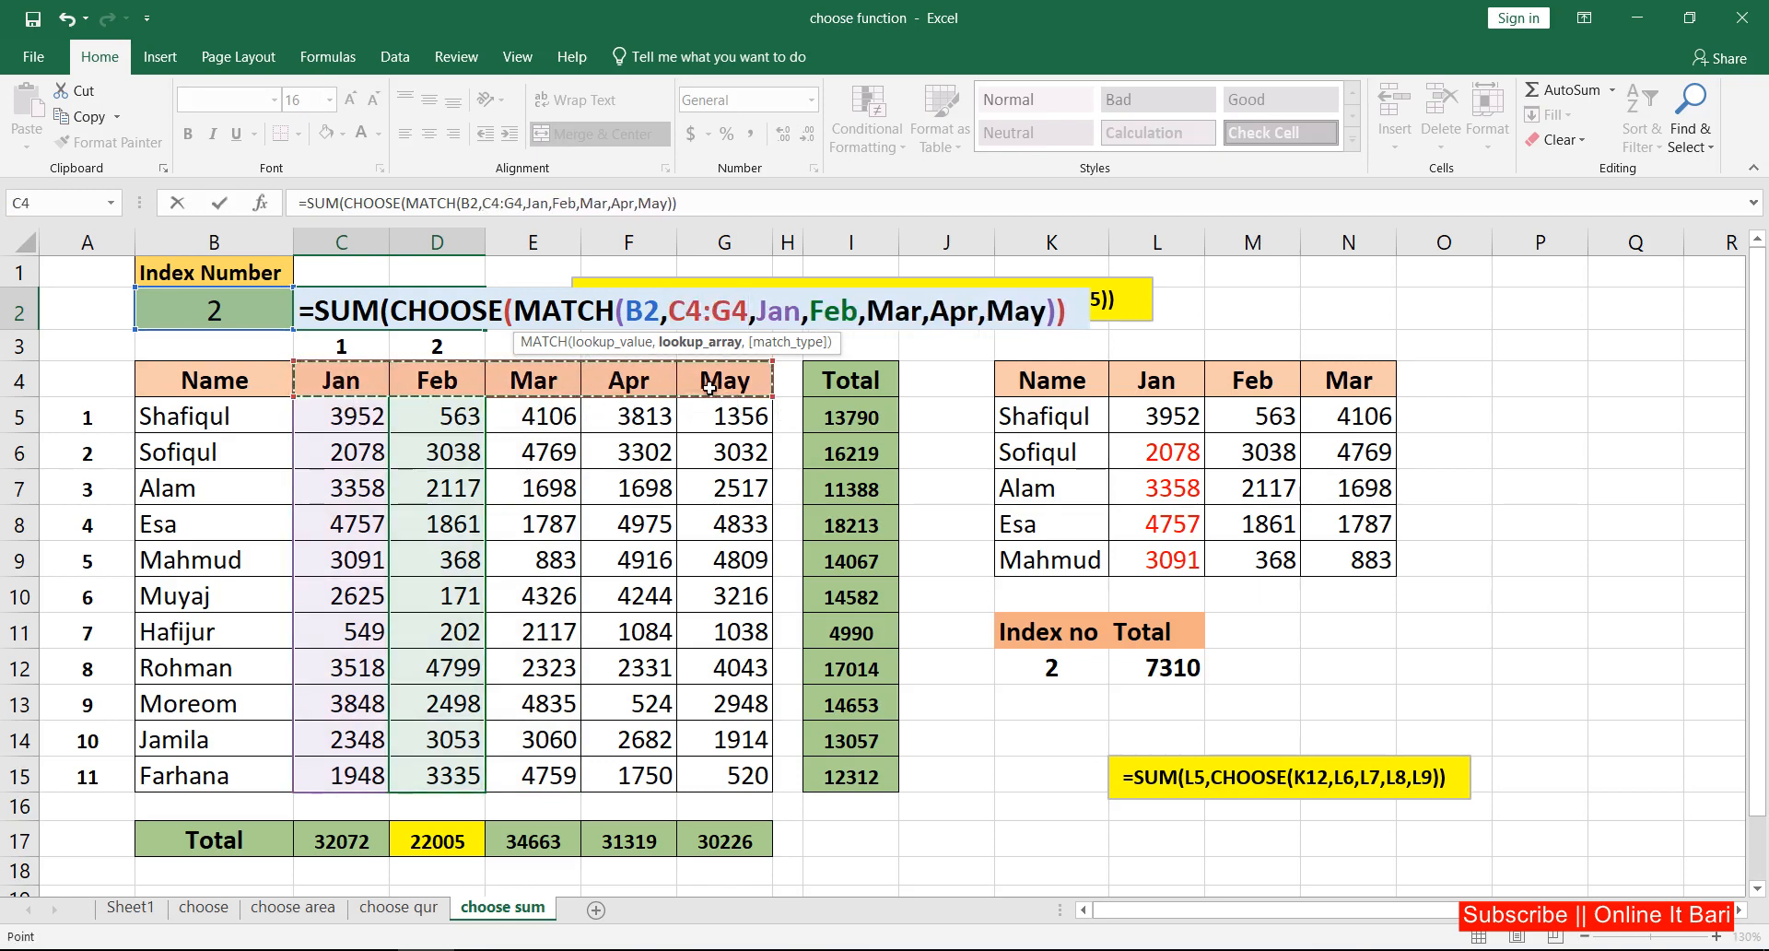
pyautogui.write(',')
pyautogui.doubleClick(835, 369)
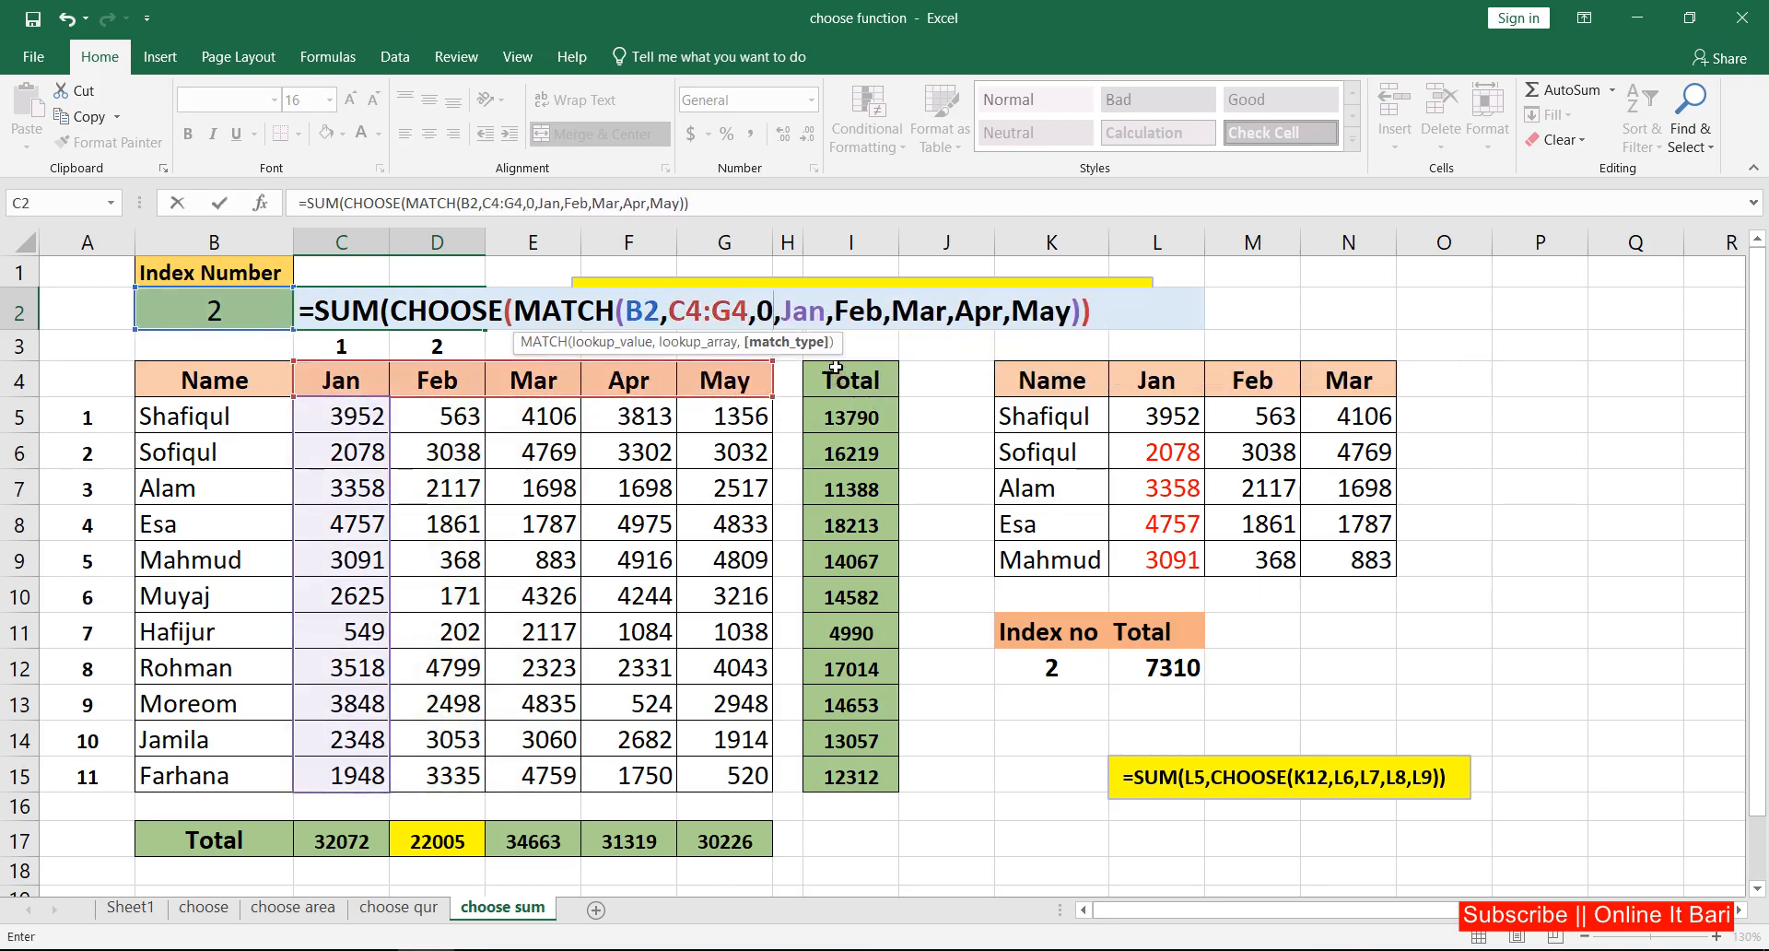
pyautogui.write(')')
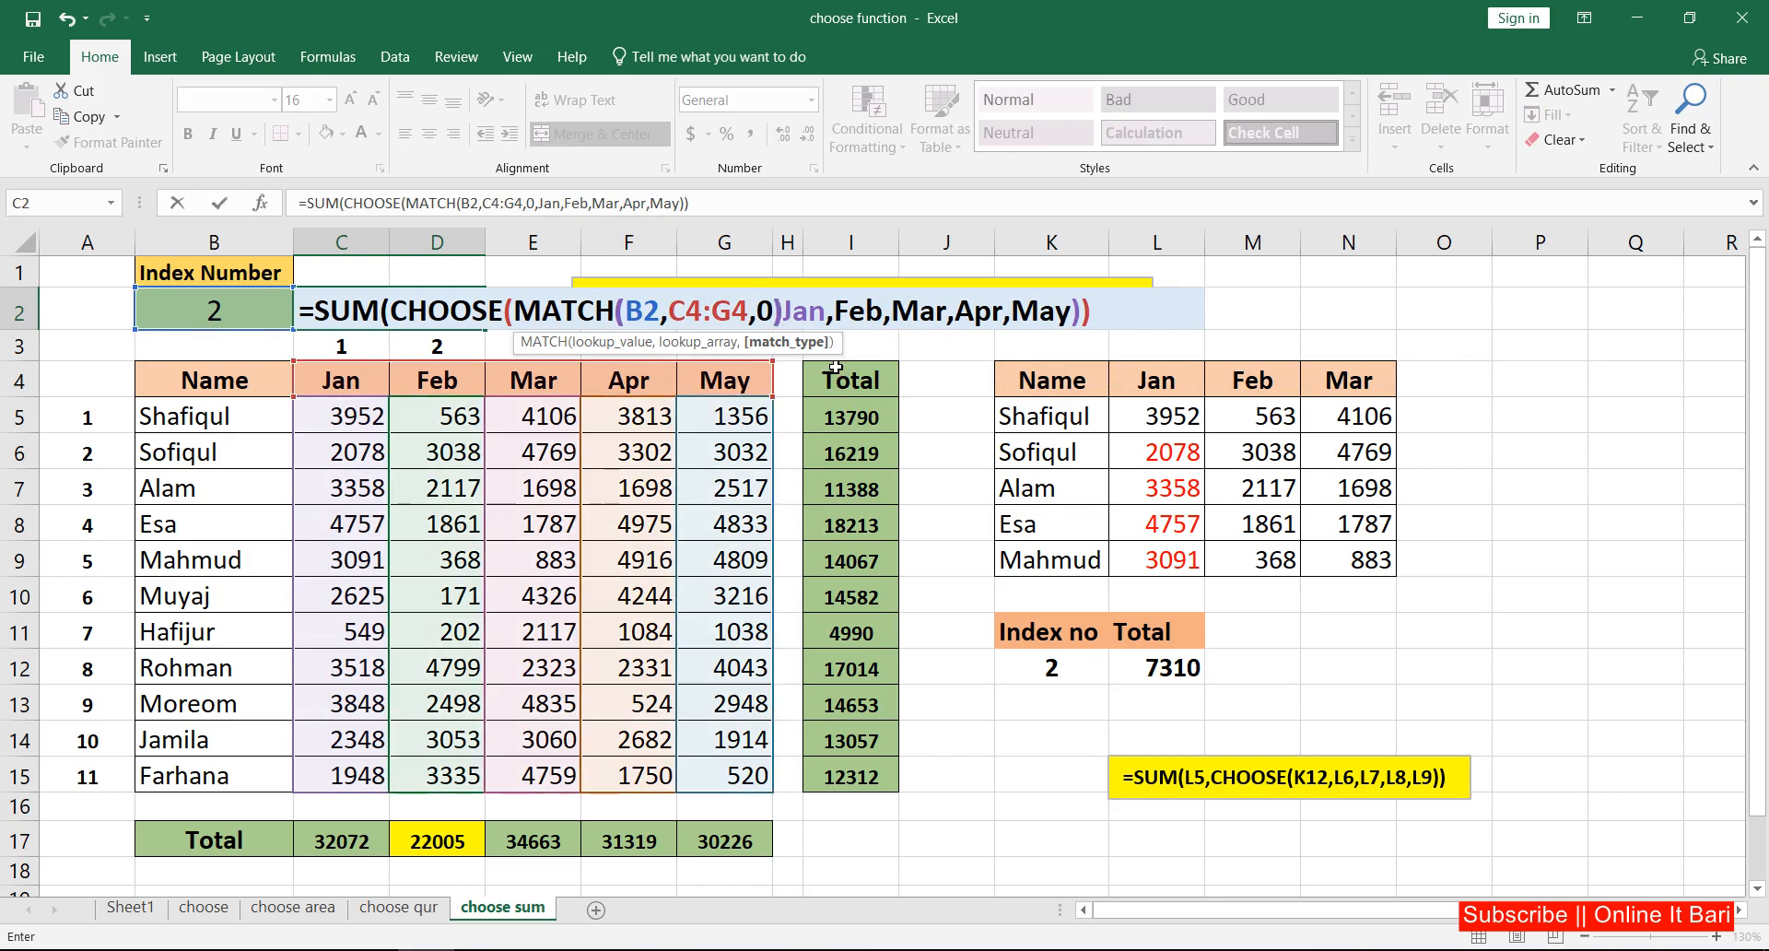
pyautogui.press('Return')
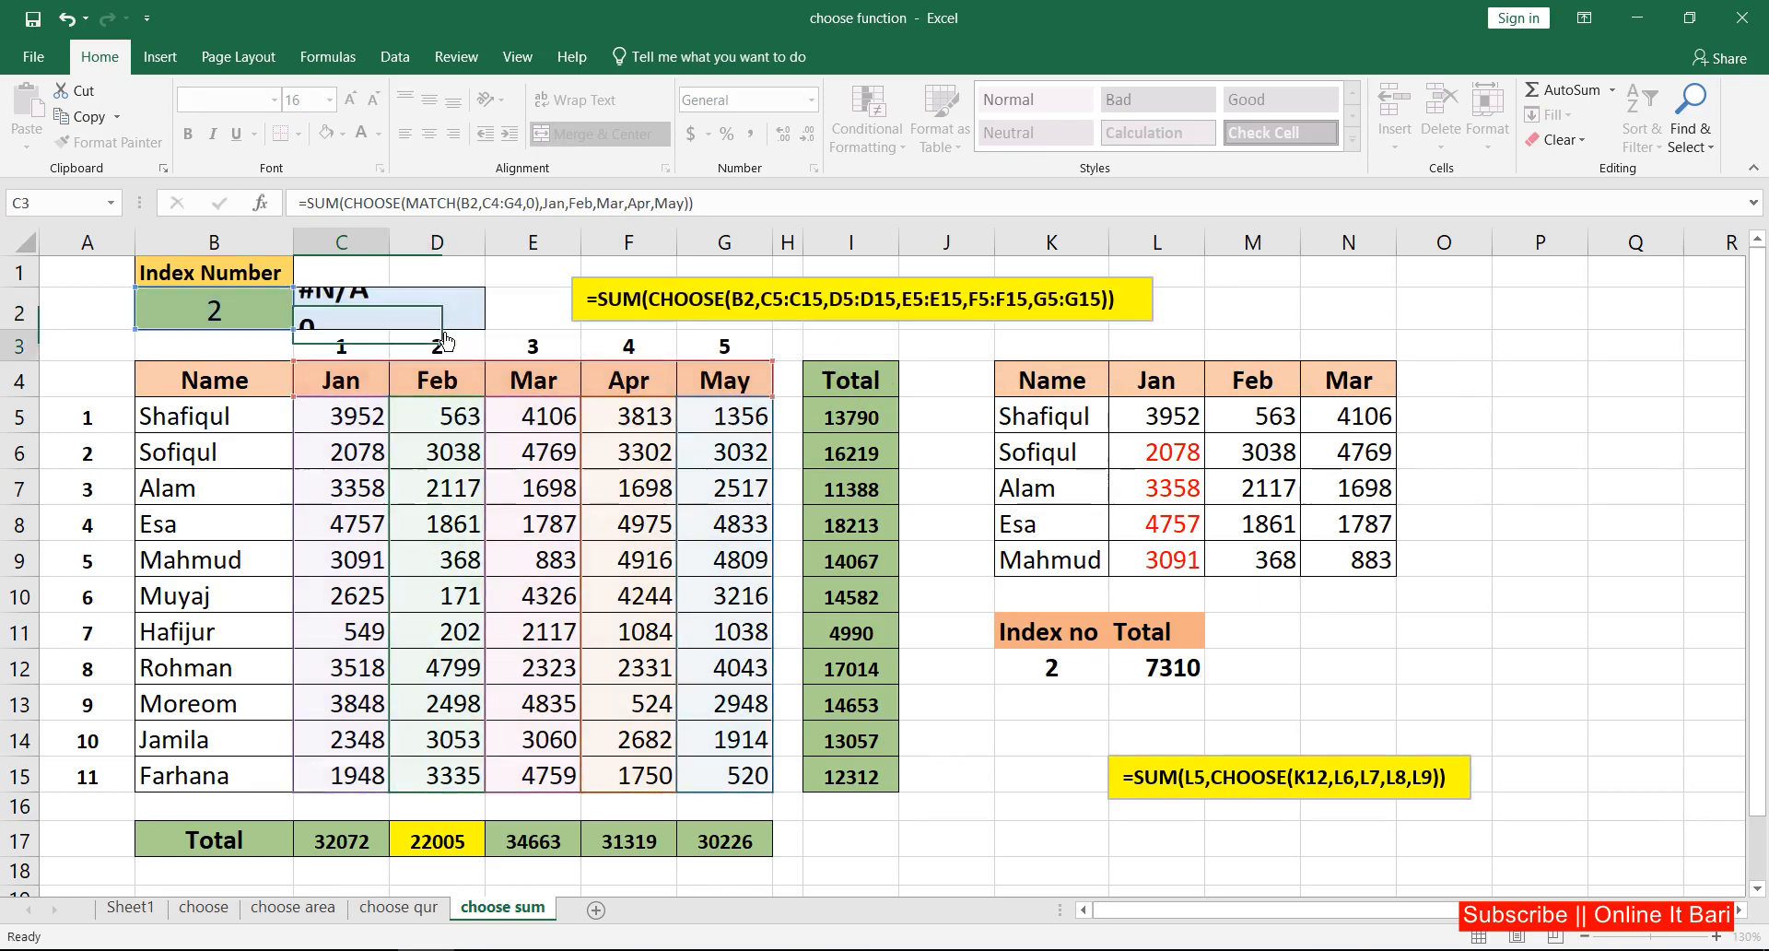
# Step: Test the C2 formula by setting B2 to Jan and finally to Feb, checking the sum for each month
pyautogui.click(239, 319)
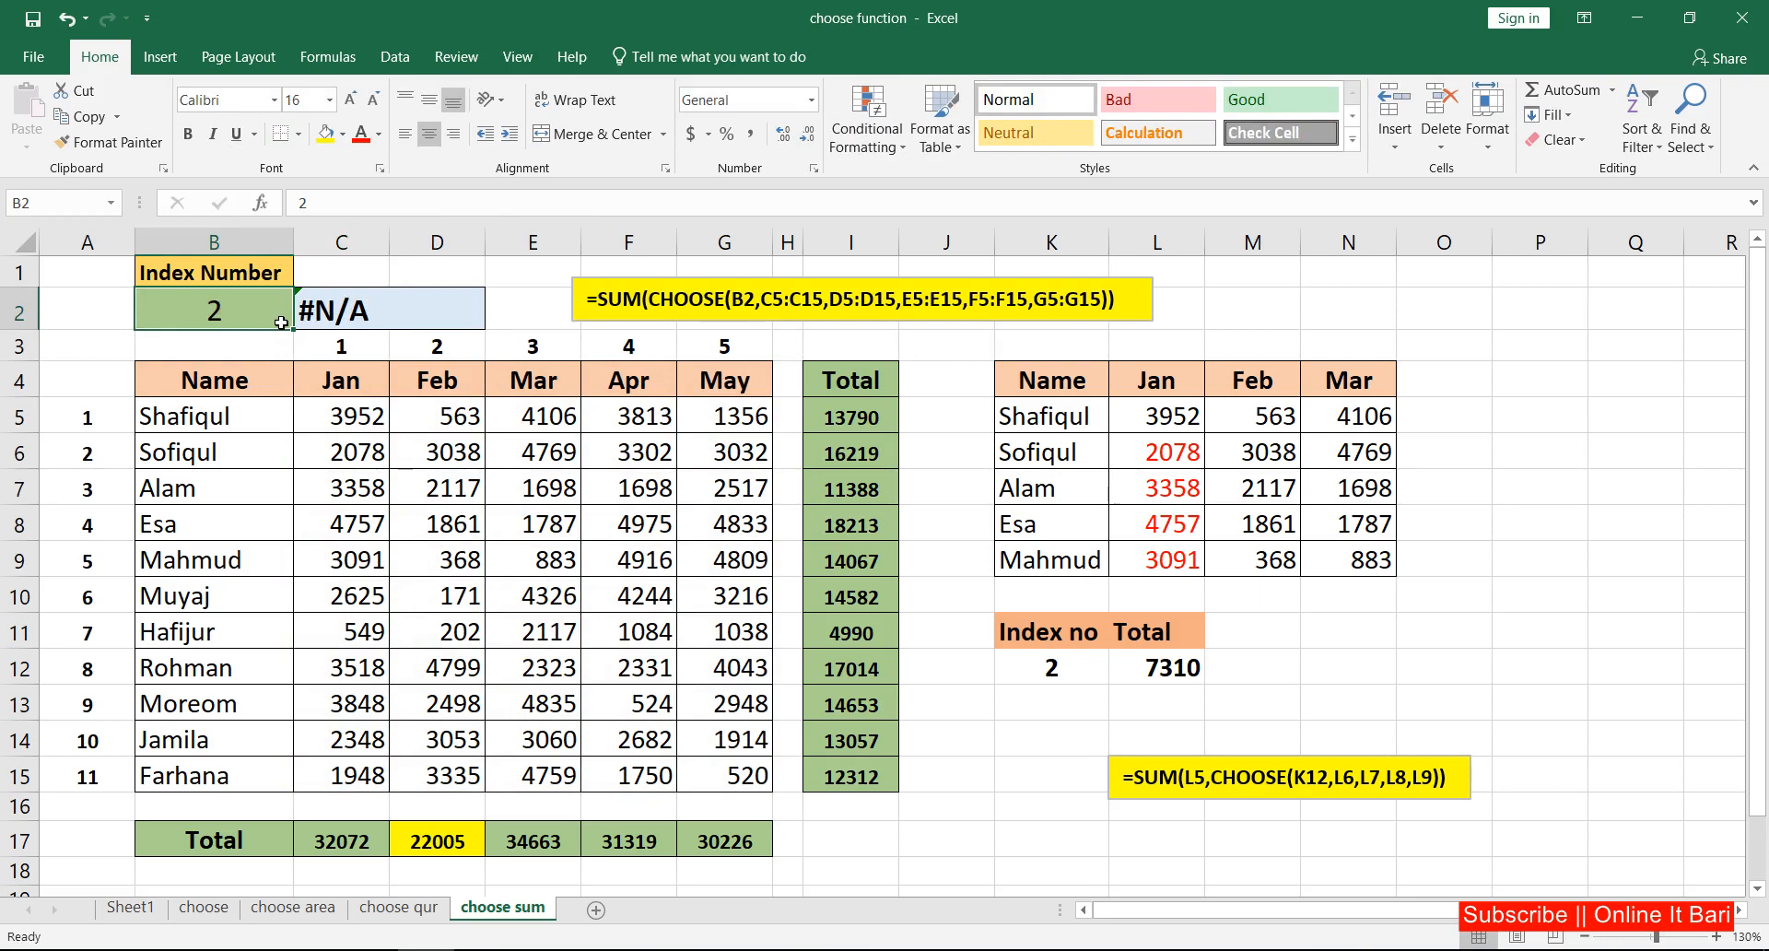
pyautogui.write('Jan')
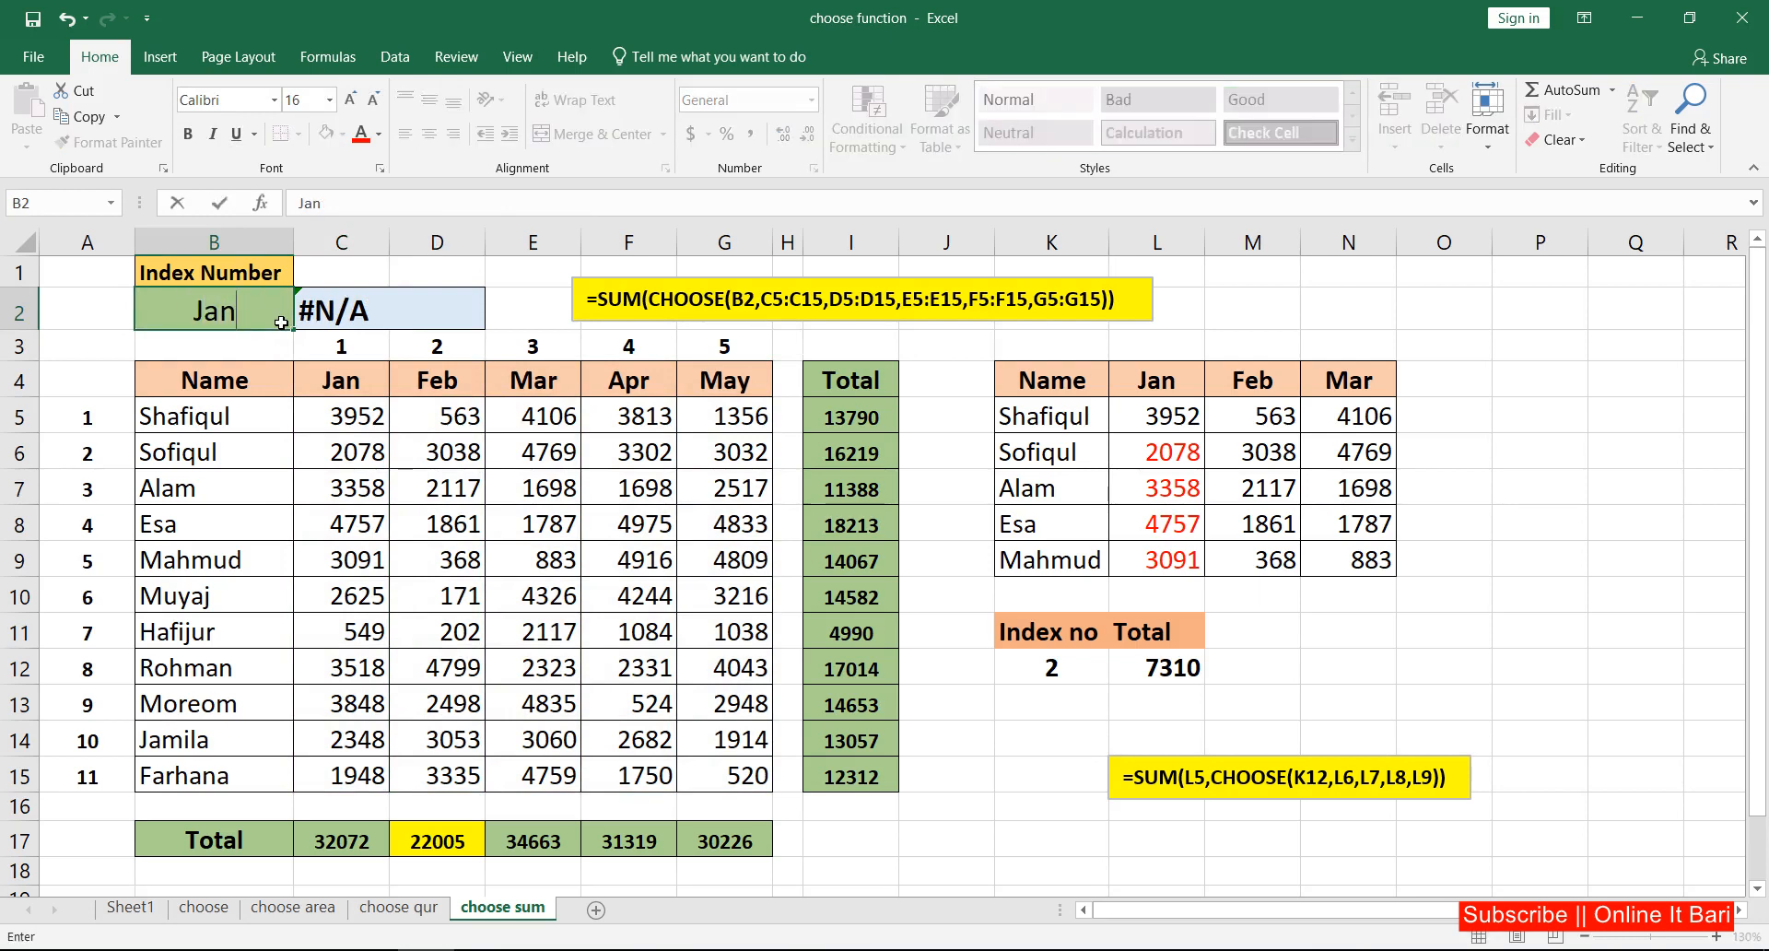
pyautogui.press('Return')
pyautogui.click(393, 323)
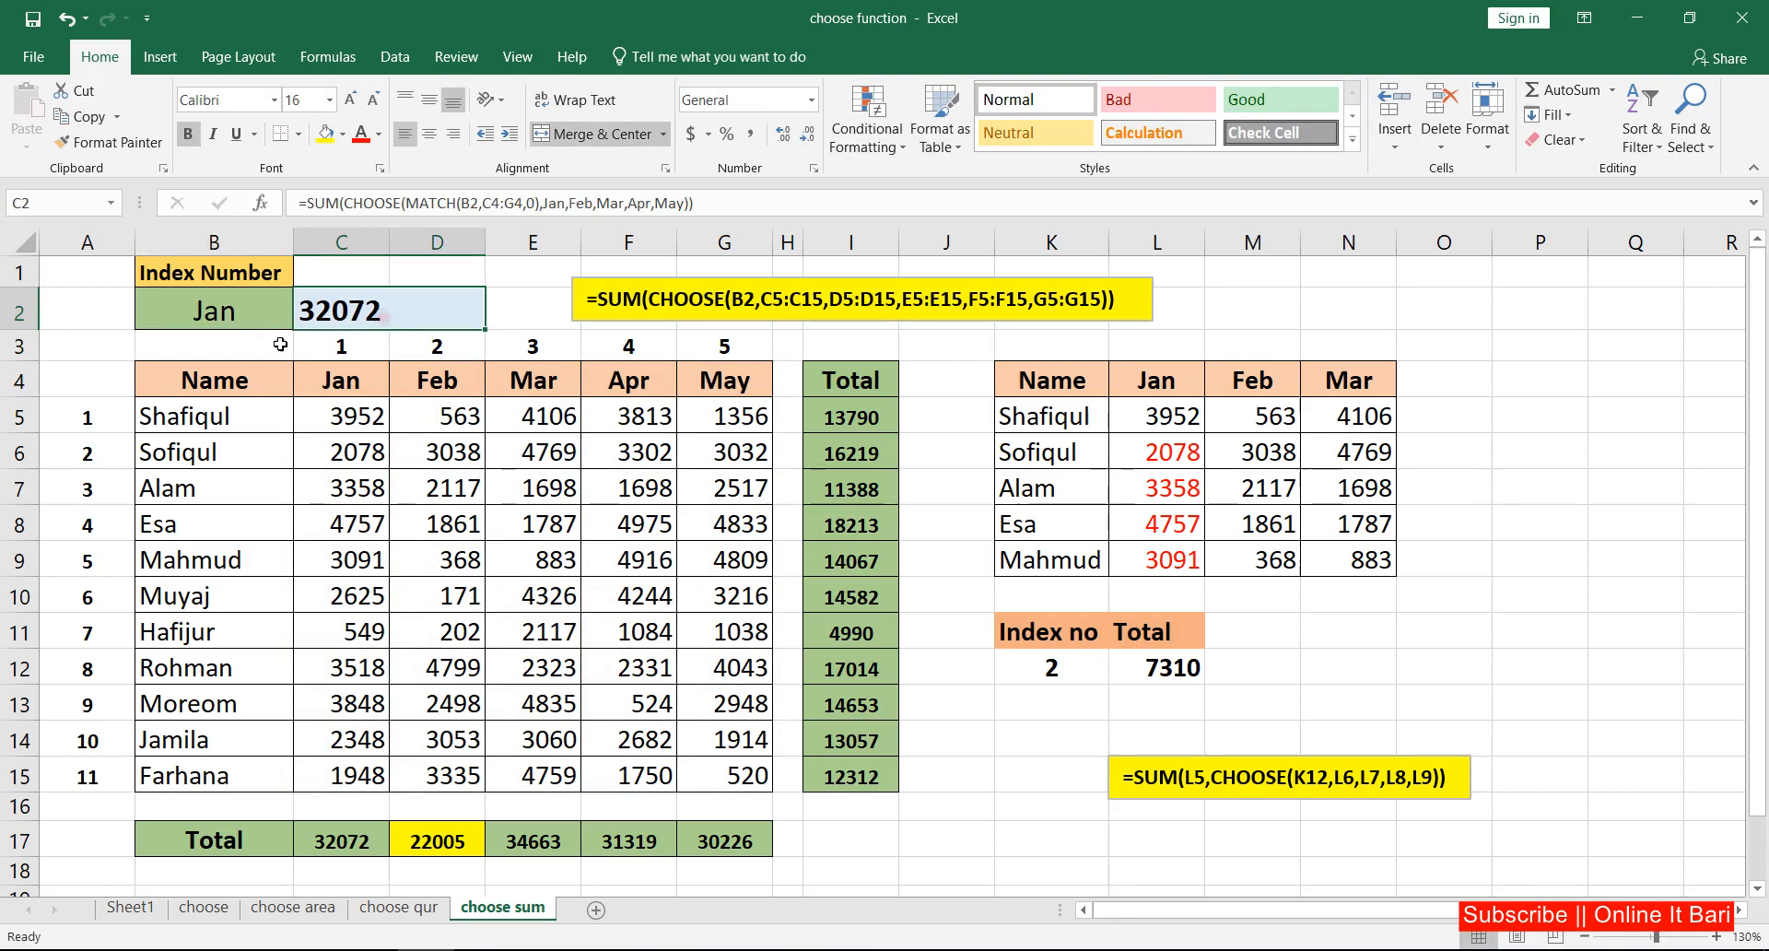
pyautogui.click(232, 319)
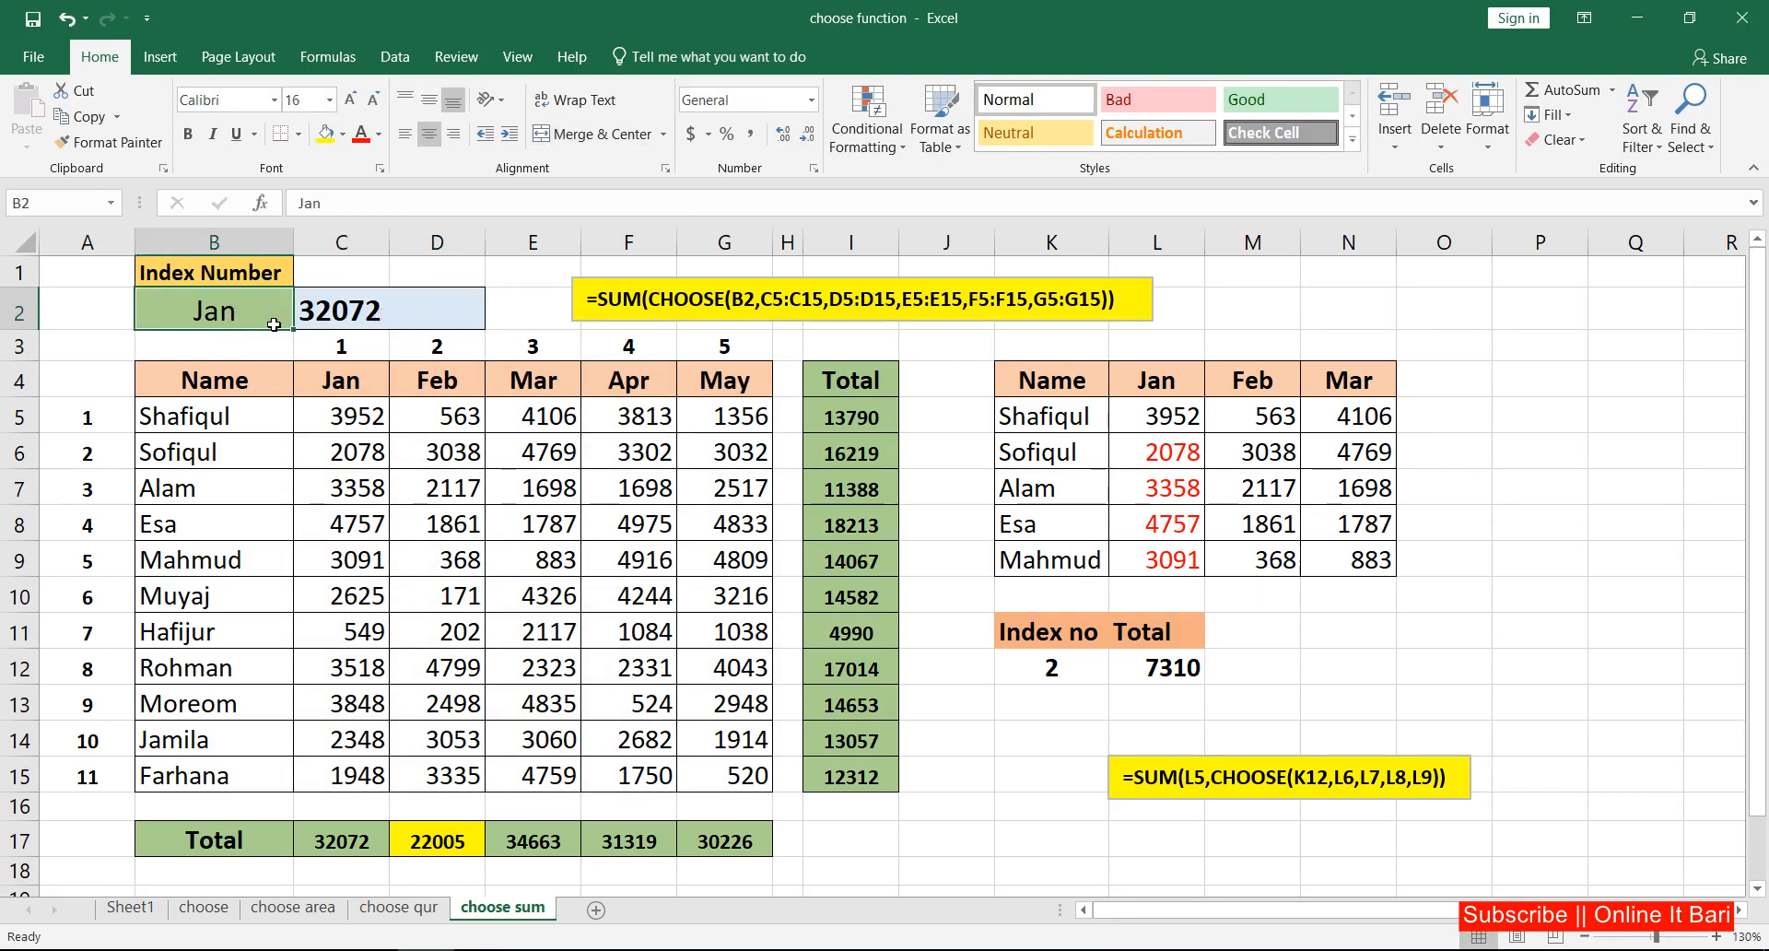
pyautogui.write('Feb')
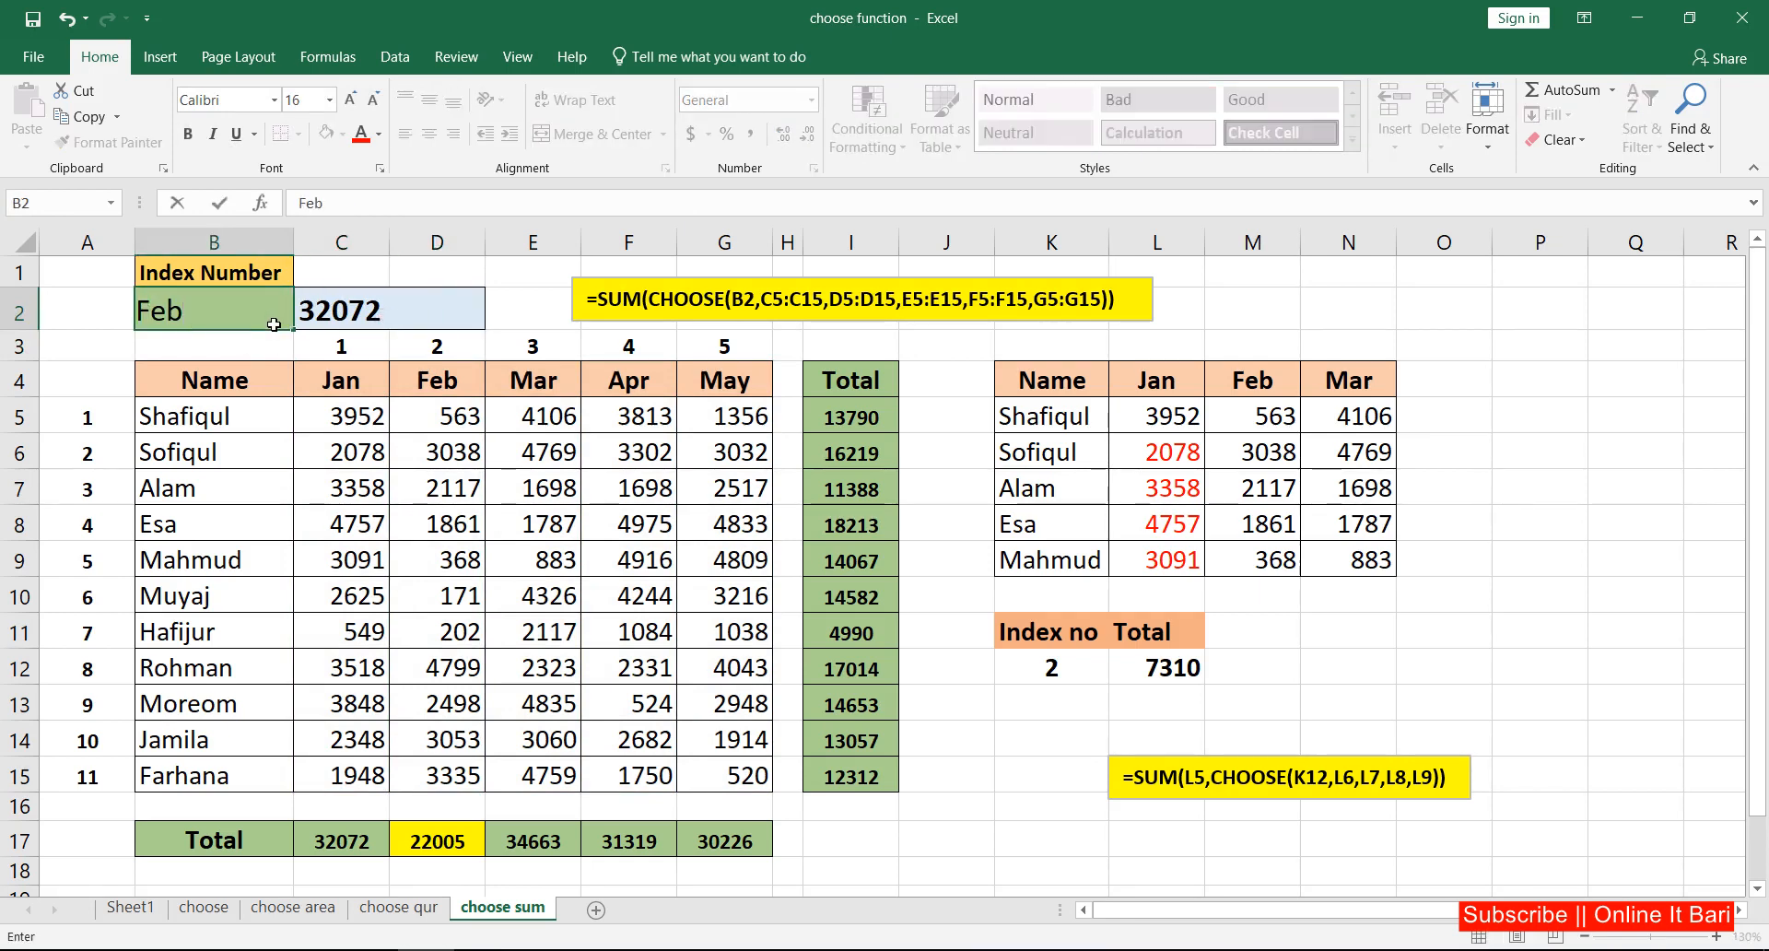
pyautogui.press('Return')
pyautogui.click(415, 314)
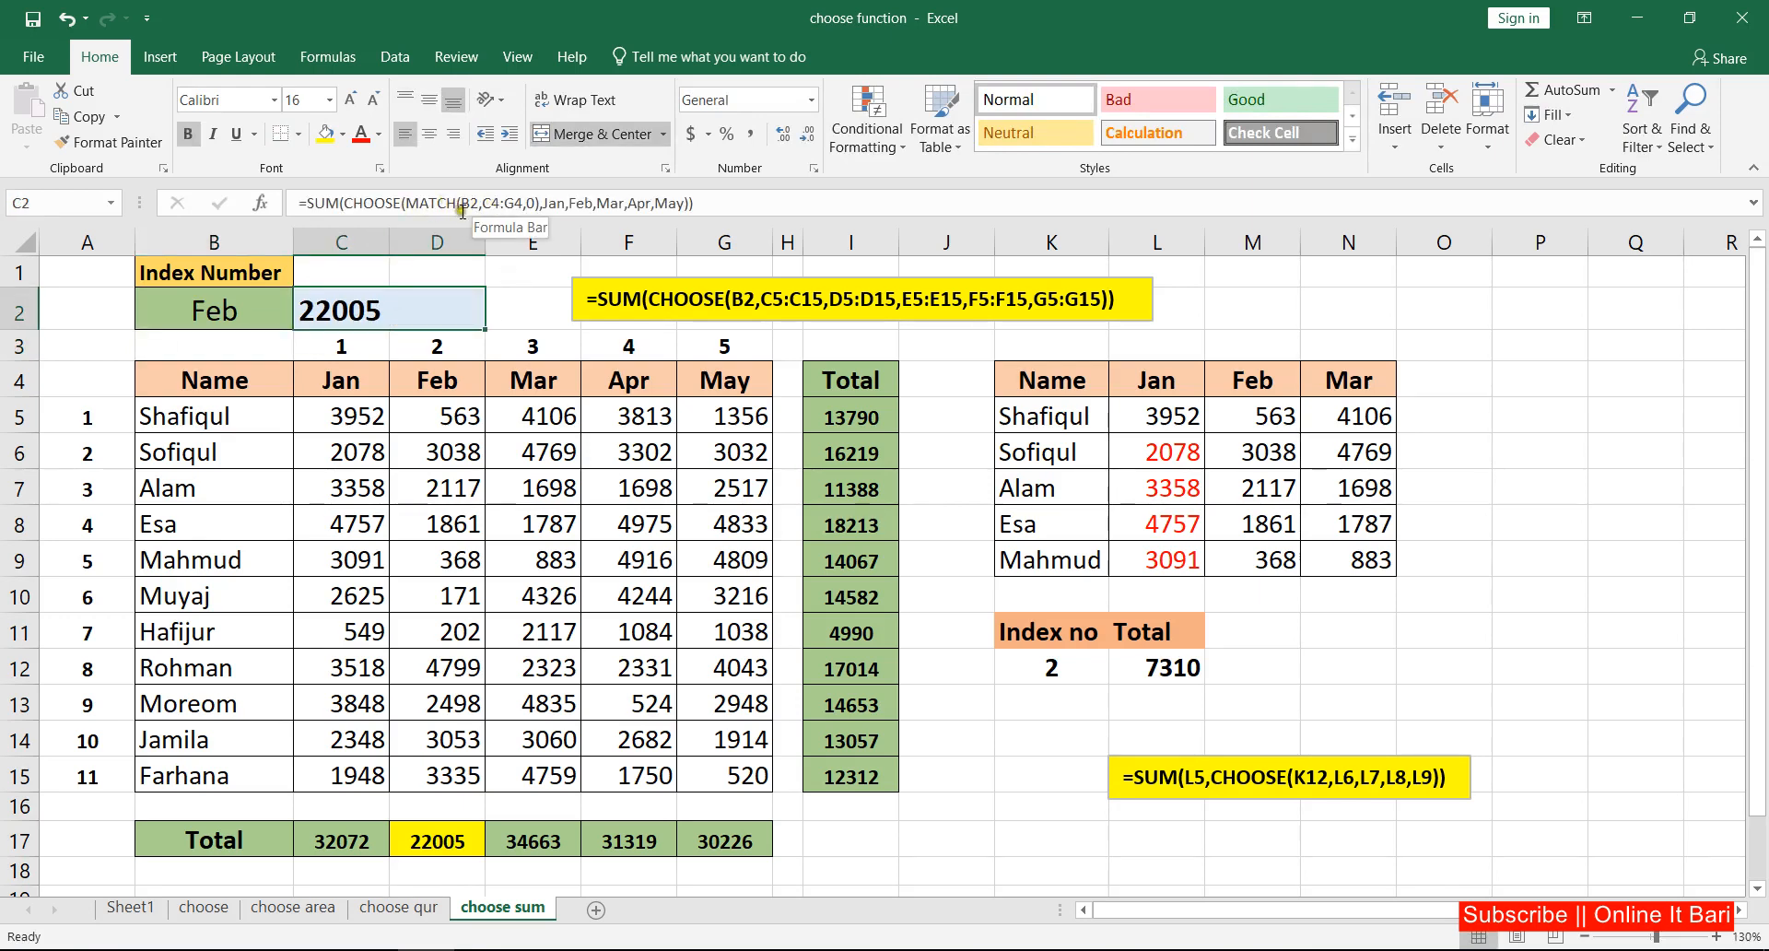
pyautogui.click(931, 474)
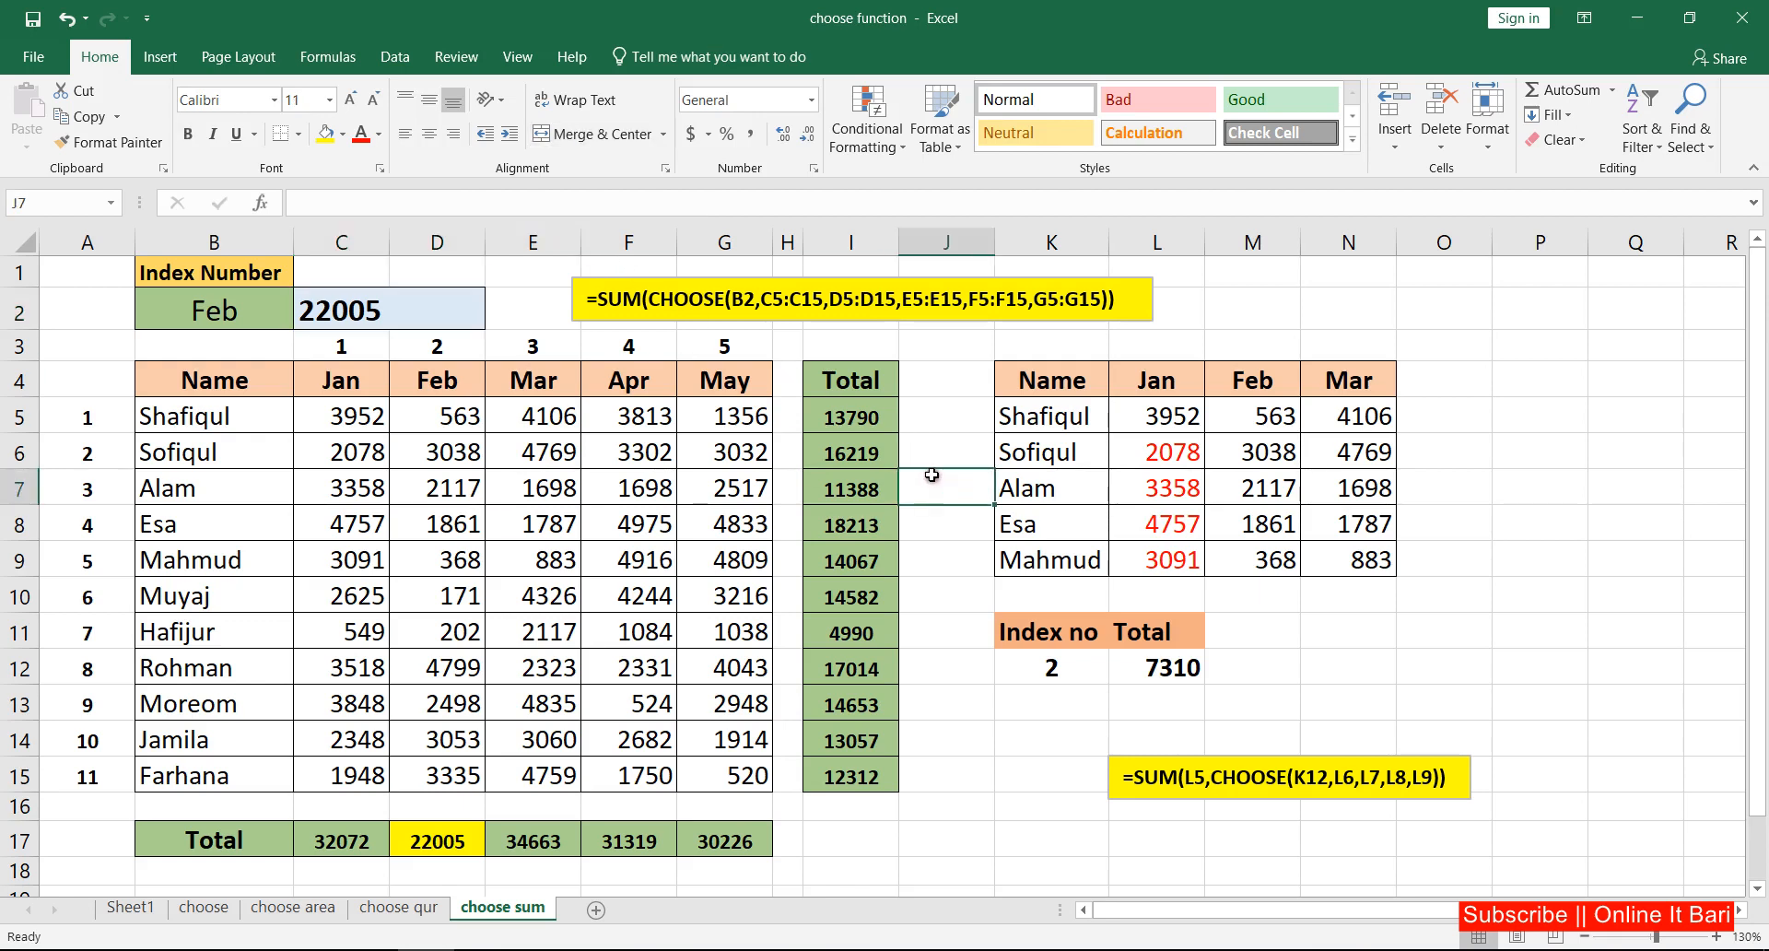
# Step: Examine the Jan values in L5 and L6:L9 of the smaller table and the total formula in L12
pyautogui.click(1222, 671)
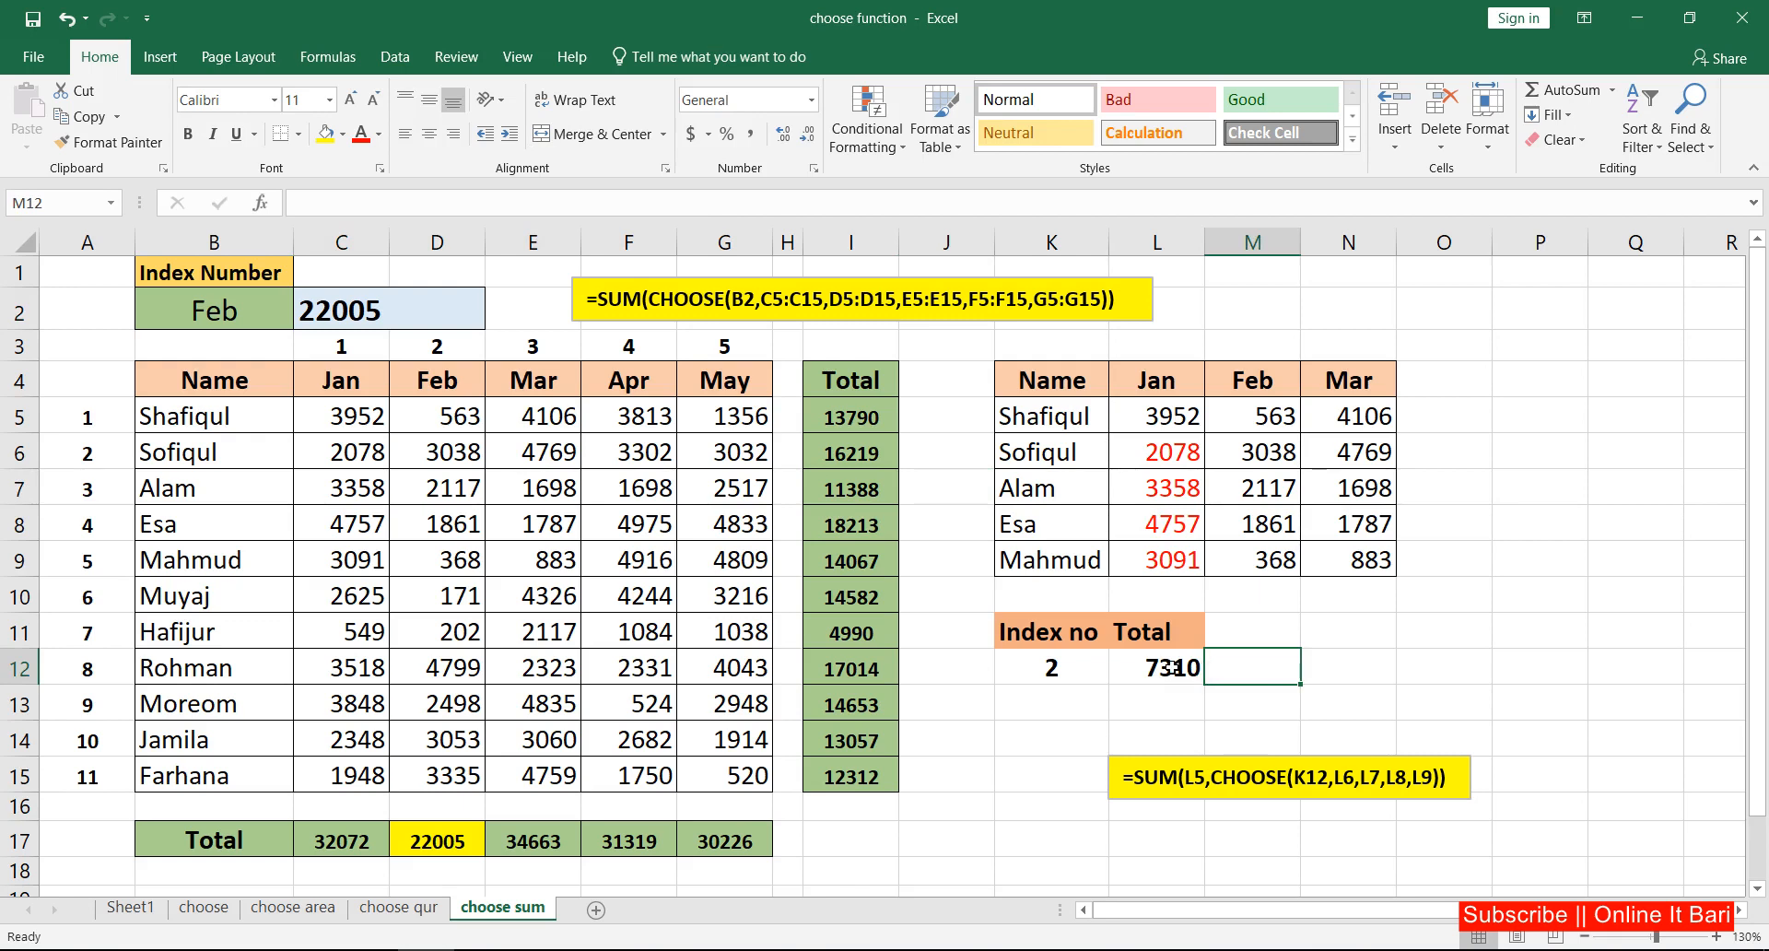
pyautogui.click(1288, 644)
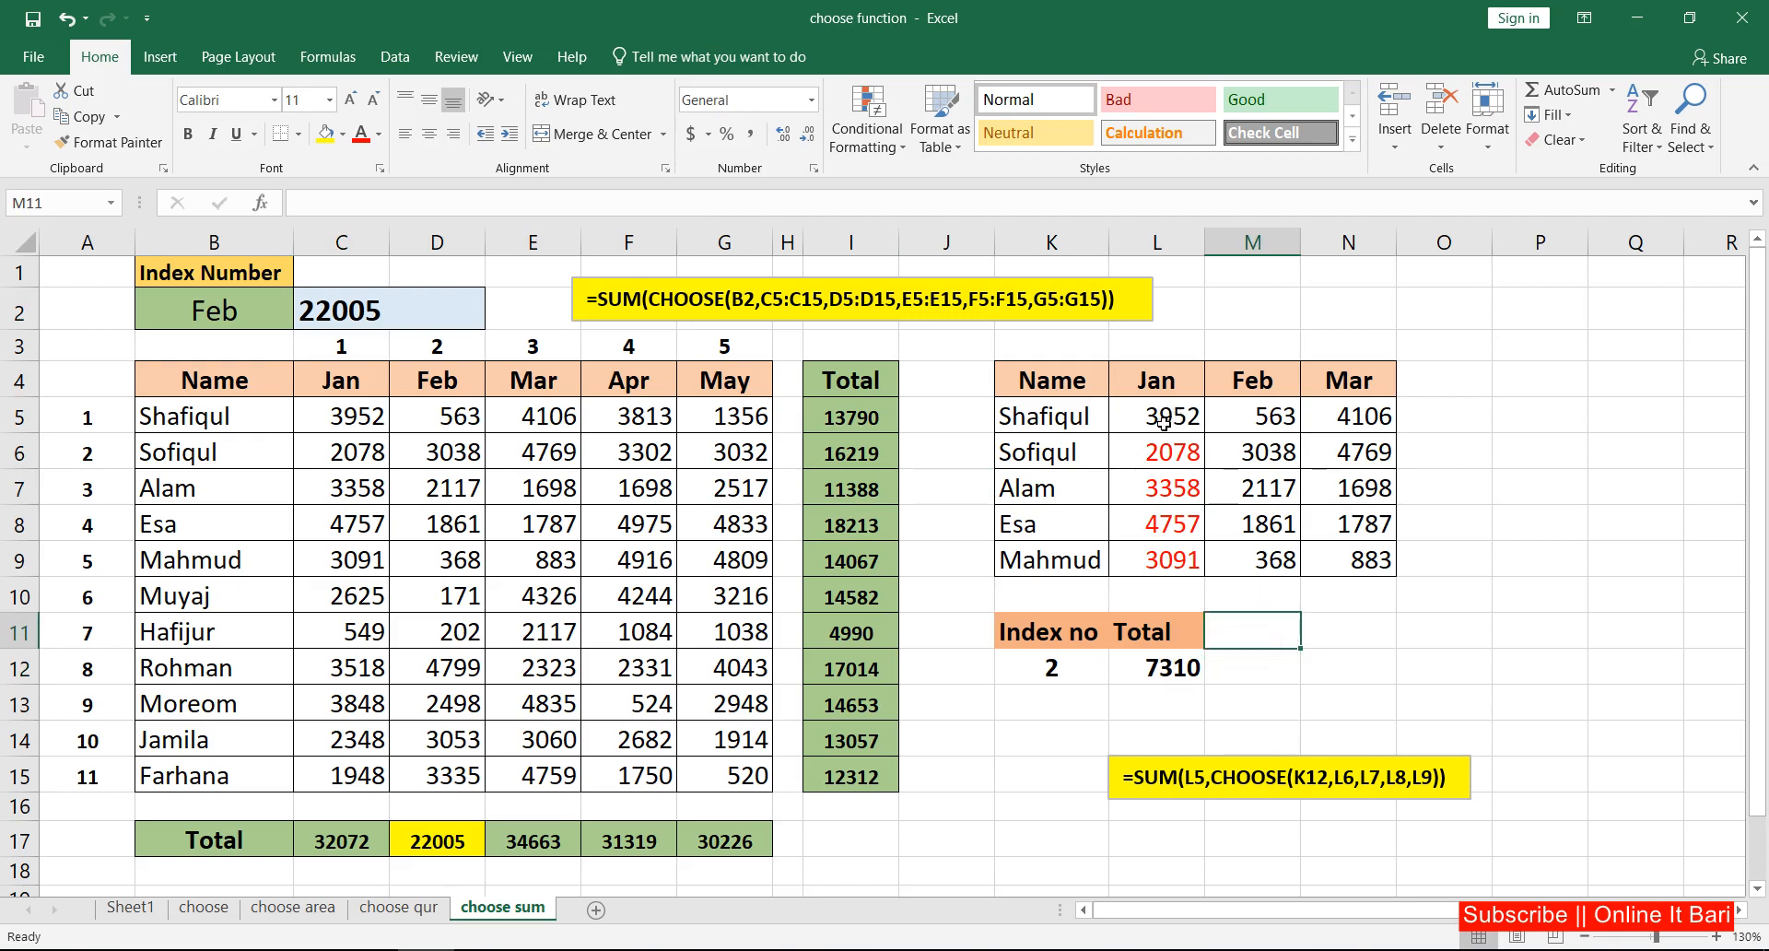
pyautogui.moveTo(1067, 419); pyautogui.dragTo(1180, 561)
pyautogui.click(1183, 417)
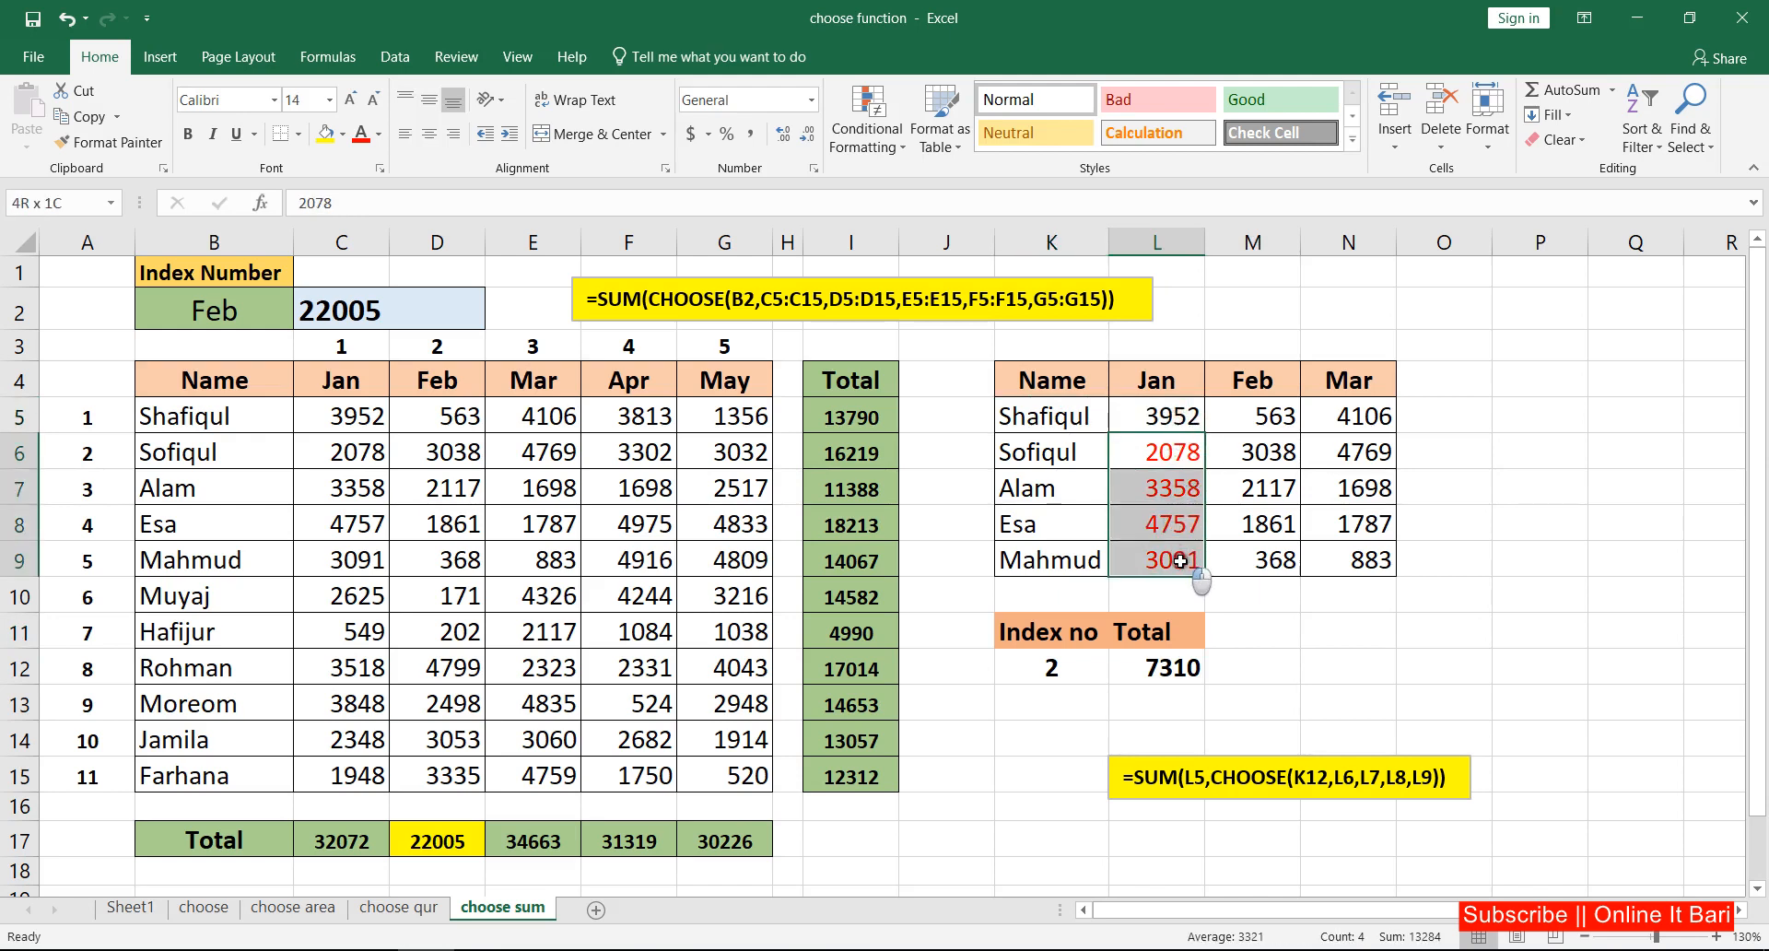
pyautogui.click(1175, 416)
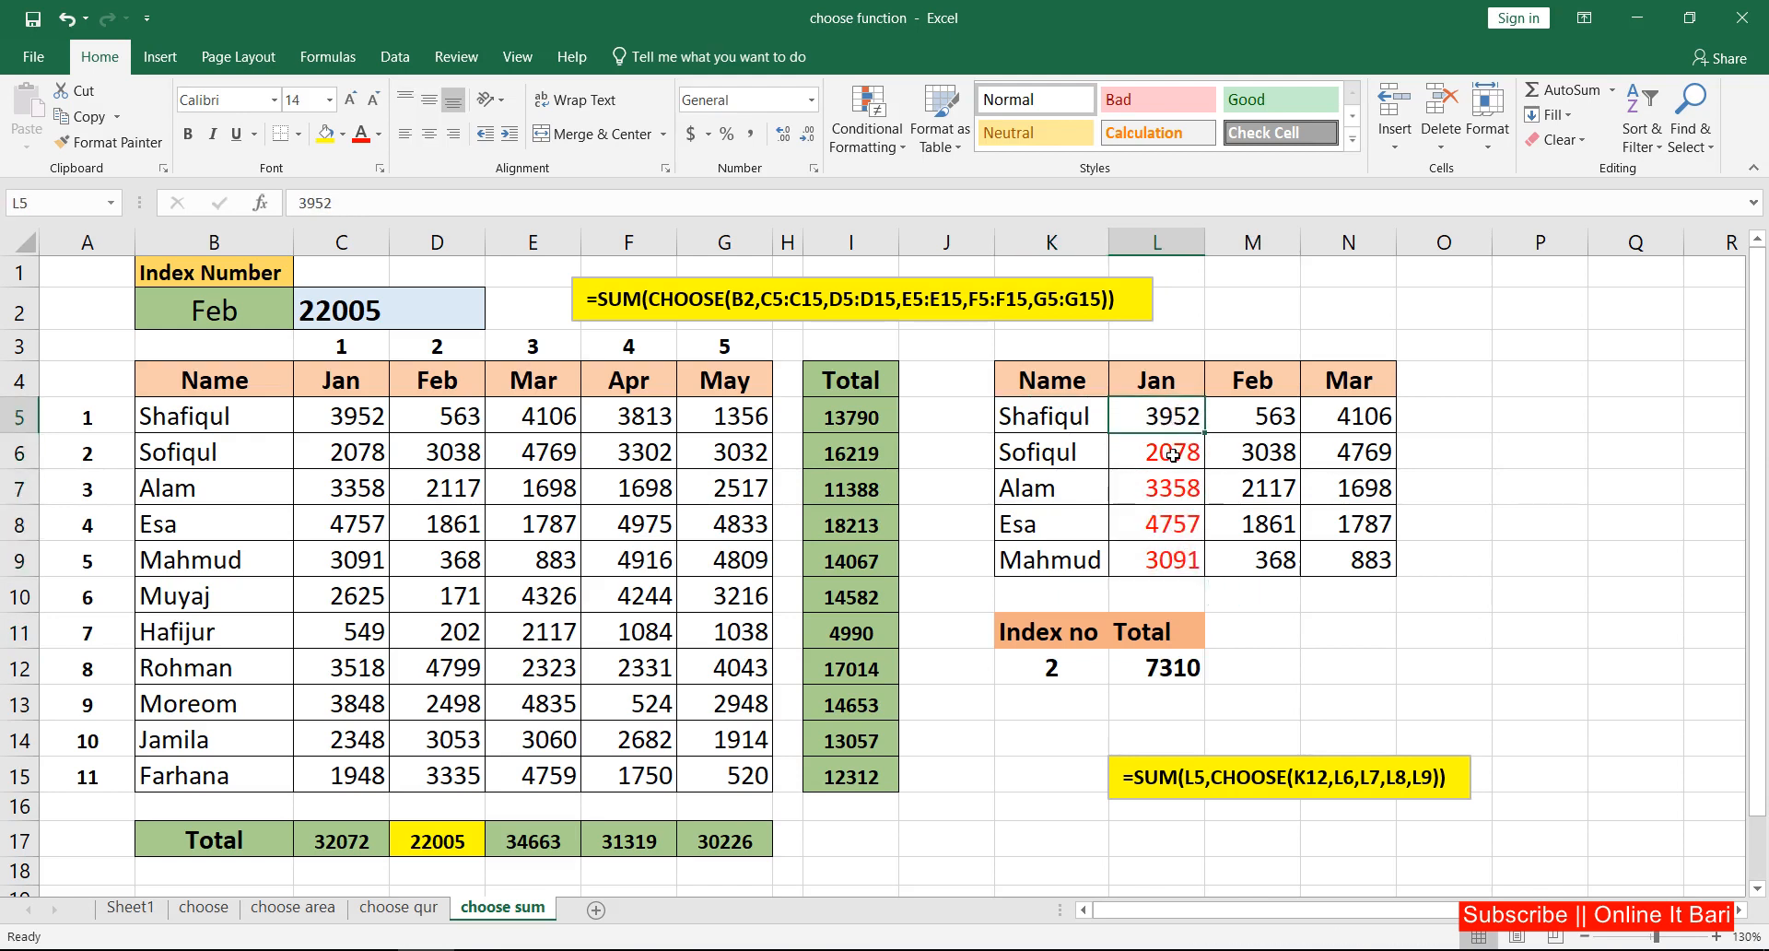
pyautogui.moveTo(1174, 457); pyautogui.dragTo(1176, 563)
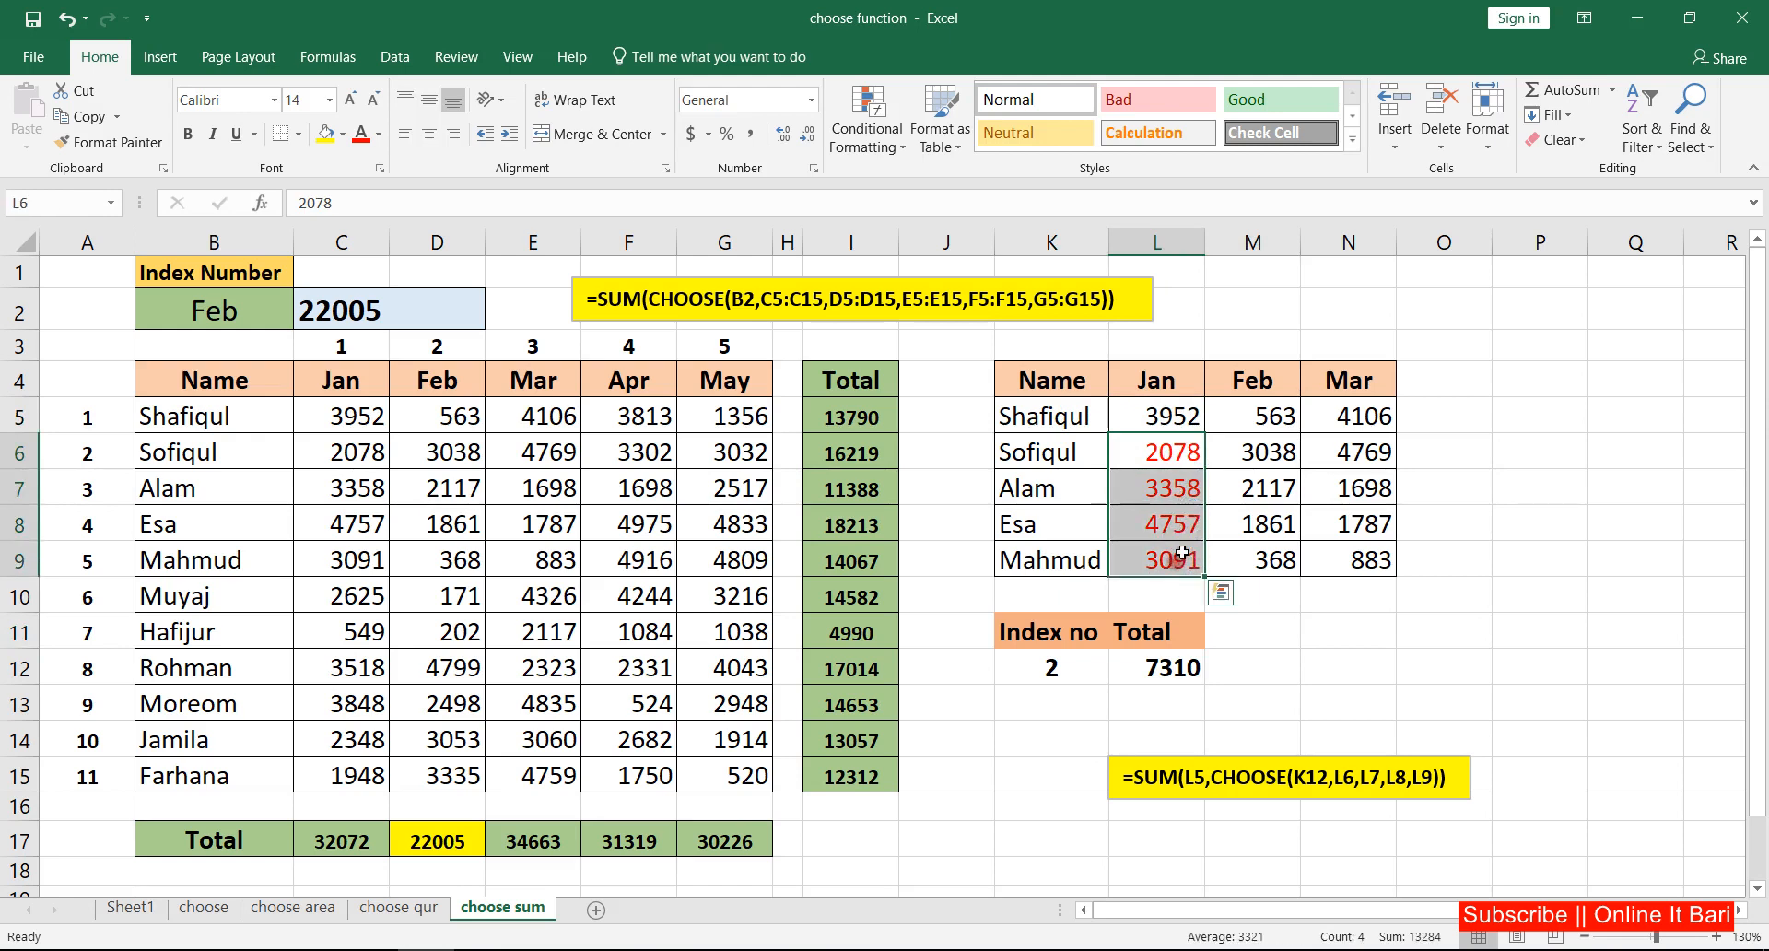
pyautogui.click(1167, 413)
pyautogui.click(1169, 671)
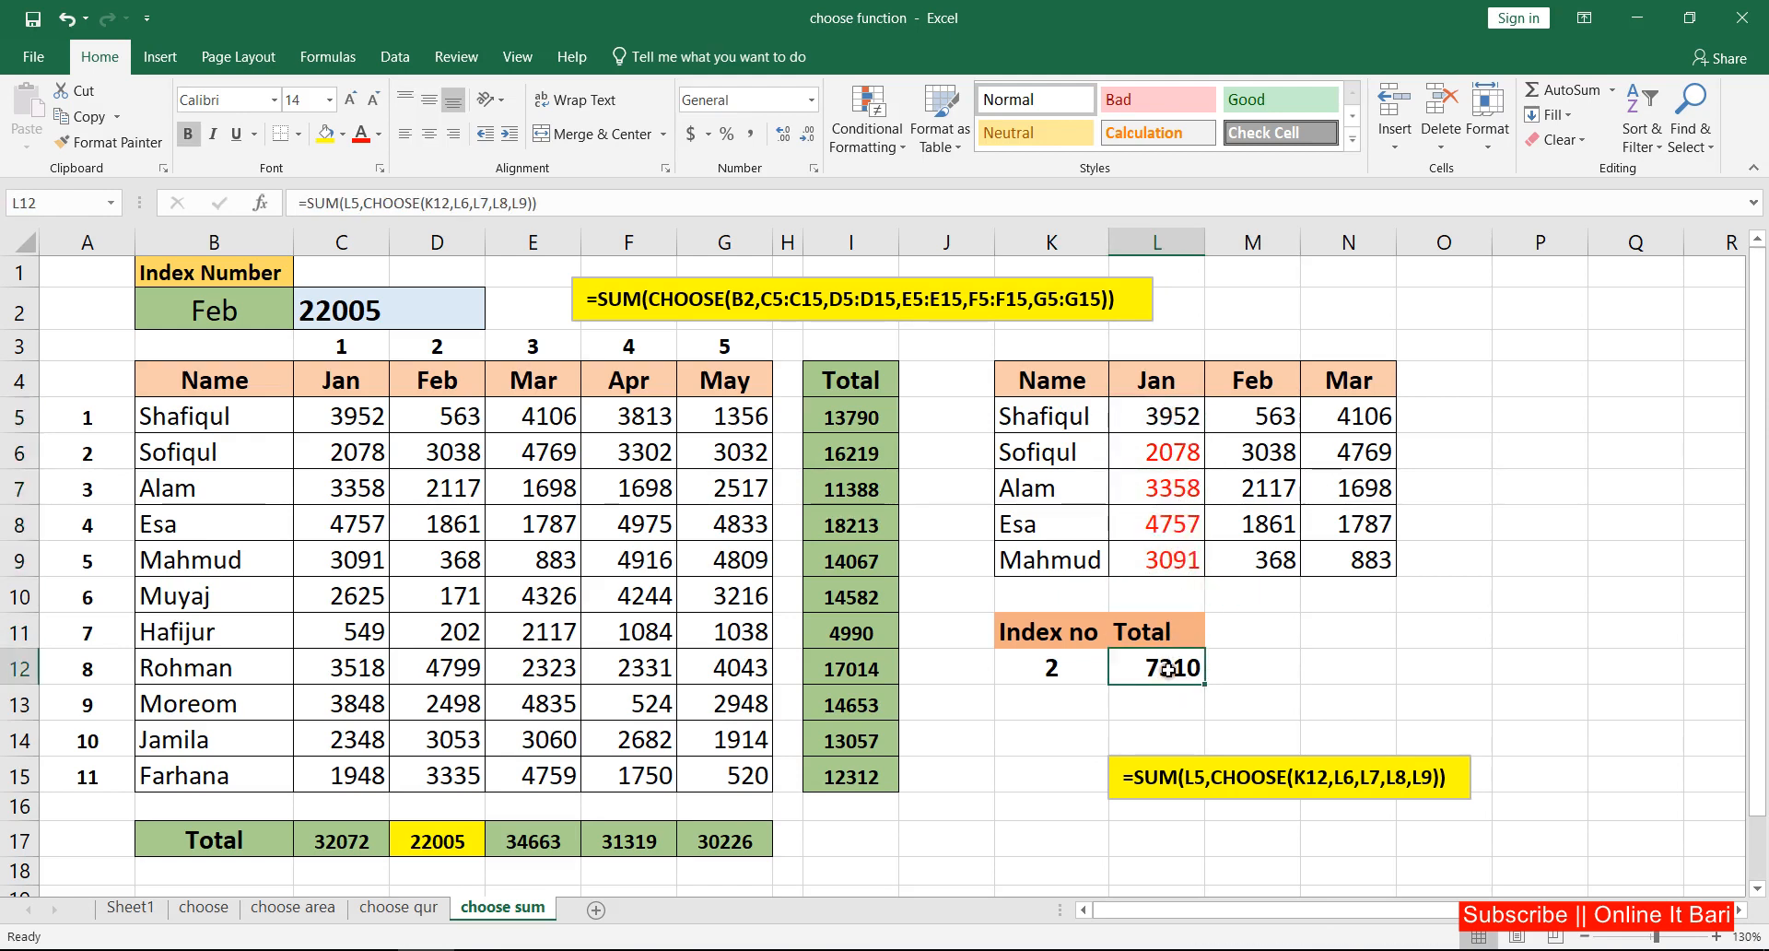
pyautogui.click(1163, 423)
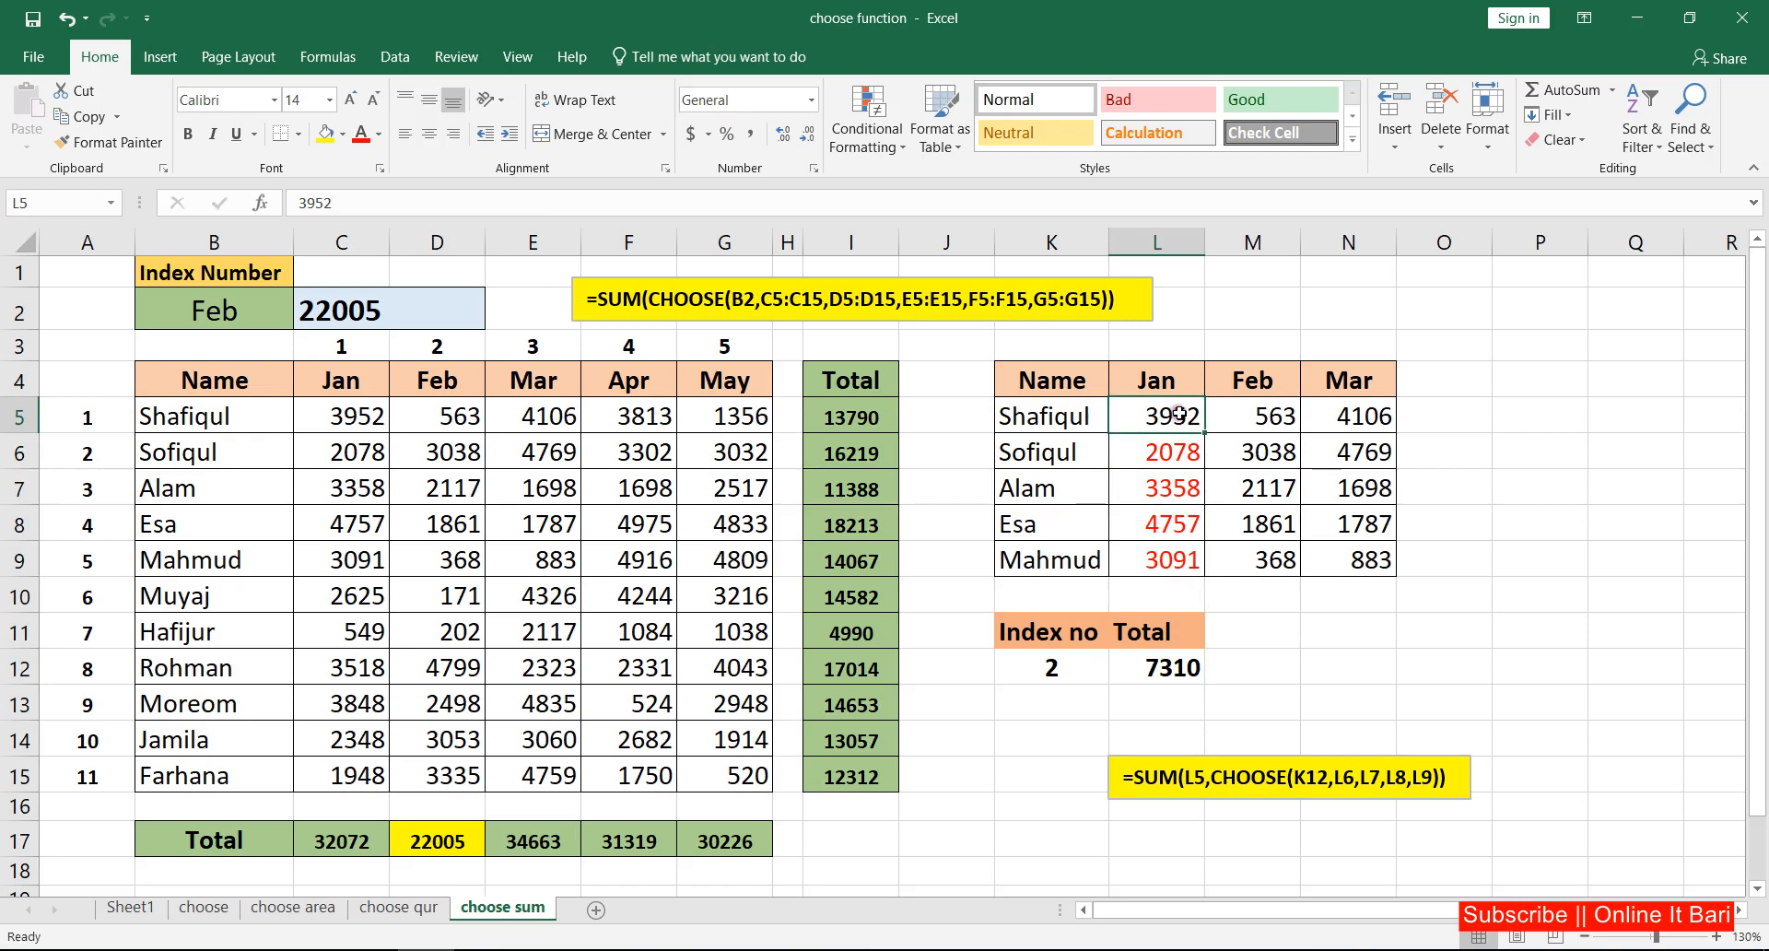
pyautogui.moveTo(1181, 458); pyautogui.dragTo(1169, 566)
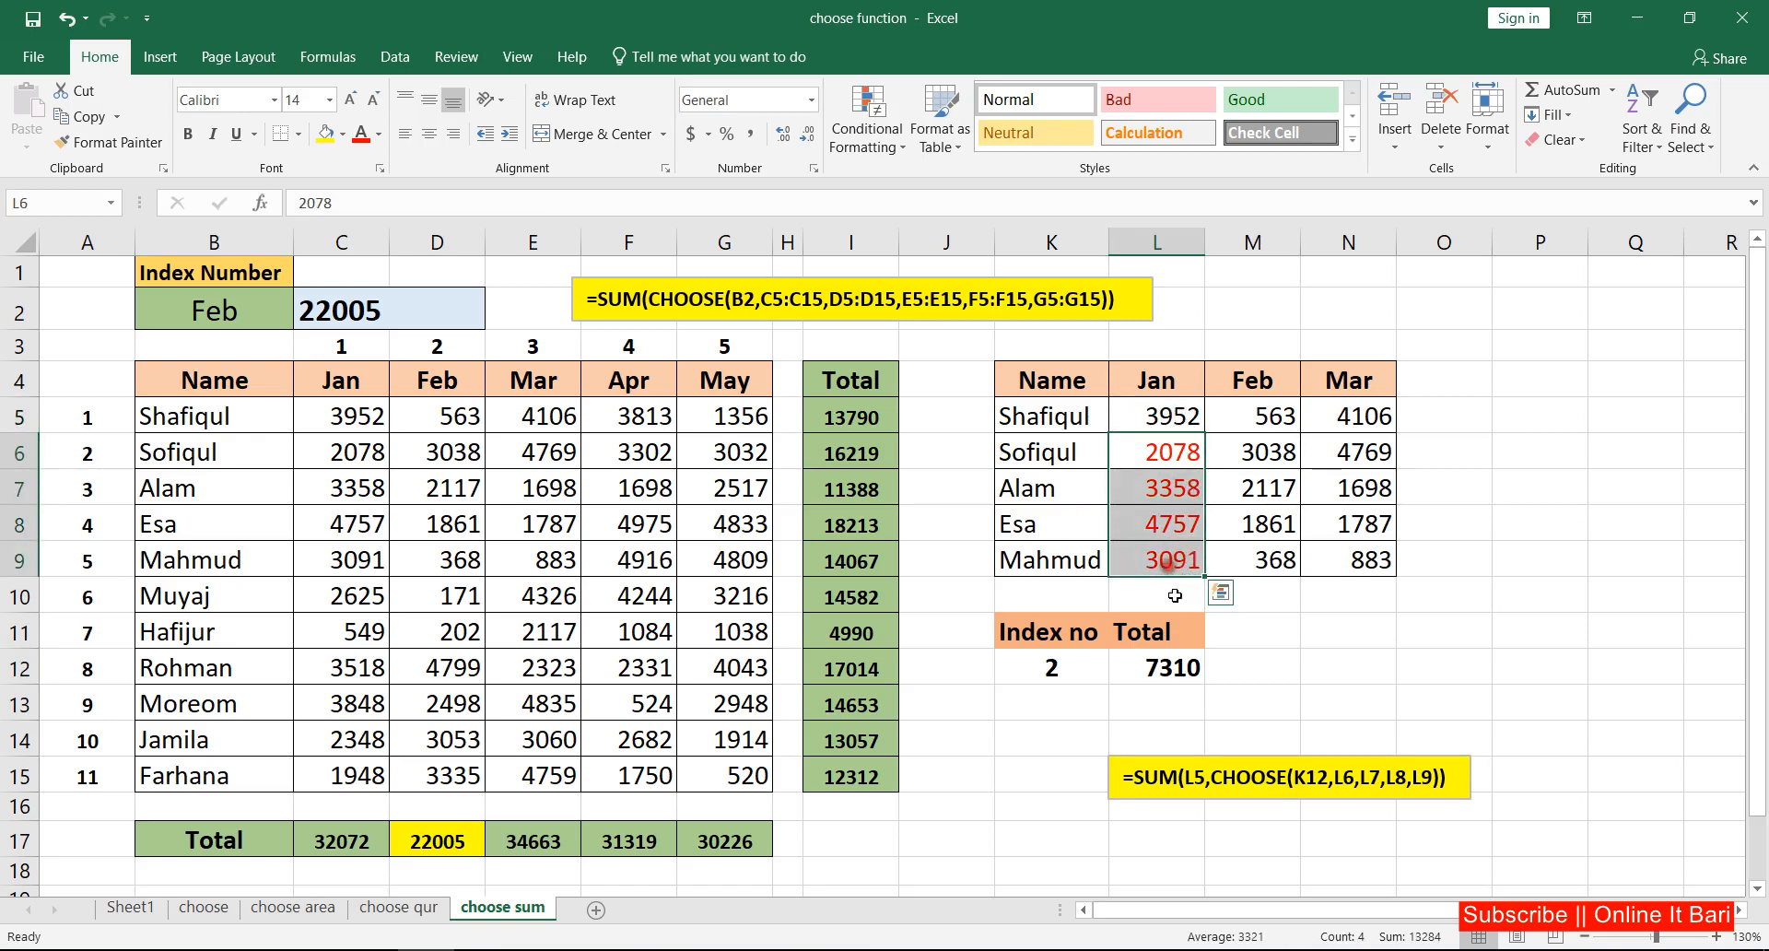
# Step: Clear the total in L12 and begin a SUM formula there with L5 as its first number
pyautogui.click(1188, 669)
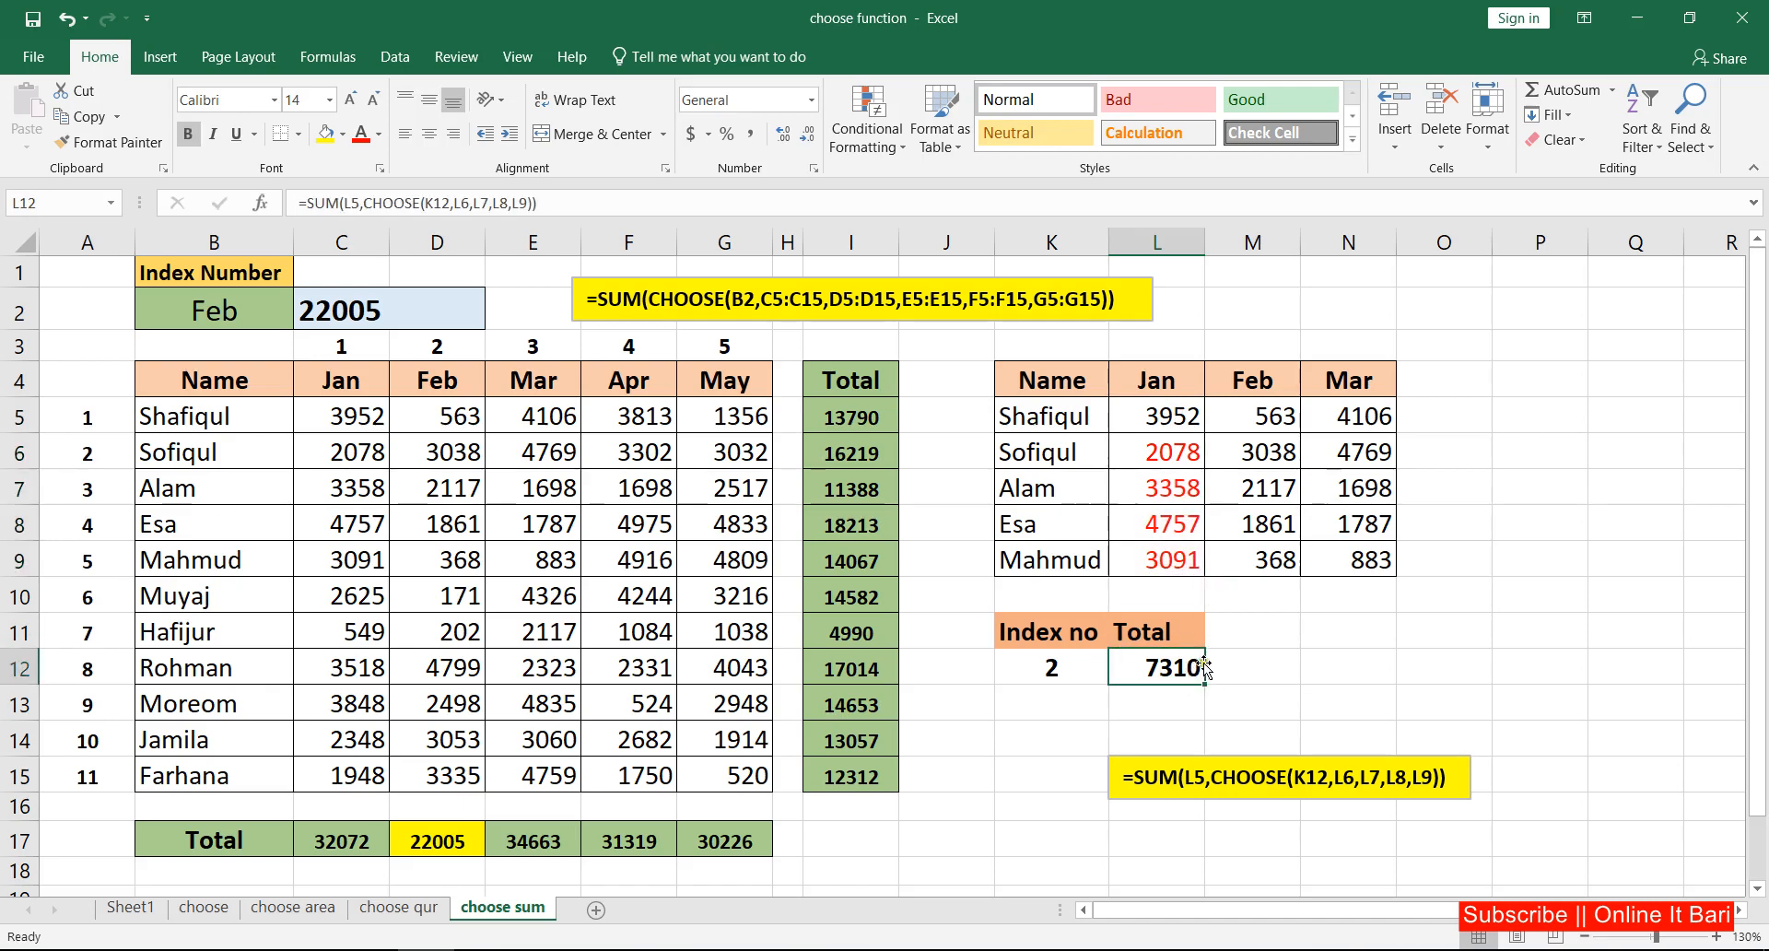
pyautogui.press('Delete')
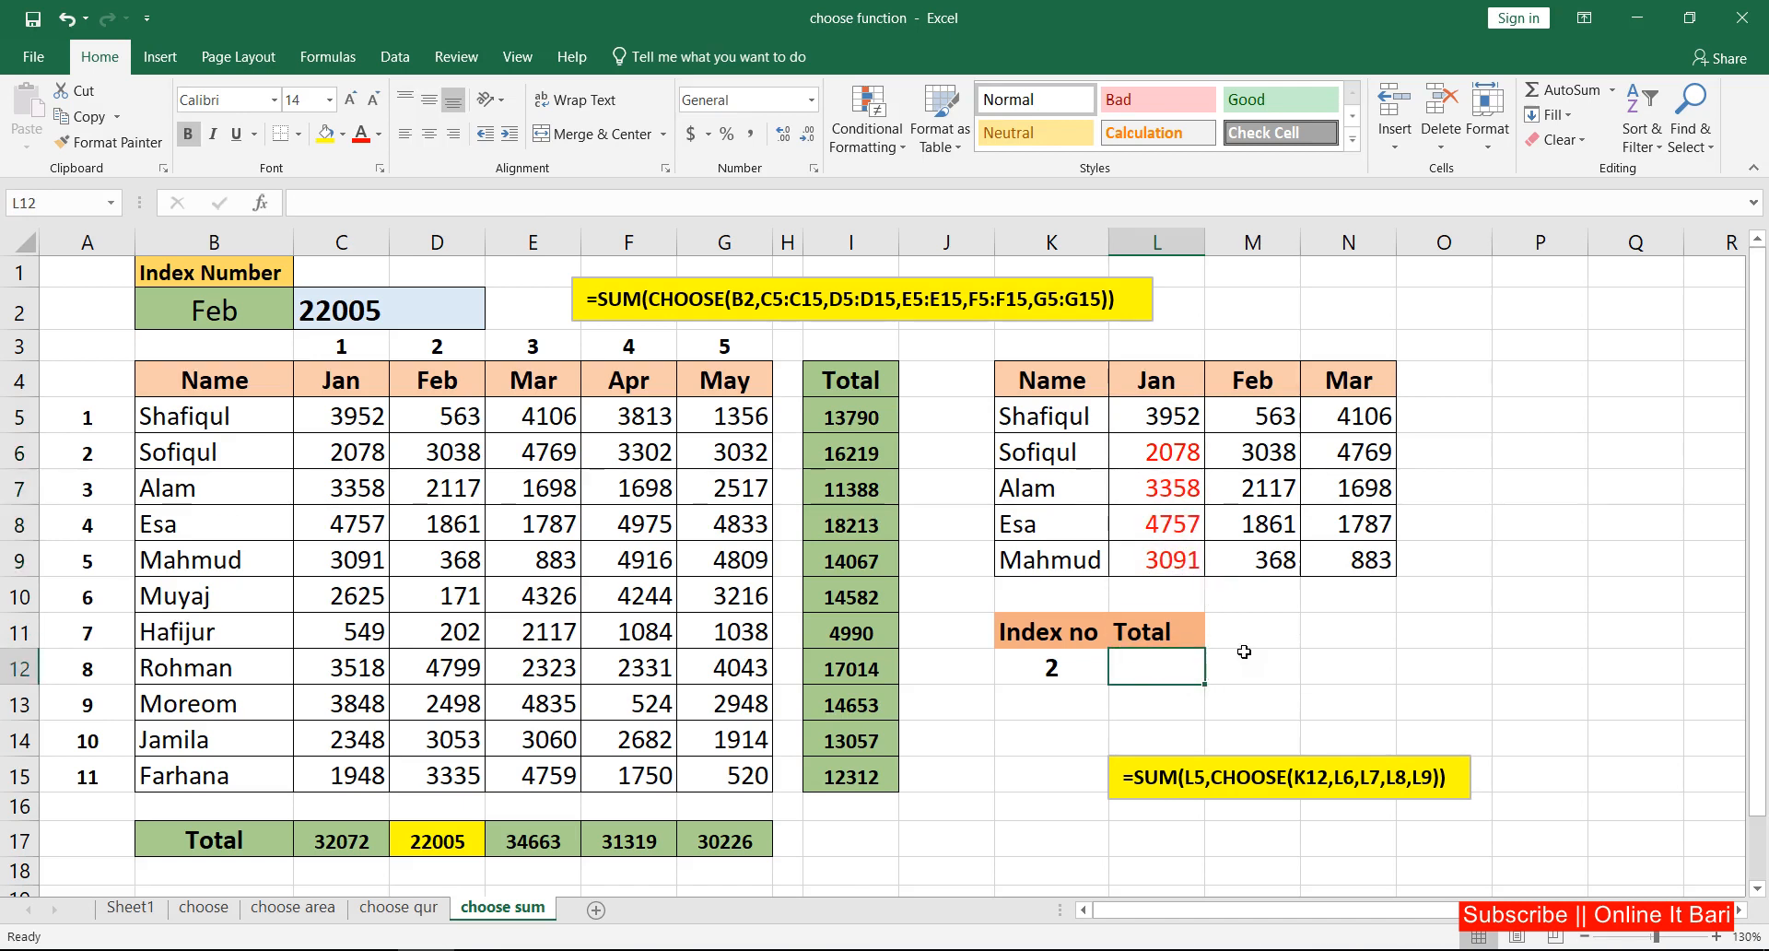
pyautogui.write('=')
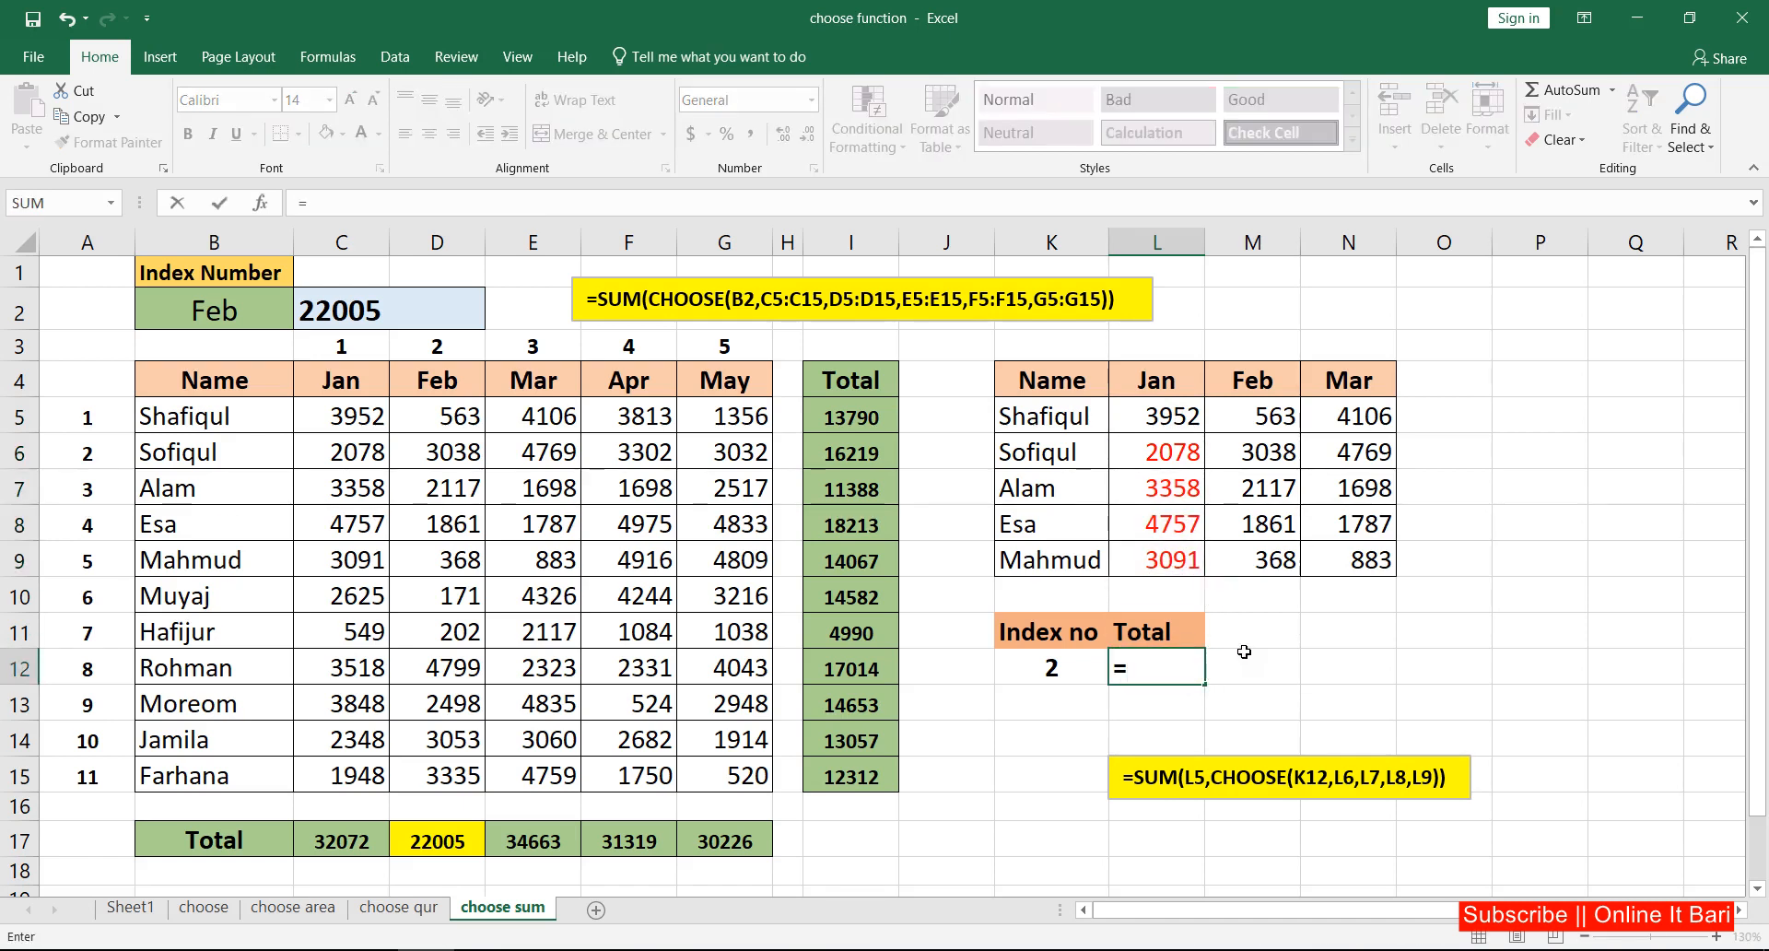
pyautogui.write('su')
pyautogui.press('Tab')
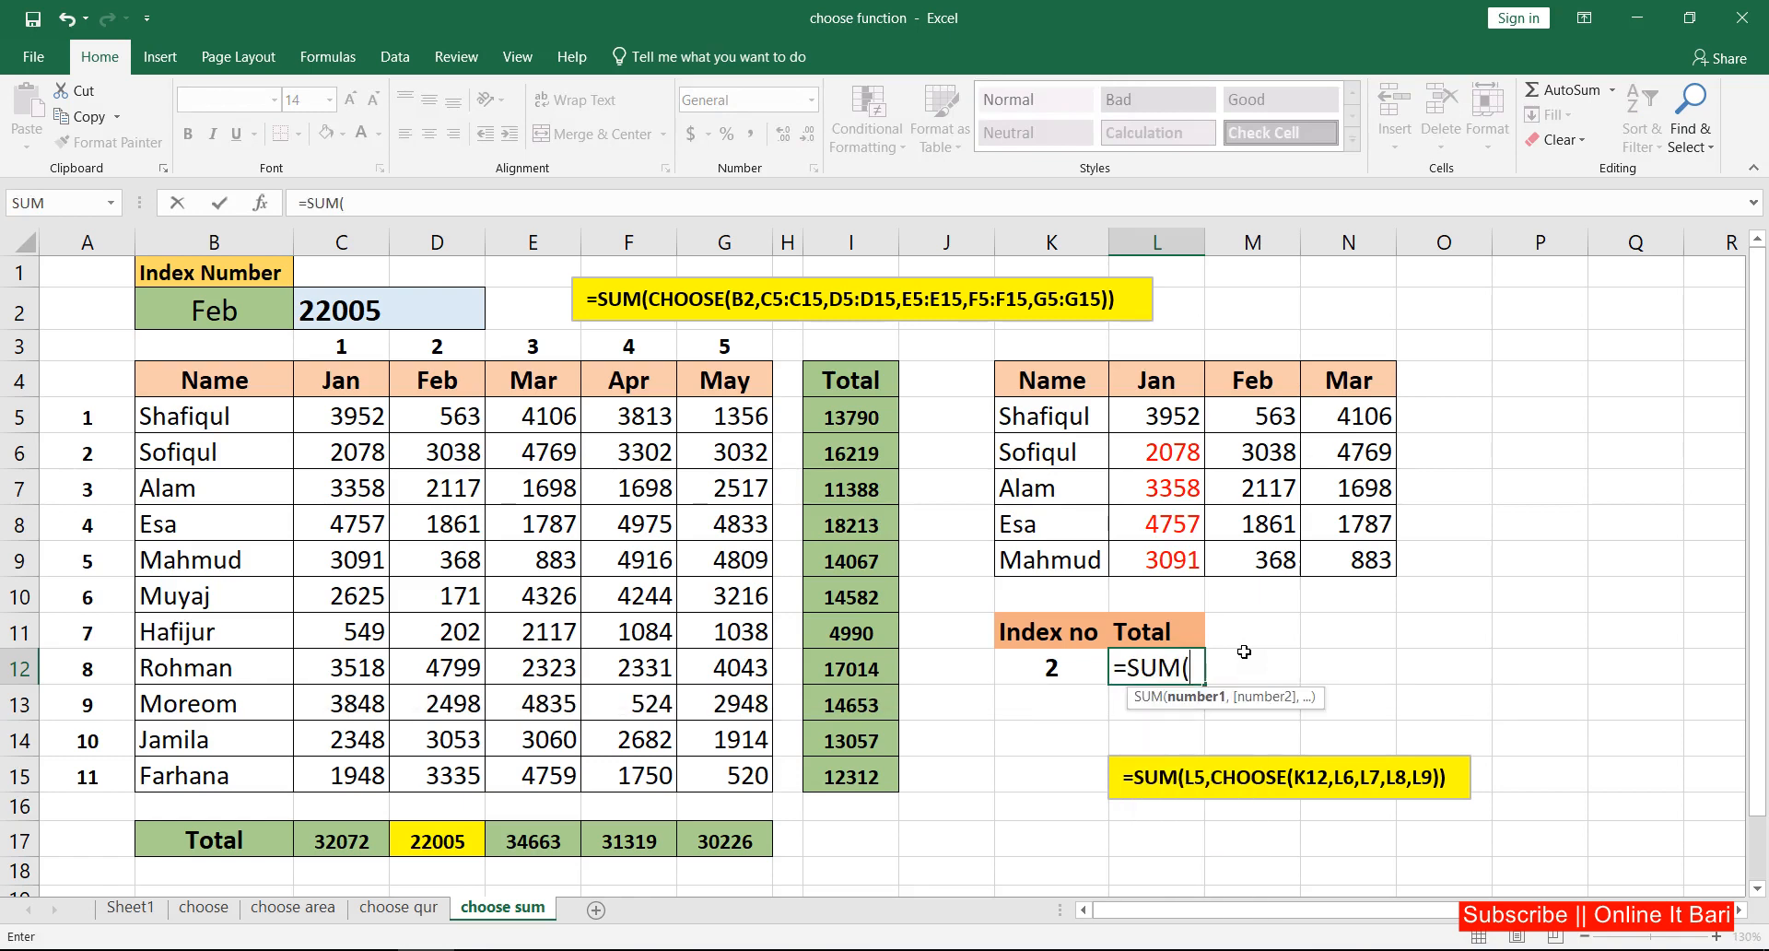
pyautogui.click(1177, 419)
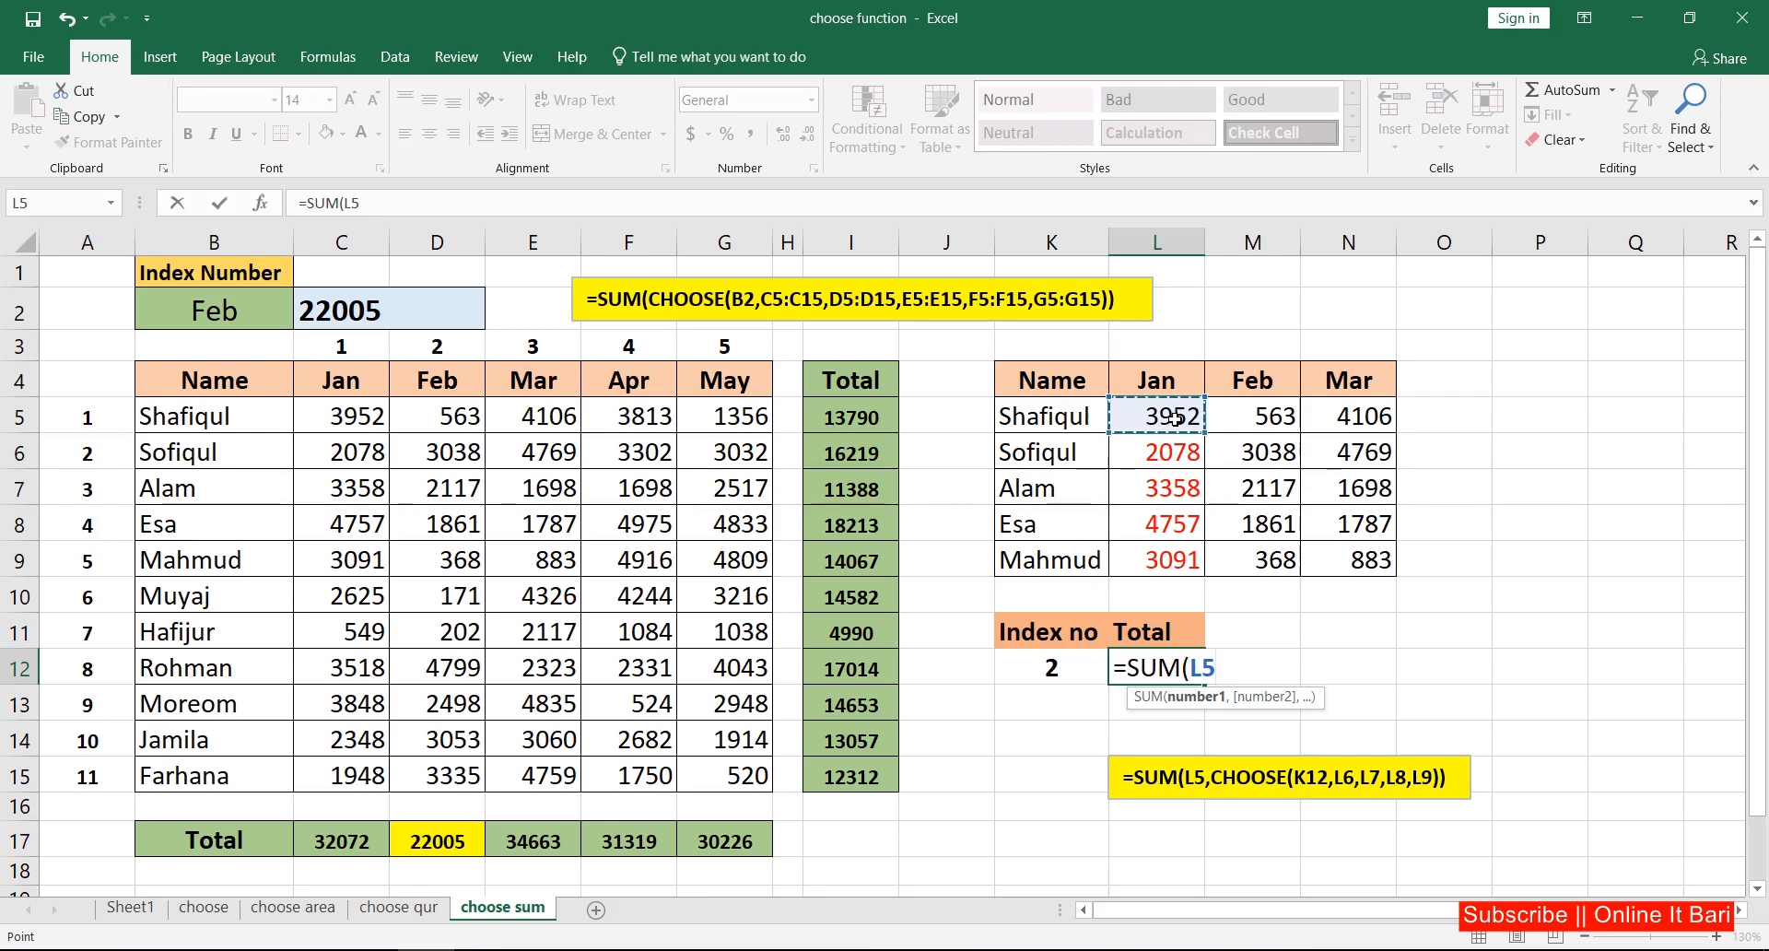
pyautogui.write(',')
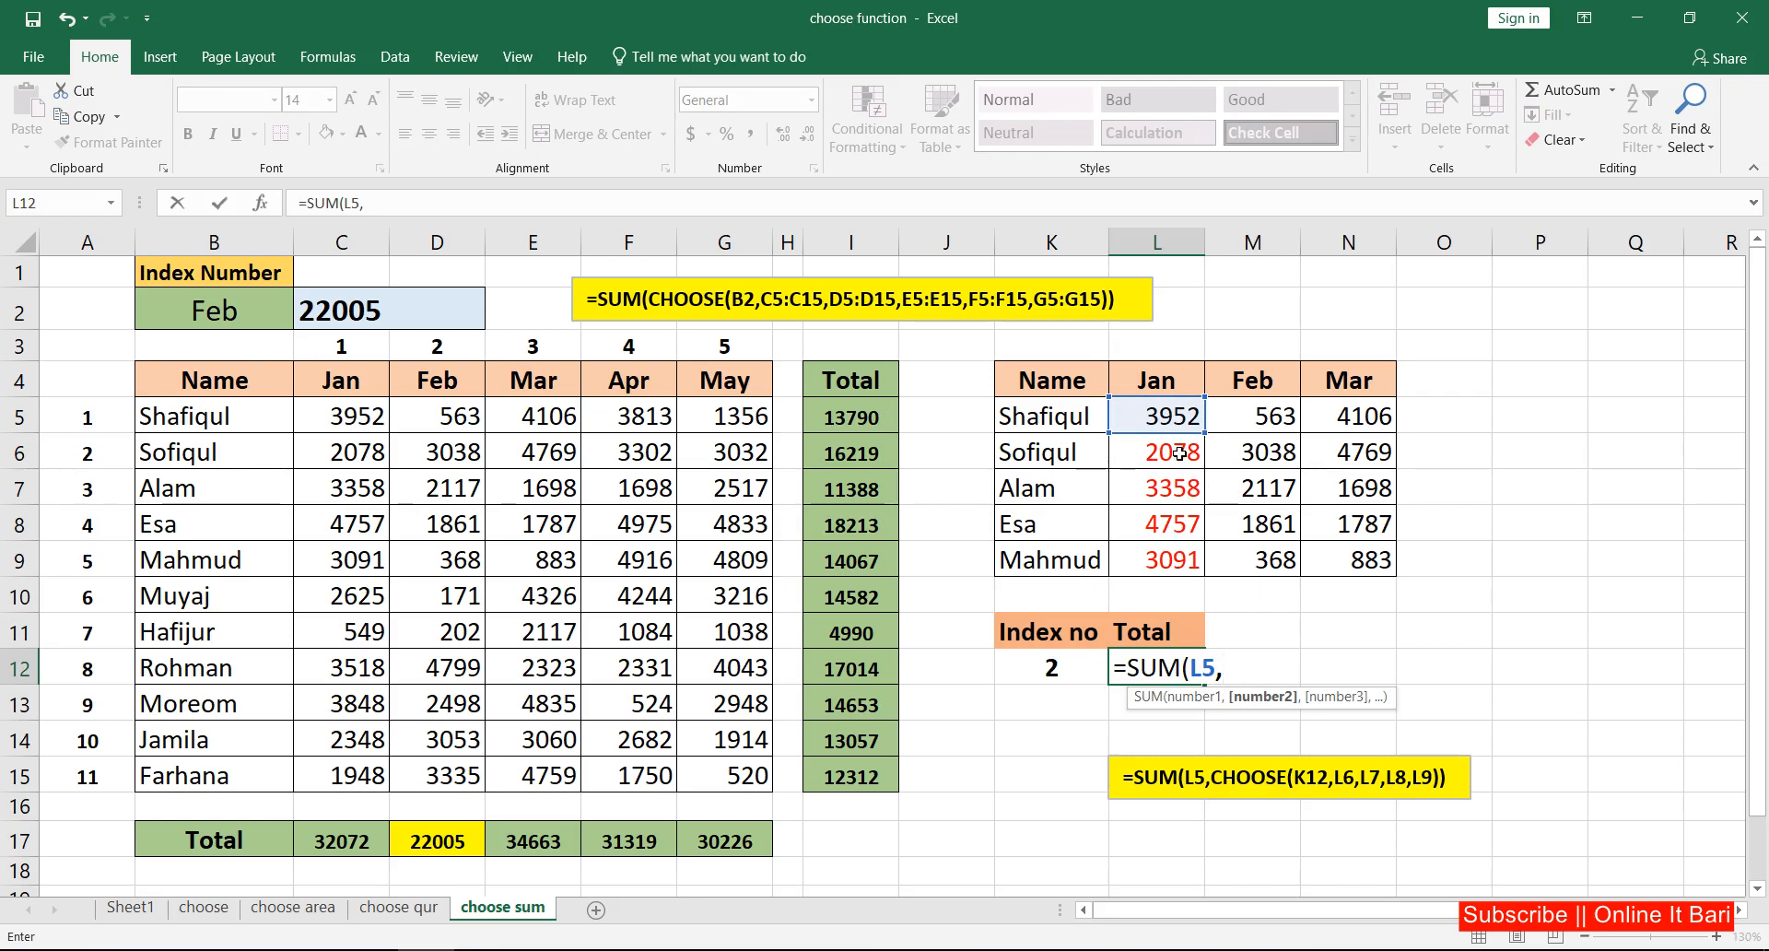
# Step: Nest a CHOOSE function as the second SUM argument in L12, with K12 as its index number
pyautogui.write('cho')
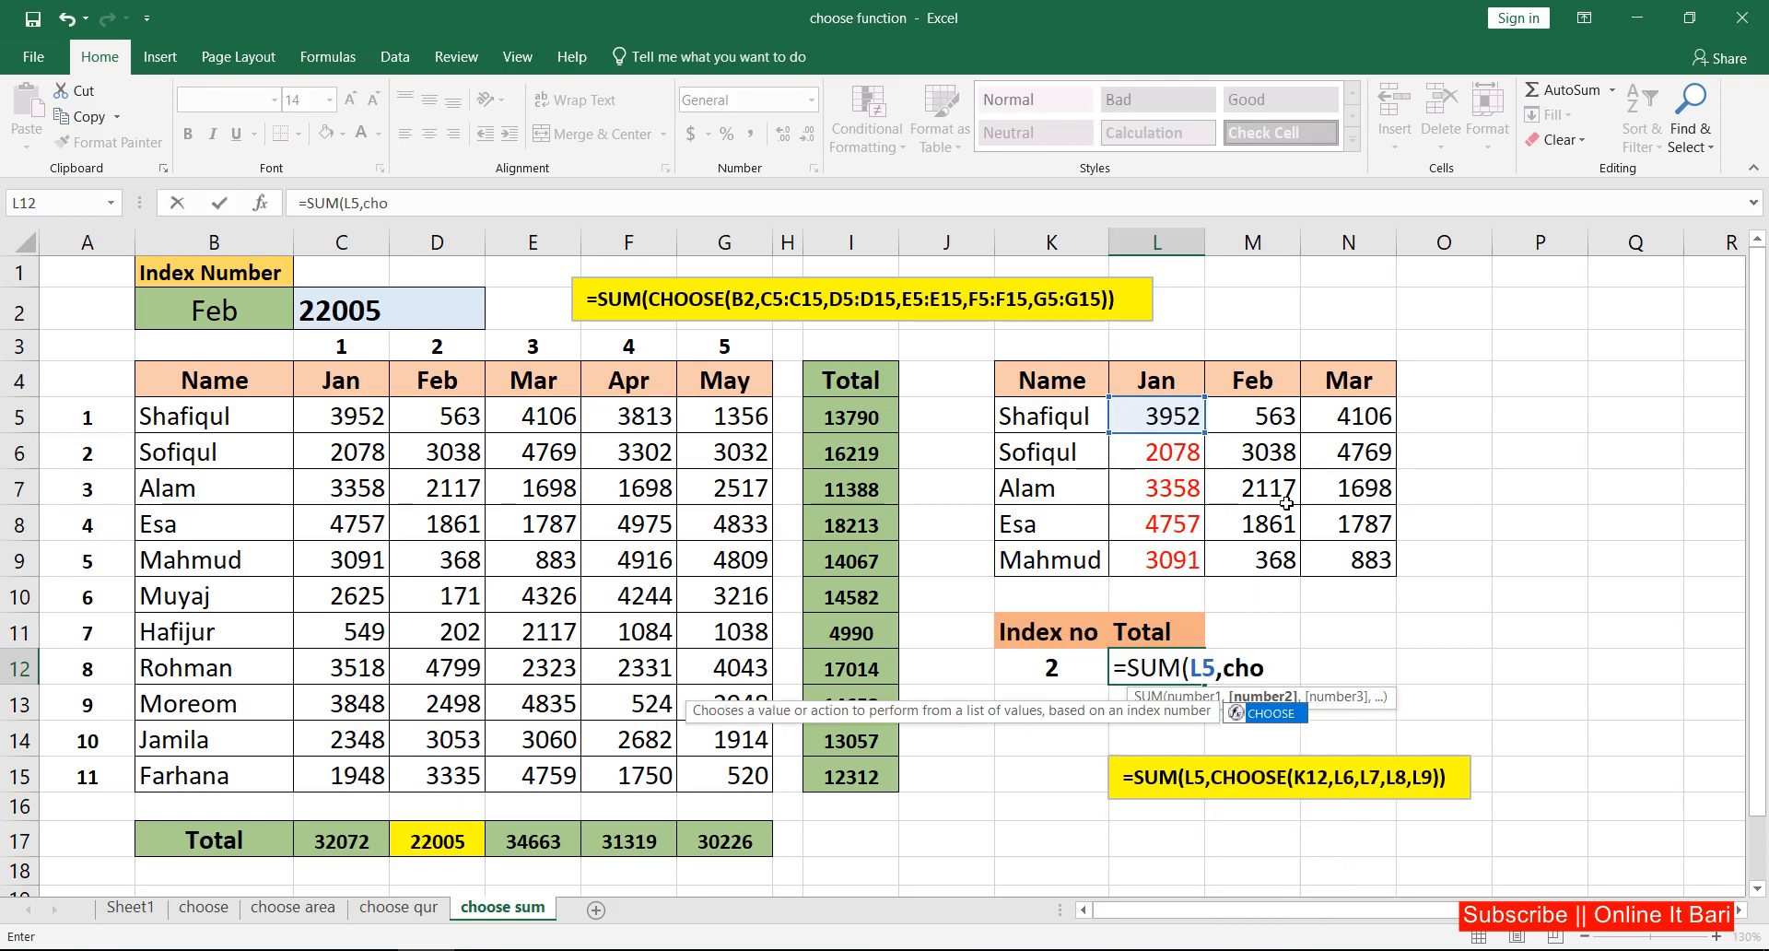
pyautogui.press('Tab')
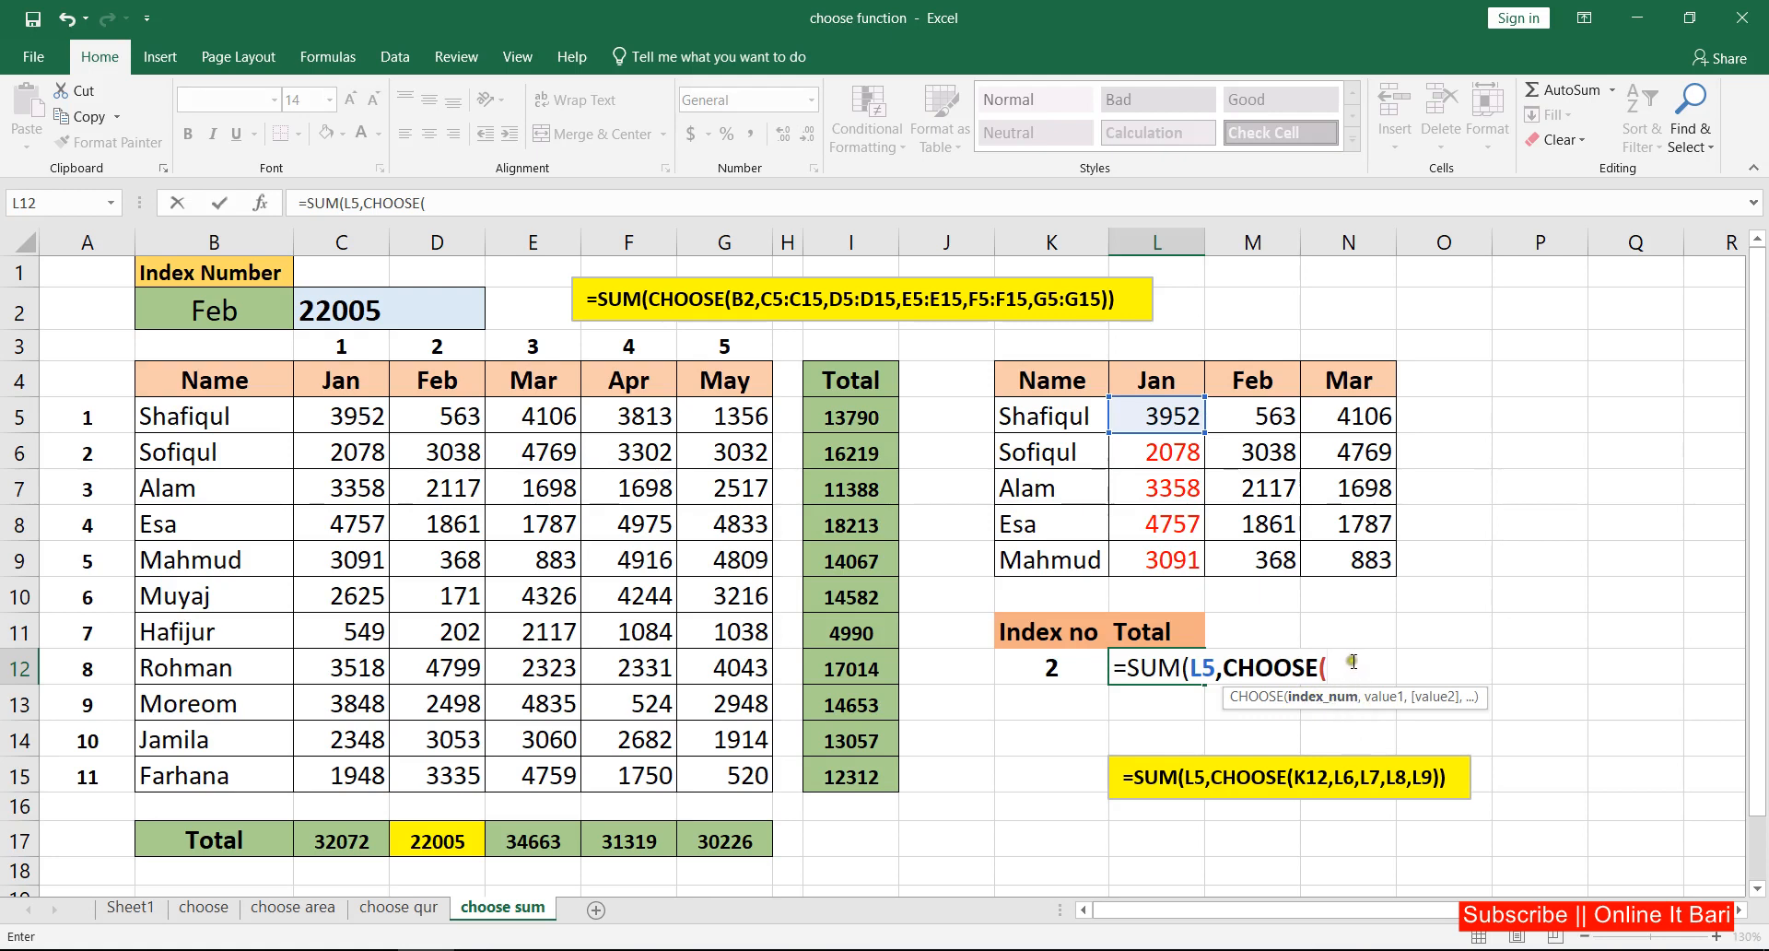
pyautogui.click(1052, 669)
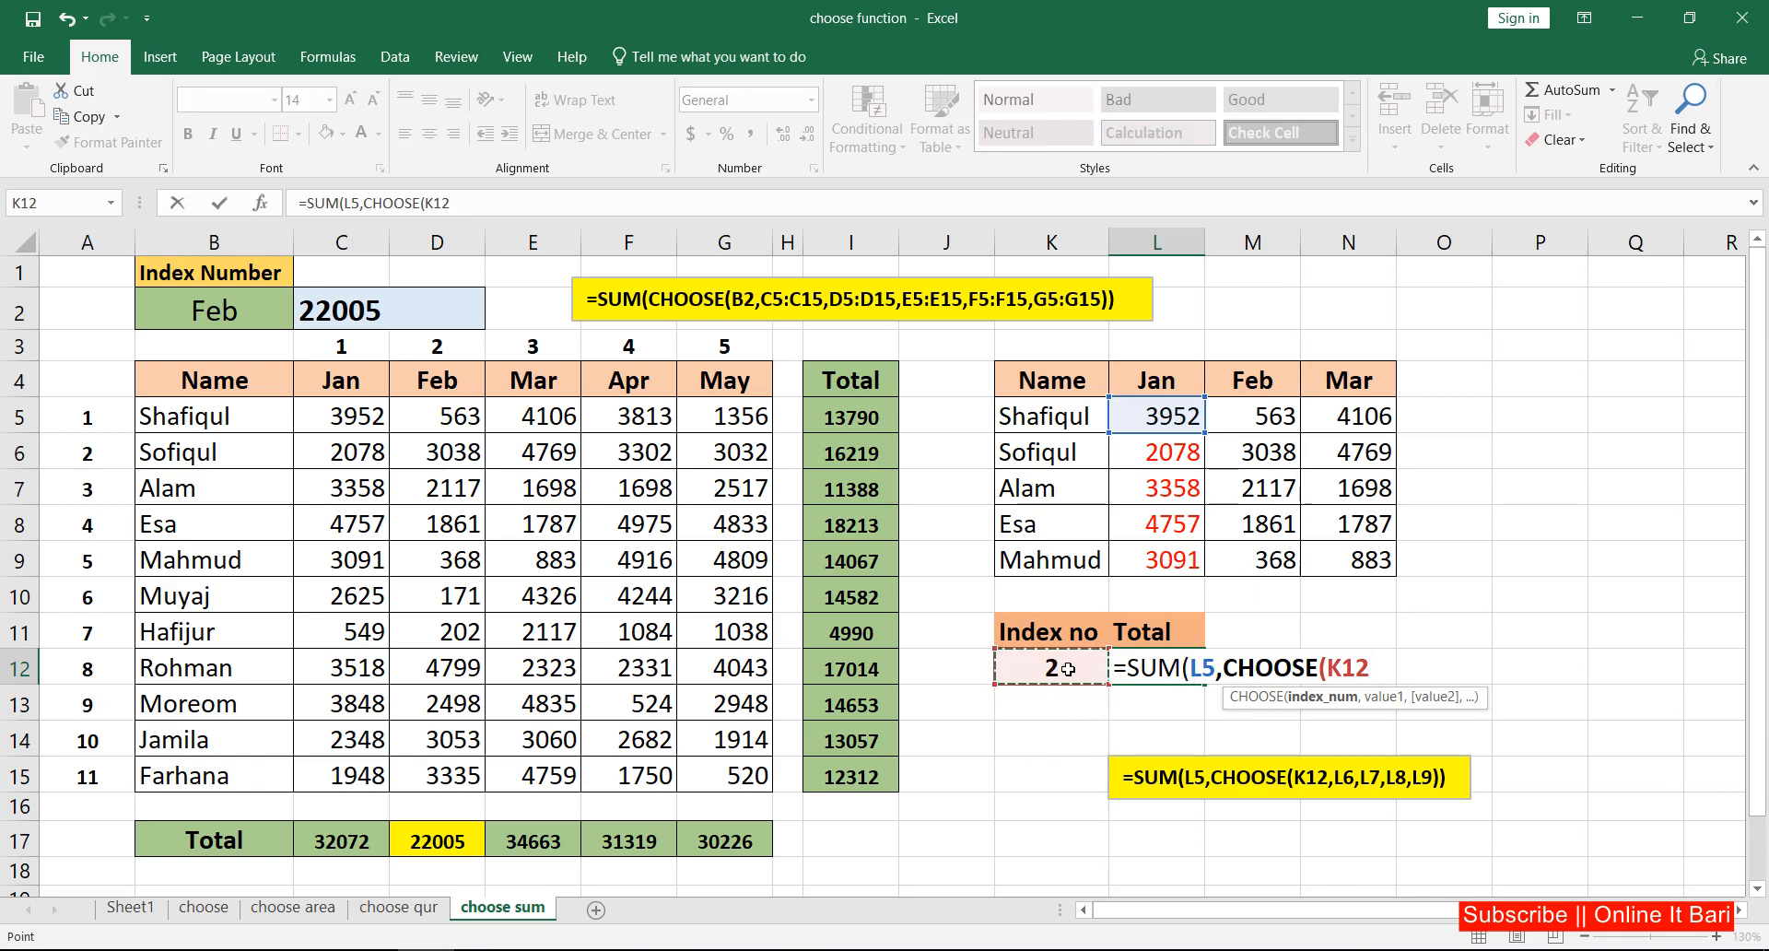
pyautogui.write(',')
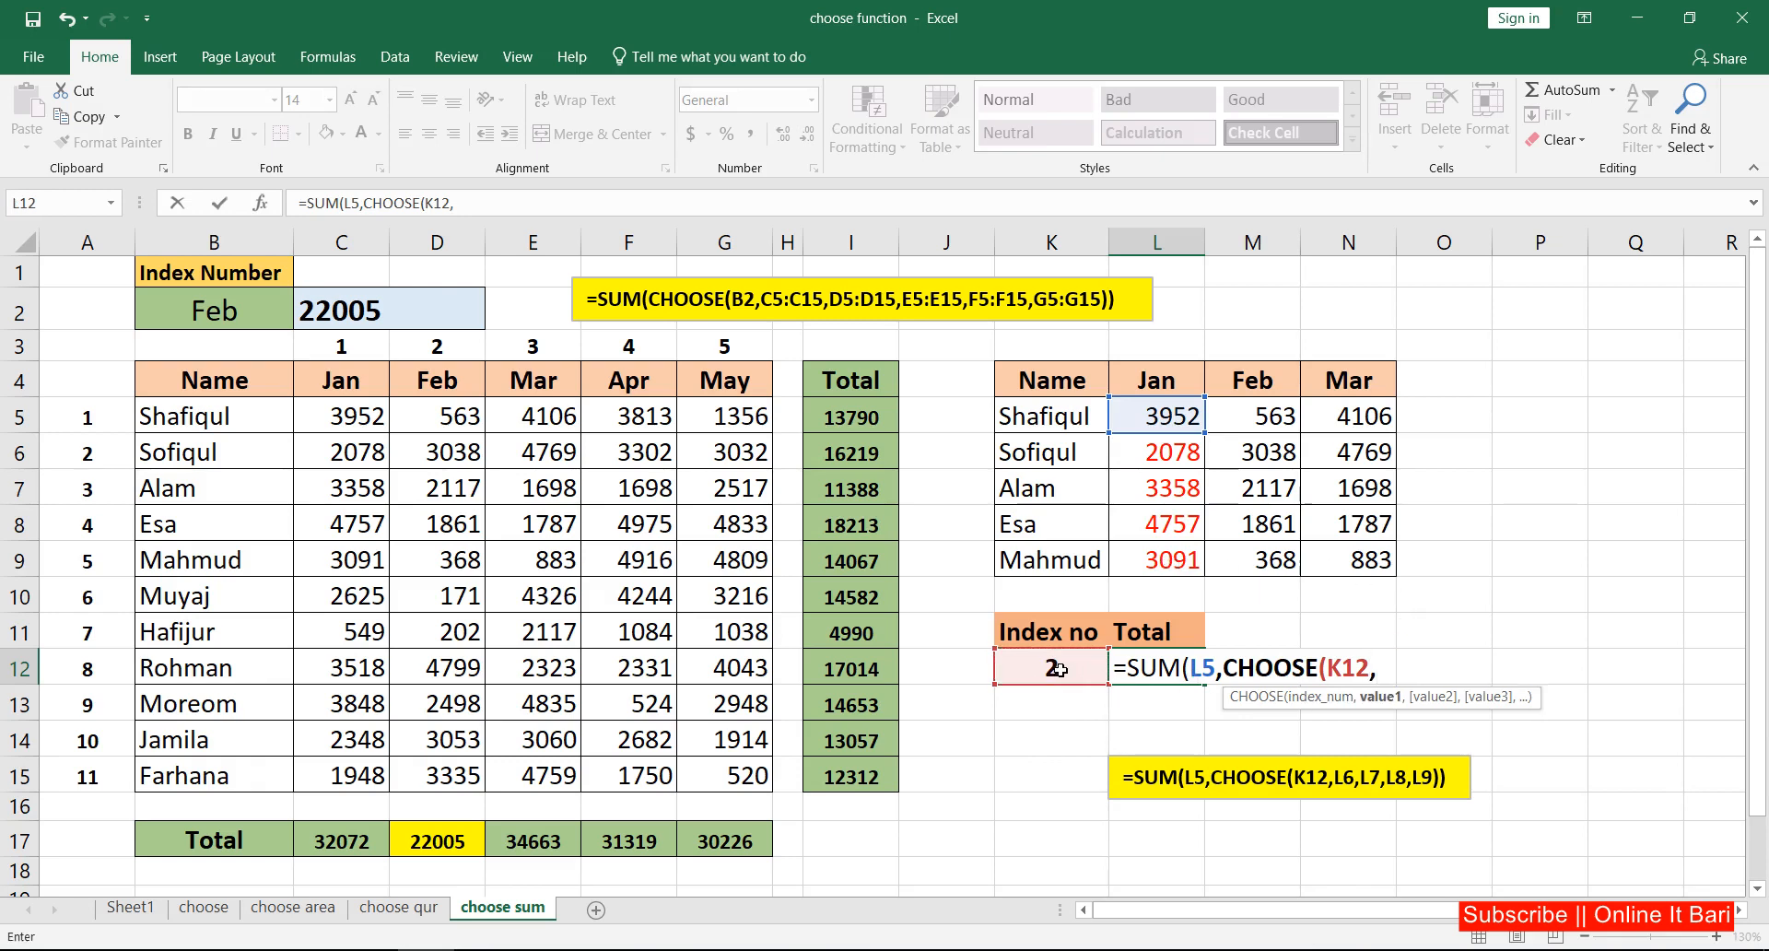
# Step: Add L6, L7, L8 and L9 as the CHOOSE values in L12 and complete the formula
pyautogui.click(1171, 452)
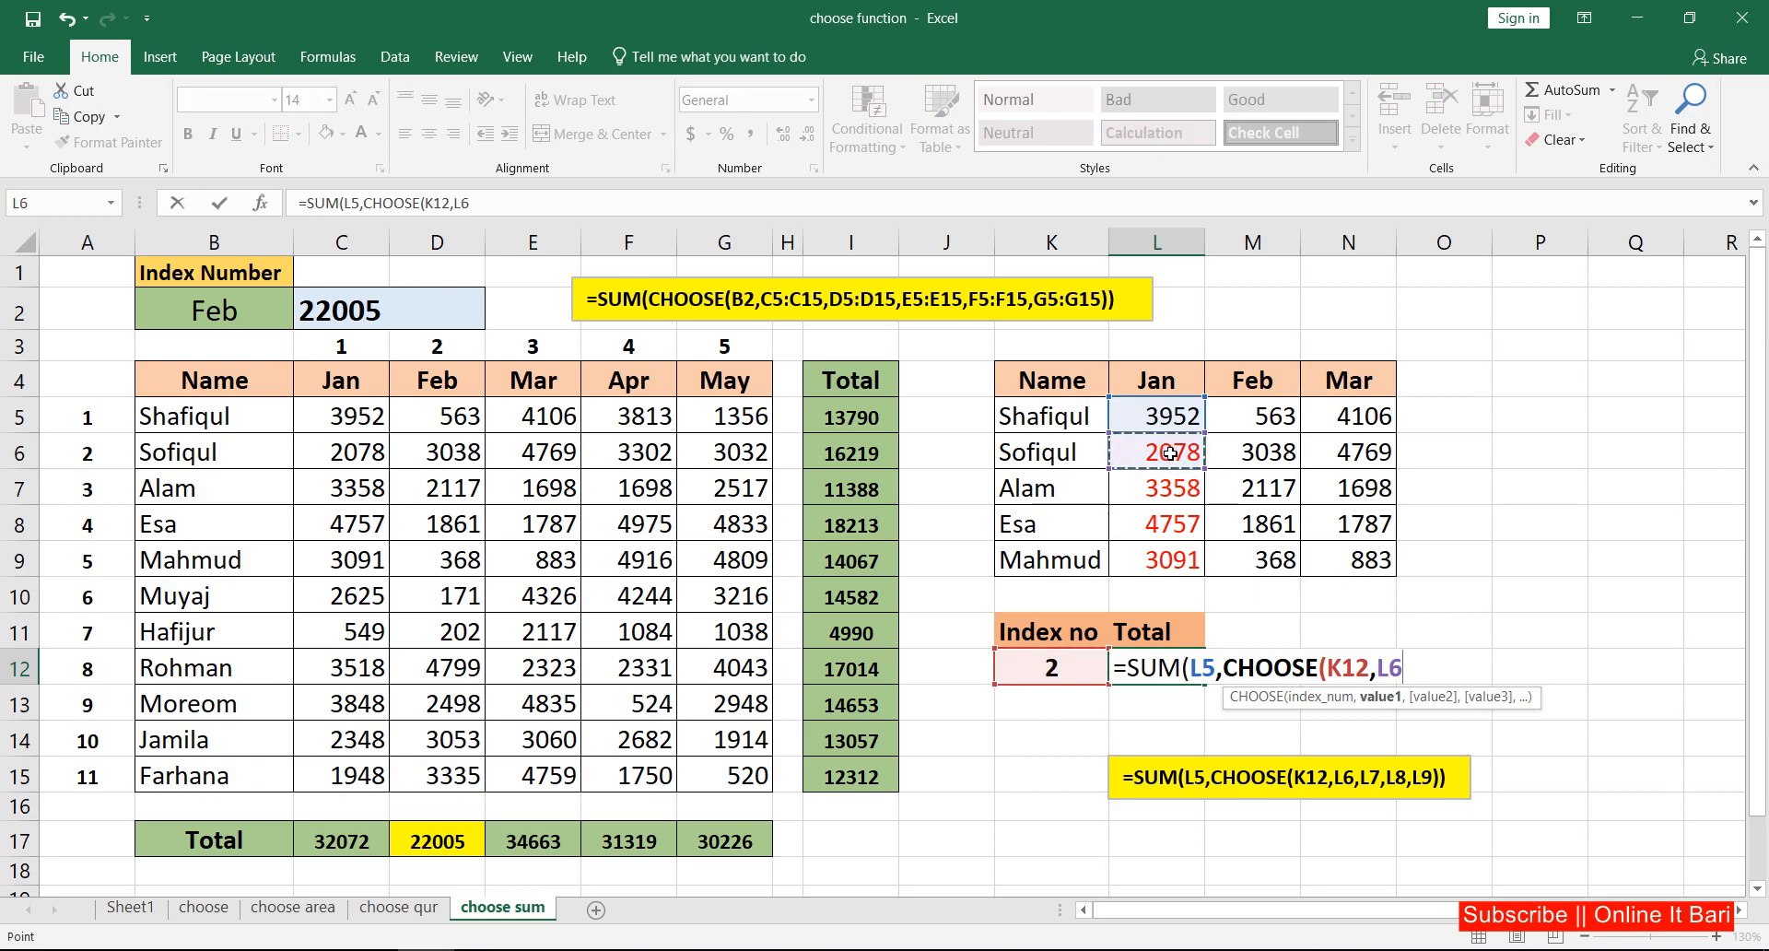
pyautogui.write(',')
pyautogui.click(1181, 486)
pyautogui.write(',')
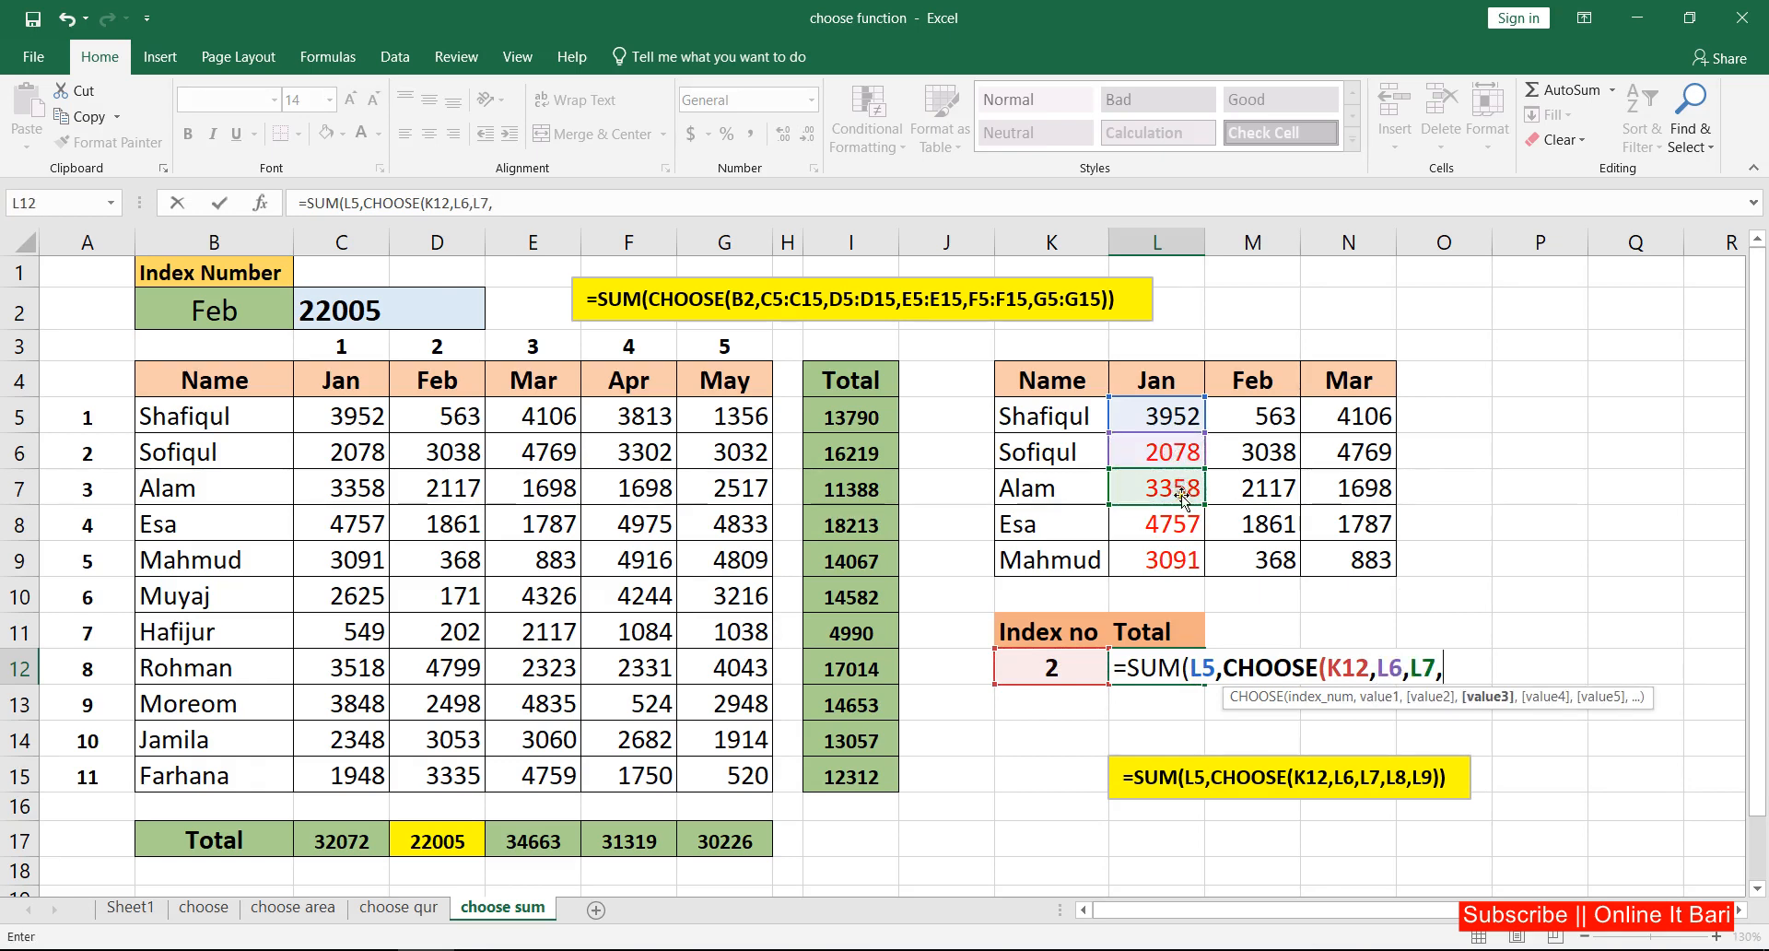
pyautogui.click(1178, 526)
pyautogui.write(',')
pyautogui.click(1177, 557)
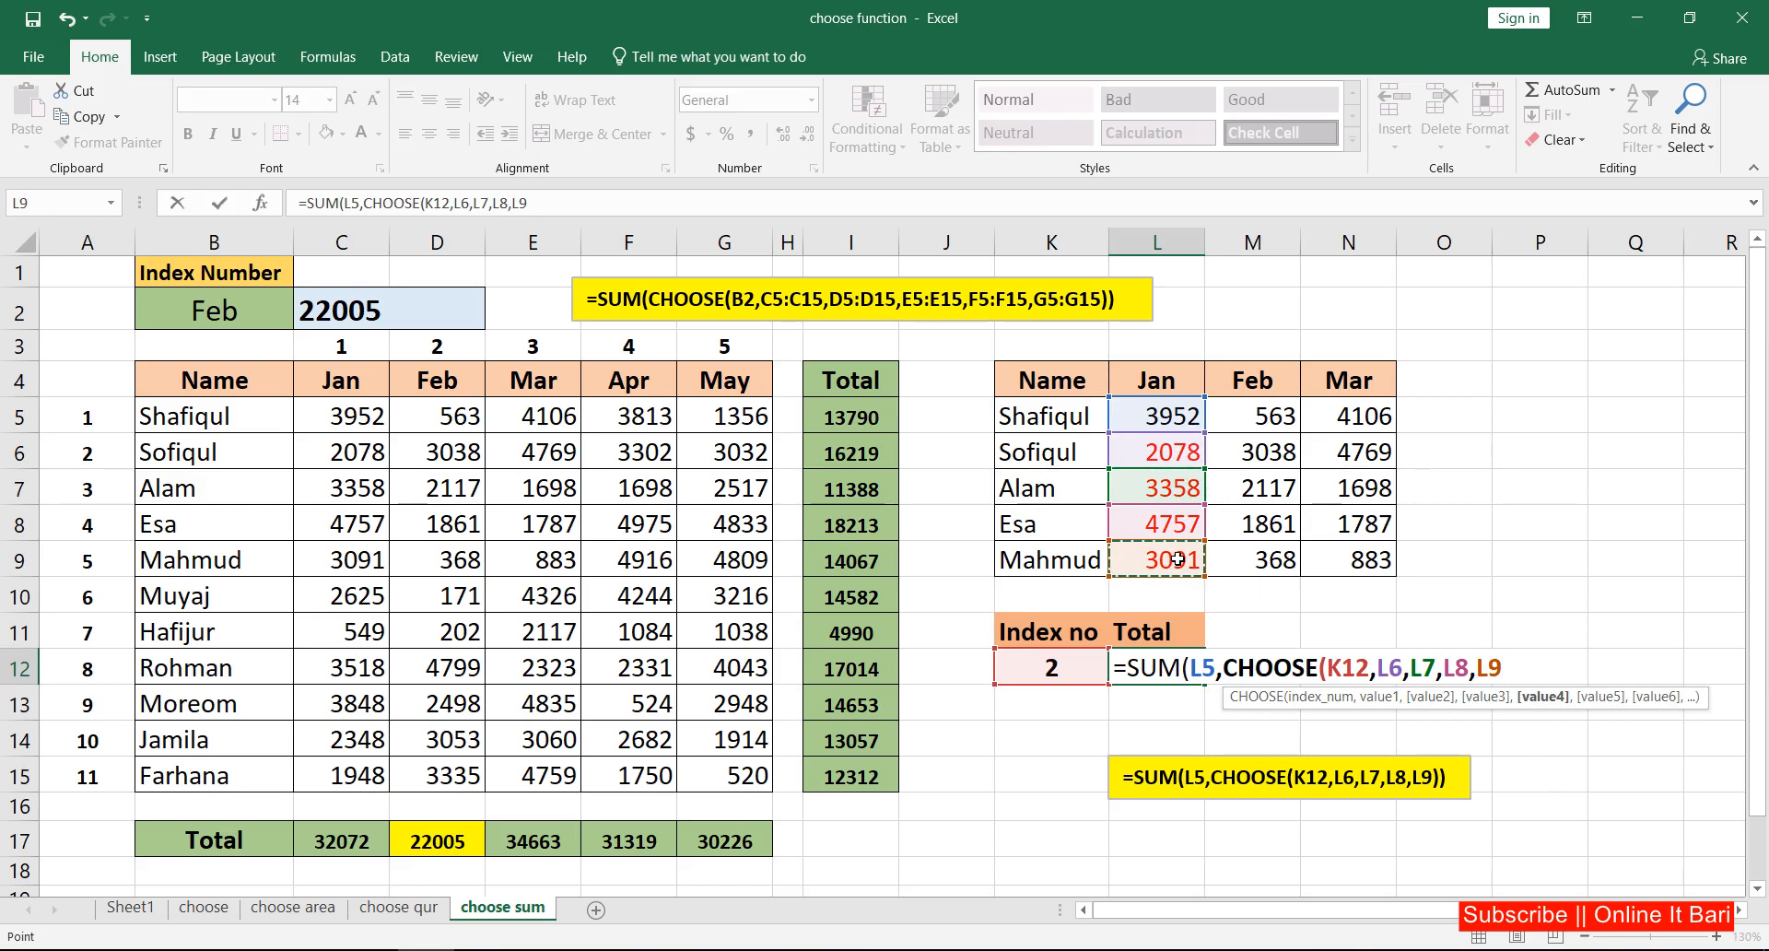
pyautogui.write(')')
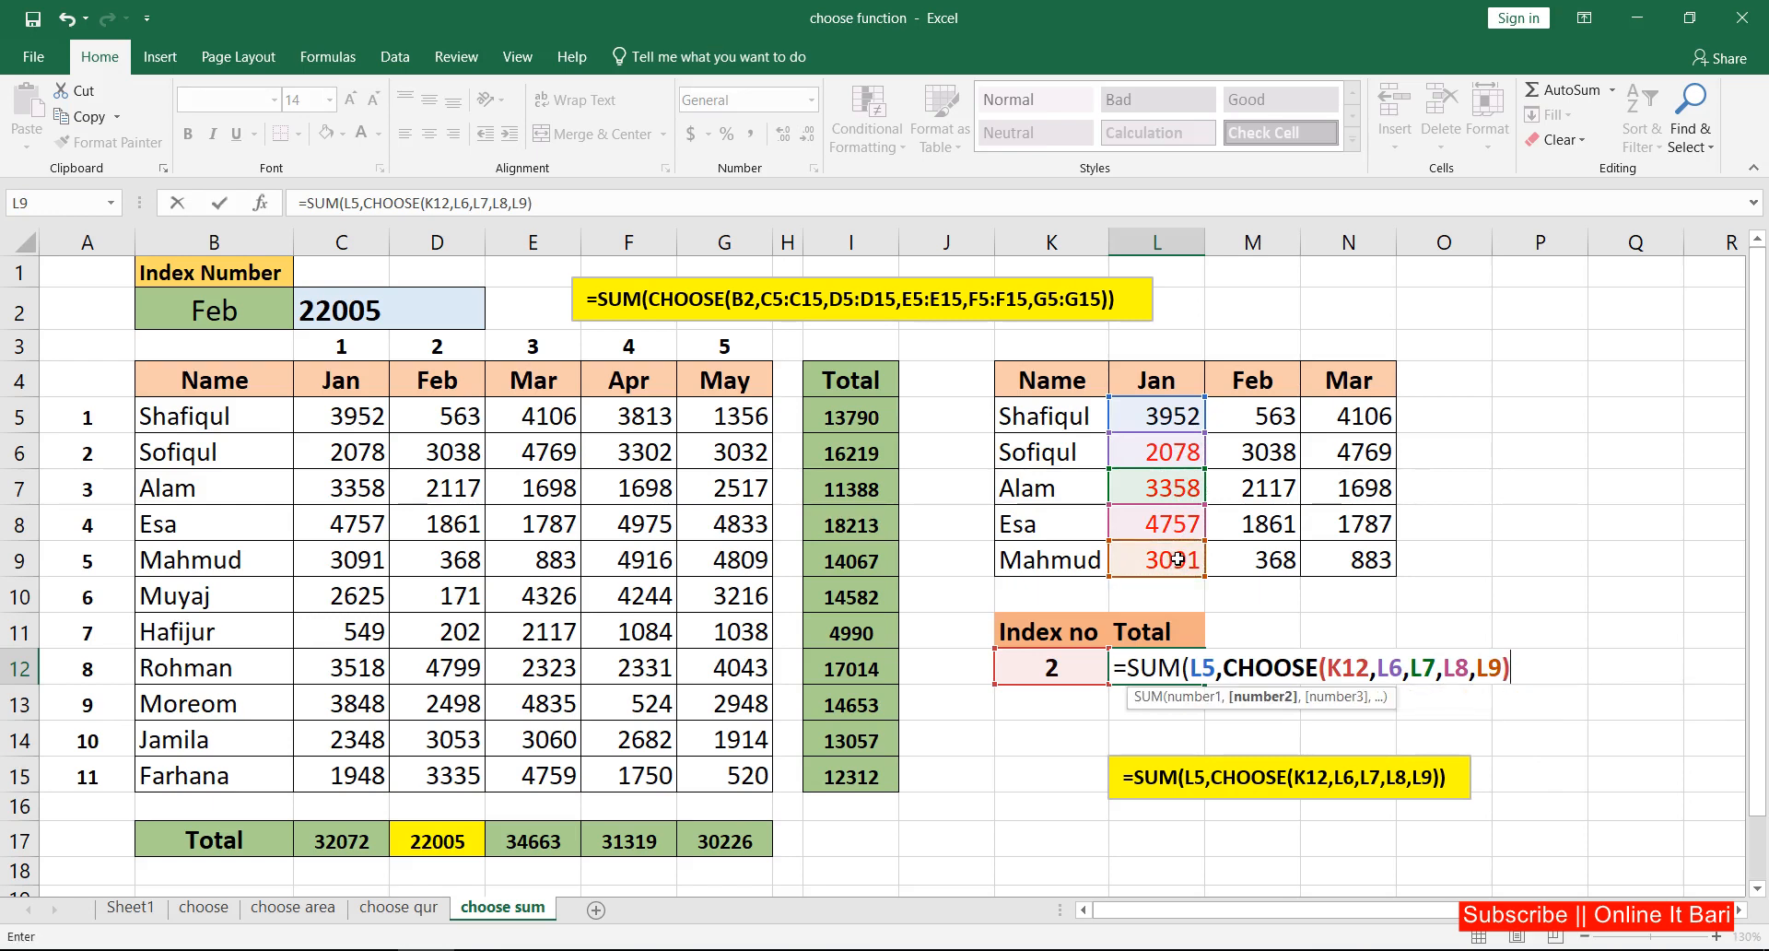
pyautogui.write(')')
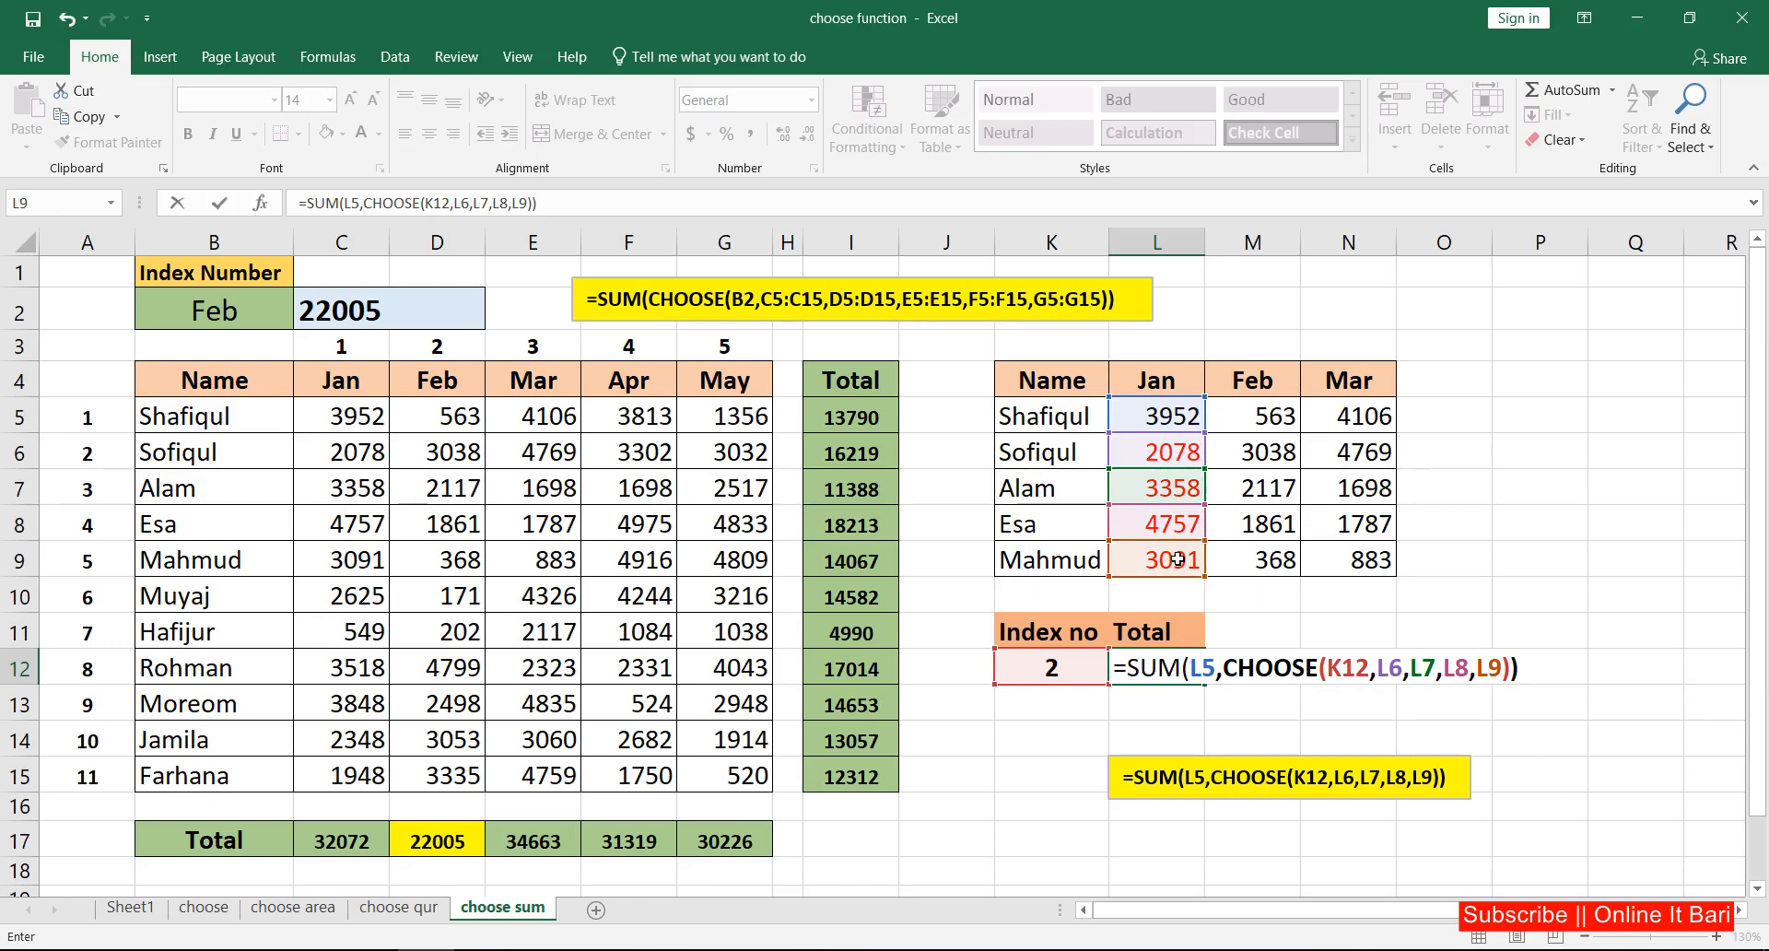
pyautogui.press('Return')
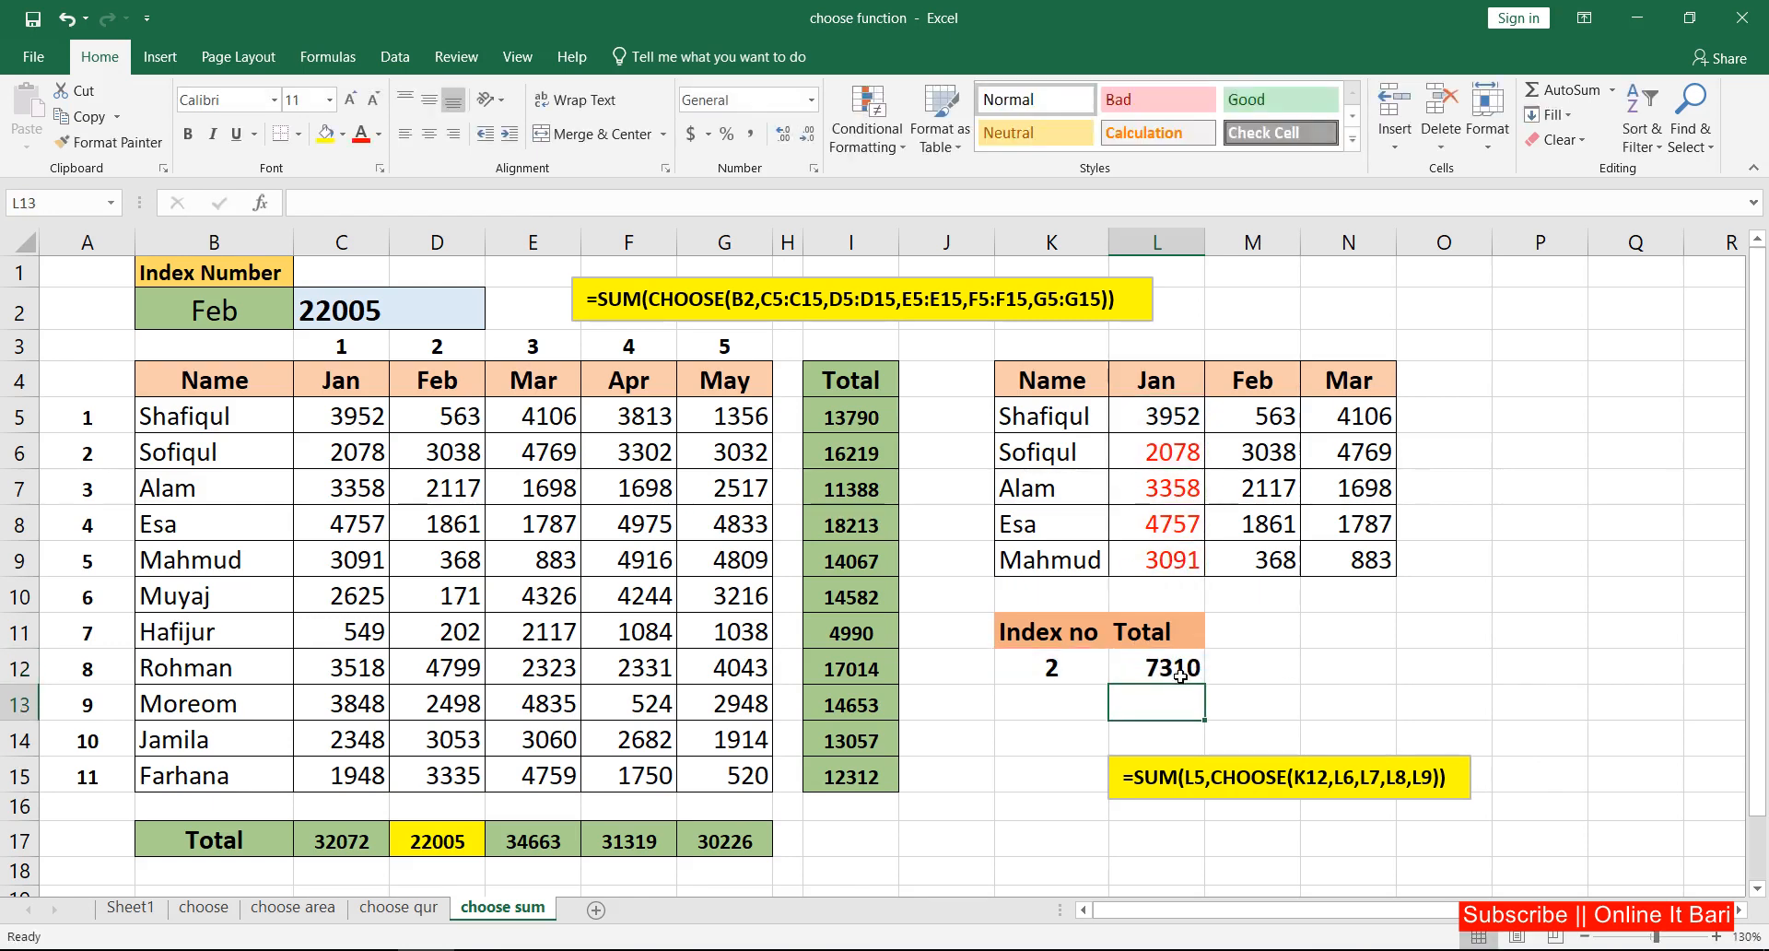
# Step: Examine the index number in K12, the fixed value in L5 and the candidate values in L6:L9, including L7
pyautogui.click(1042, 670)
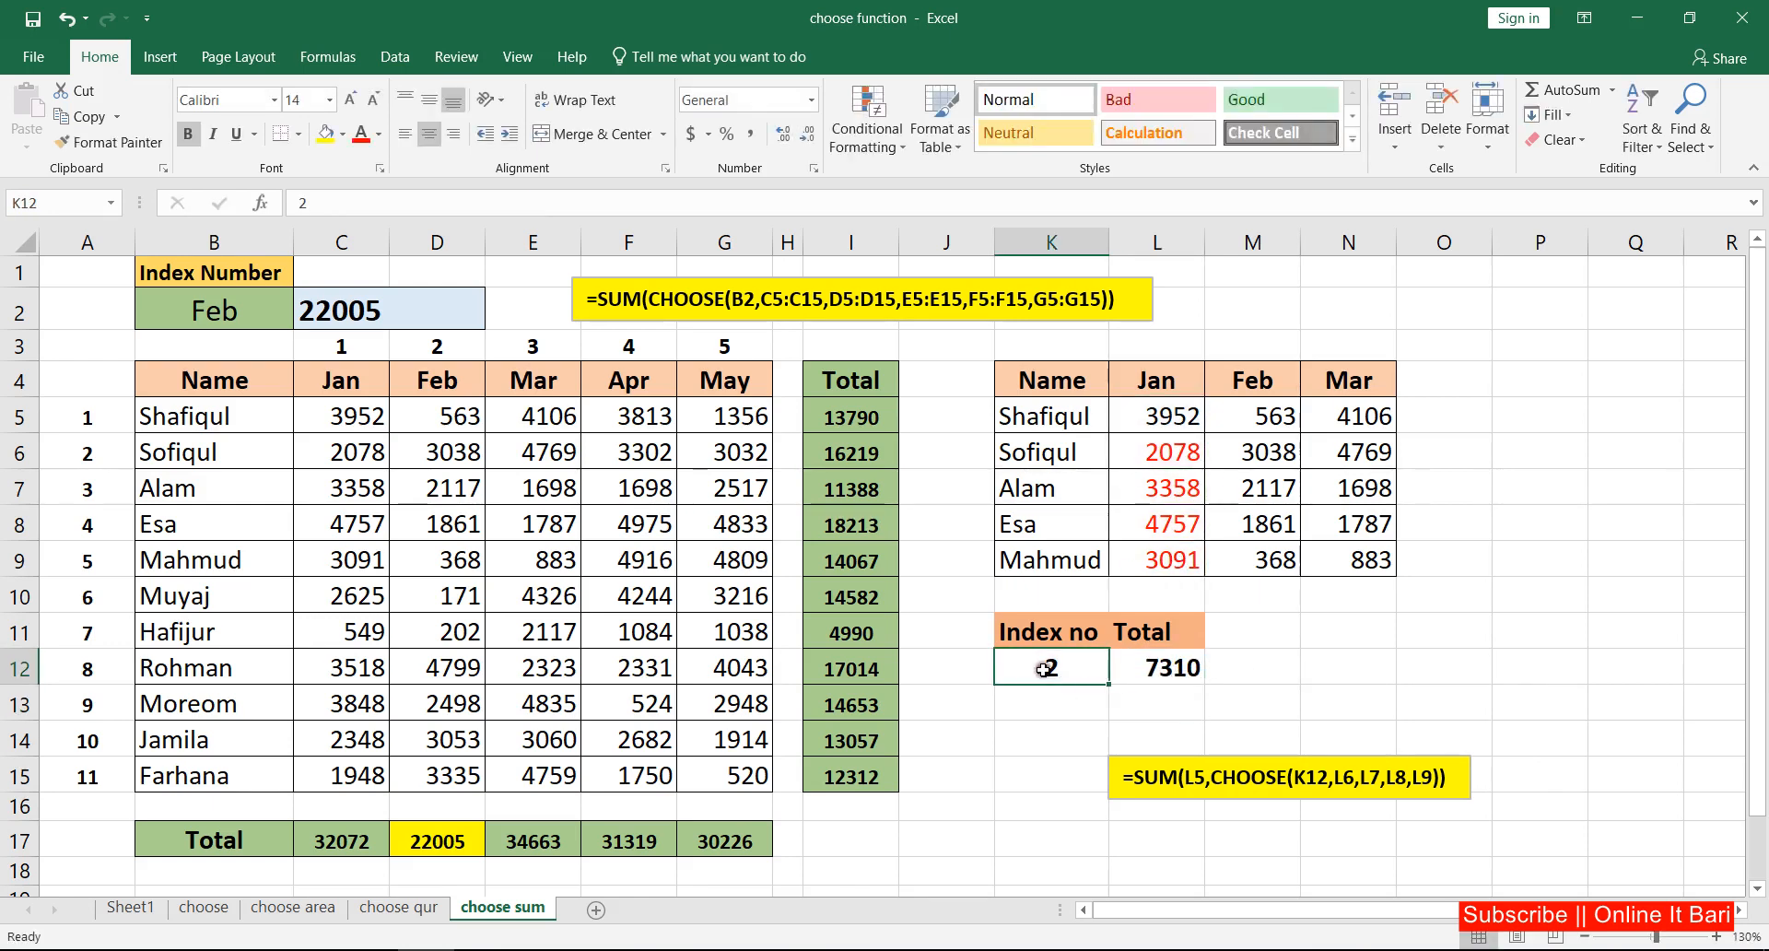
pyautogui.click(1157, 419)
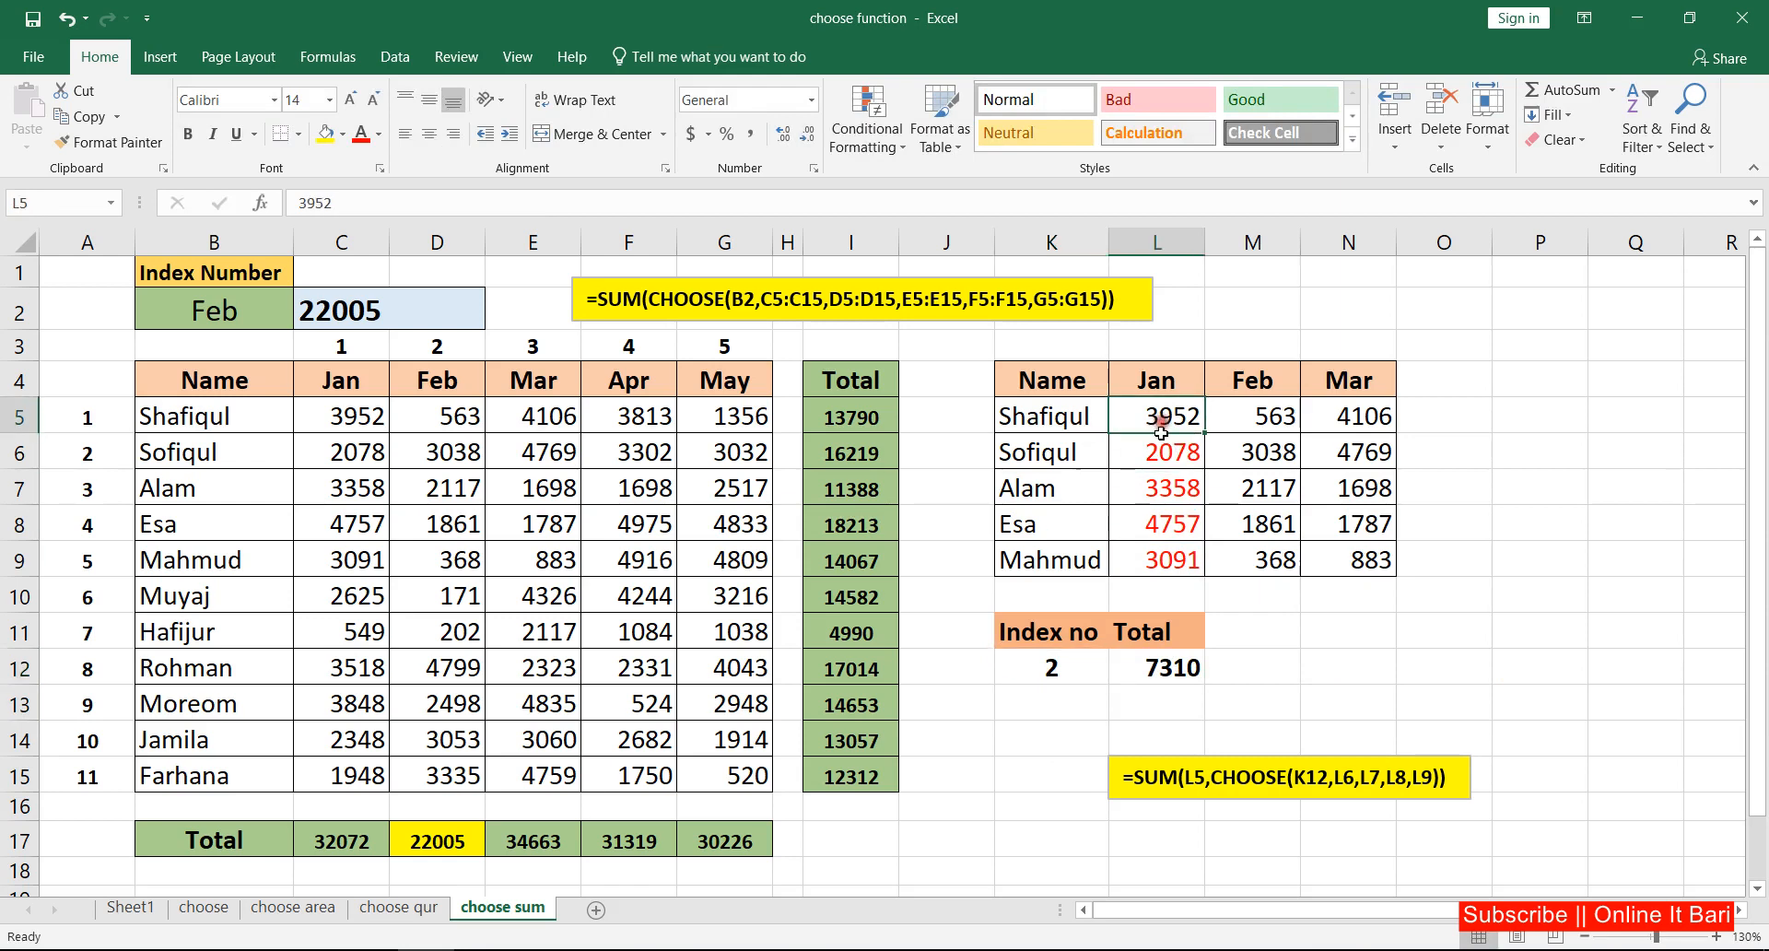
pyautogui.click(1068, 655)
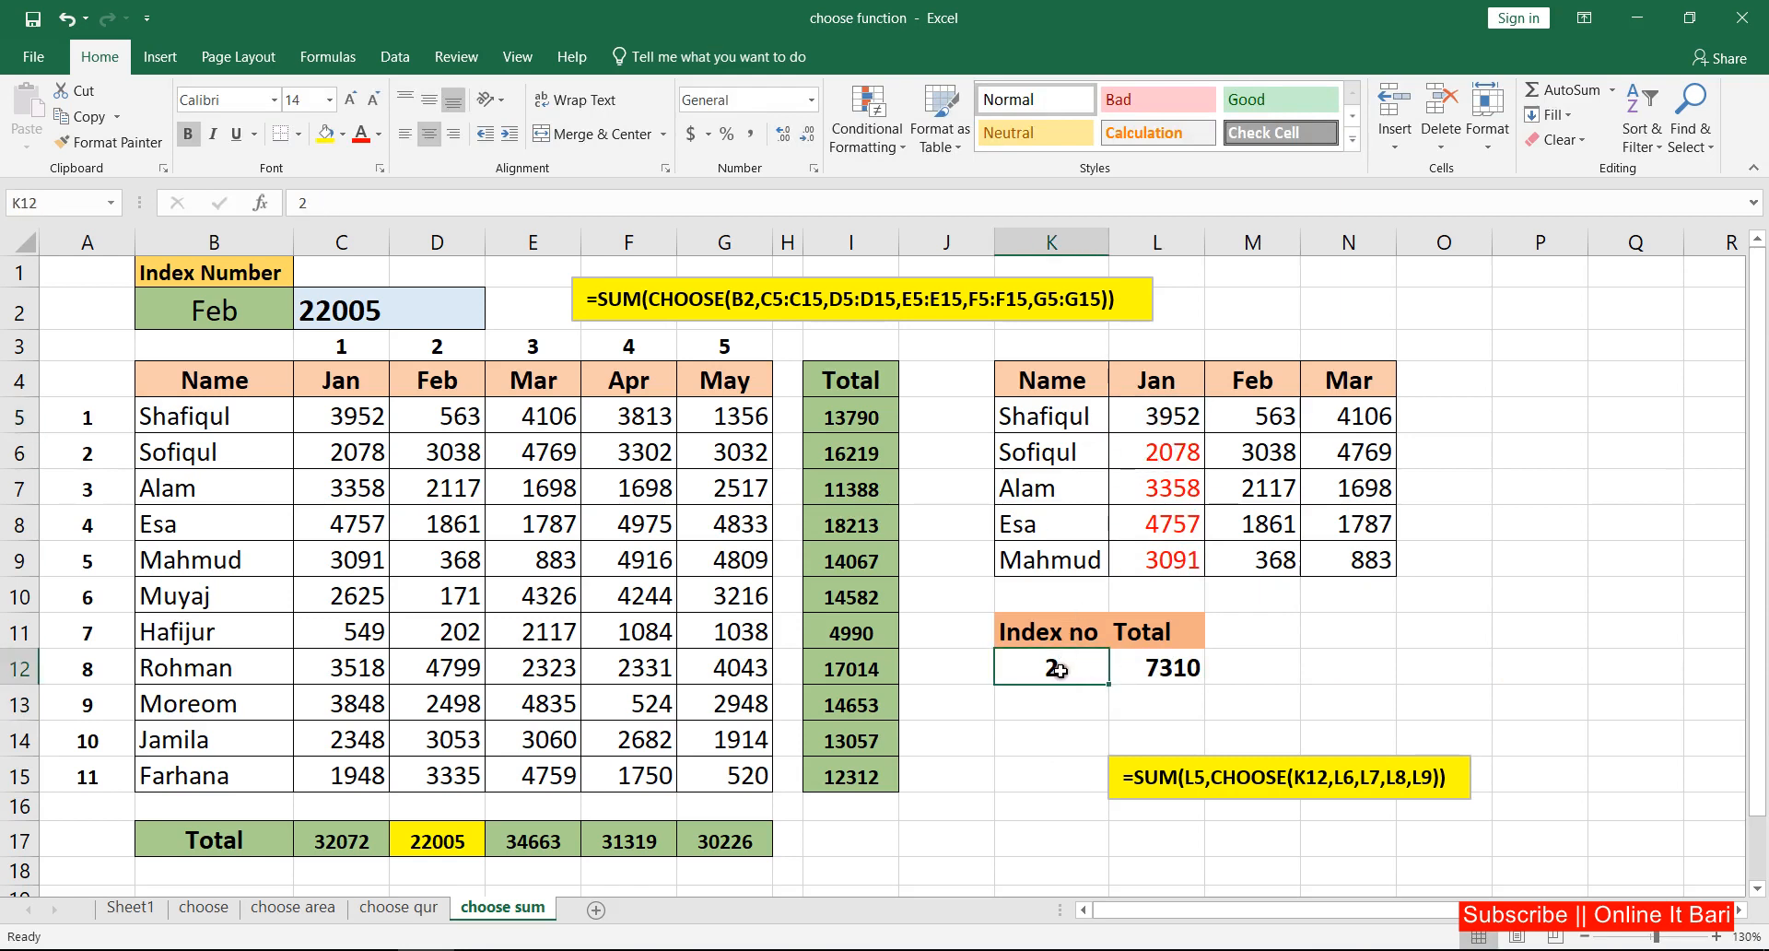
pyautogui.moveTo(1175, 458); pyautogui.dragTo(1177, 570)
pyautogui.click(1174, 496)
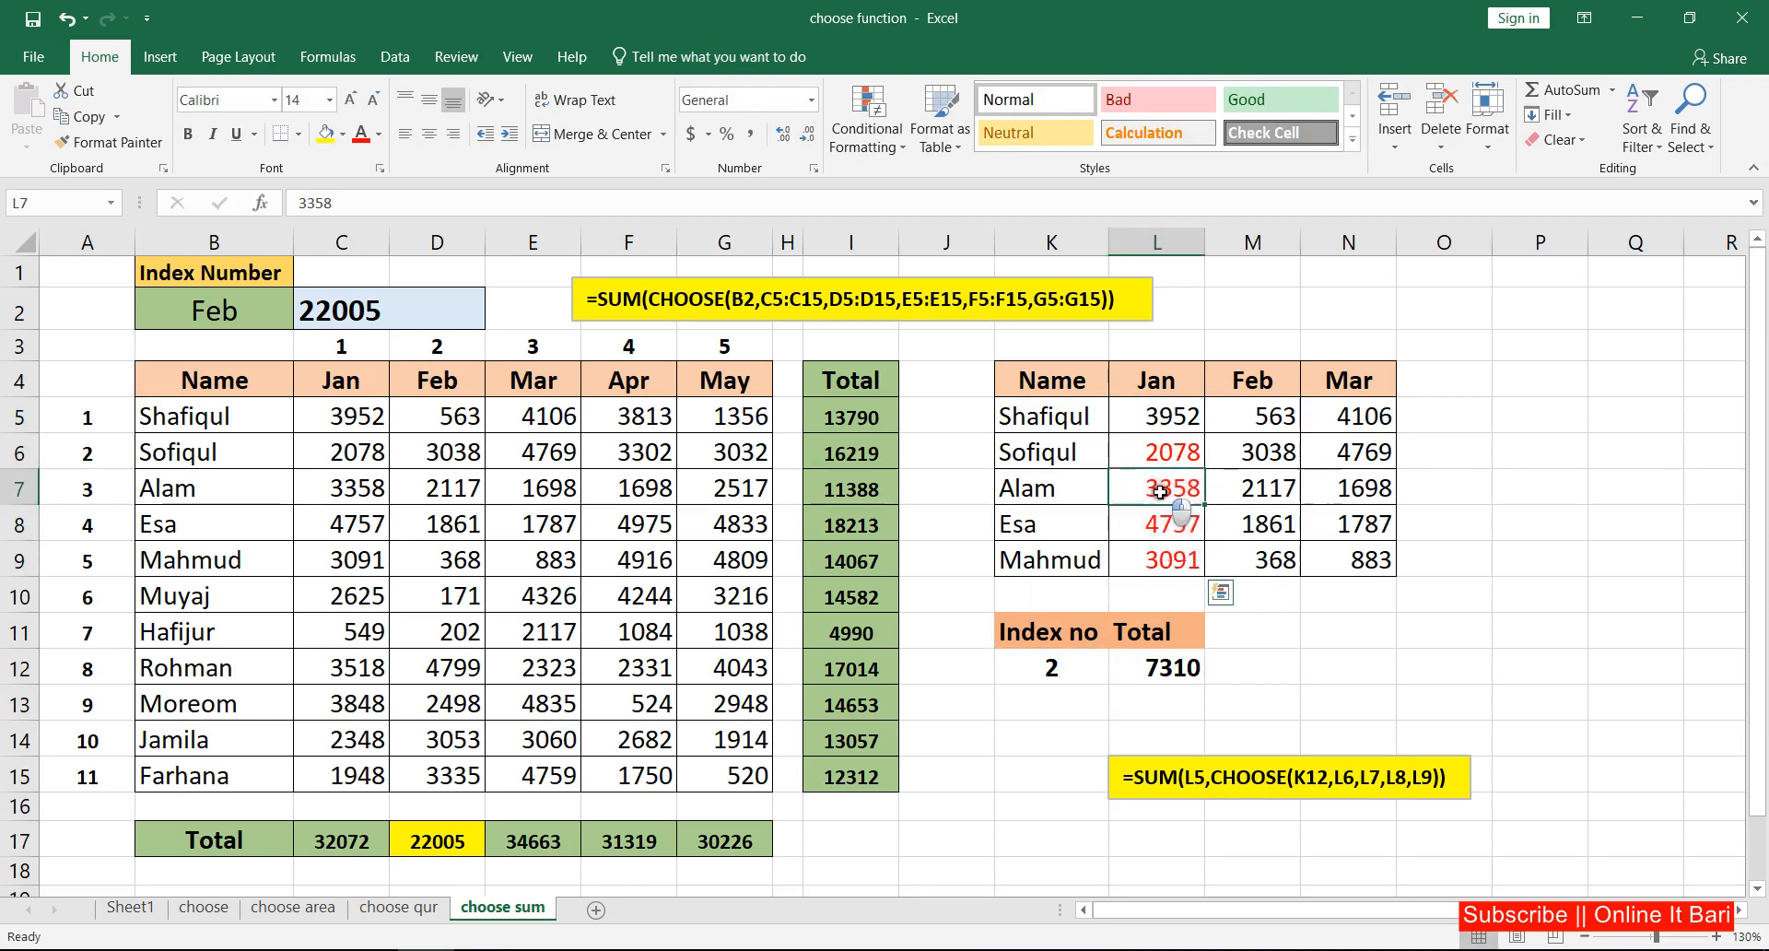
# Step: Enter =SUM(L5,L7) in M12 as a cross-check and compare it with the total in L12
pyautogui.click(1267, 657)
pyautogui.write('=s')
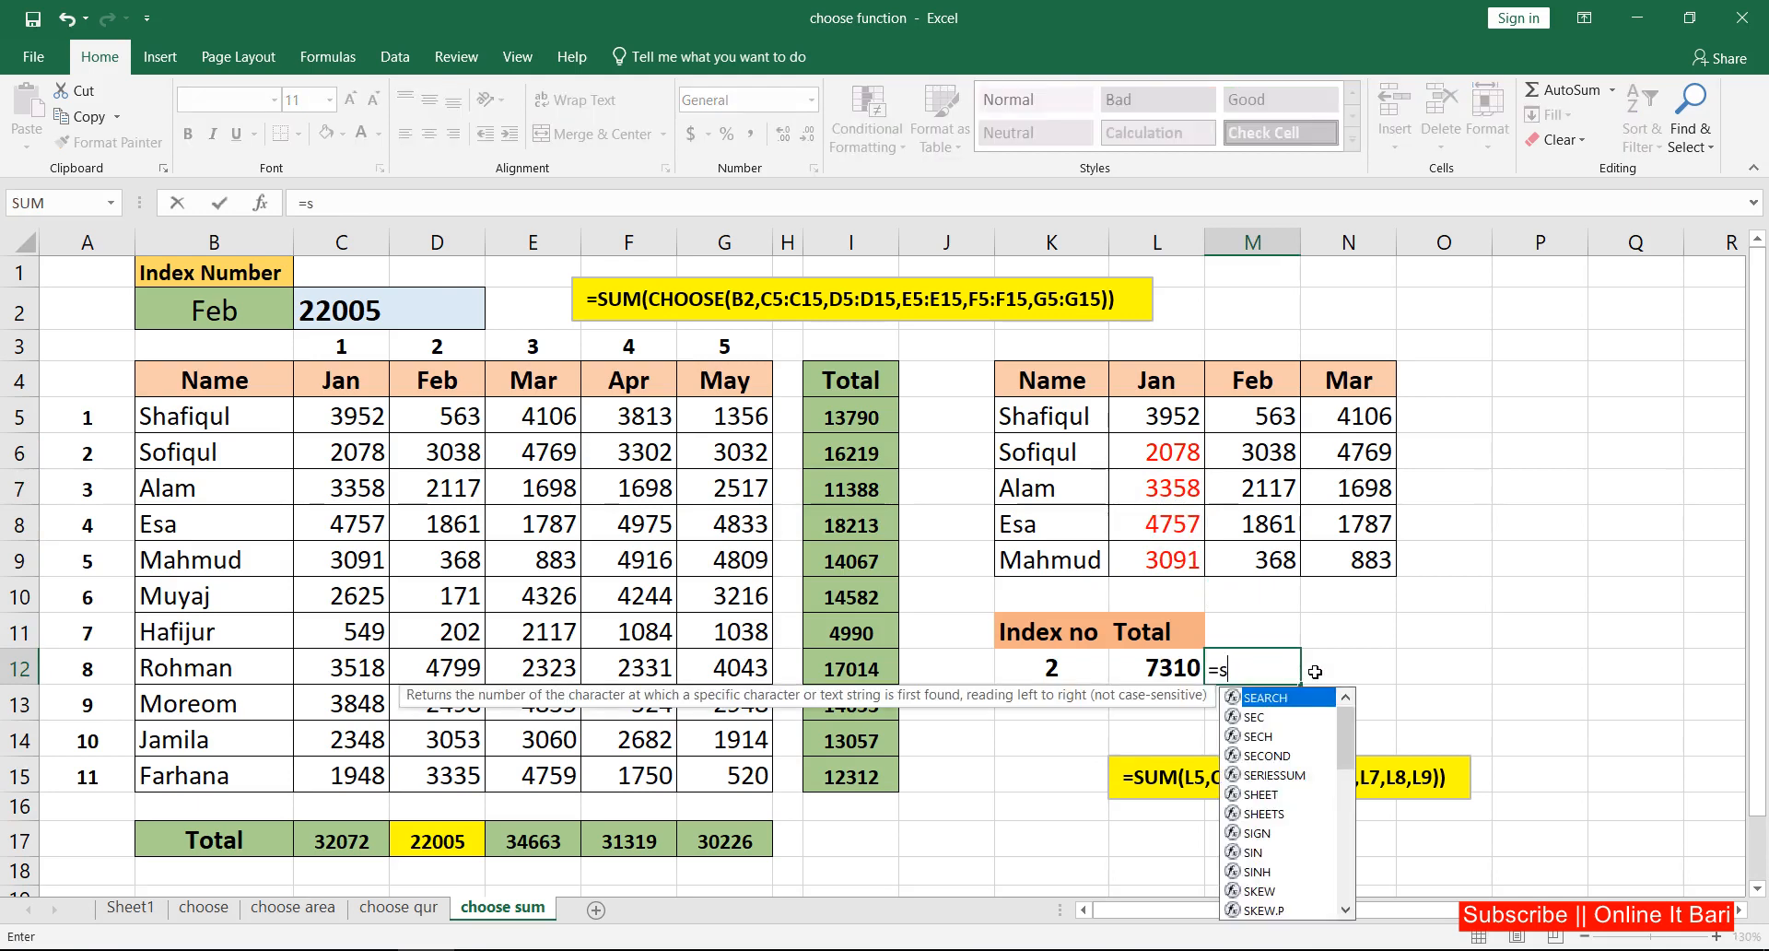
pyautogui.write('um')
pyautogui.press('Tab')
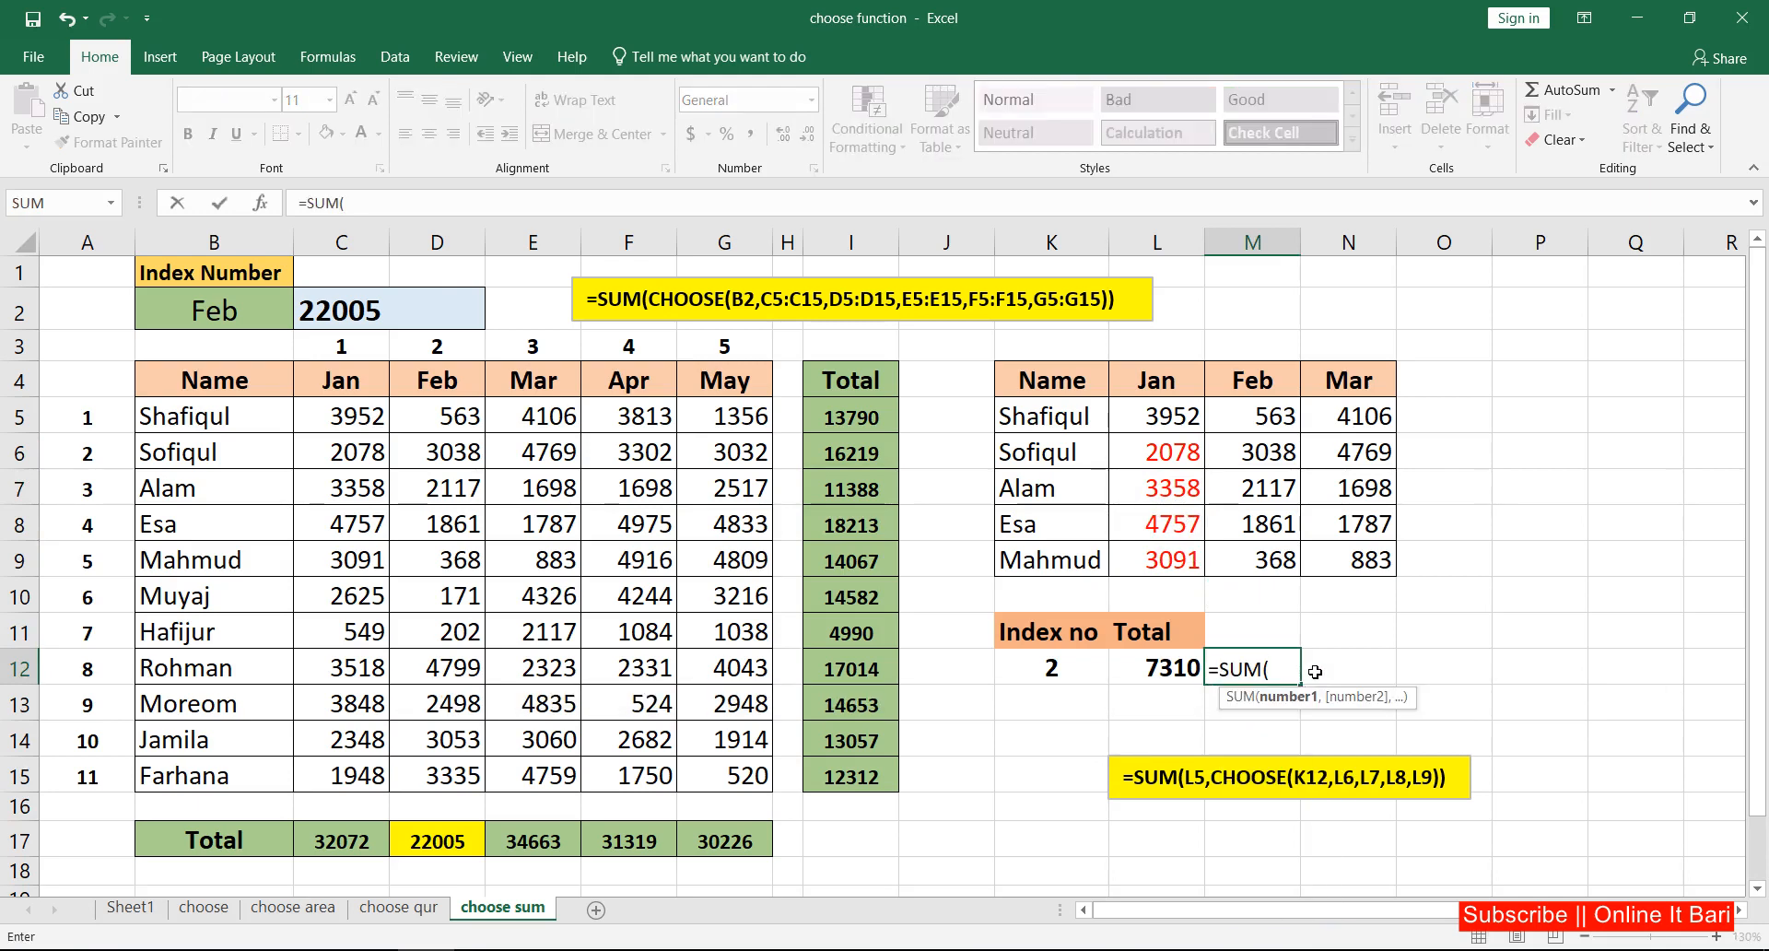
pyautogui.click(1180, 421)
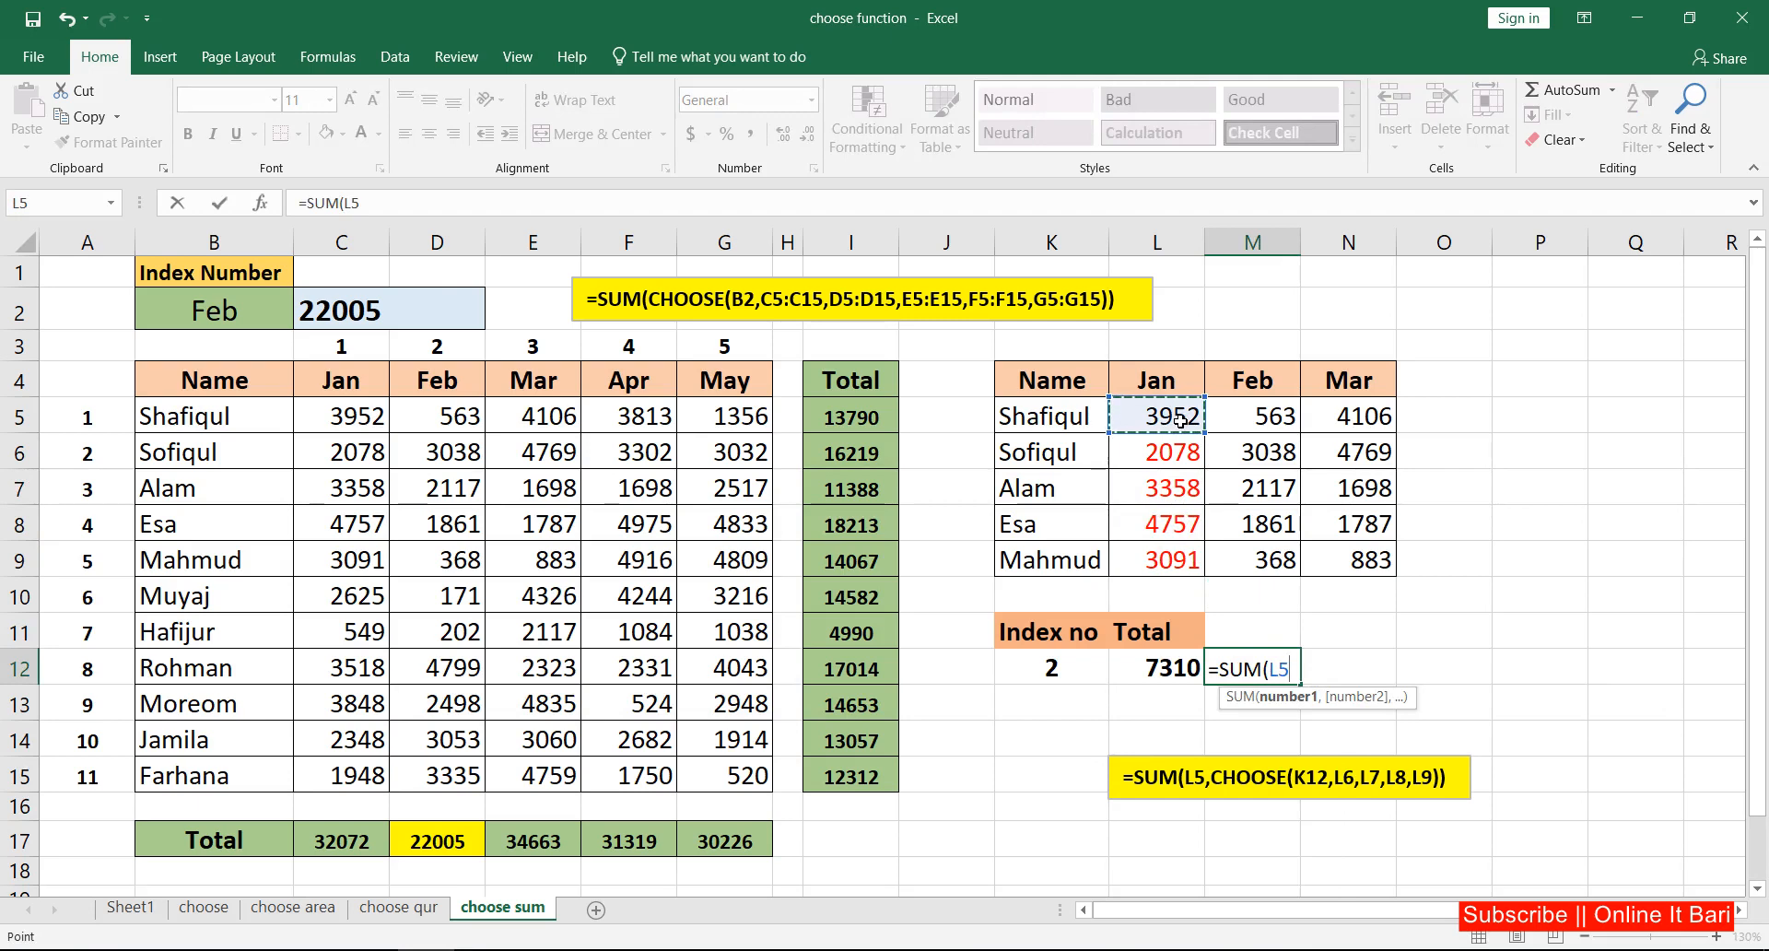
pyautogui.write('+')
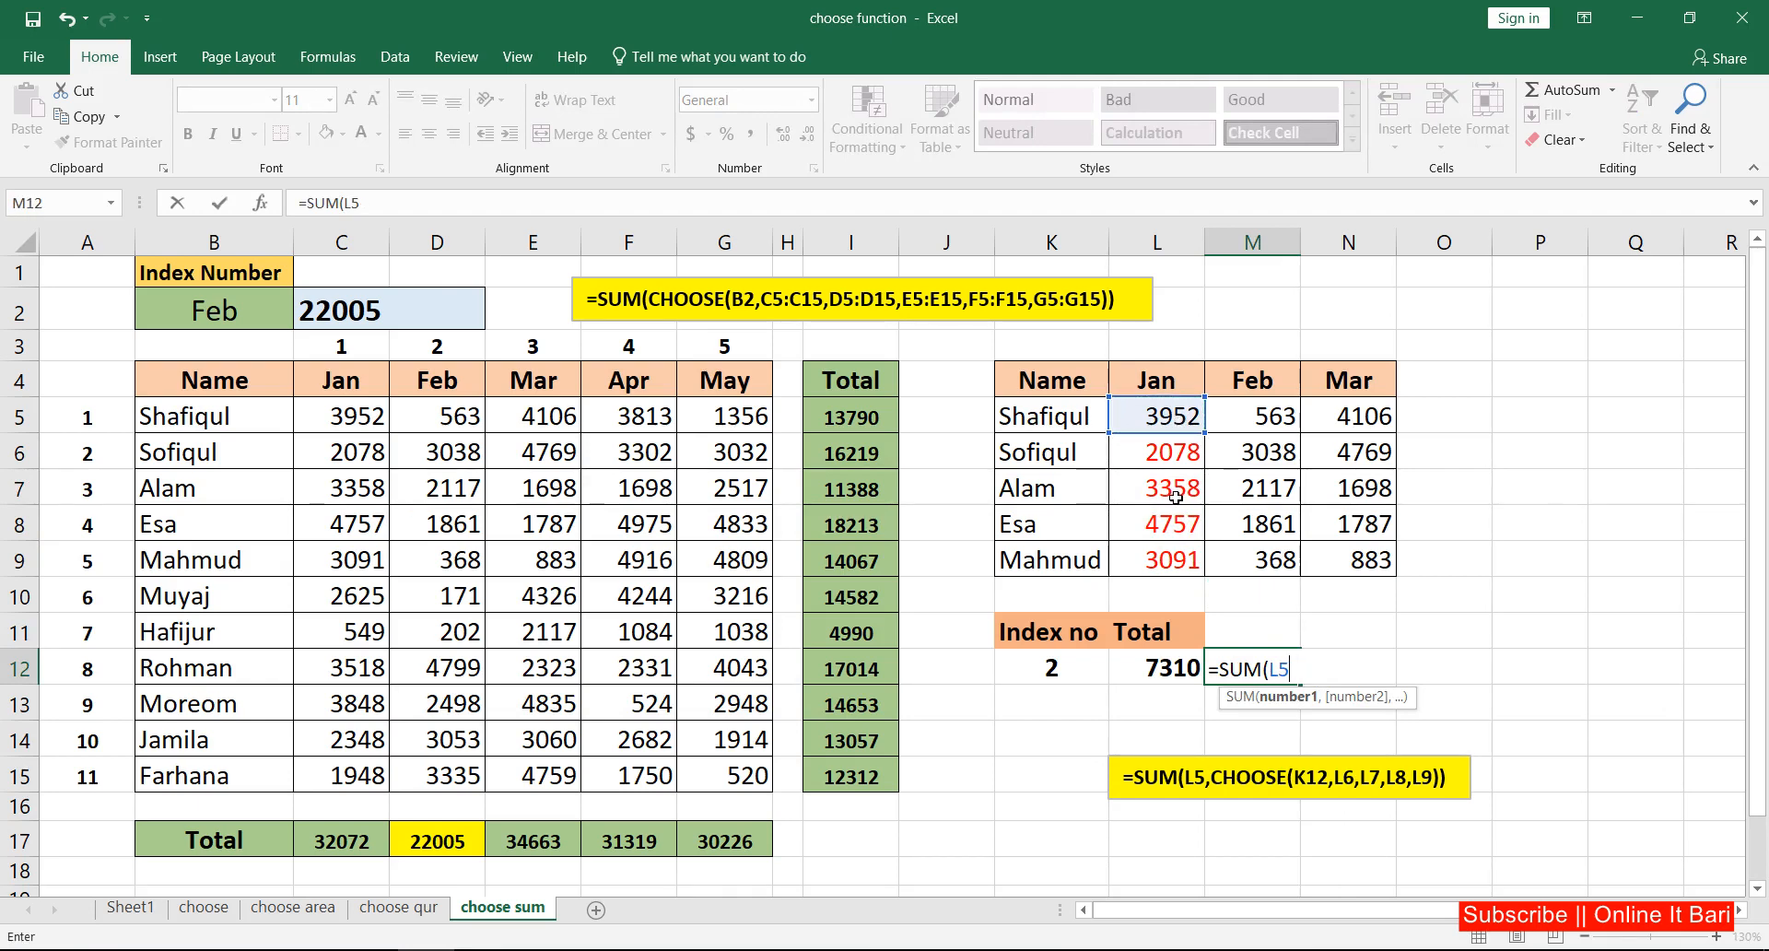
pyautogui.write(',')
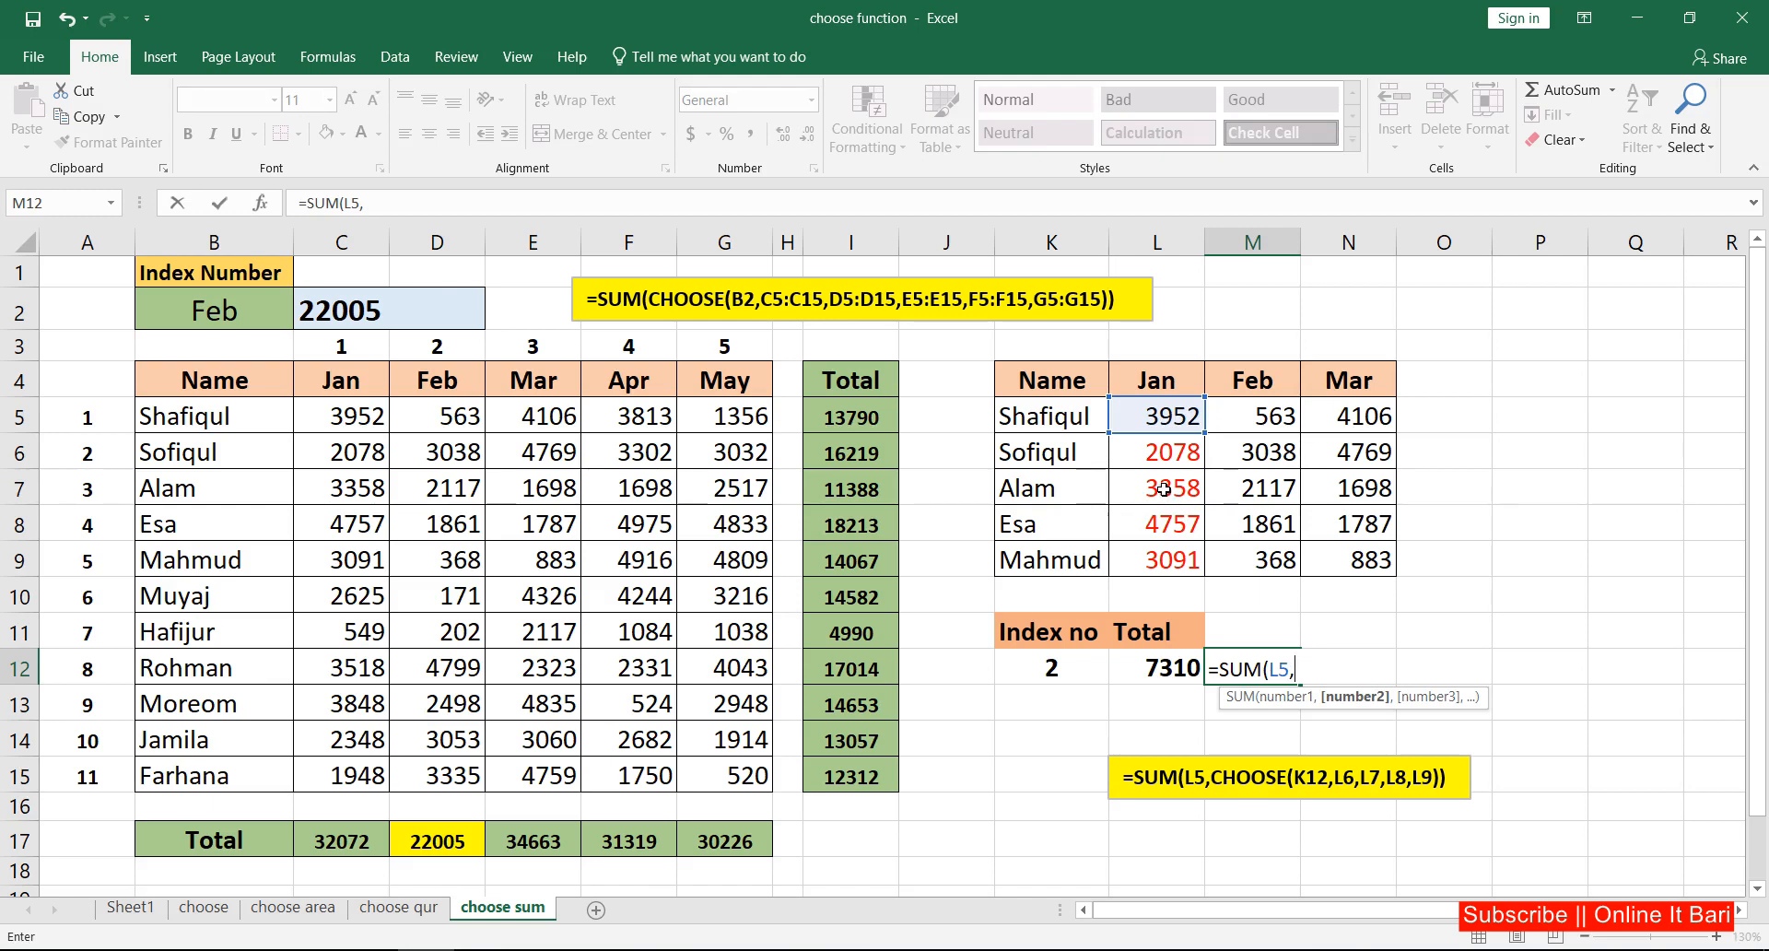
pyautogui.click(1164, 489)
pyautogui.press('Return')
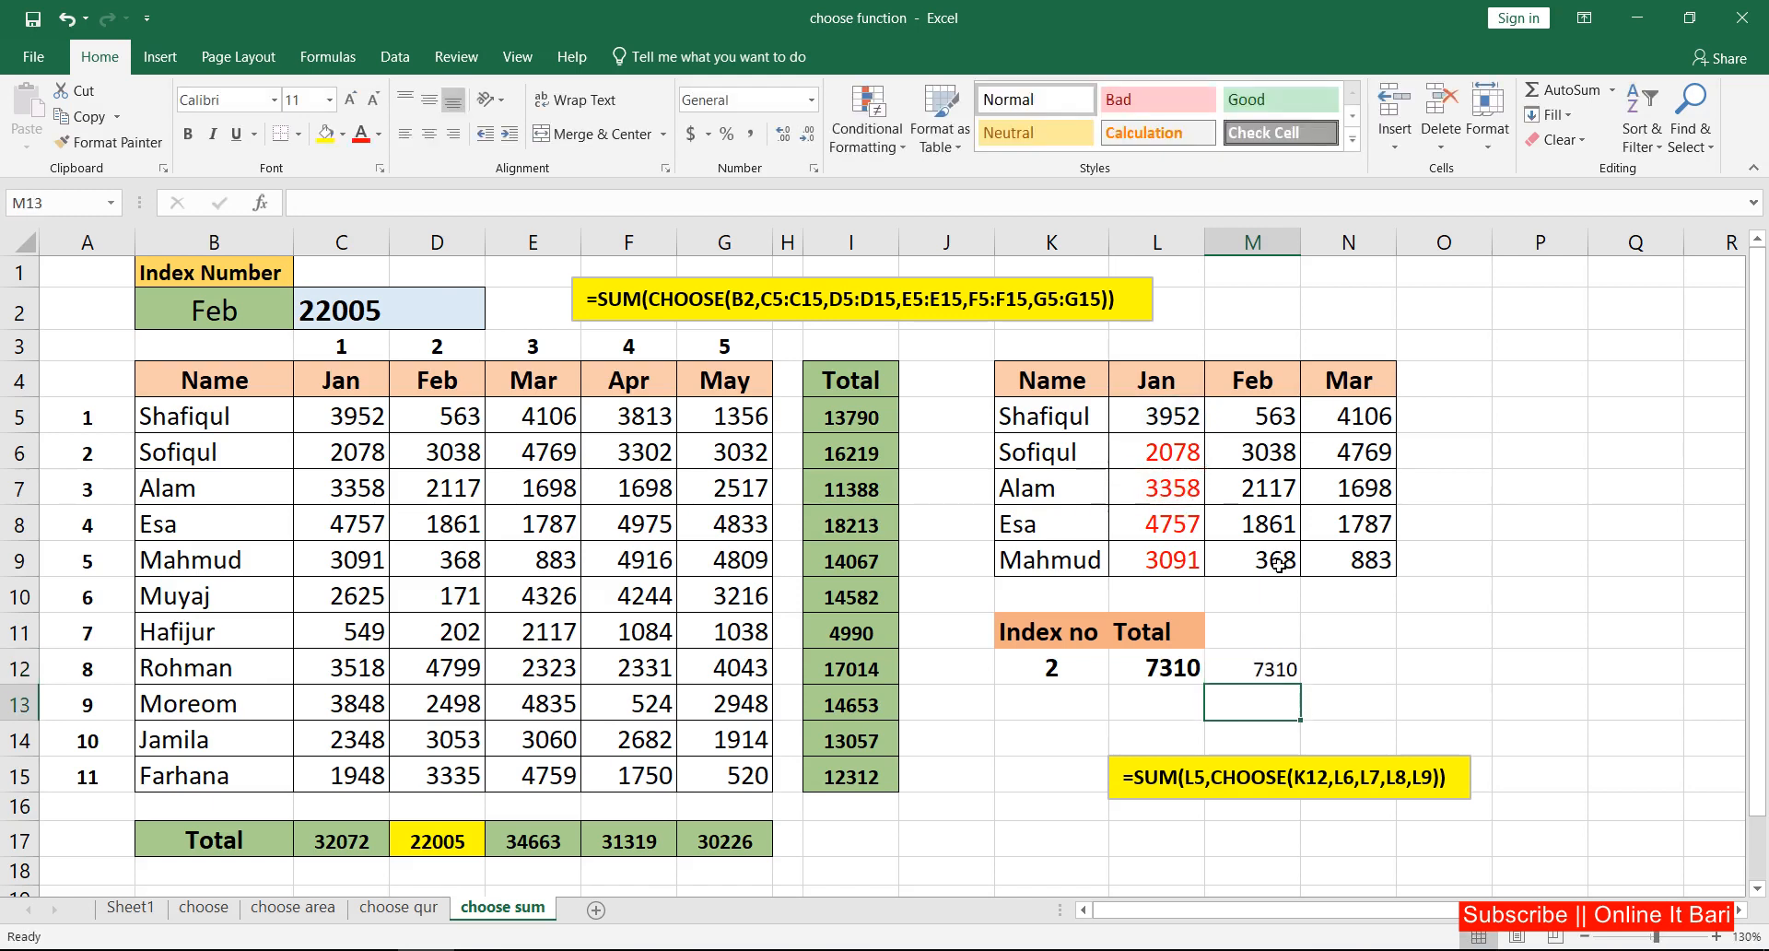
pyautogui.click(1271, 671)
pyautogui.click(1189, 674)
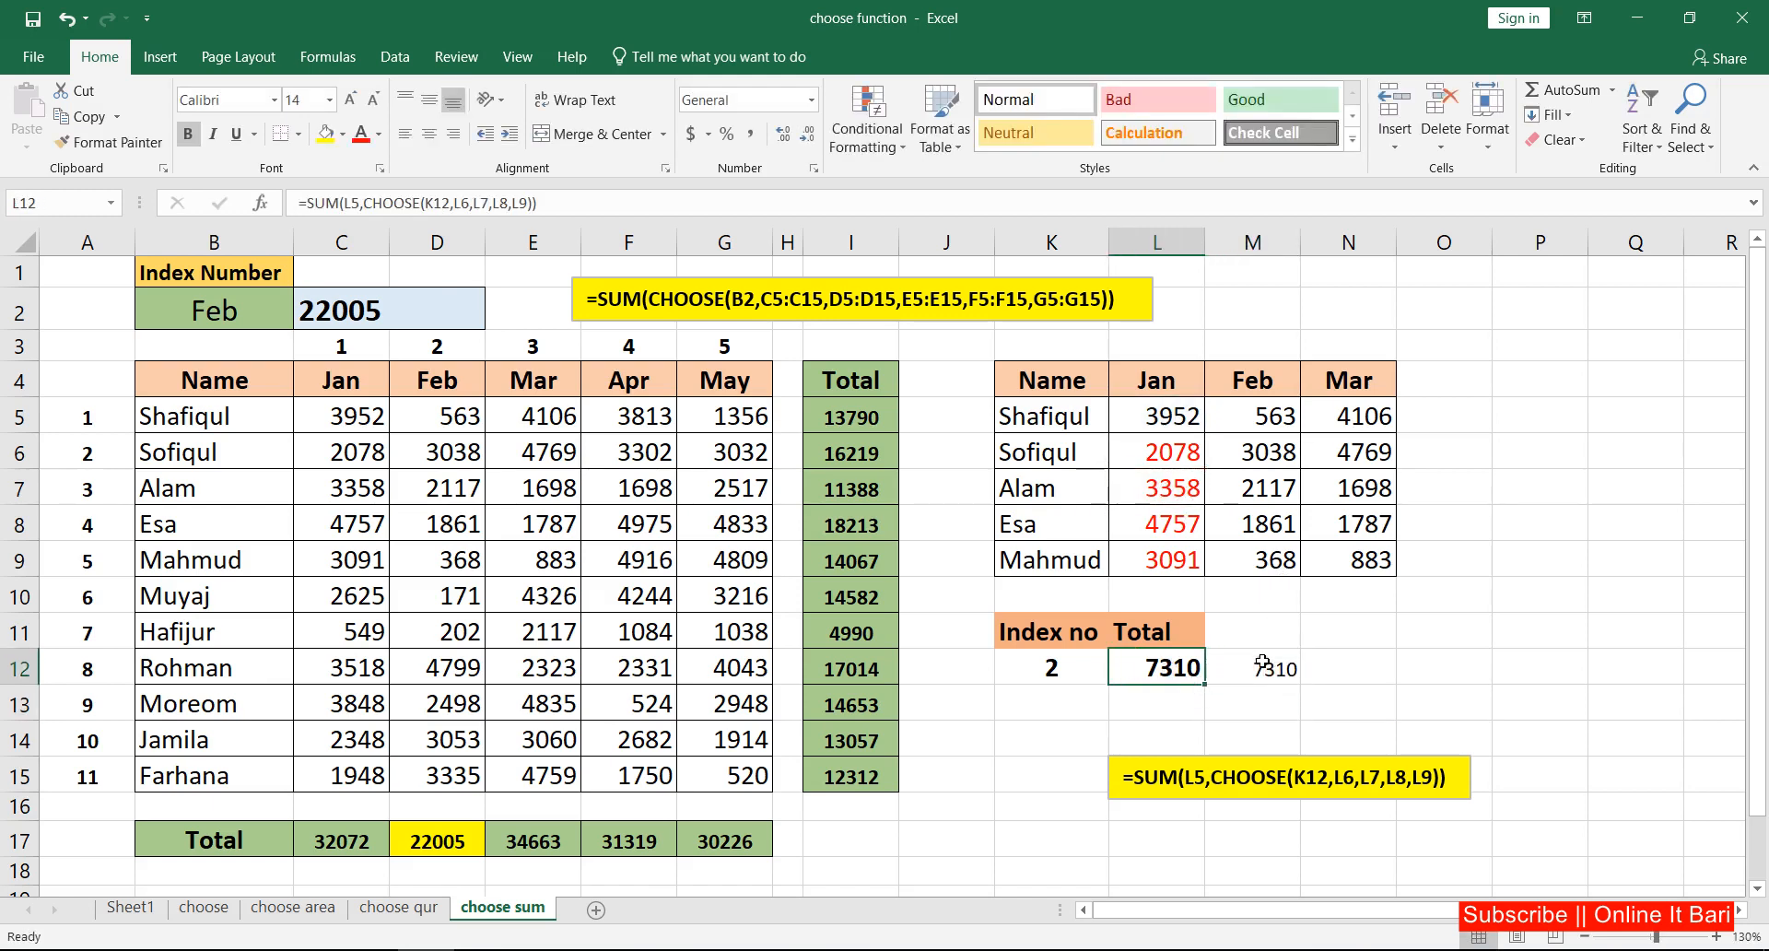
pyautogui.click(1262, 664)
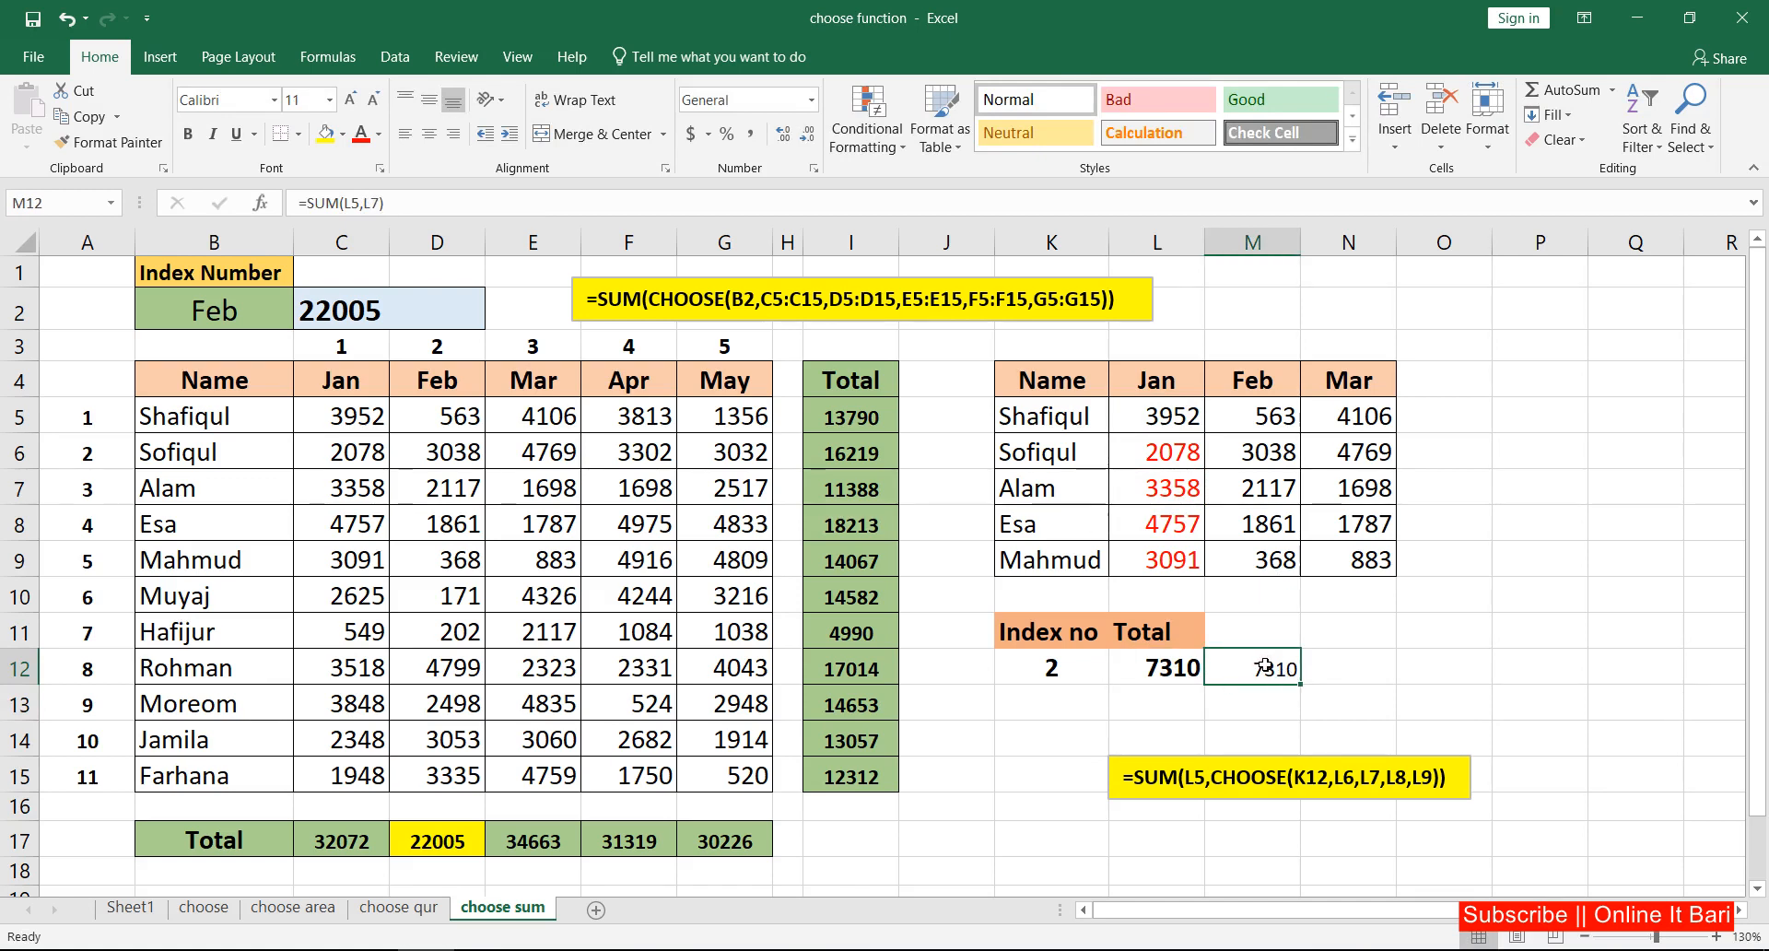